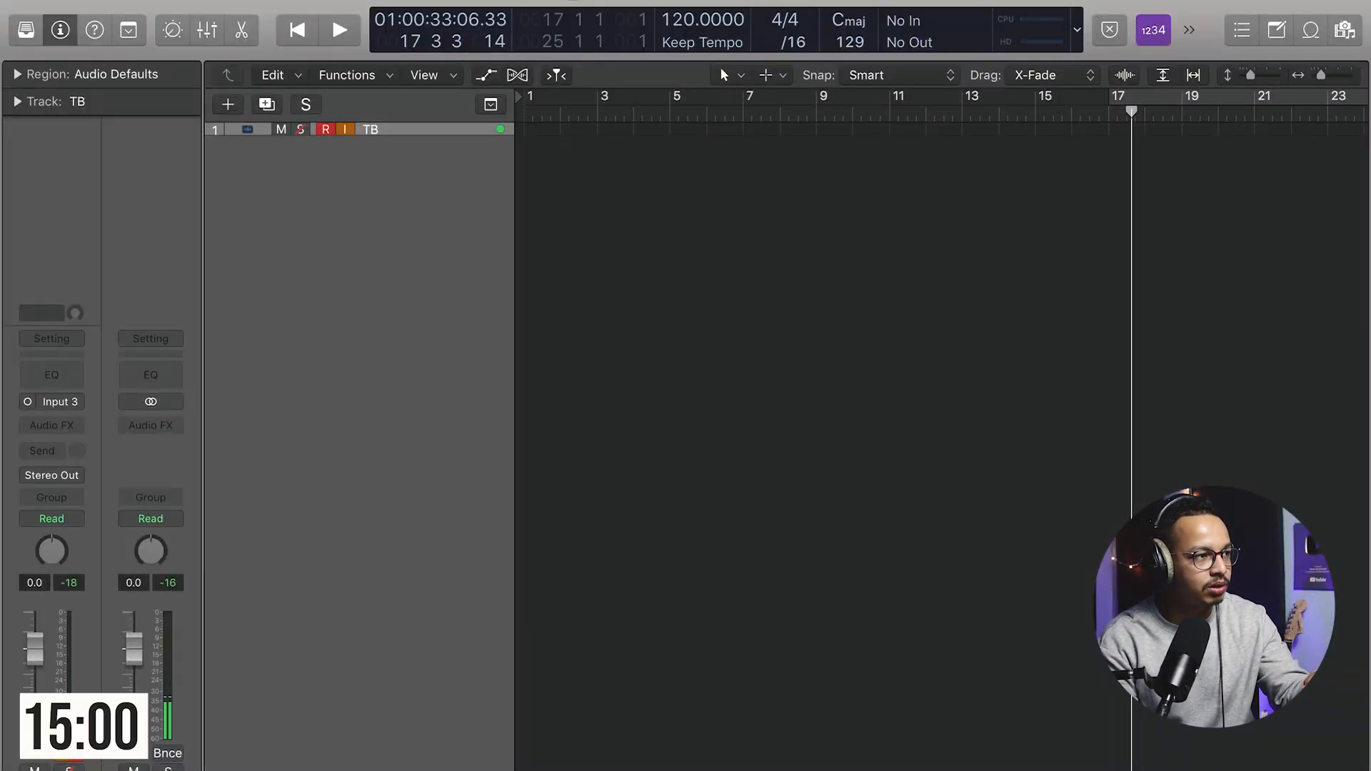
Step: Create a new software instrument track and load Jun-6 V (Stereo) as its instrument
right_click(361, 135)
click(300, 30)
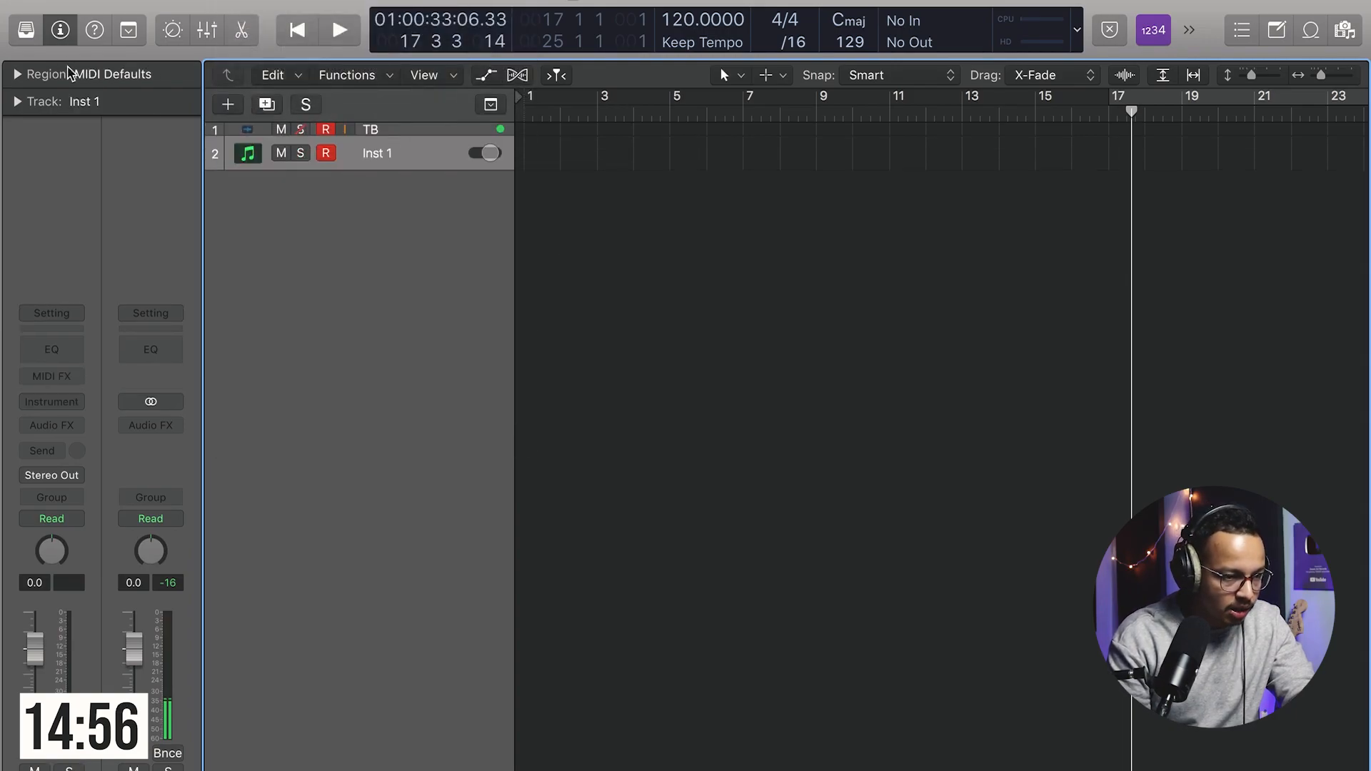
click(27, 28)
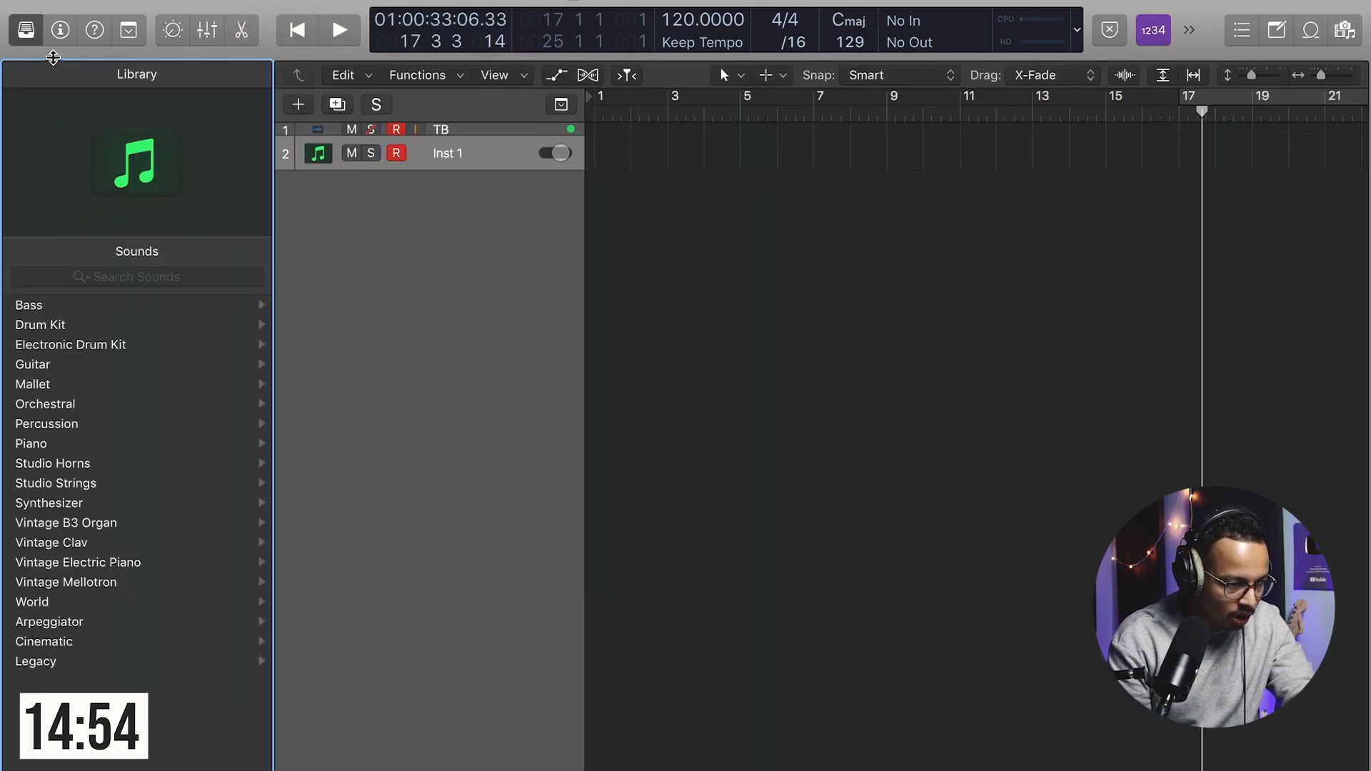
click(60, 29)
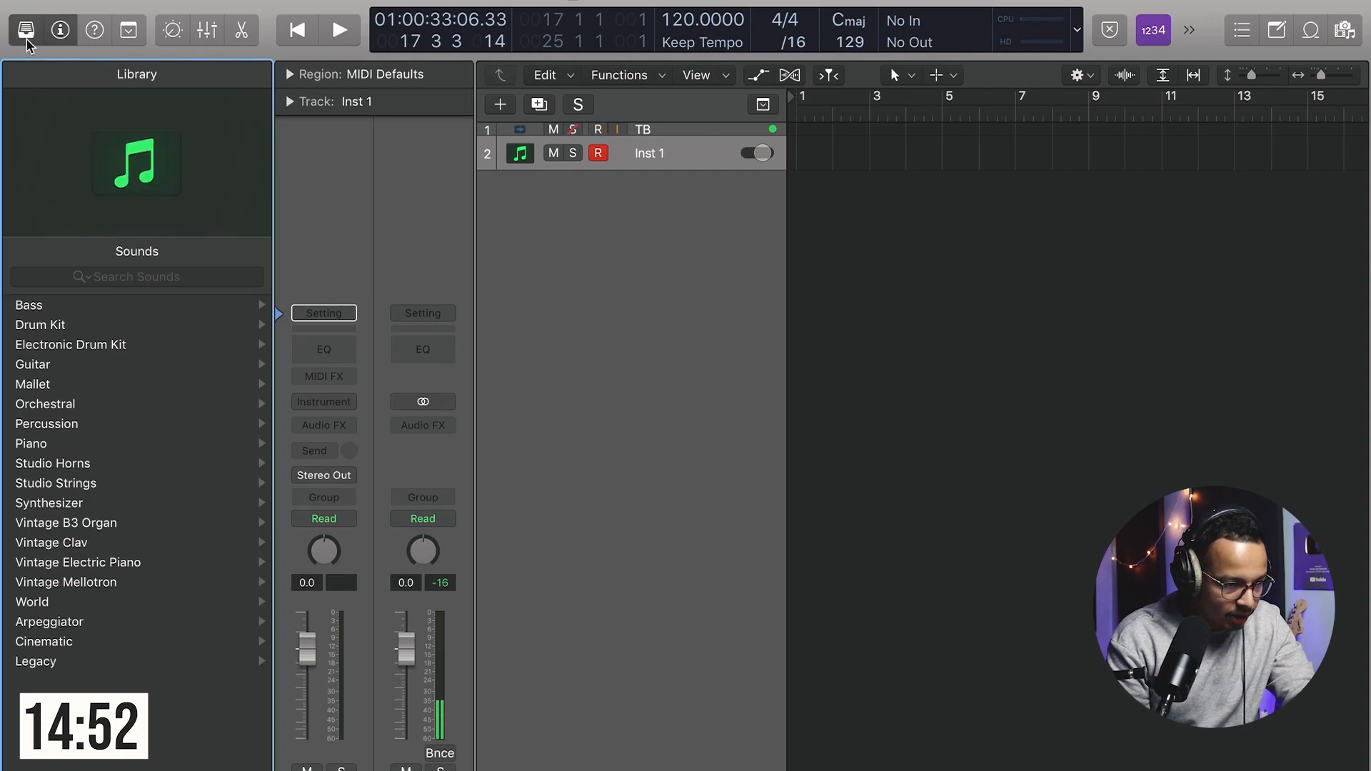
click(341, 403)
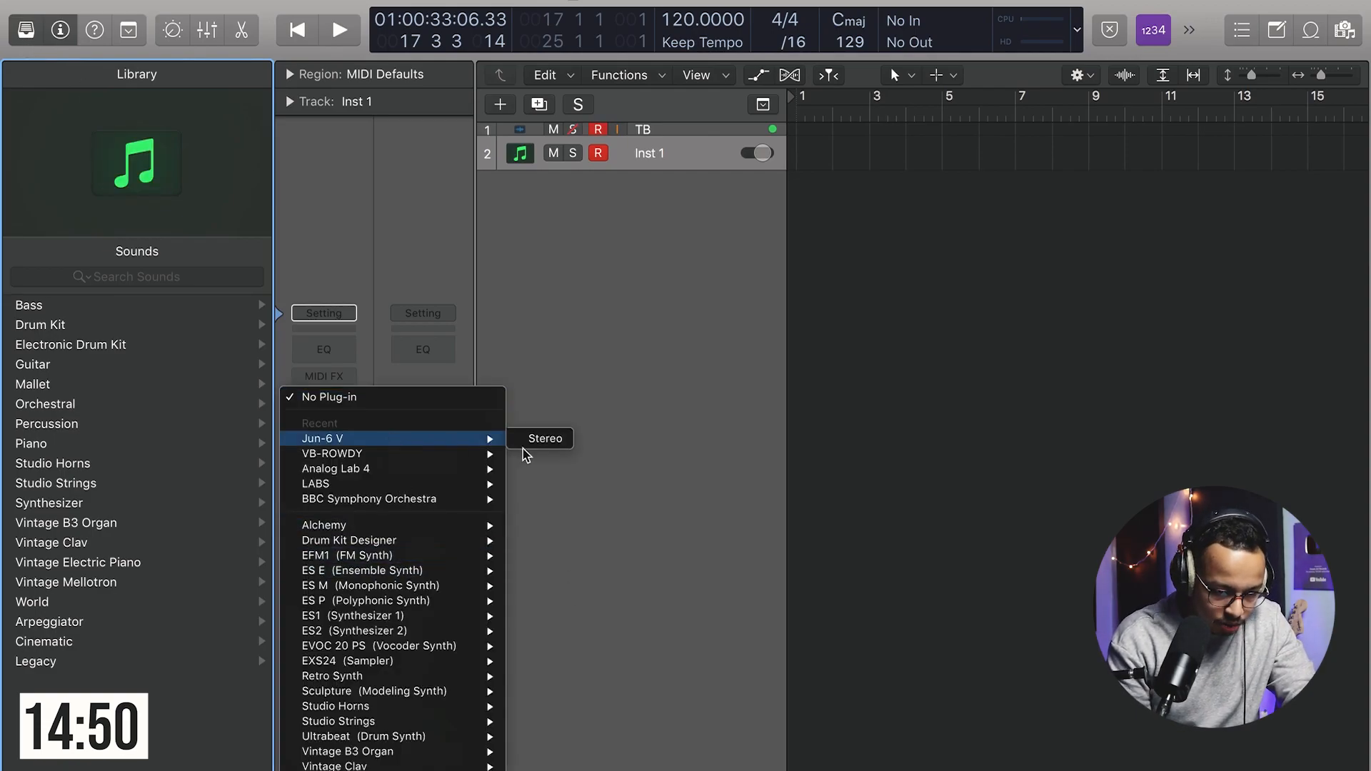
click(543, 439)
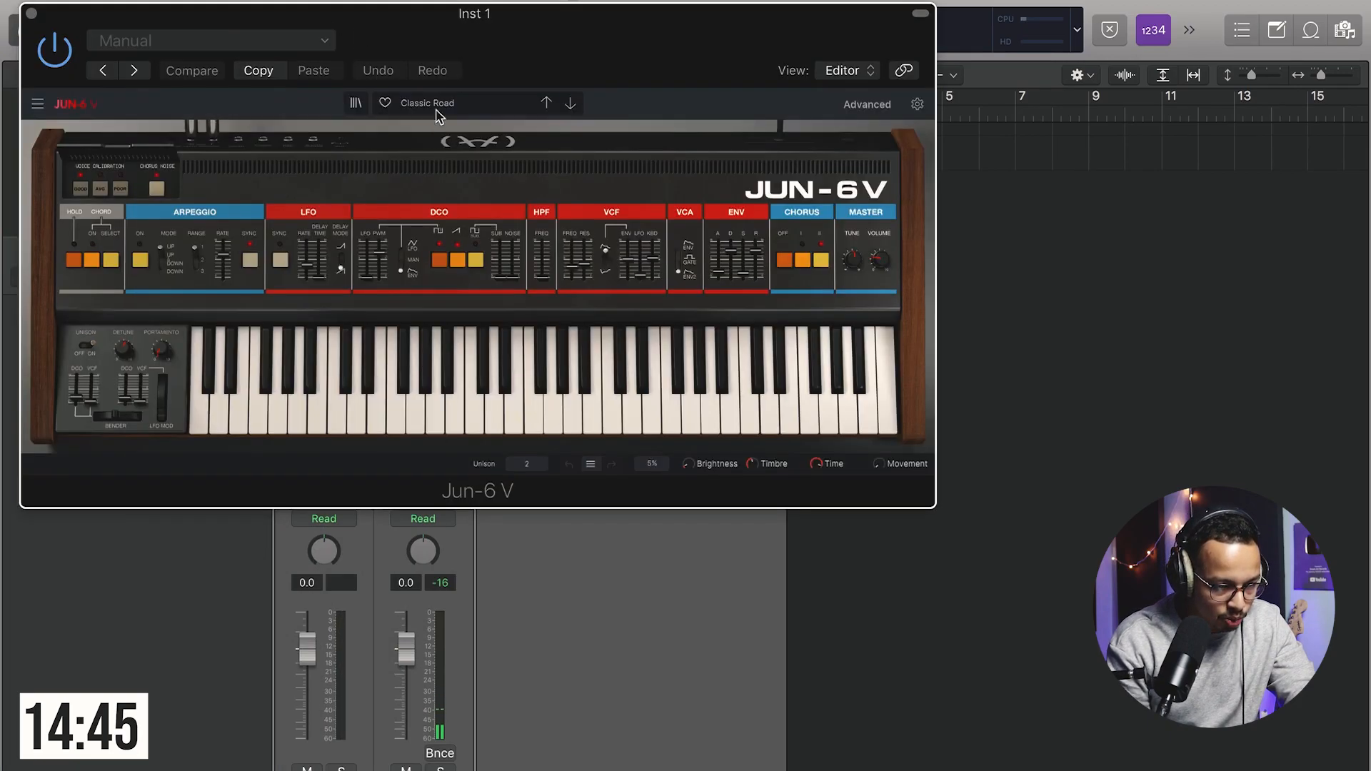
Step: Load the 11 Strings 1 preset in Jun-6 V and close the plugin window
click(439, 107)
mouse_move(452, 275)
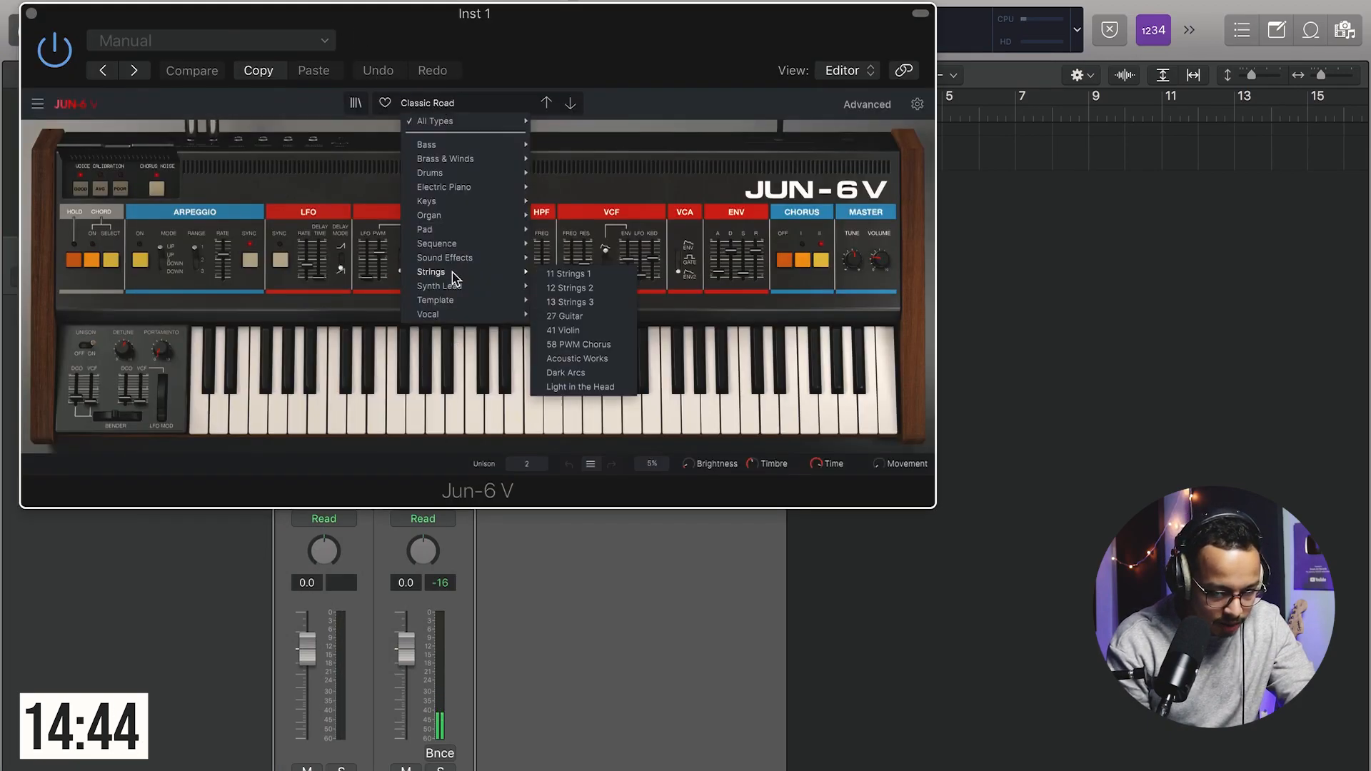
click(579, 274)
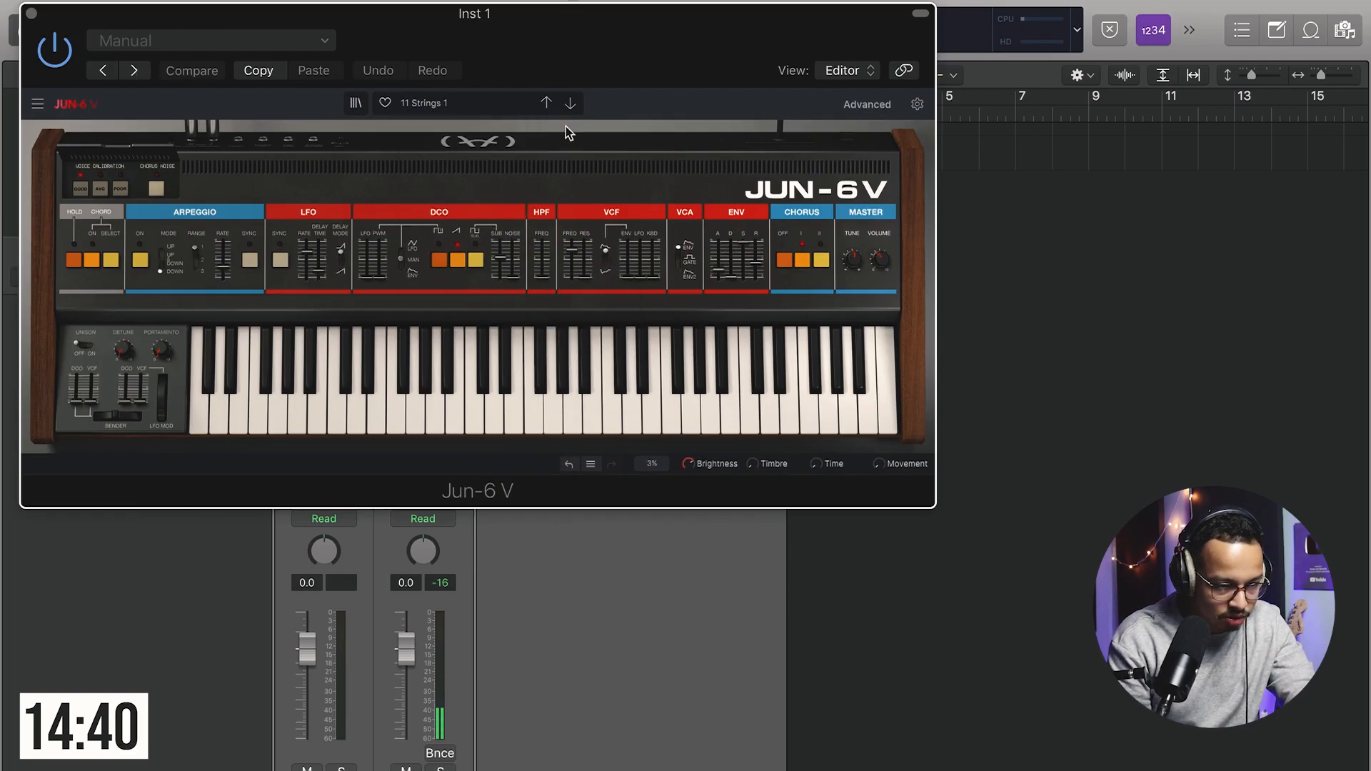
click(31, 13)
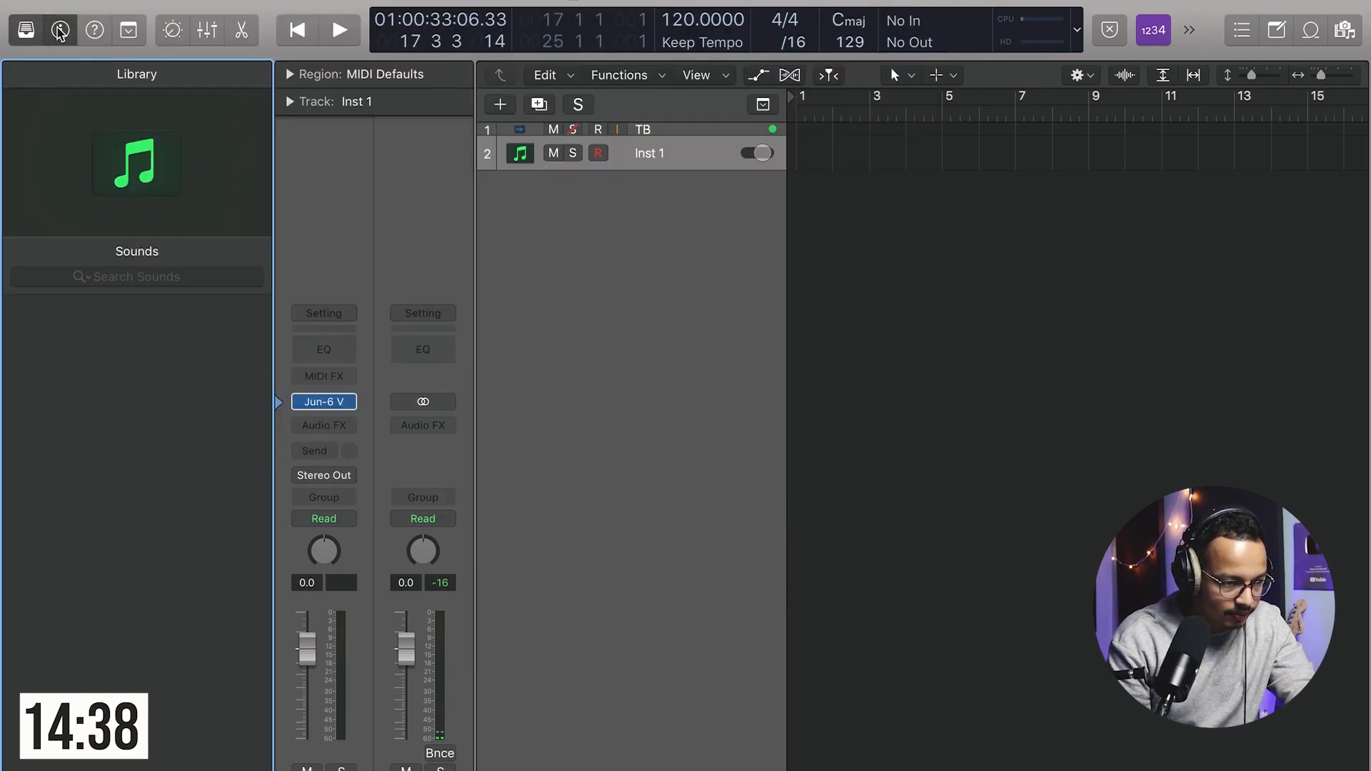
Step: Hide the side panels and set a cycle range over bars 1 to 5
key(i)
key(y)
drag(326, 107, 468, 107)
Step: Create an empty MIDI region from bar 1 to bar 5 on the Inst 1 track and open it in the Piano Roll
right_click(332, 149)
click(352, 157)
drag(357, 167, 471, 184)
double_click(413, 159)
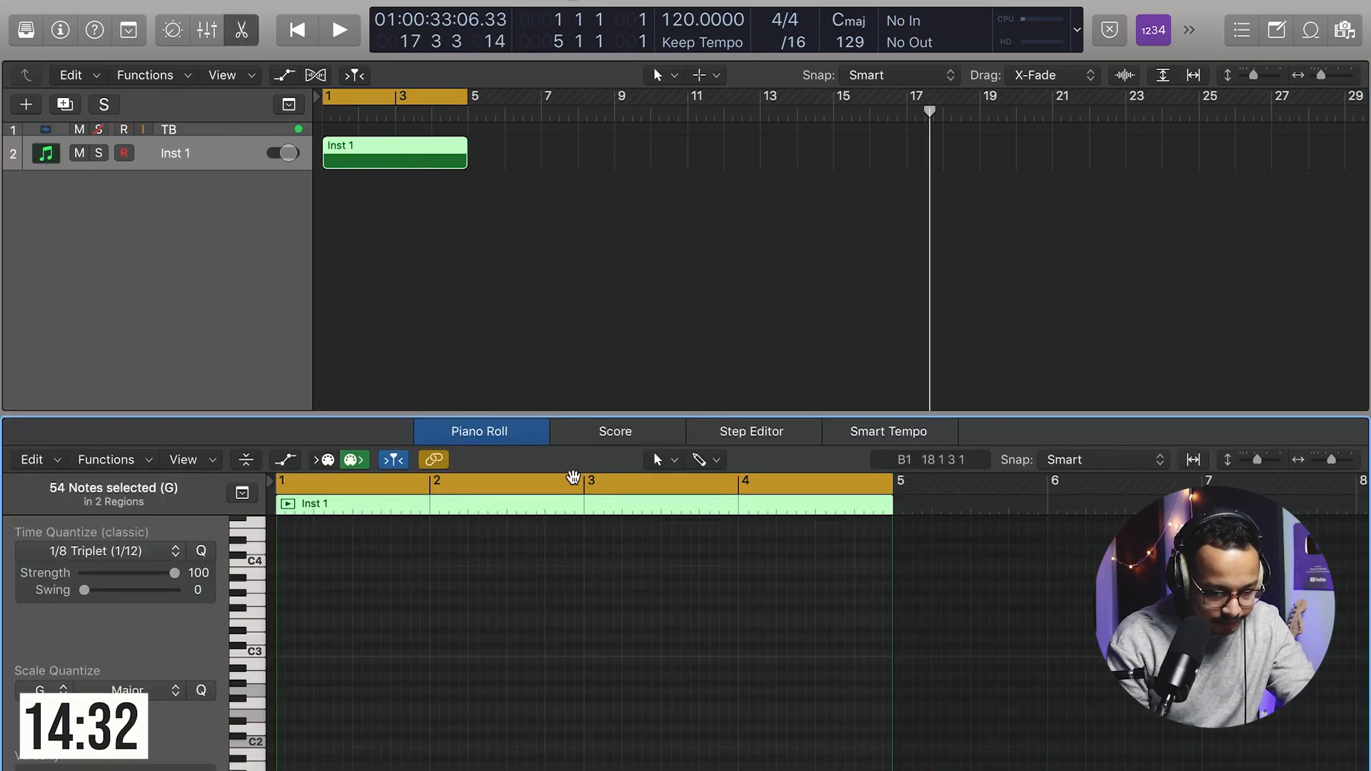
Step: Draw a three-note chord at the start of each of bars 1 to 4 in the Piano Roll
drag(564, 425, 560, 168)
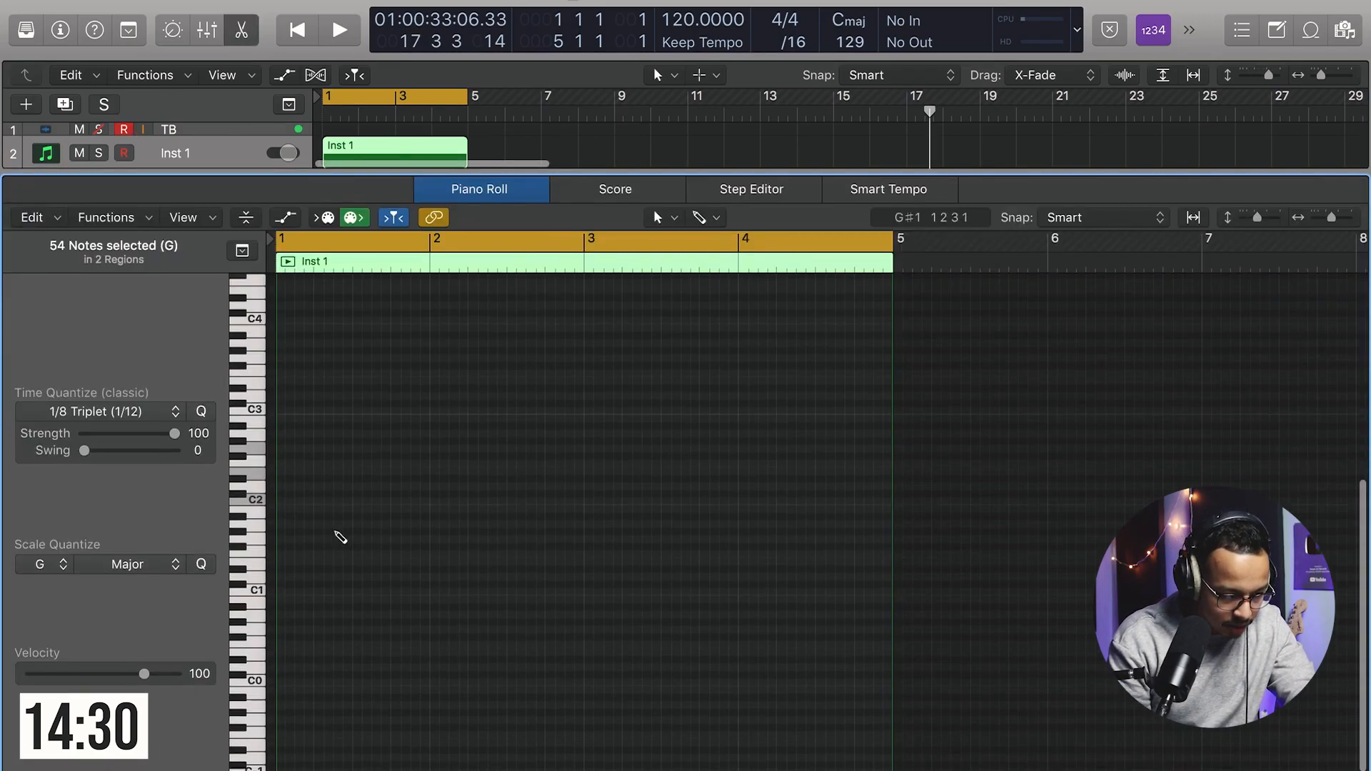
drag(288, 498, 593, 448)
click(607, 456)
drag(623, 400, 573, 506)
drag(594, 471, 748, 472)
drag(749, 472, 755, 504)
click(771, 498)
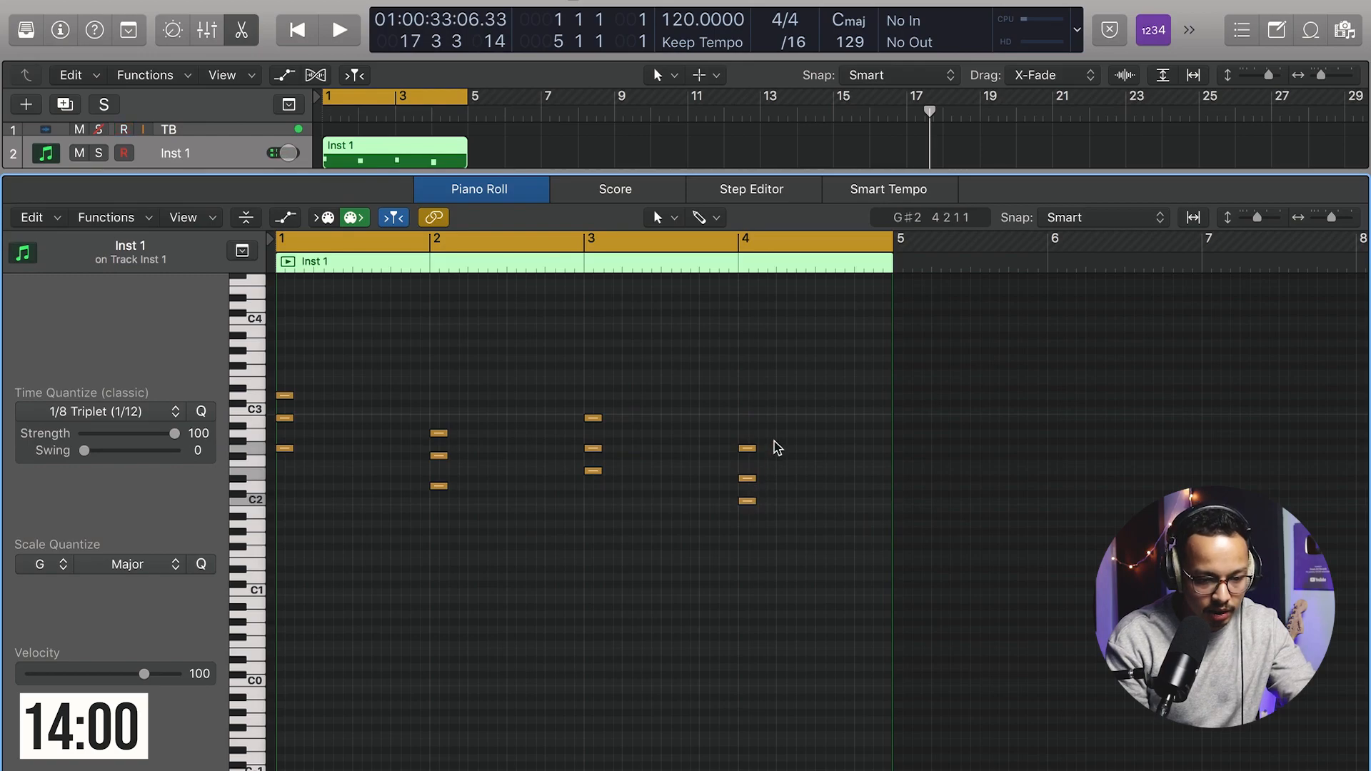
Step: Raise the middle note of the bar 4 chord and play the pattern back from the start
click(750, 484)
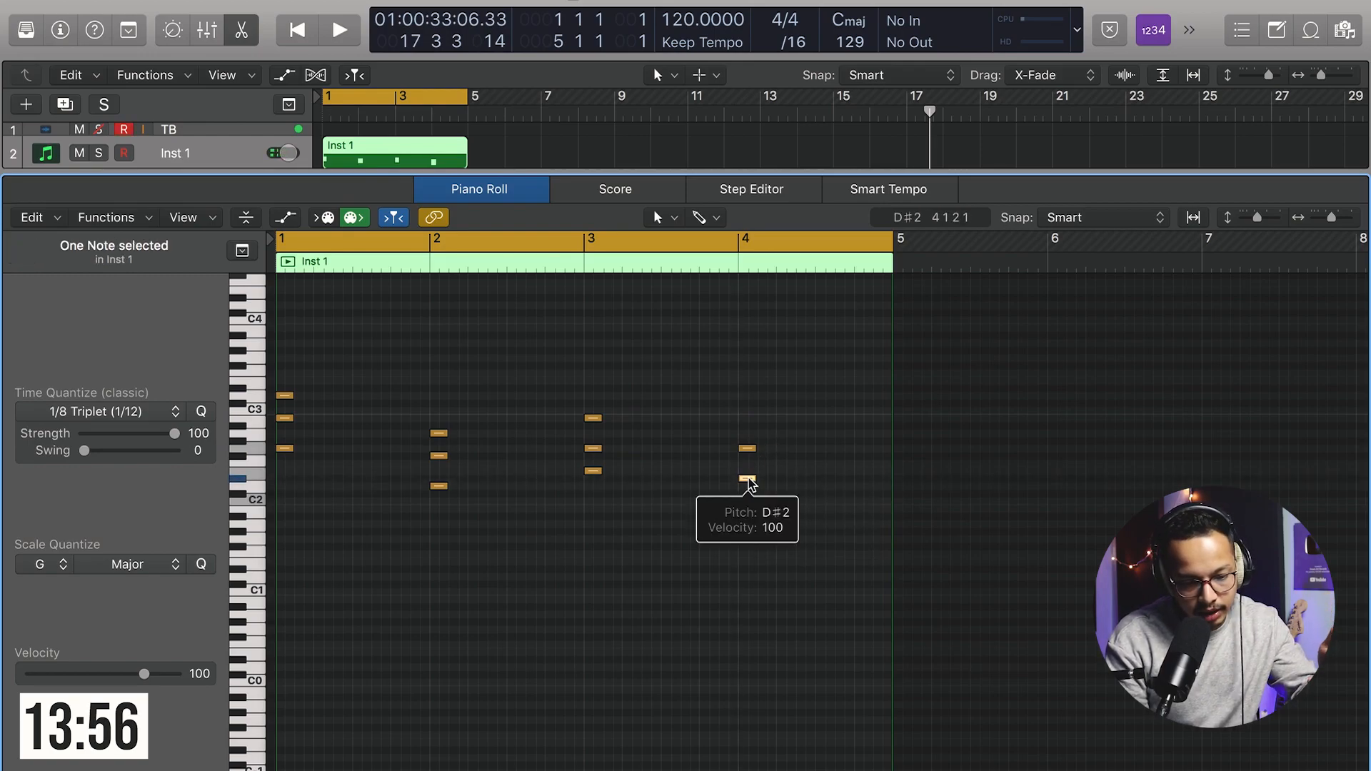
drag(750, 485, 746, 471)
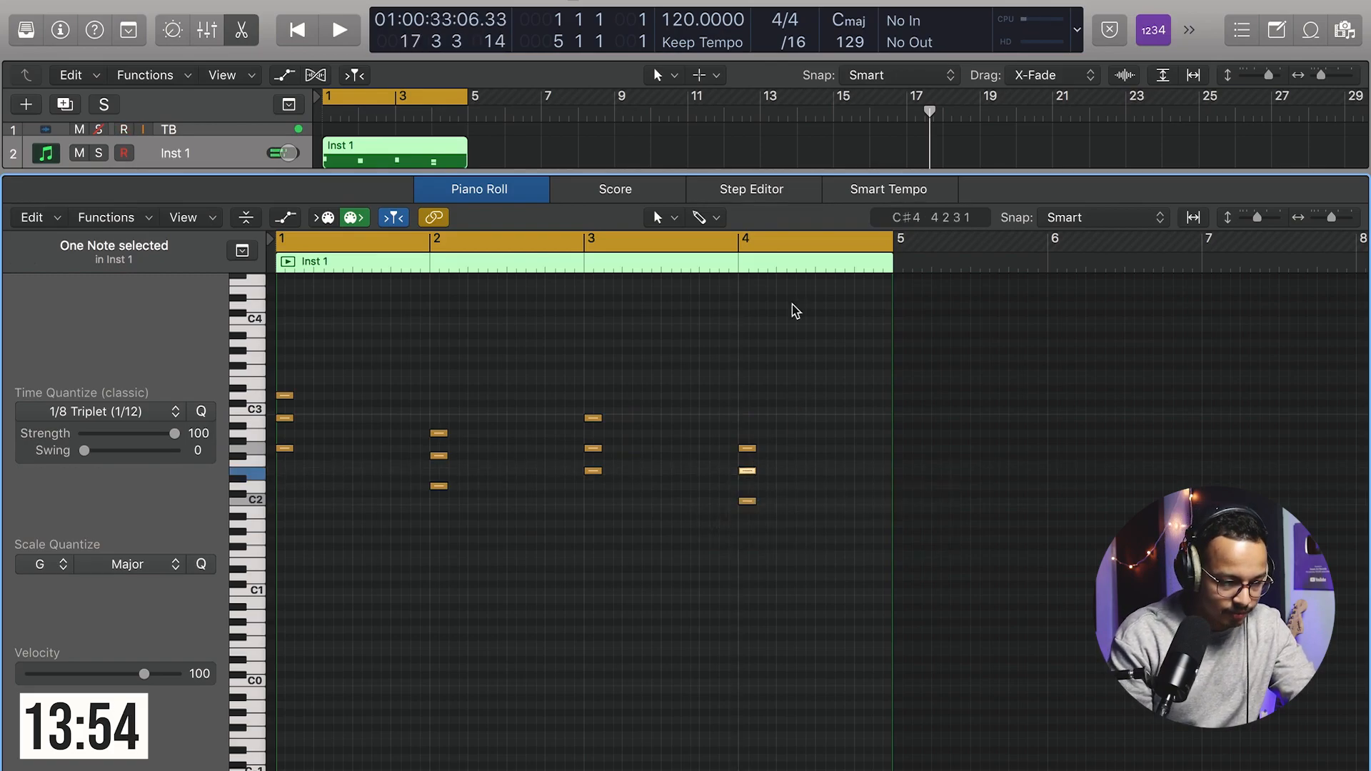
drag(793, 303, 261, 620)
key(shift+space)
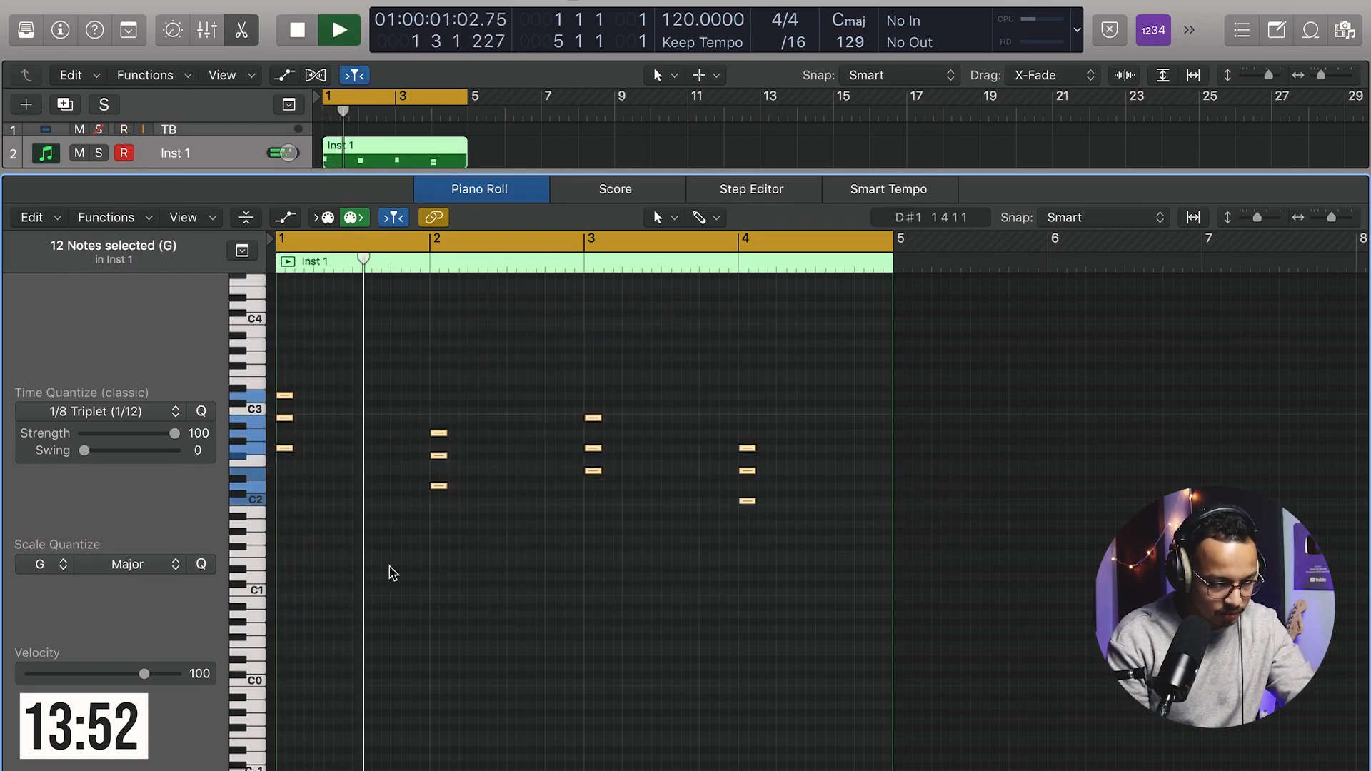
Step: Copy the bar 1 chord to a later position within bar 1
drag(391, 452, 390, 451)
key(space)
key(space)
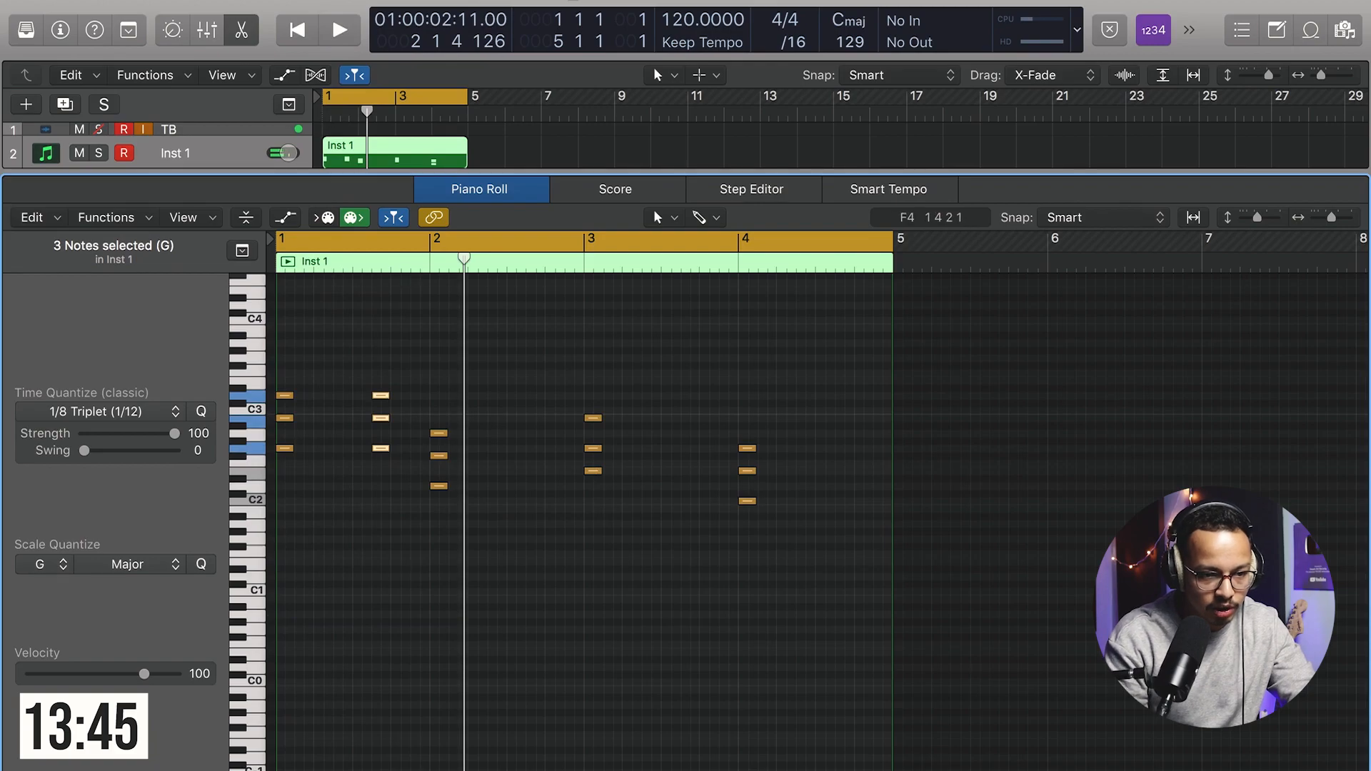
Step: Set the project tempo to 135 BPM and play back the pattern
text(135)
key(Return)
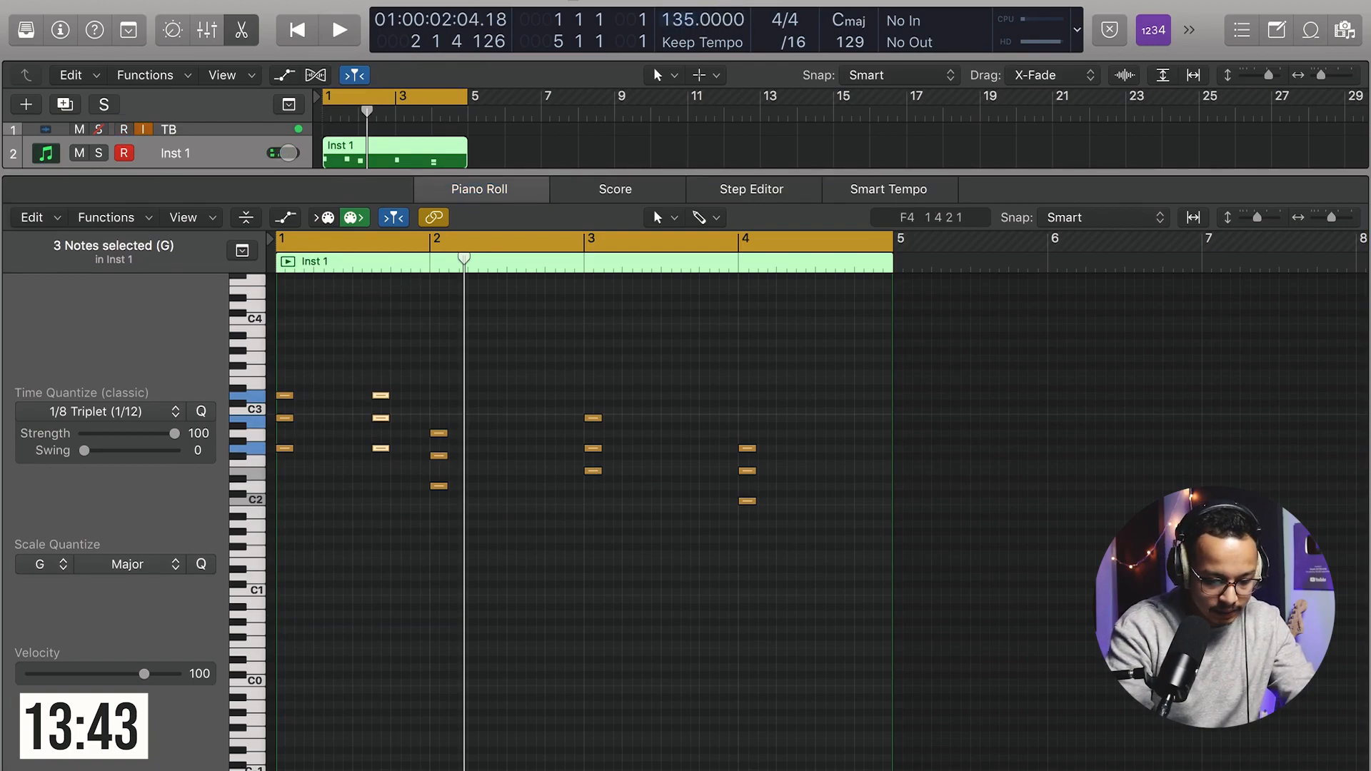
key(space)
Step: Copy the bar 2 chord to two later positions within bar 2
key(space)
click(381, 516)
mouse_move(385, 458)
mouse_down()
mouse_move(361, 454)
mouse_move(401, 455)
mouse_move(386, 466)
mouse_up()
Step: Copy the bar 3 chord to a later position within bar 3
key(space)
drag(421, 421, 518, 488)
drag(518, 488, 557, 488)
click(606, 370)
Step: Copy the bar 4 chord to two later positions within bar 4
key(space)
drag(609, 394, 590, 482)
drag(594, 472, 691, 472)
key(space)
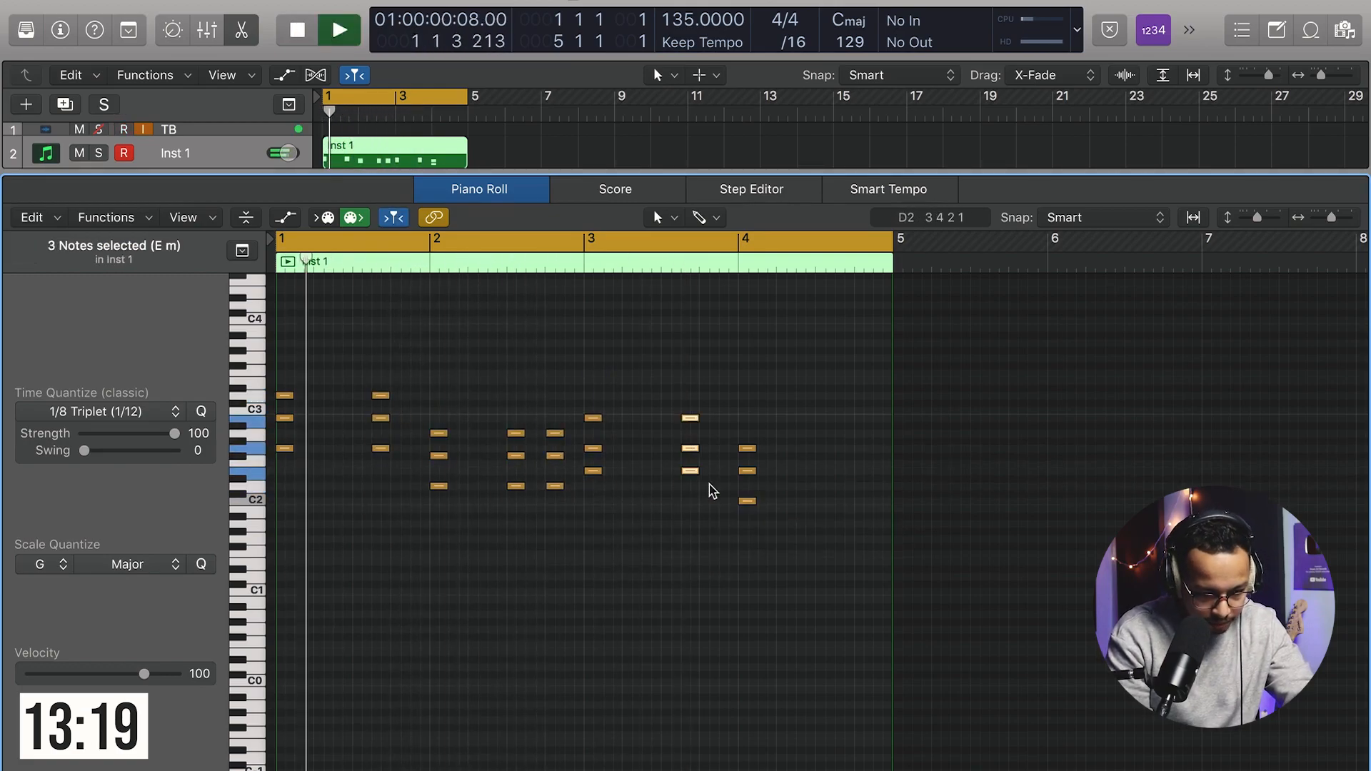
key(space)
drag(759, 412, 743, 510)
drag(750, 501, 825, 503)
drag(825, 502, 863, 503)
key(space)
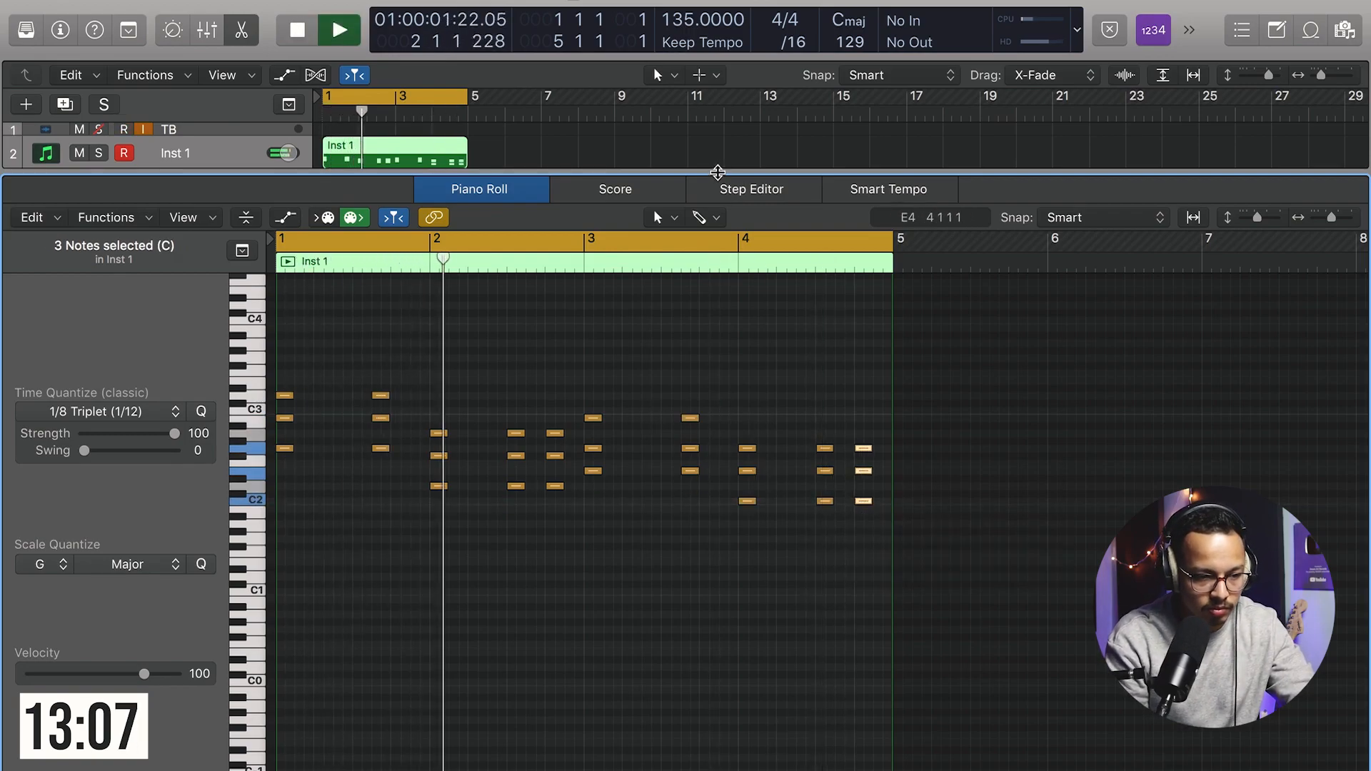
Step: Close the Piano Roll and rename the instrument track Juno
key(e)
double_click(180, 154)
text(Juno)
key(Return)
click(529, 283)
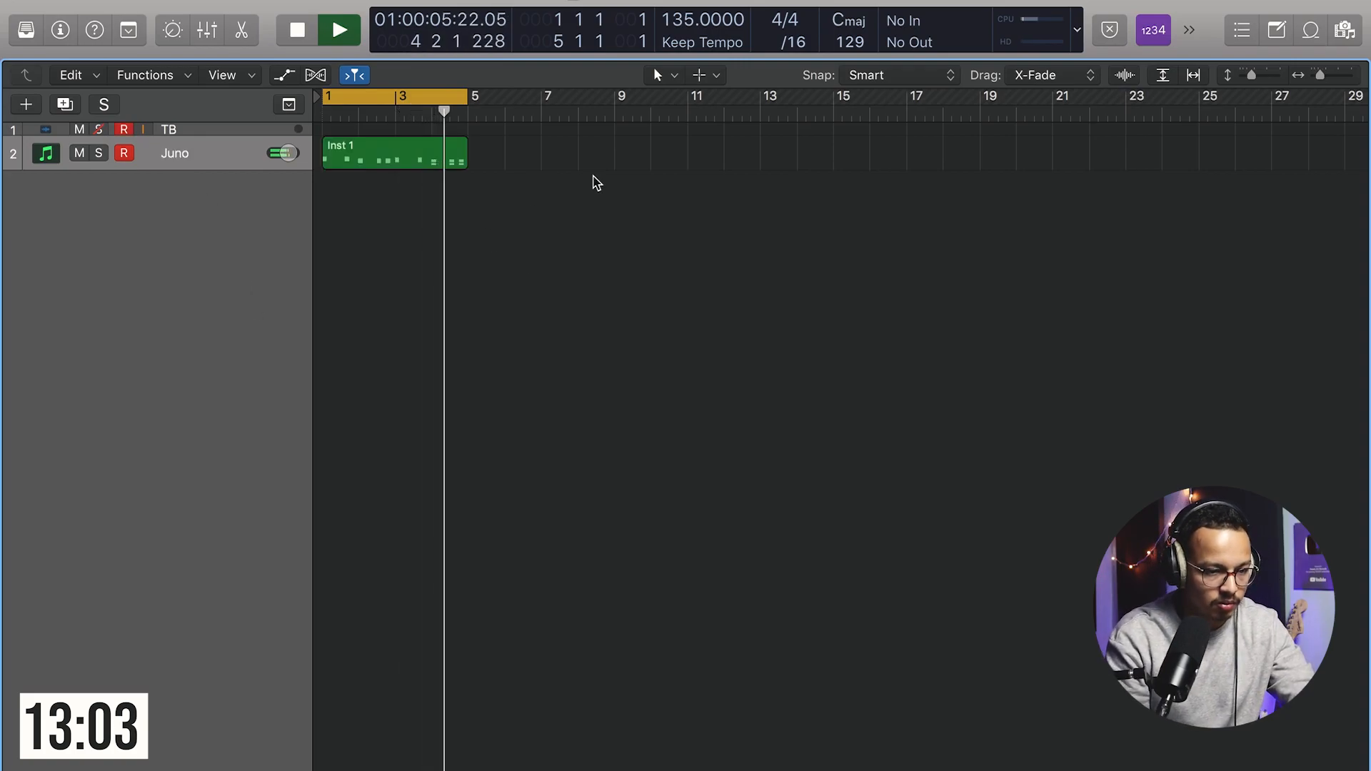
Step: Stop playback and duplicate the Juno track
key(space)
click(235, 0)
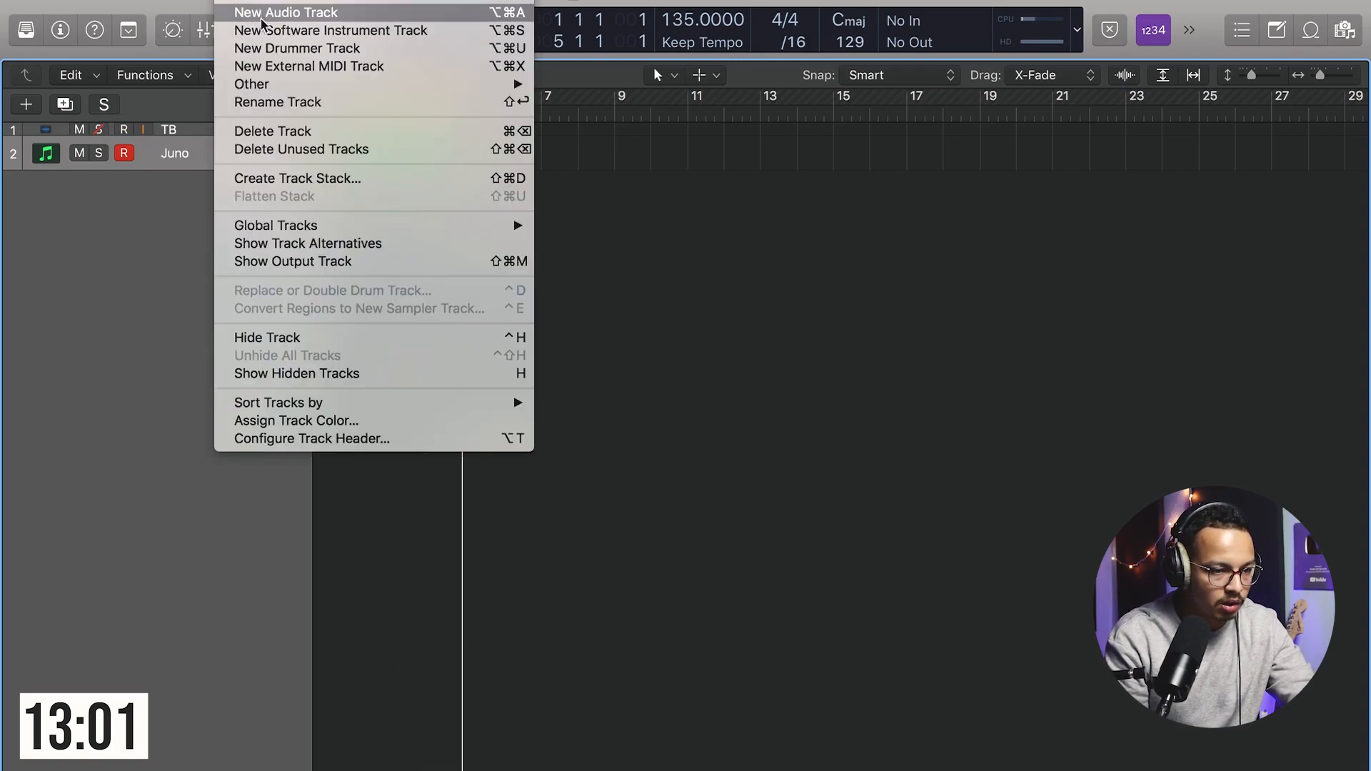
click(178, 269)
click(178, 156)
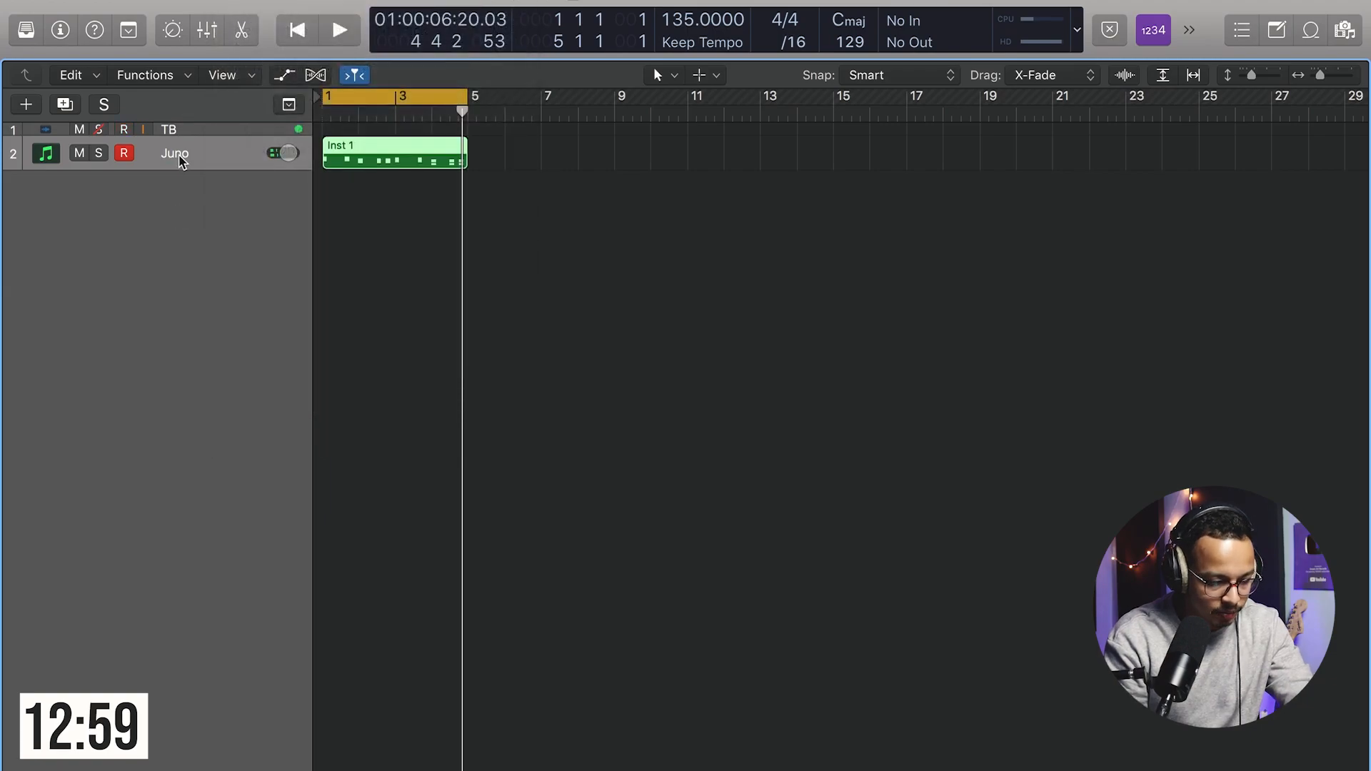
key(super+d)
Step: Open Jun-6 V on the duplicated track and load the 25 Harpsichord preset
key(super+Right)
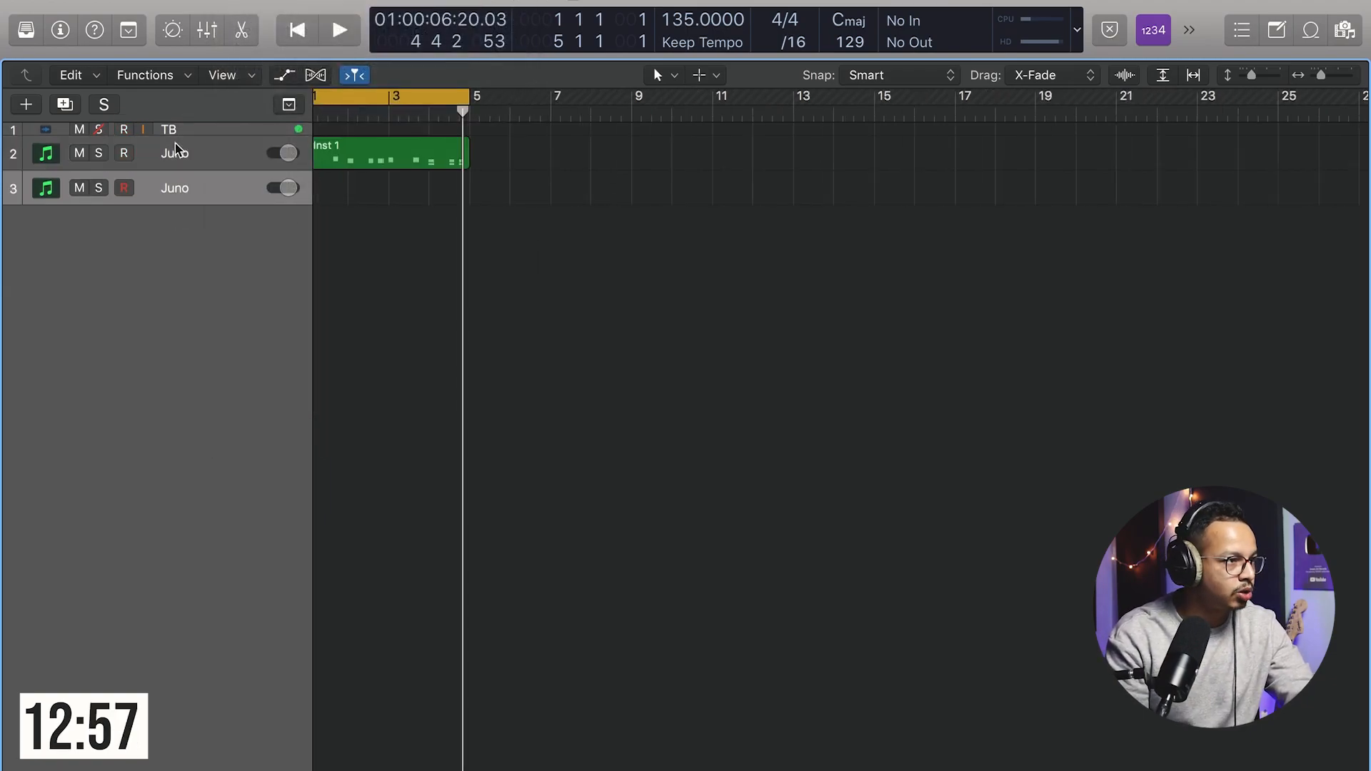
key(super+Right)
key(super+Right)
scroll(427, 168, left, 5)
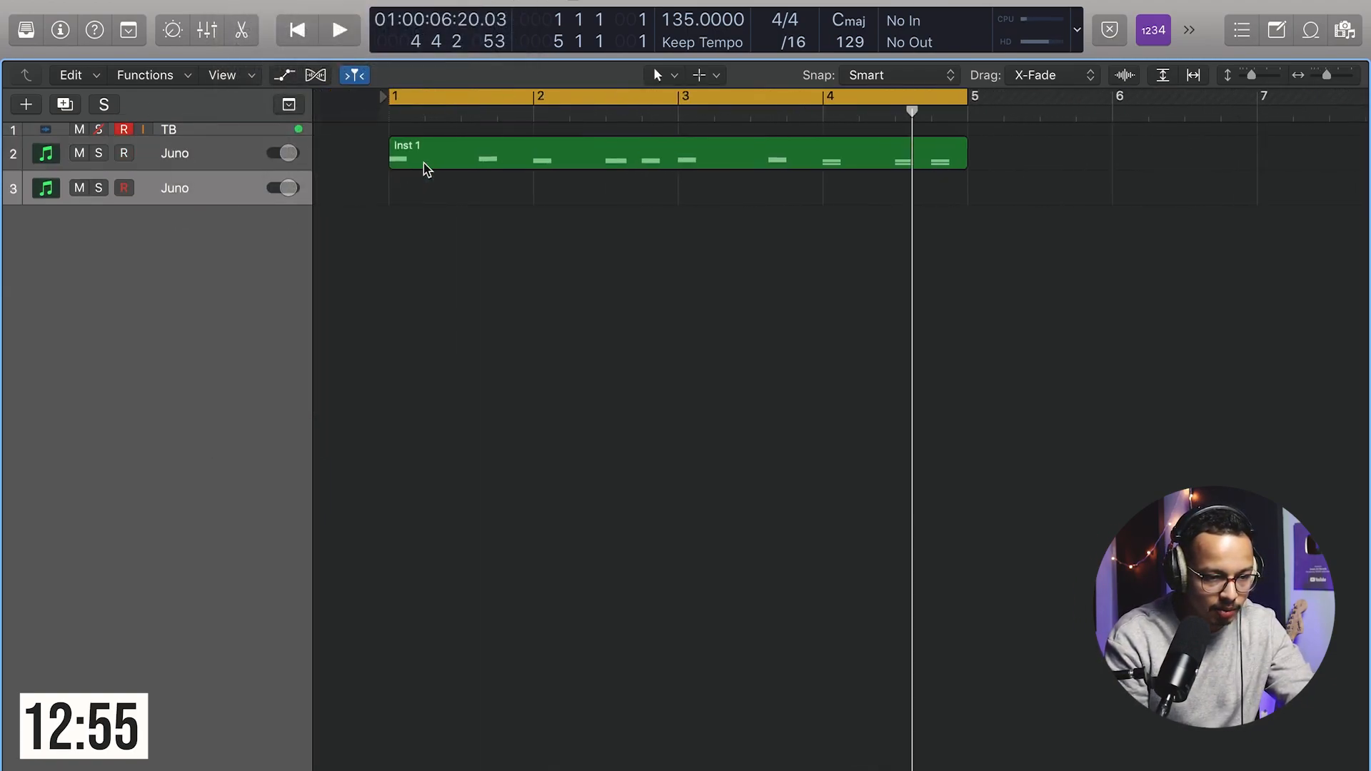
click(36, 33)
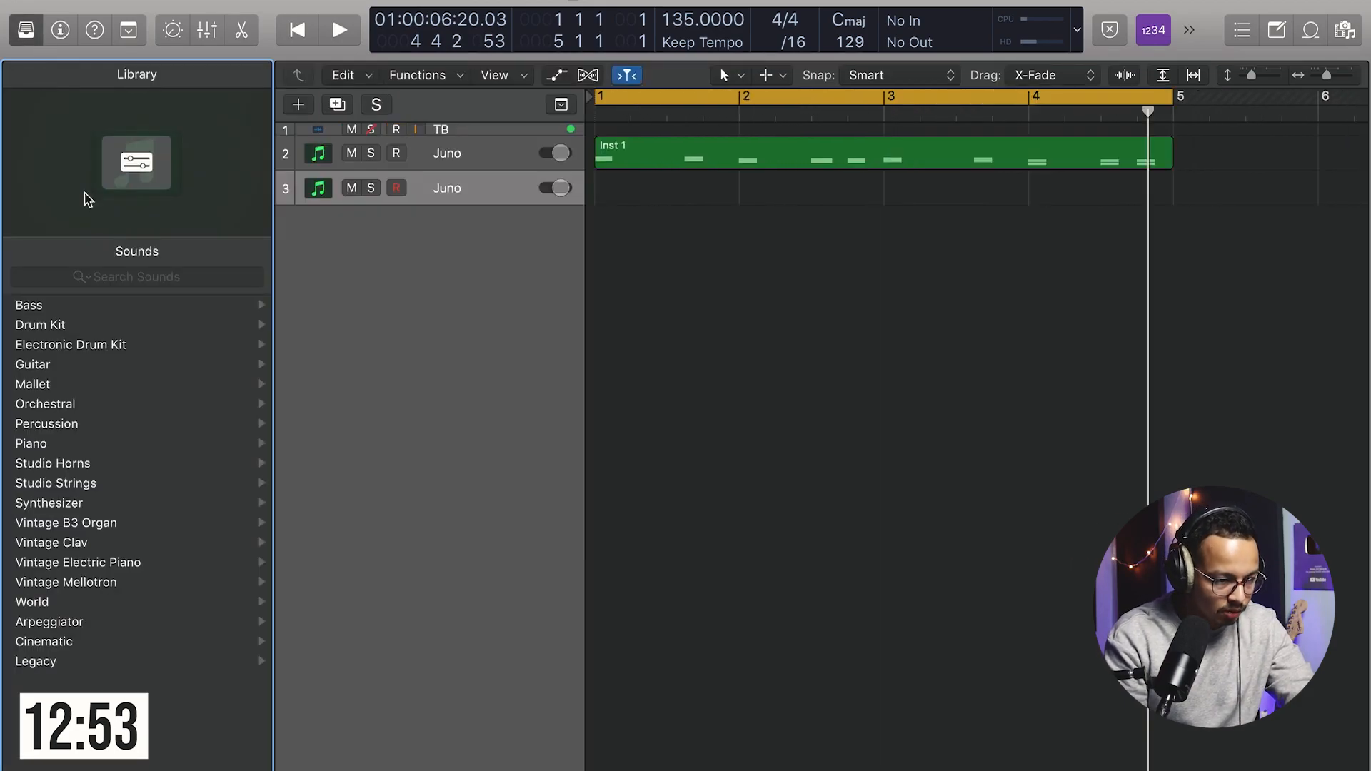
click(54, 36)
click(26, 30)
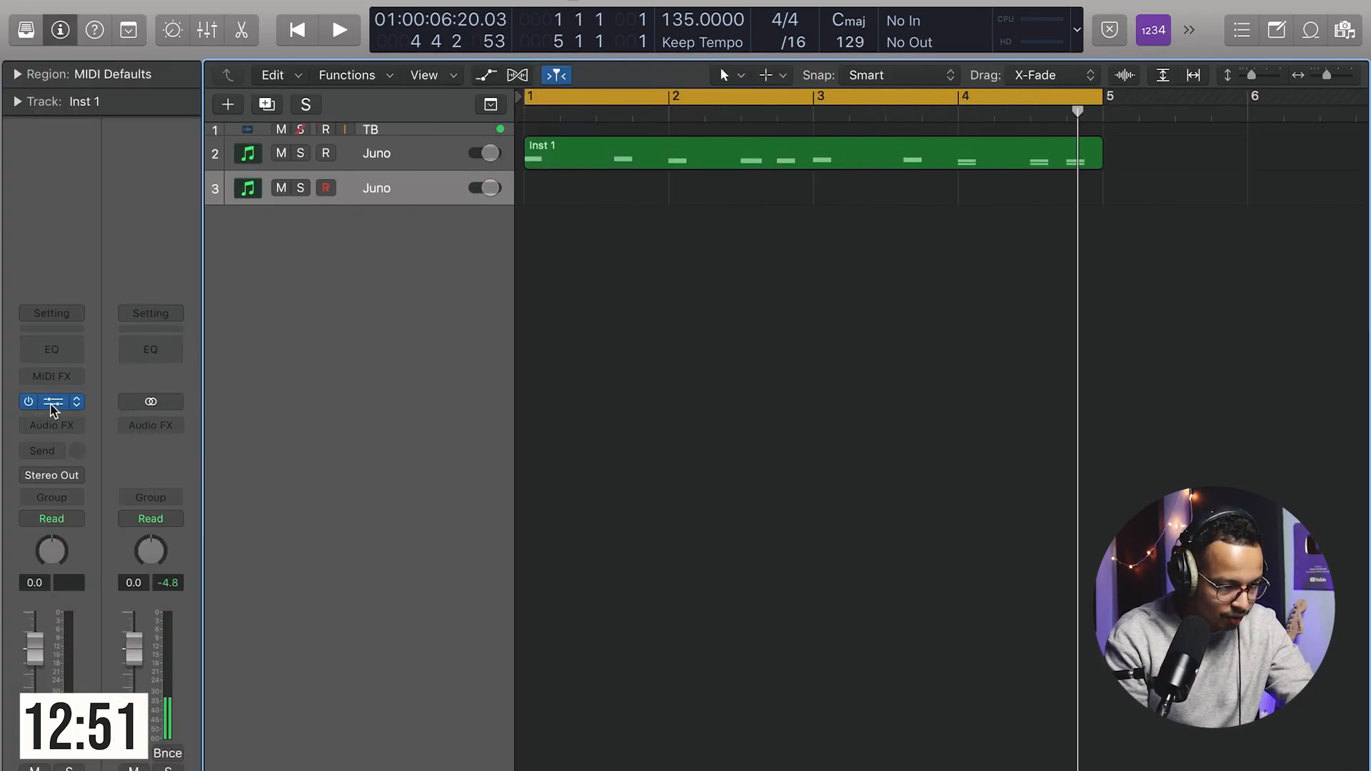
key(v)
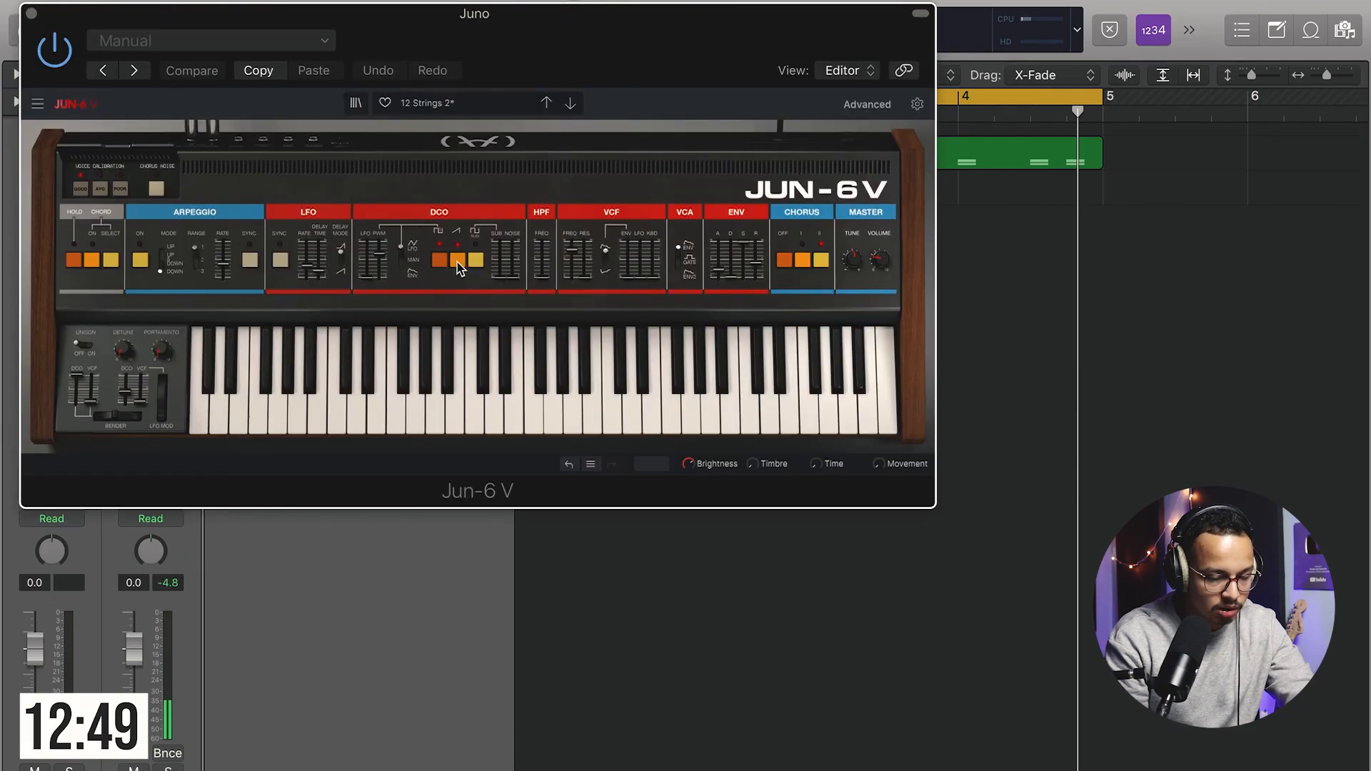
click(434, 103)
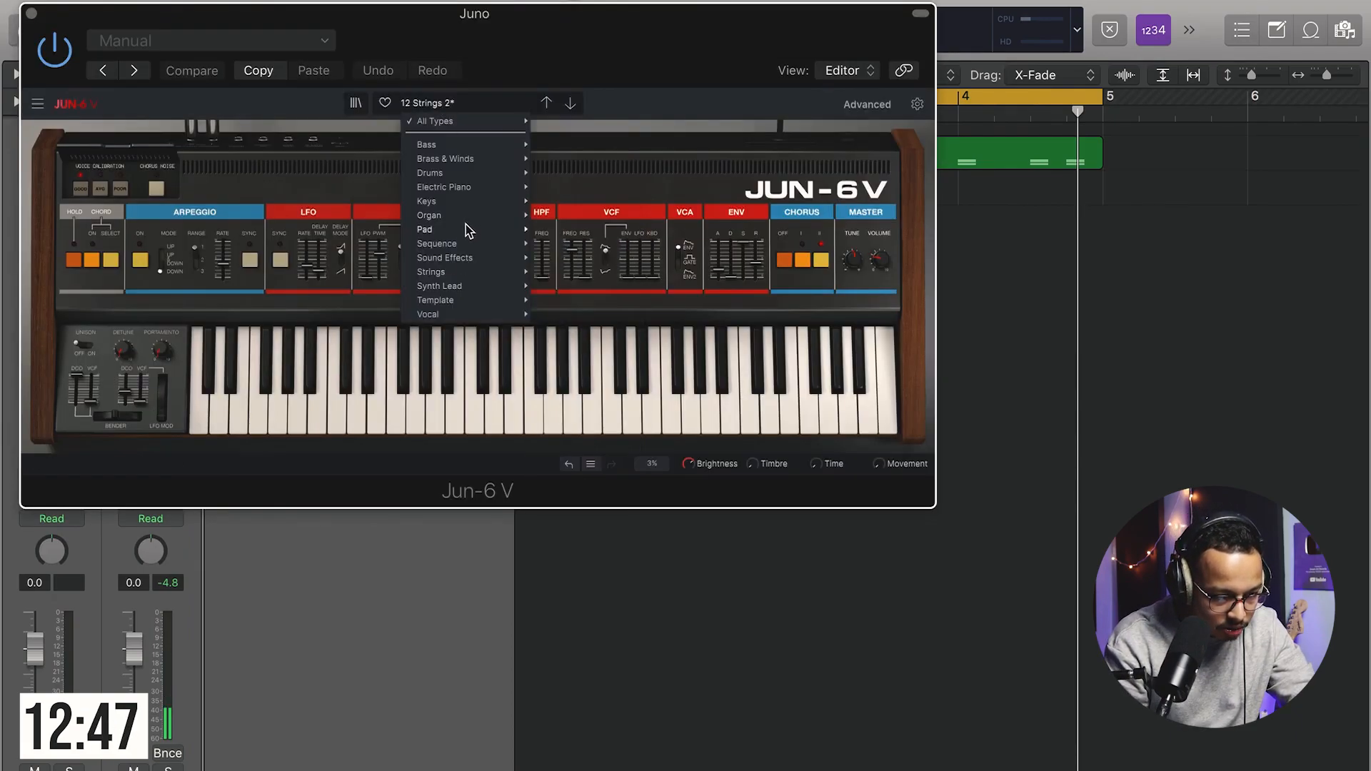
mouse_move(466, 190)
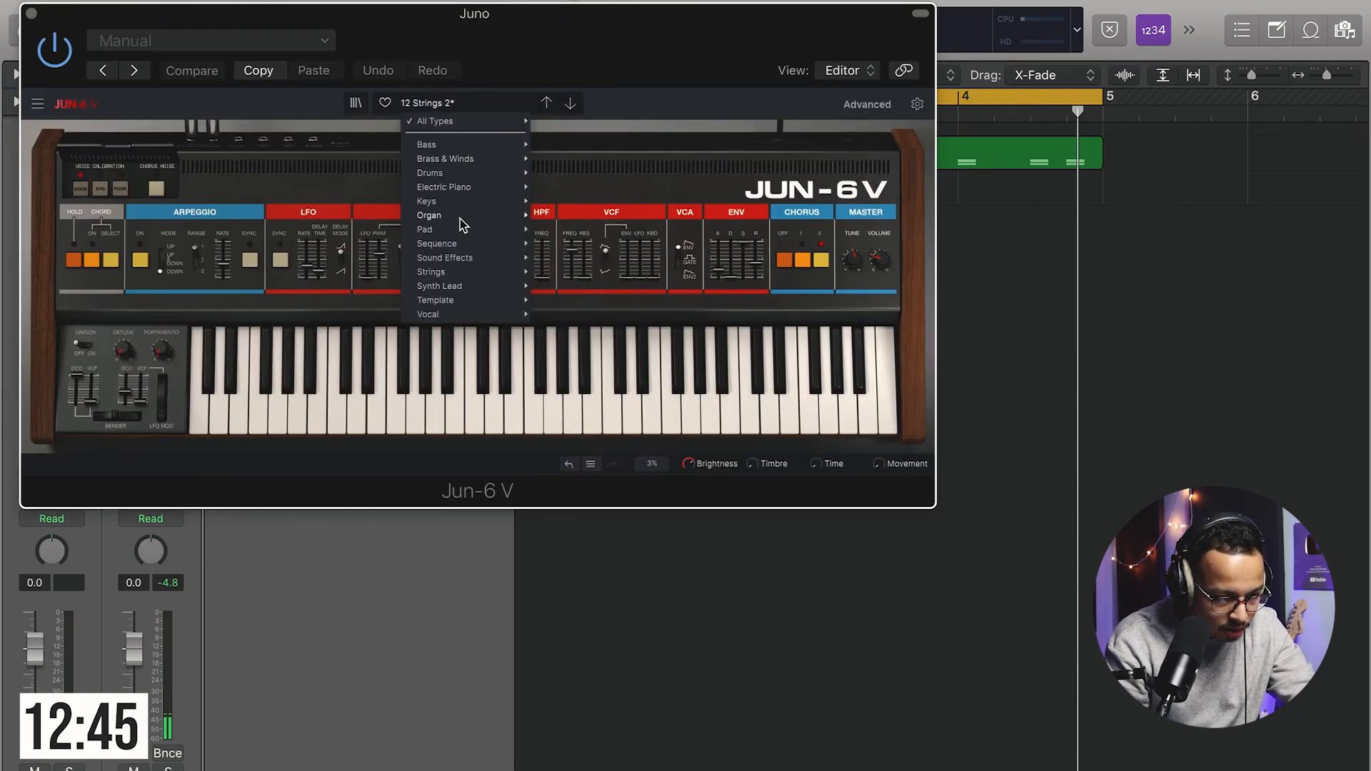
mouse_move(457, 278)
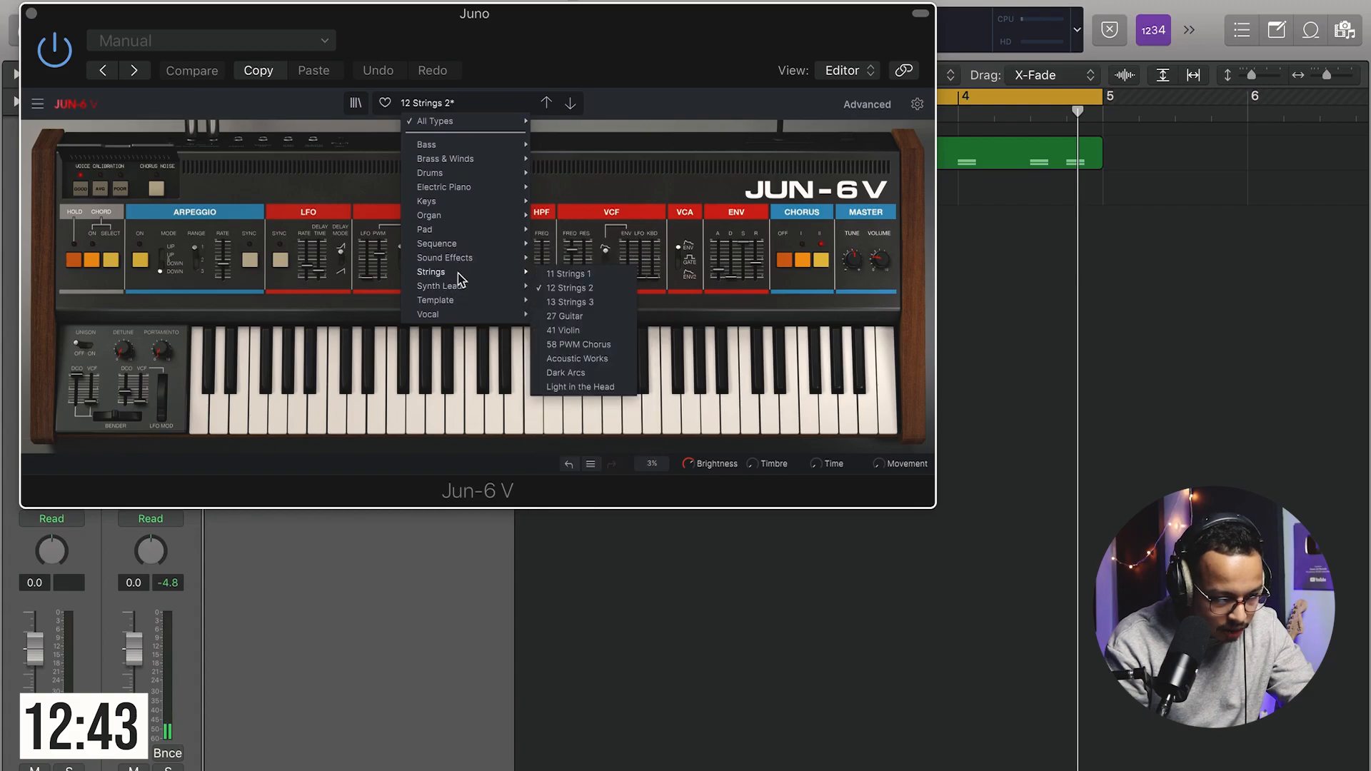
mouse_move(458, 245)
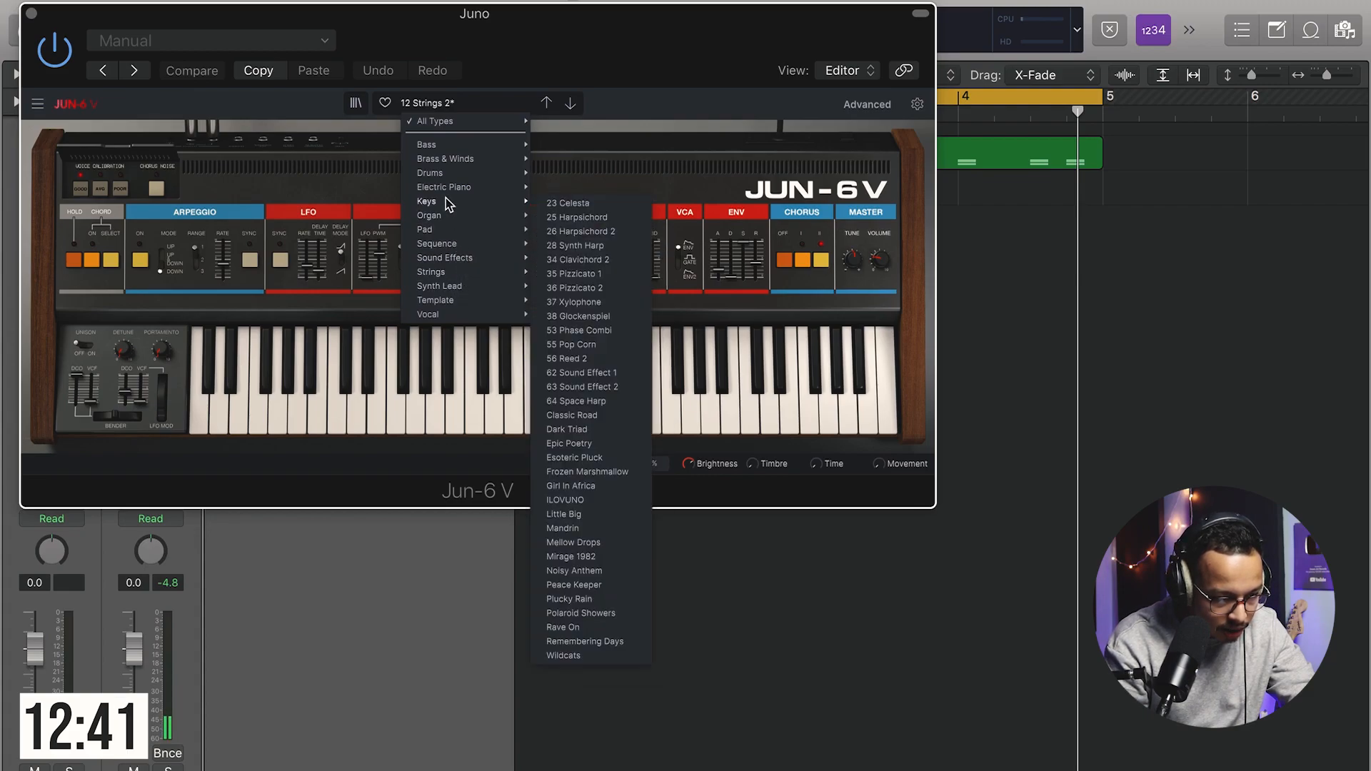
click(558, 206)
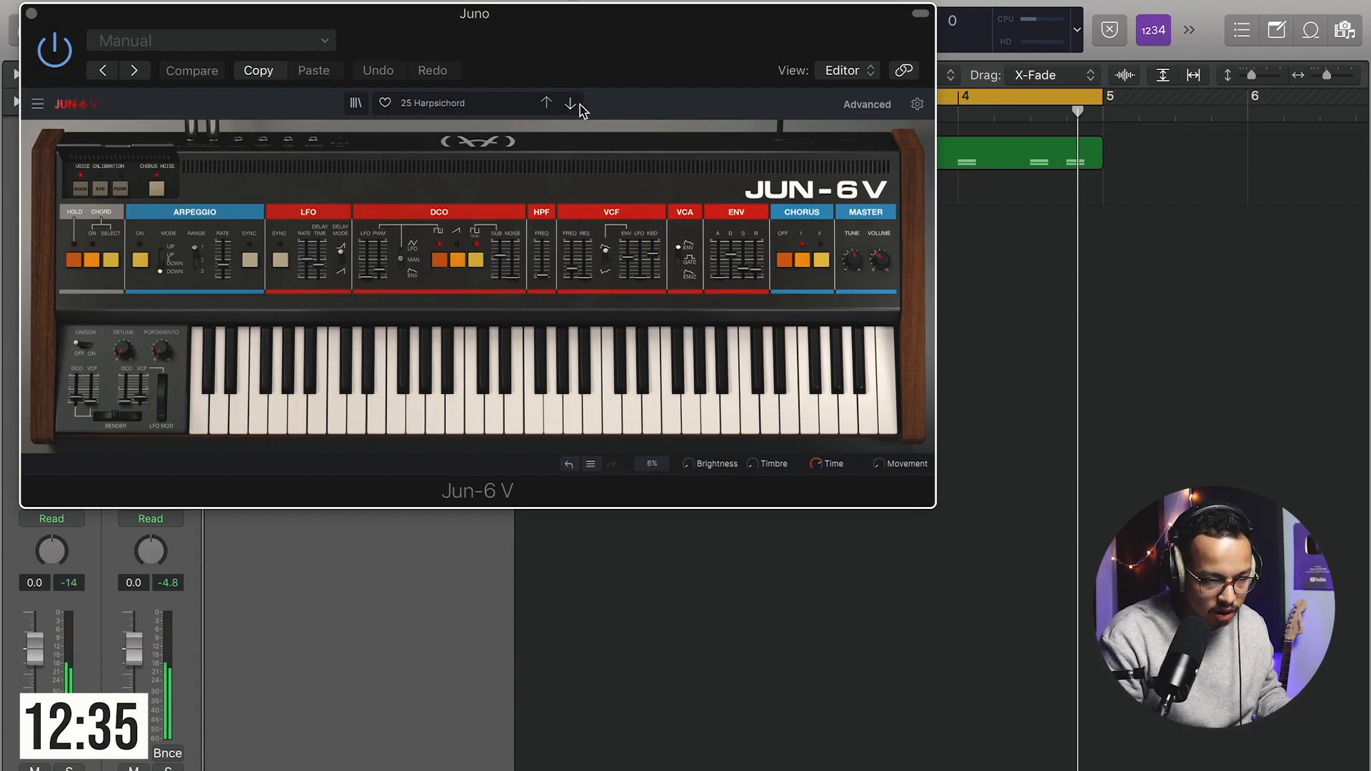
Step: Browse the Jun-6 V Bass presets and close the plugin window
click(458, 105)
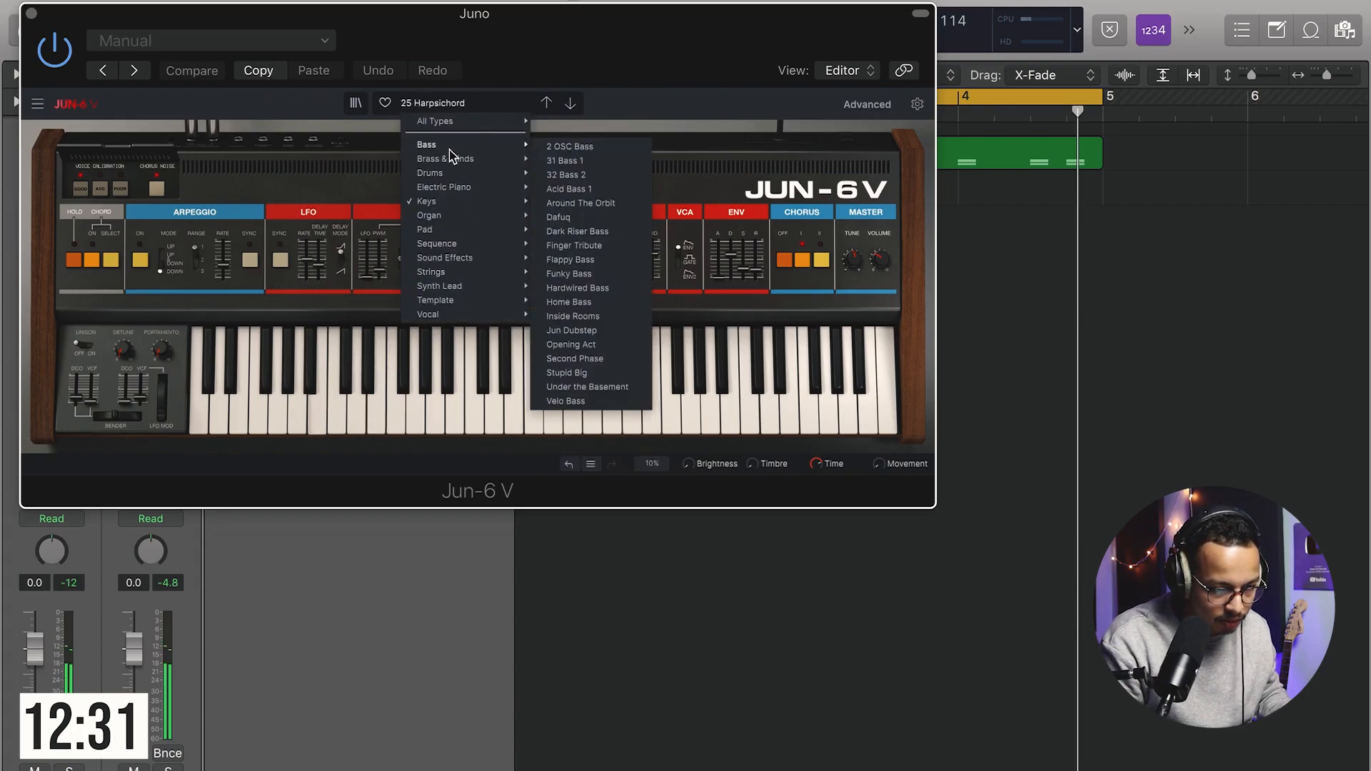
click(35, 16)
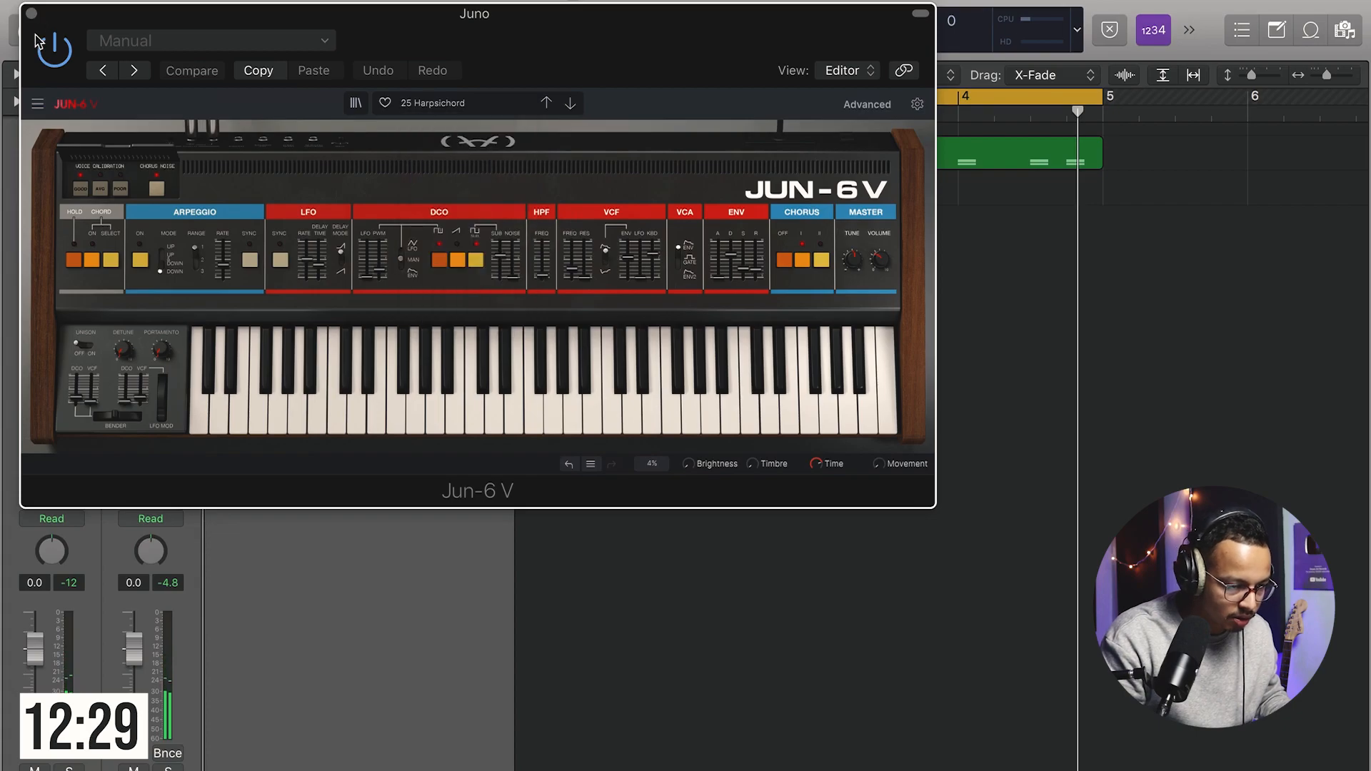
click(32, 14)
Step: Replace the instrument on the duplicated track with Analog Lab 4 from the Arturia plug-ins
click(81, 399)
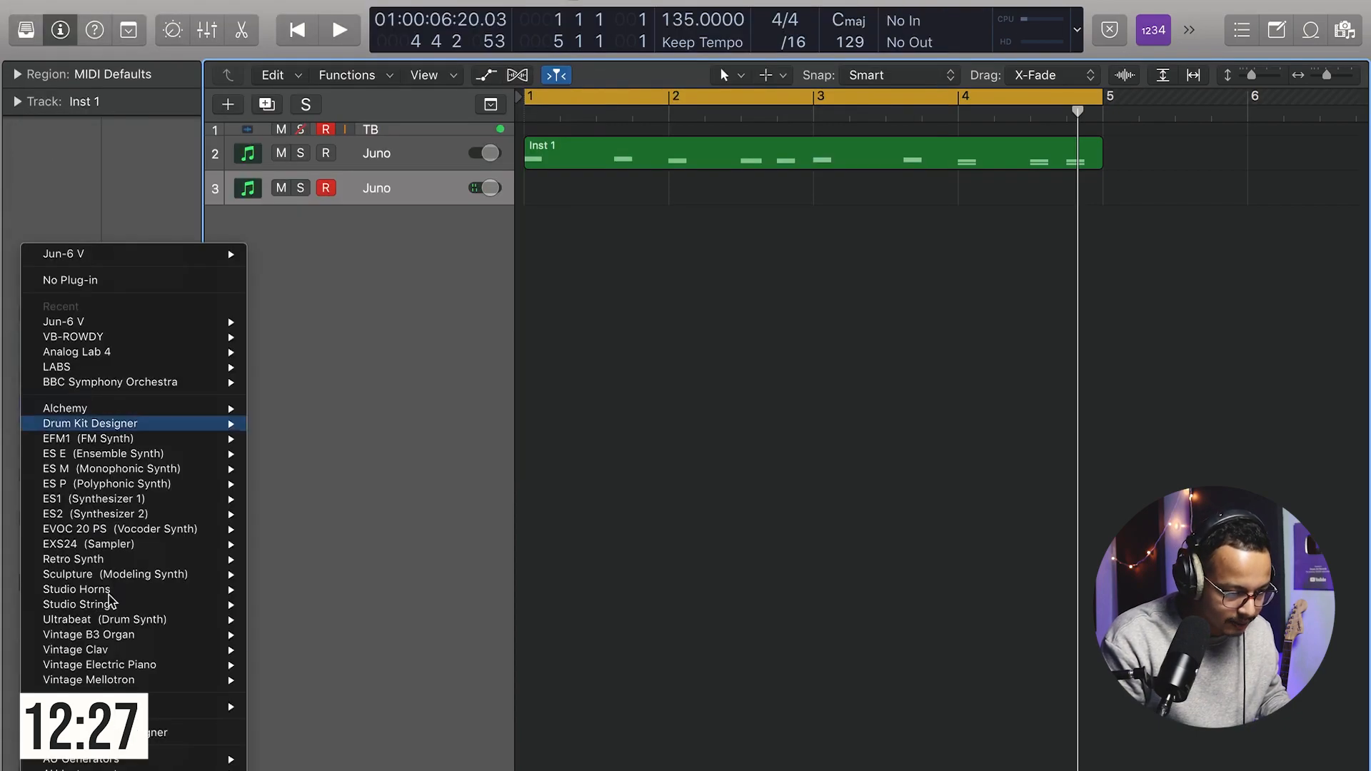
mouse_move(120, 769)
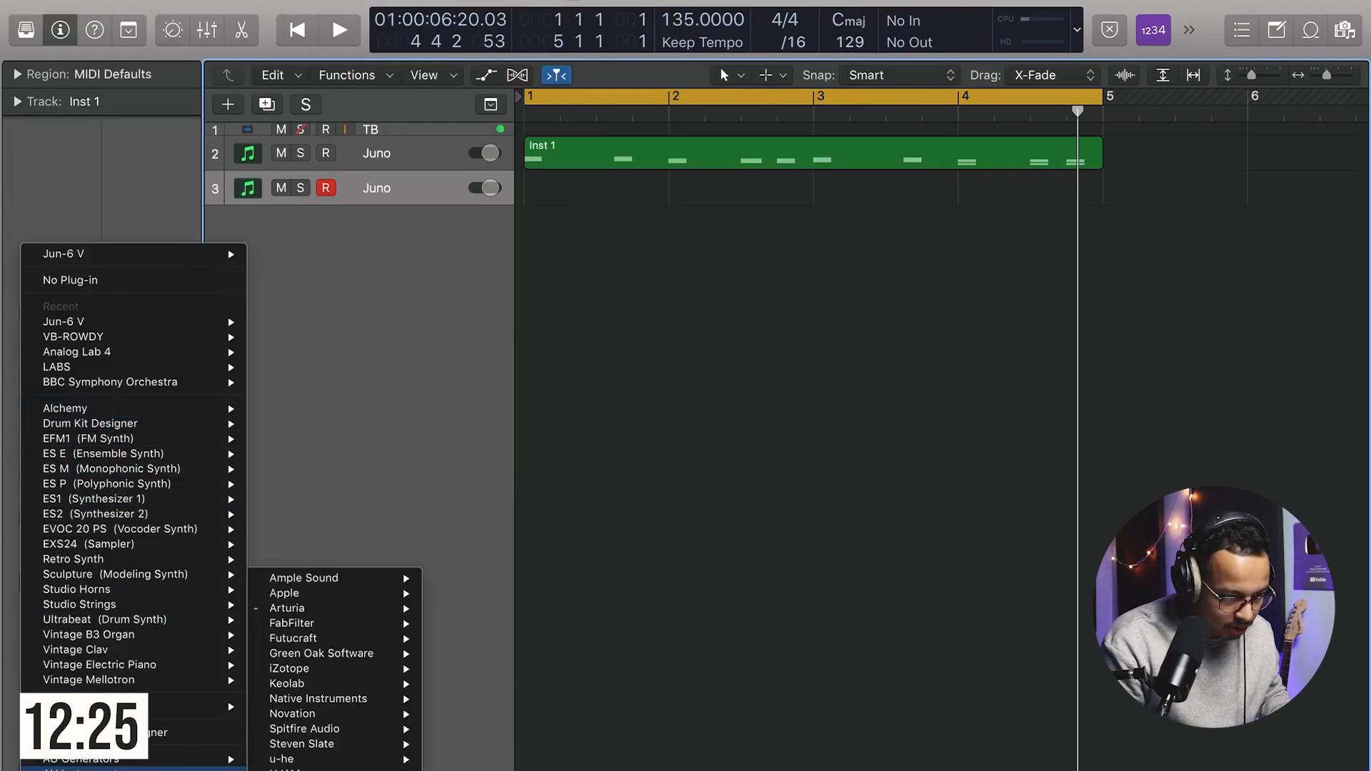
click(271, 355)
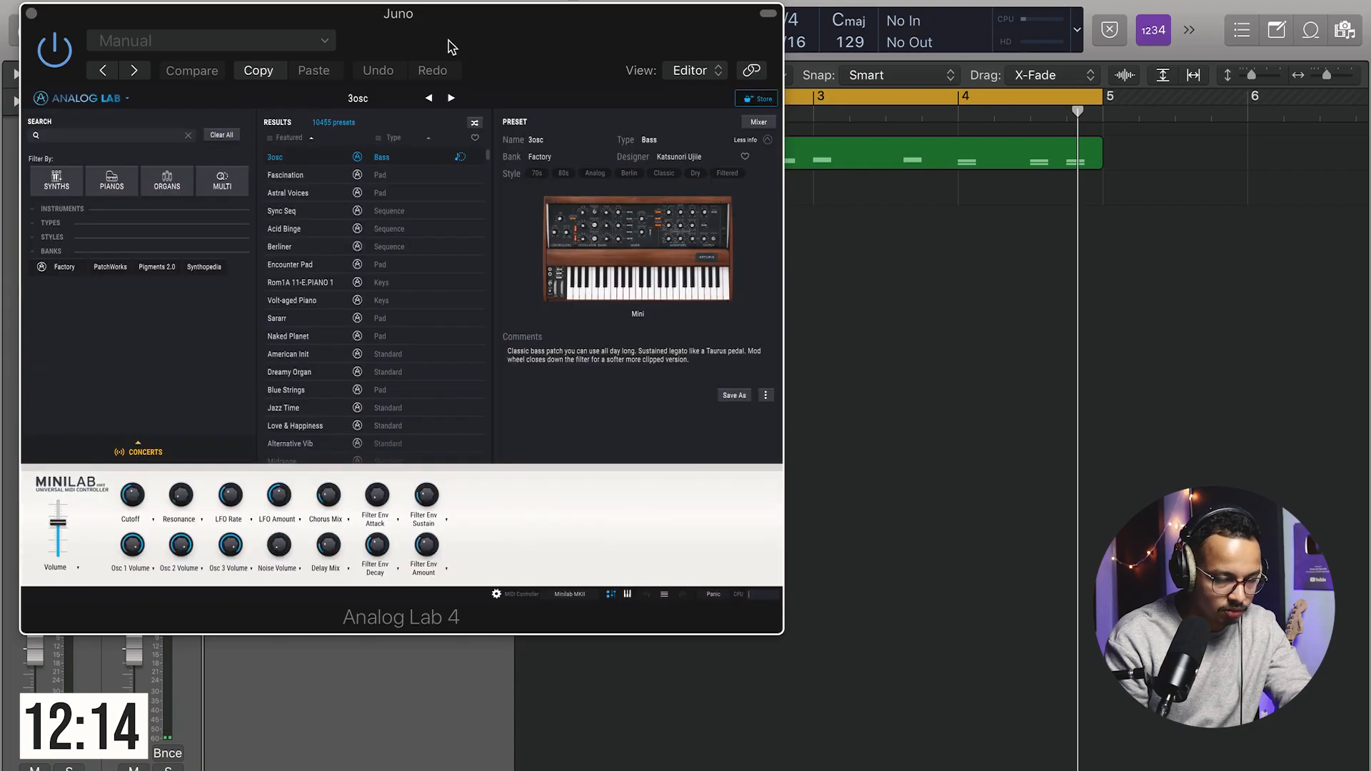
drag(453, 43, 687, 64)
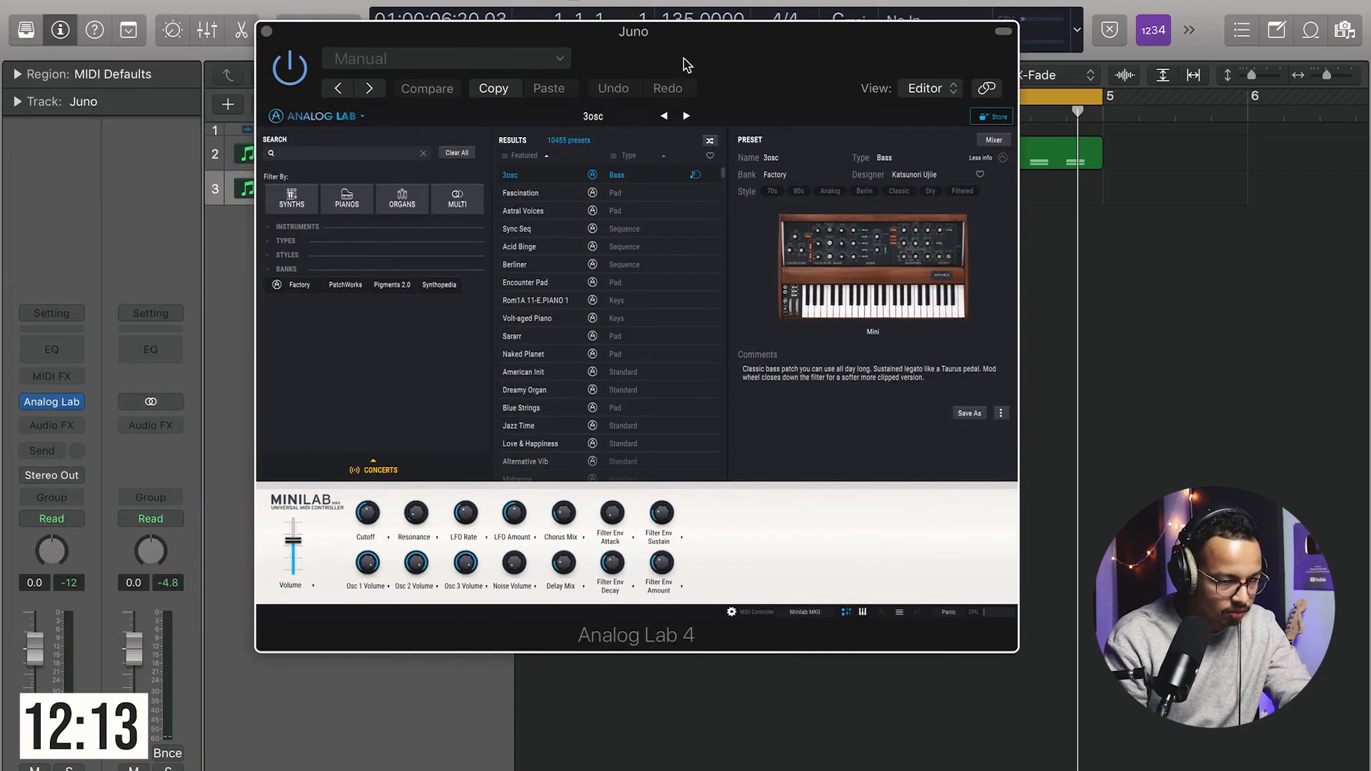
Step: Search the Analog Lab presets for "pluck" and audition several of the results
click(329, 159)
text(p)
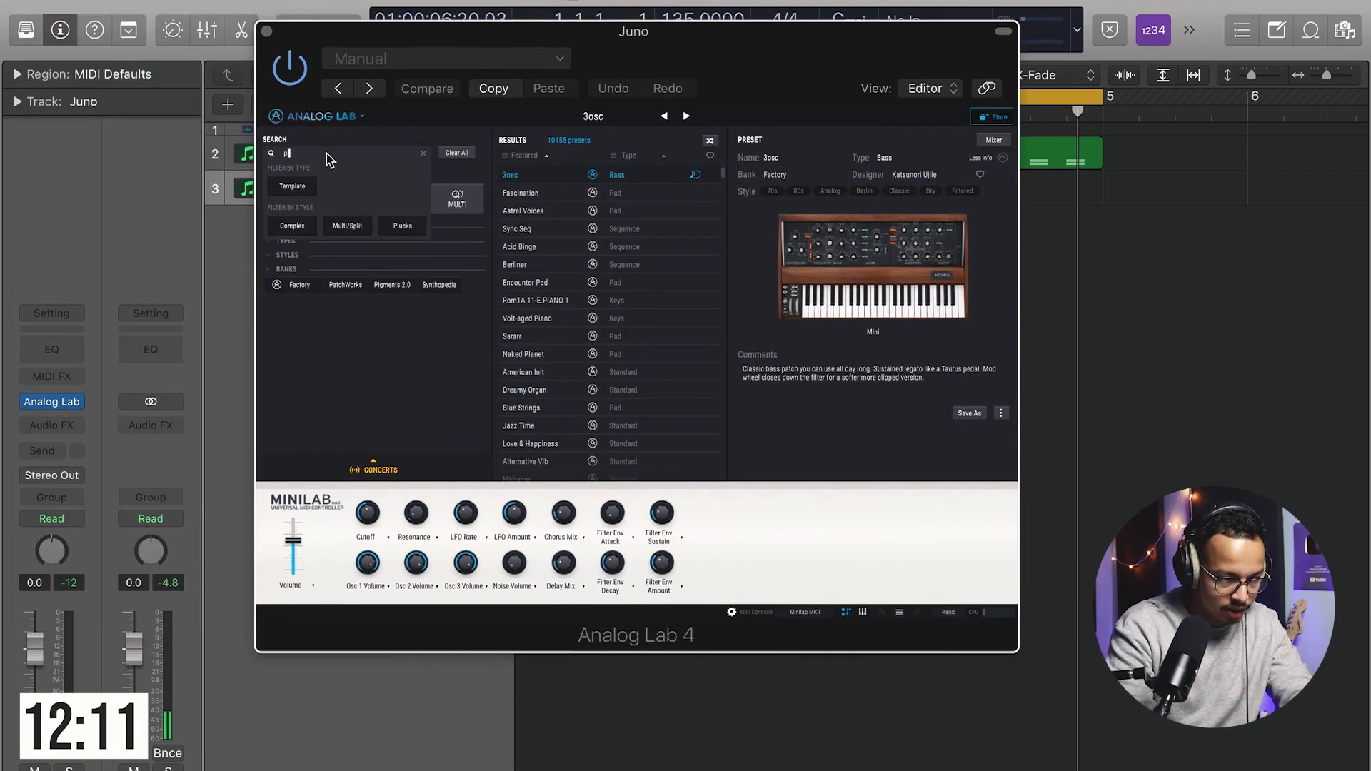
text(luck)
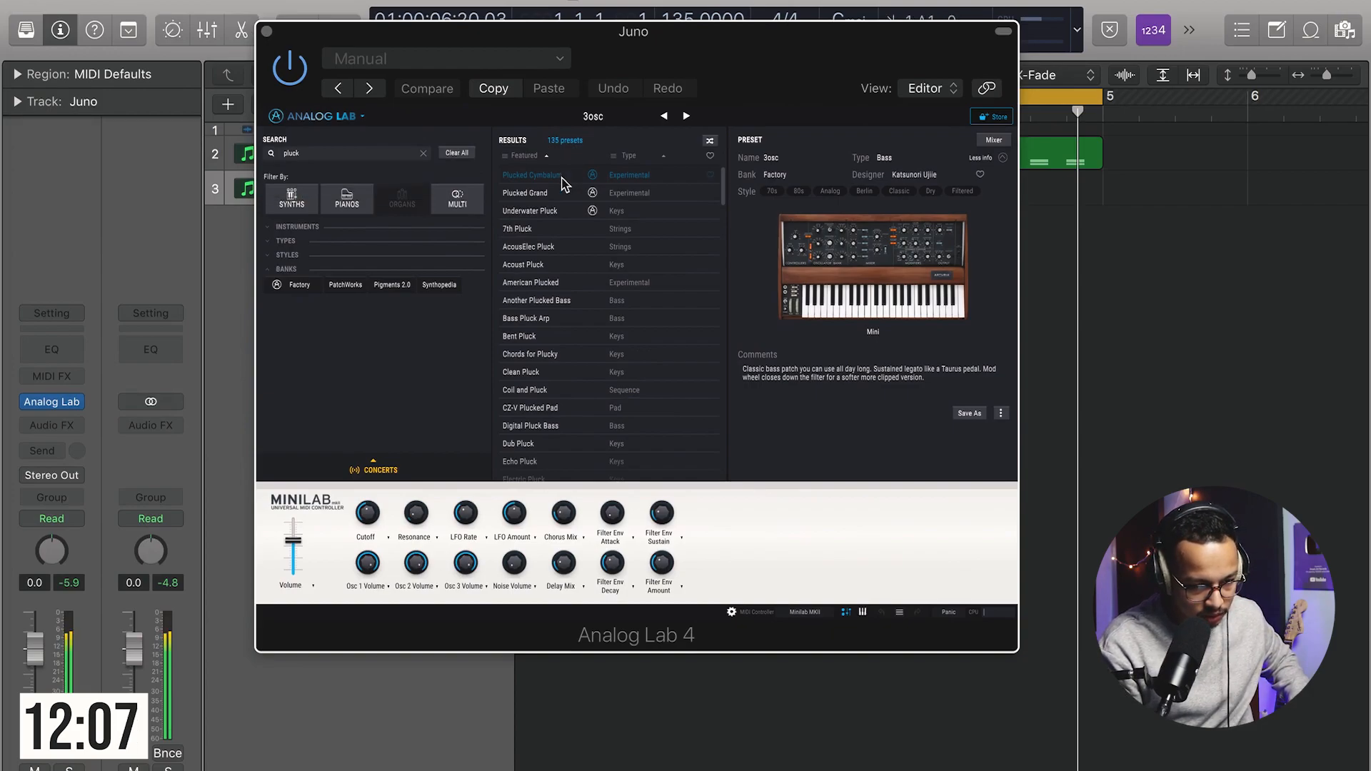
click(562, 179)
scroll(609, 427, down, 10)
click(573, 429)
click(558, 393)
click(556, 378)
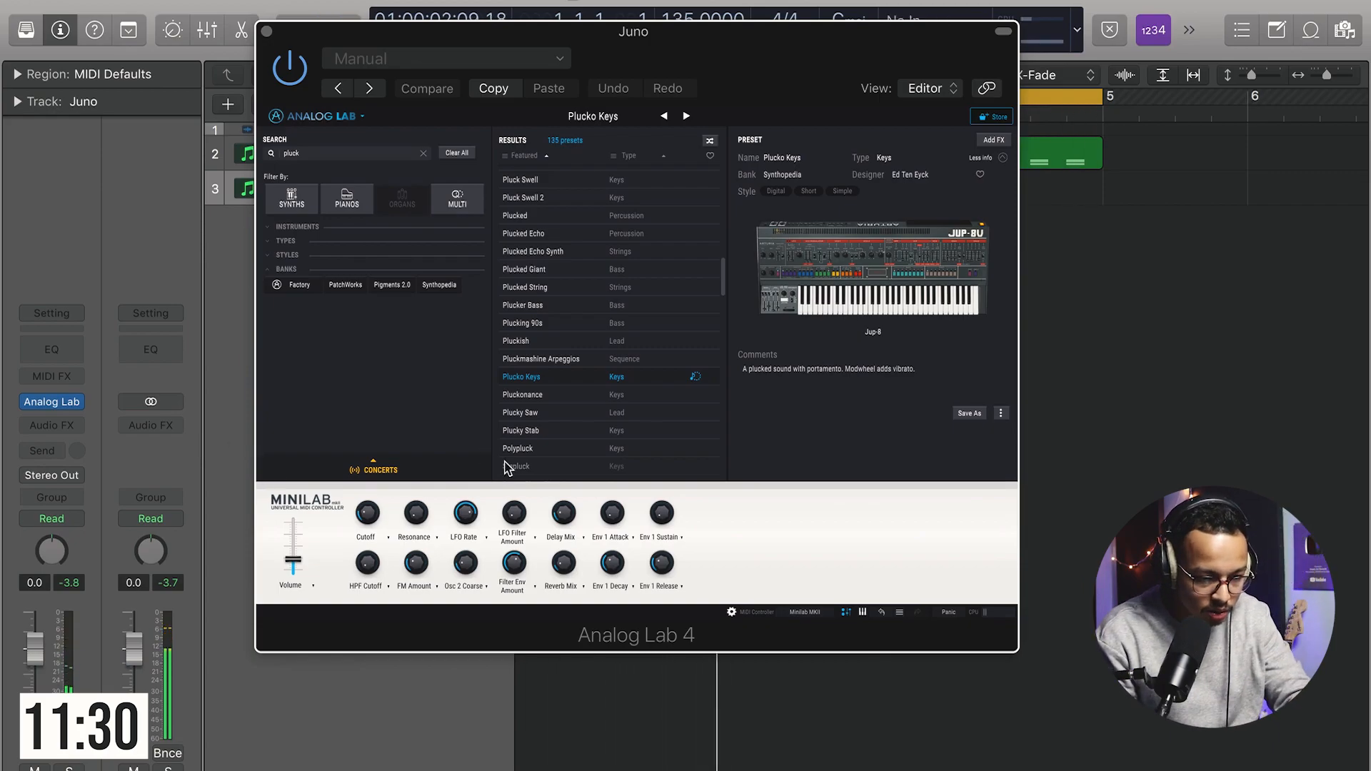
Step: Audition more pluck presets in the results list and load Noisy Plucked Keys
click(539, 359)
click(546, 340)
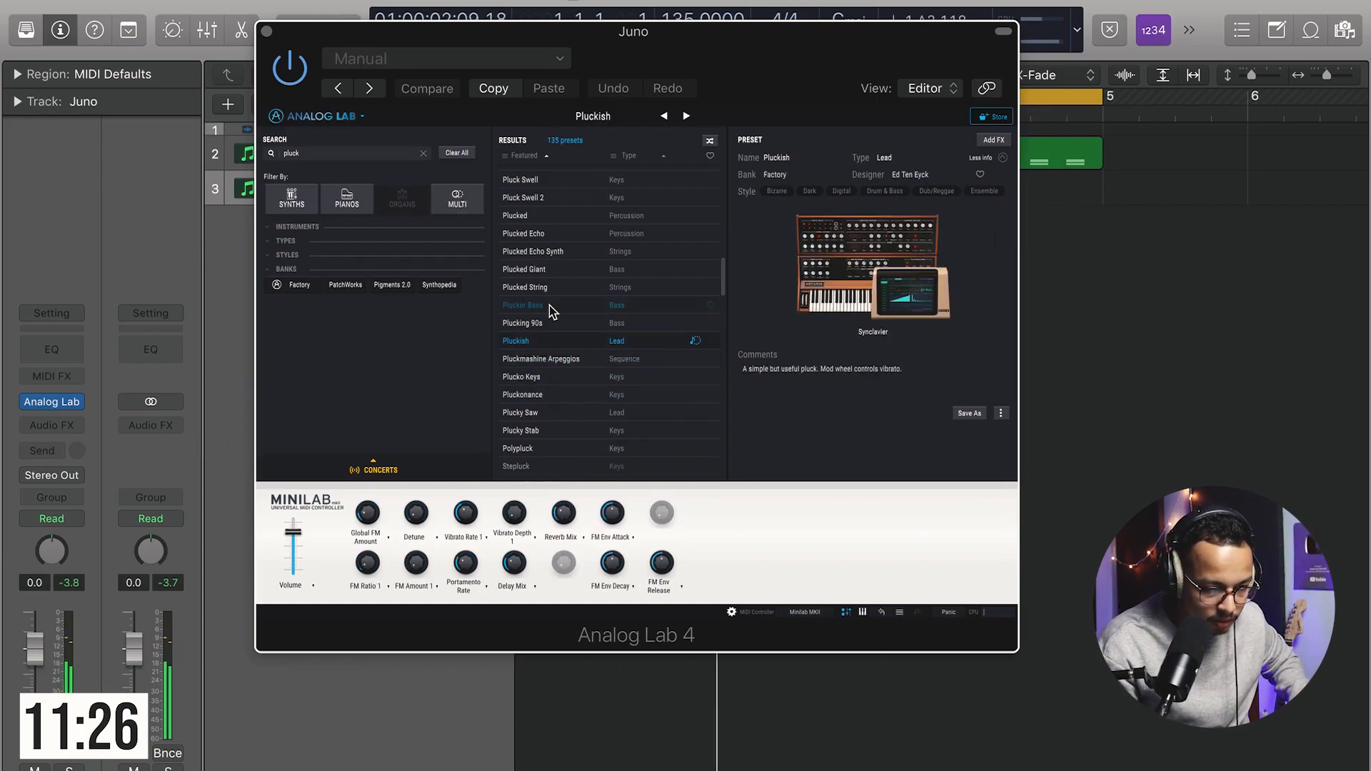
click(550, 305)
click(550, 233)
scroll(550, 215, up, 3)
click(549, 272)
click(565, 205)
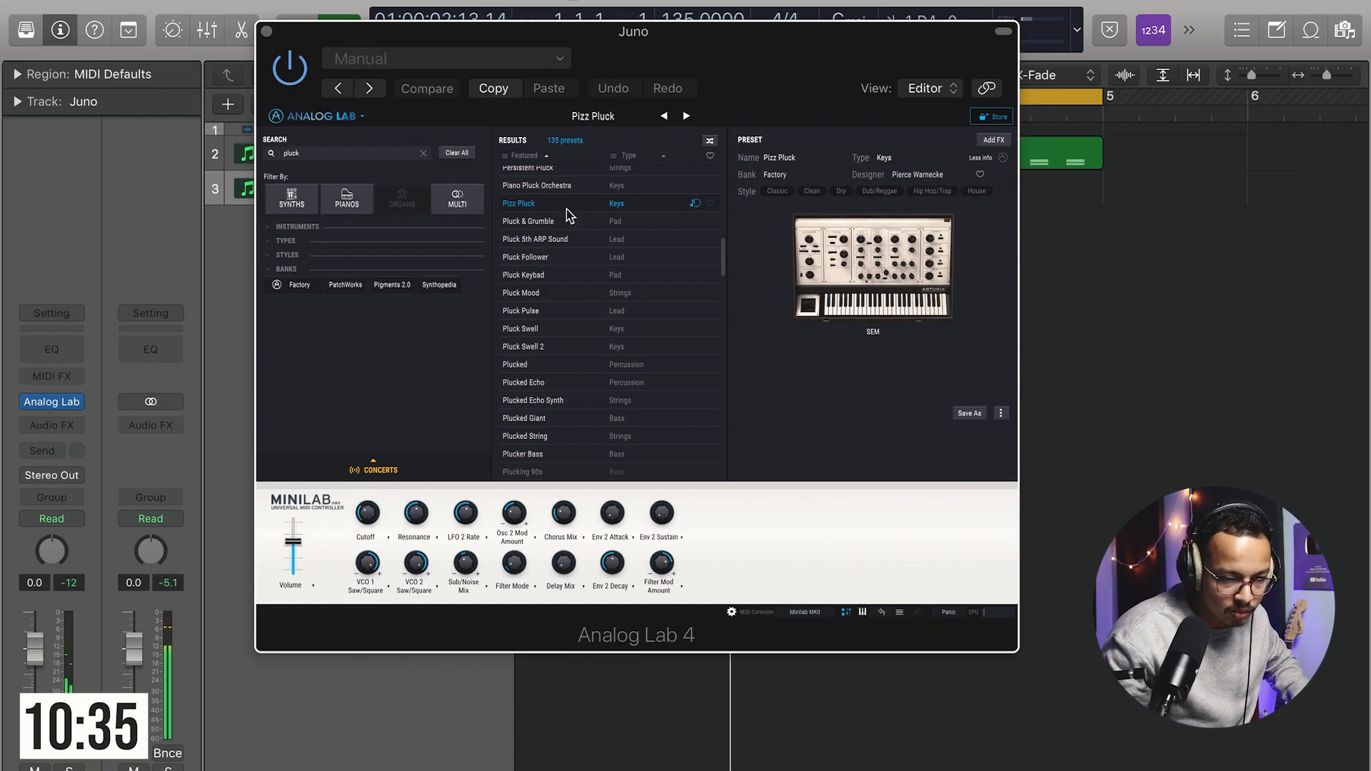
scroll(561, 204, up, 1)
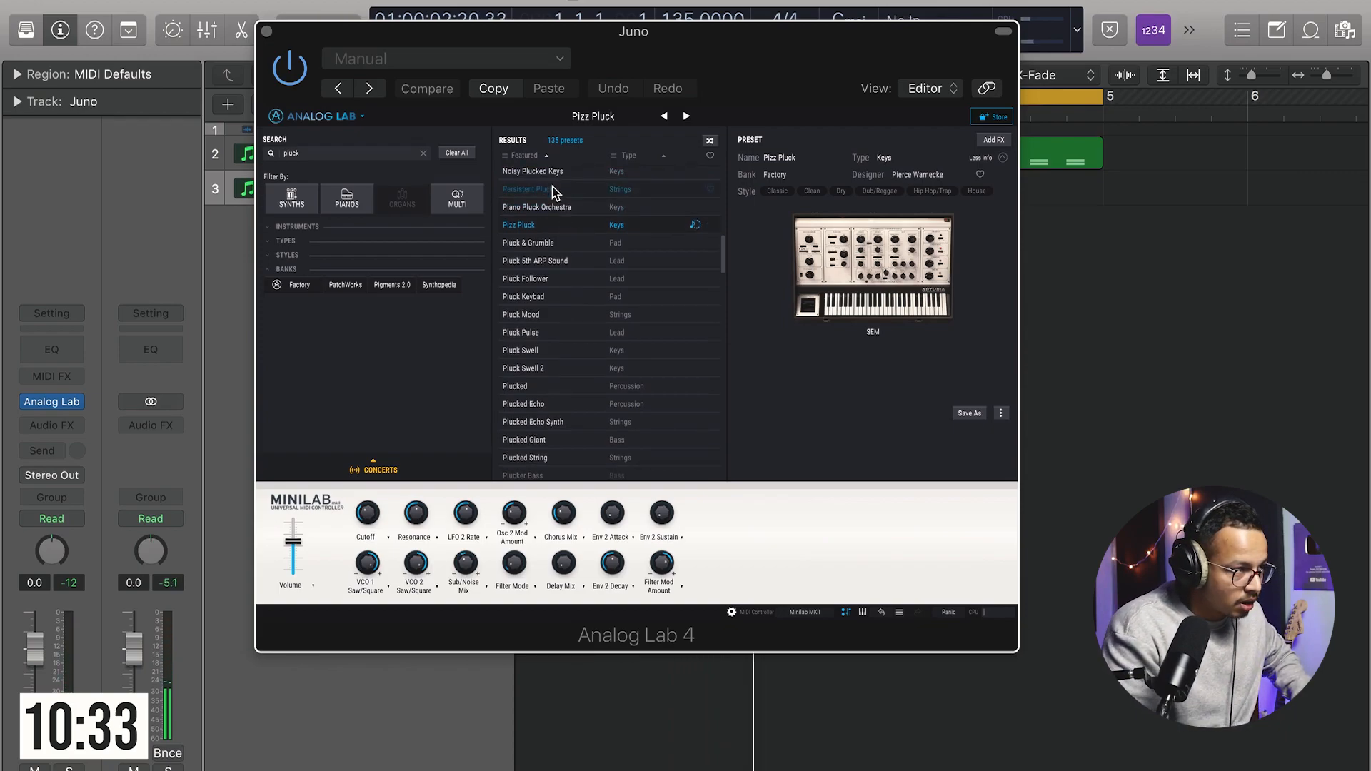
click(552, 189)
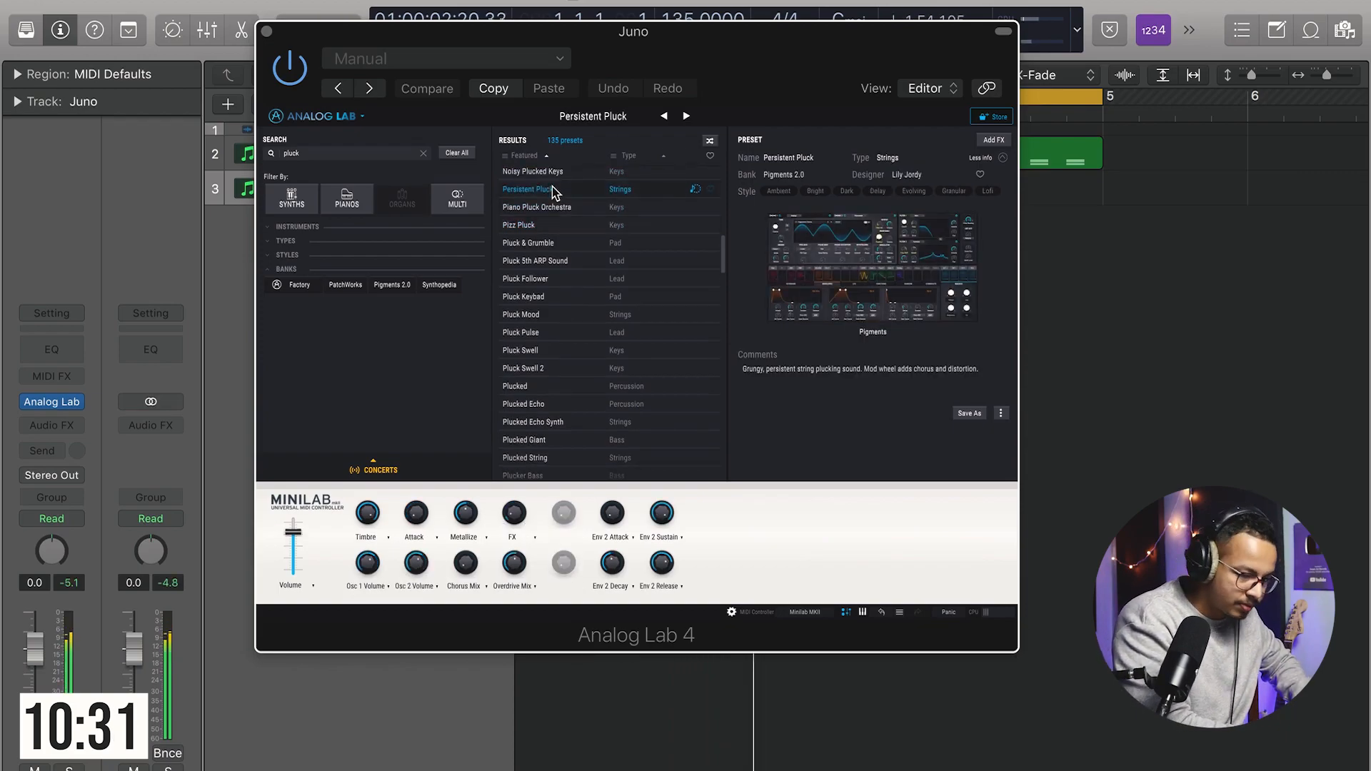
scroll(552, 193, up, 2)
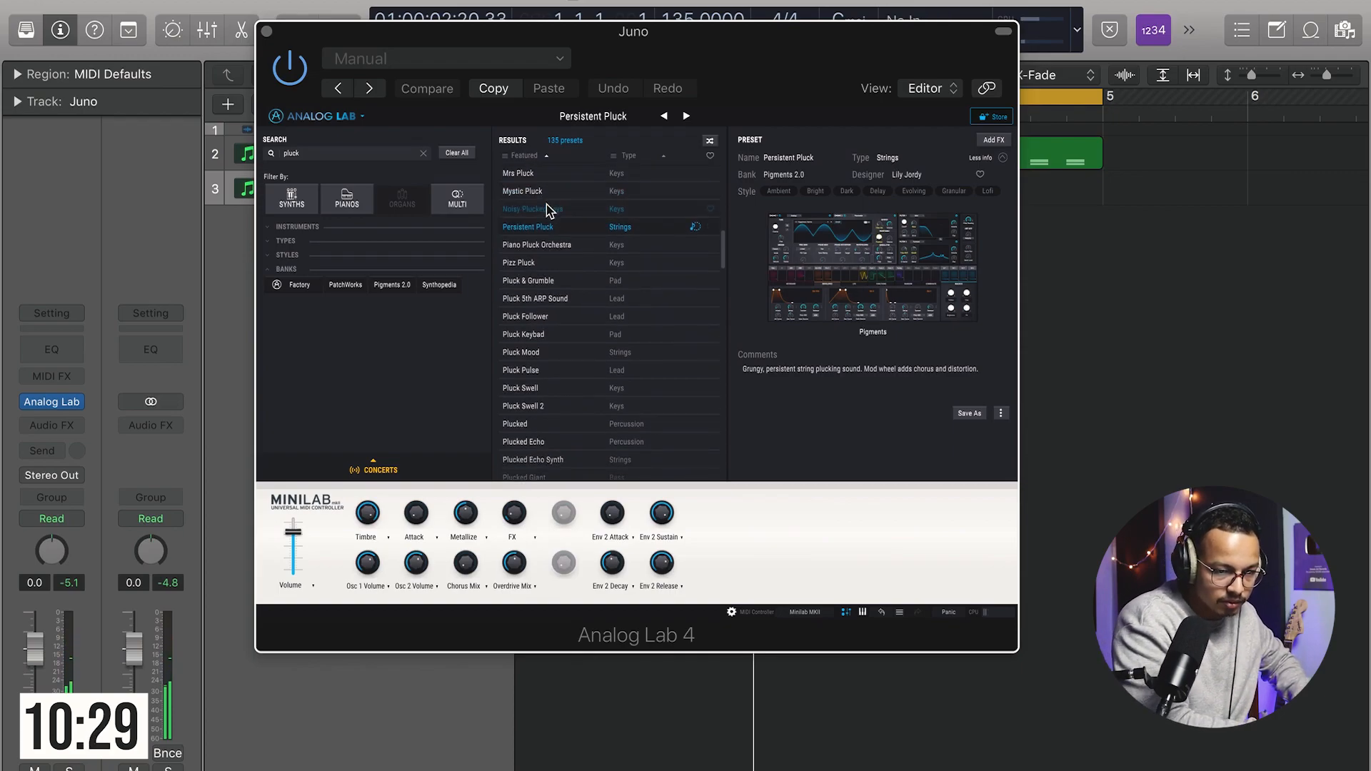
click(550, 208)
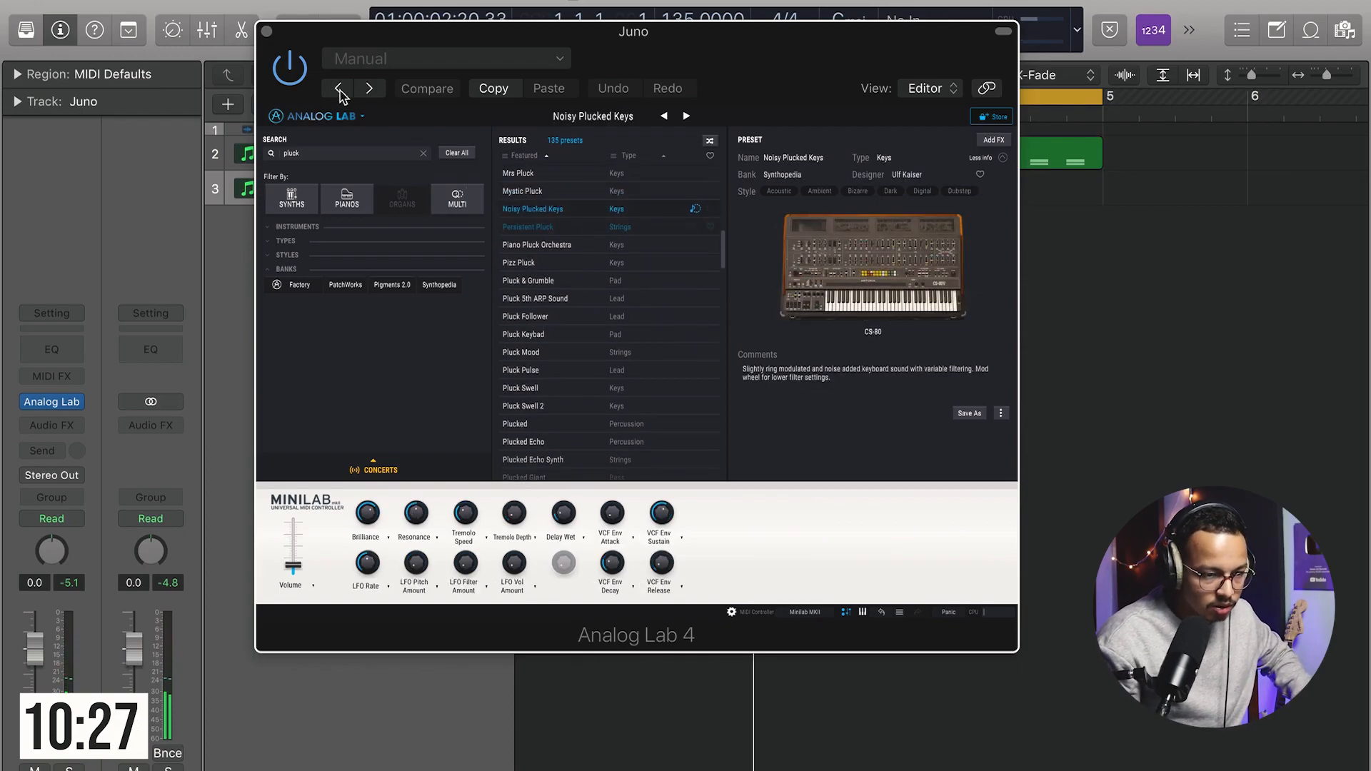
Step: Close the Analog Lab window and play back the two layered tracks
click(267, 32)
key(space)
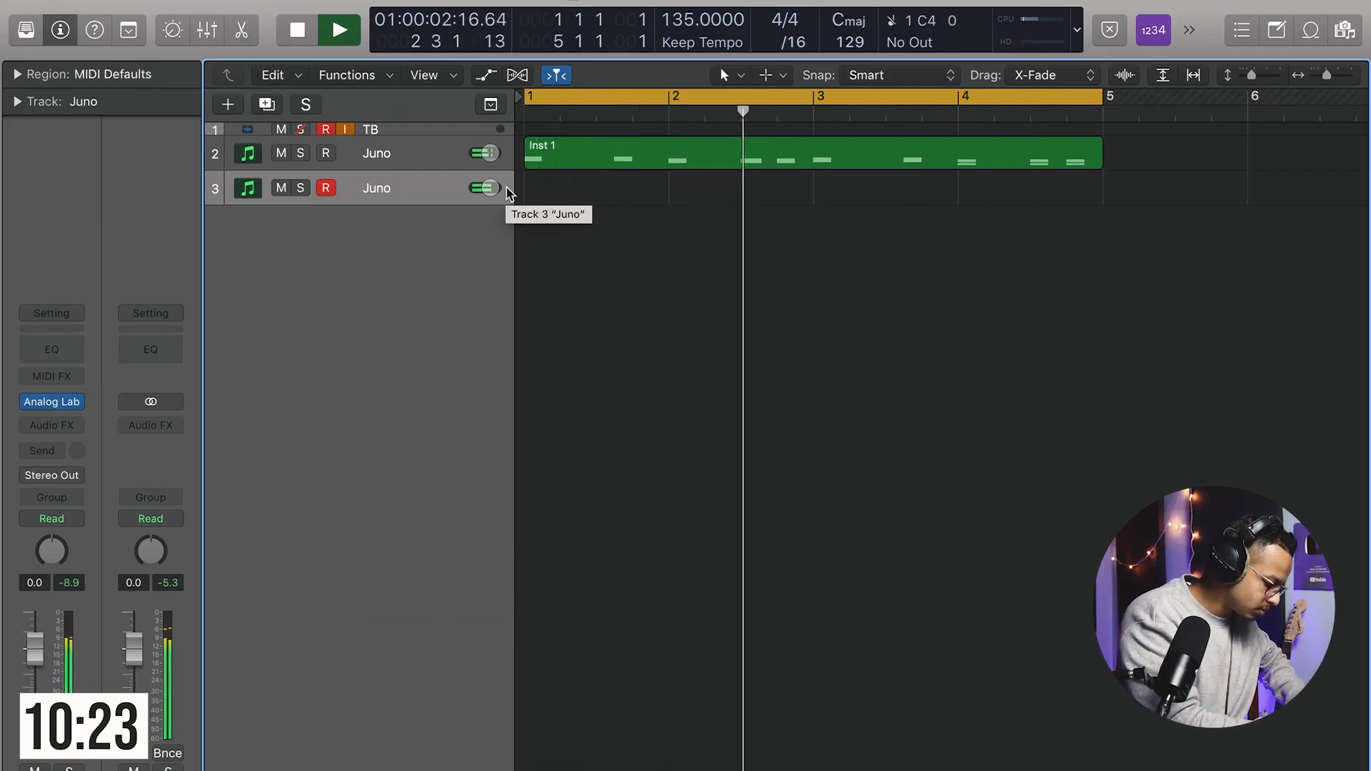
key(space)
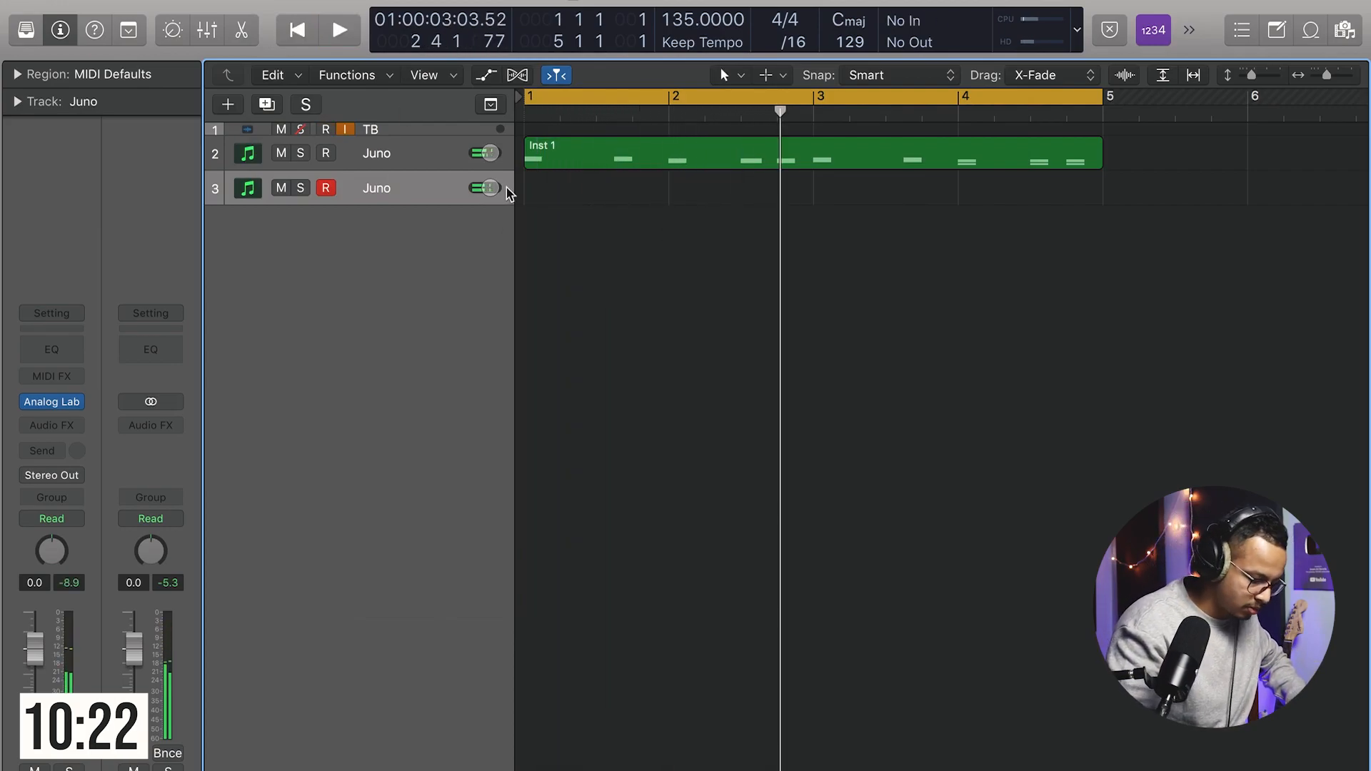
Step: Create an empty MIDI region spanning bars 1 to 5 on the duplicated track and open it in the Piano Roll
right_click(555, 189)
click(596, 198)
drag(667, 197, 1108, 230)
click(787, 165)
double_click(788, 189)
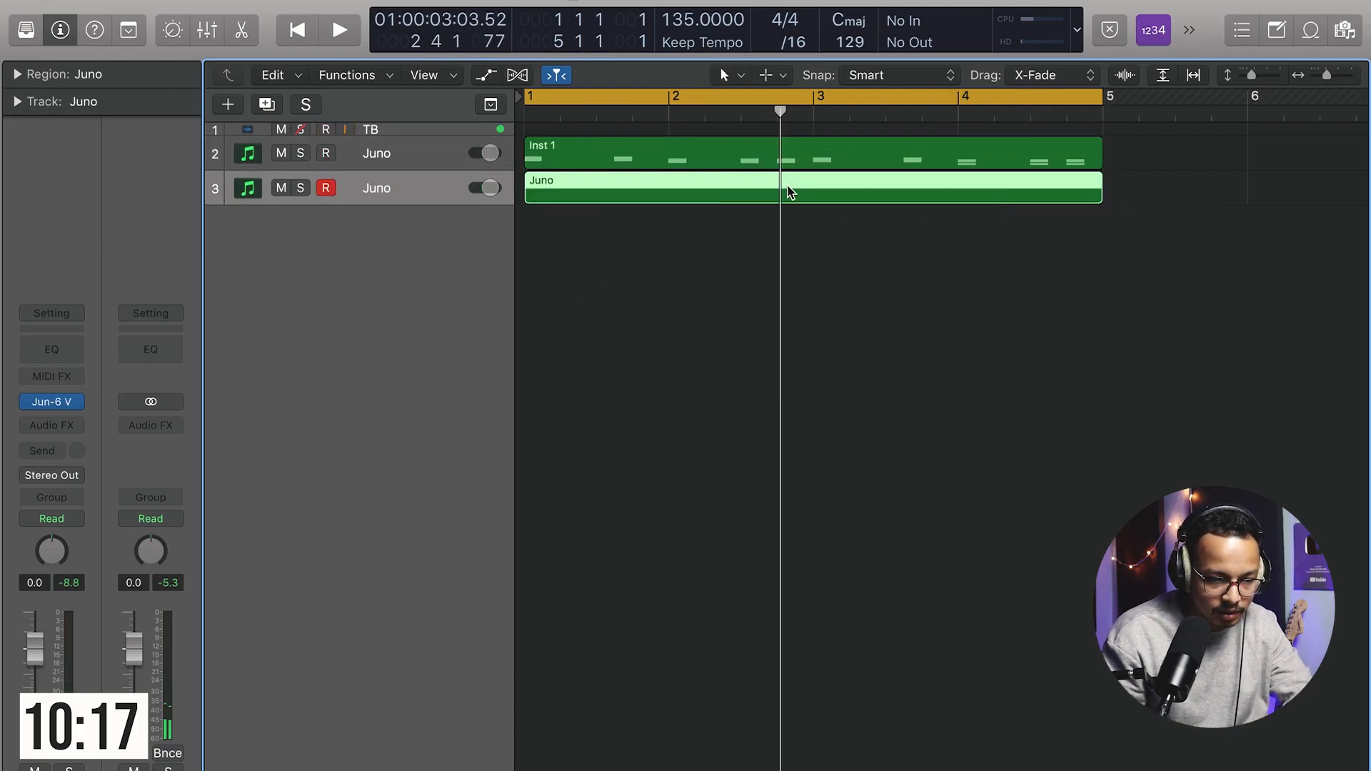
Step: Draw the first notes of a pluck melody in bar 1, checking them with playback
super+click(486, 478)
key(alt+shift+Up)
key(space)
key(space)
scroll(505, 471, up, 3)
super+click(518, 468)
drag(519, 469, 507, 440)
mouse_move(510, 438)
mouse_down()
mouse_move(504, 453)
mouse_move(489, 400)
mouse_up()
key(space)
key(space)
super+click(523, 438)
super+click(540, 402)
Step: Draw more pluck melody notes through bars 1 and 2, playing back to check
key(space)
super+click(600, 416)
super+click(620, 409)
key(space)
key(space)
drag(623, 409, 700, 439)
key(space)
super+click(636, 446)
super+click(659, 423)
super+click(677, 453)
super+click(699, 446)
super+click(736, 453)
super+click(756, 393)
drag(755, 393, 794, 453)
super+click(771, 424)
key(space)
Step: Draw the remaining pluck melody notes through bars 3 and 4
click(848, 417)
key(space)
super+click(793, 438)
super+click(809, 463)
super+click(831, 453)
super+click(850, 438)
super+click(908, 423)
super+click(928, 415)
super+click(948, 400)
super+click(966, 446)
super+click(1085, 422)
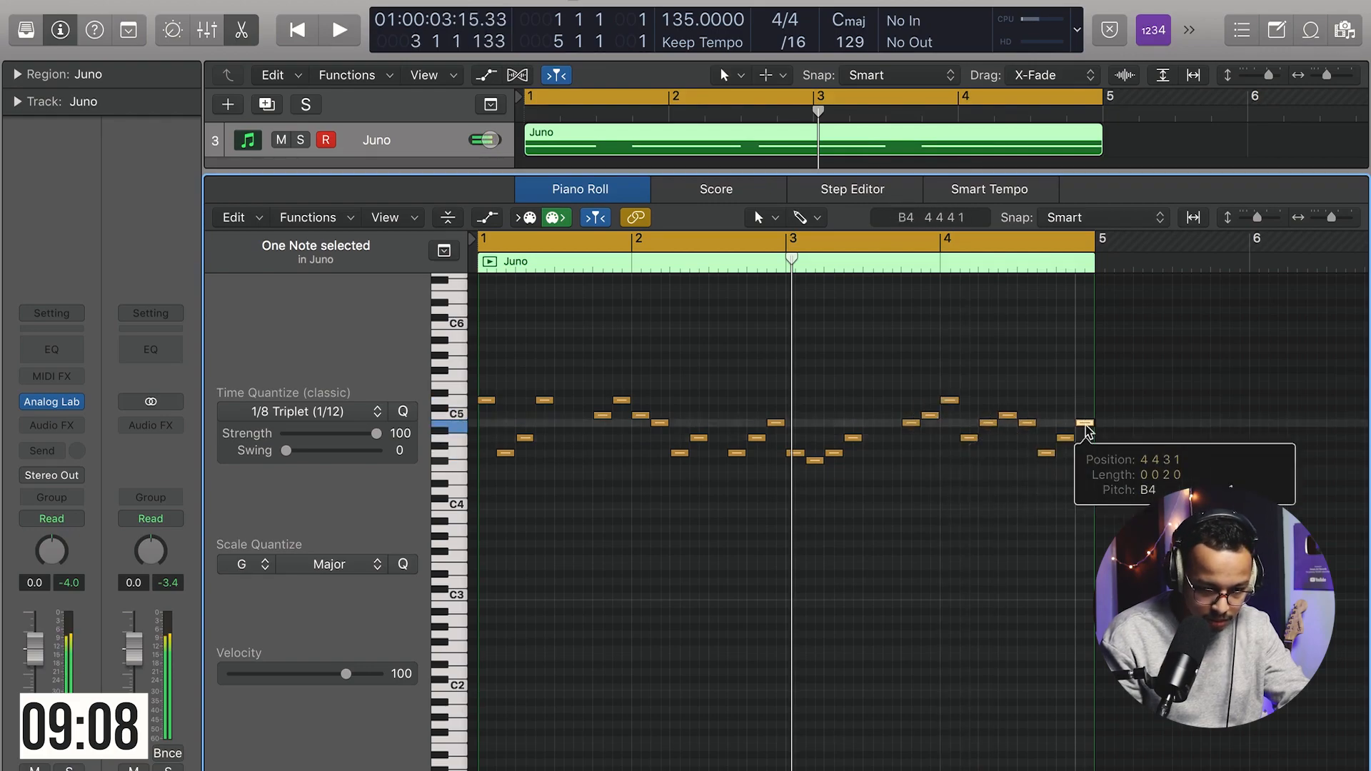
Step: Select all melody notes and quantize them to 1/16 Note, then play back
key(super+a)
click(297, 411)
click(300, 526)
key(shift+space)
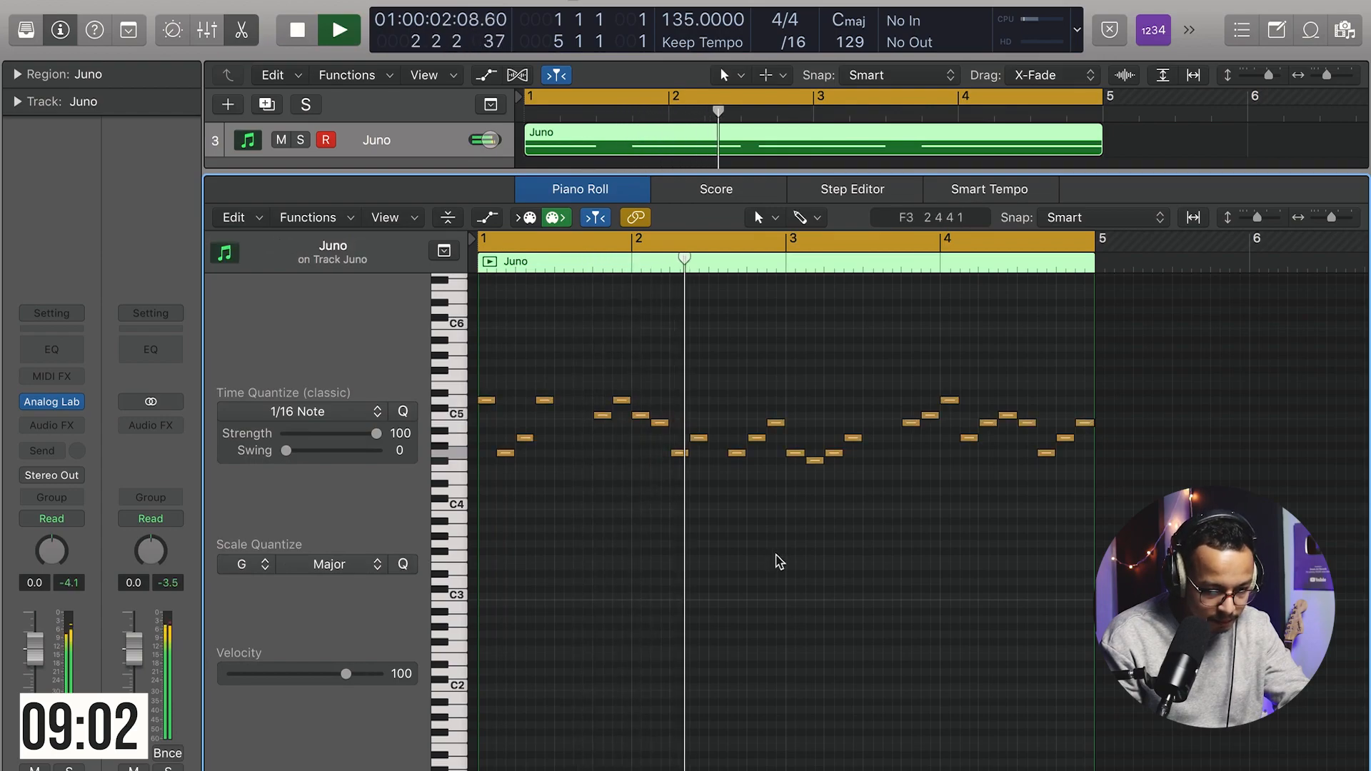
Step: Play back the melody starting from individual selected notes to check them
key(space)
click(682, 453)
key(shift+space)
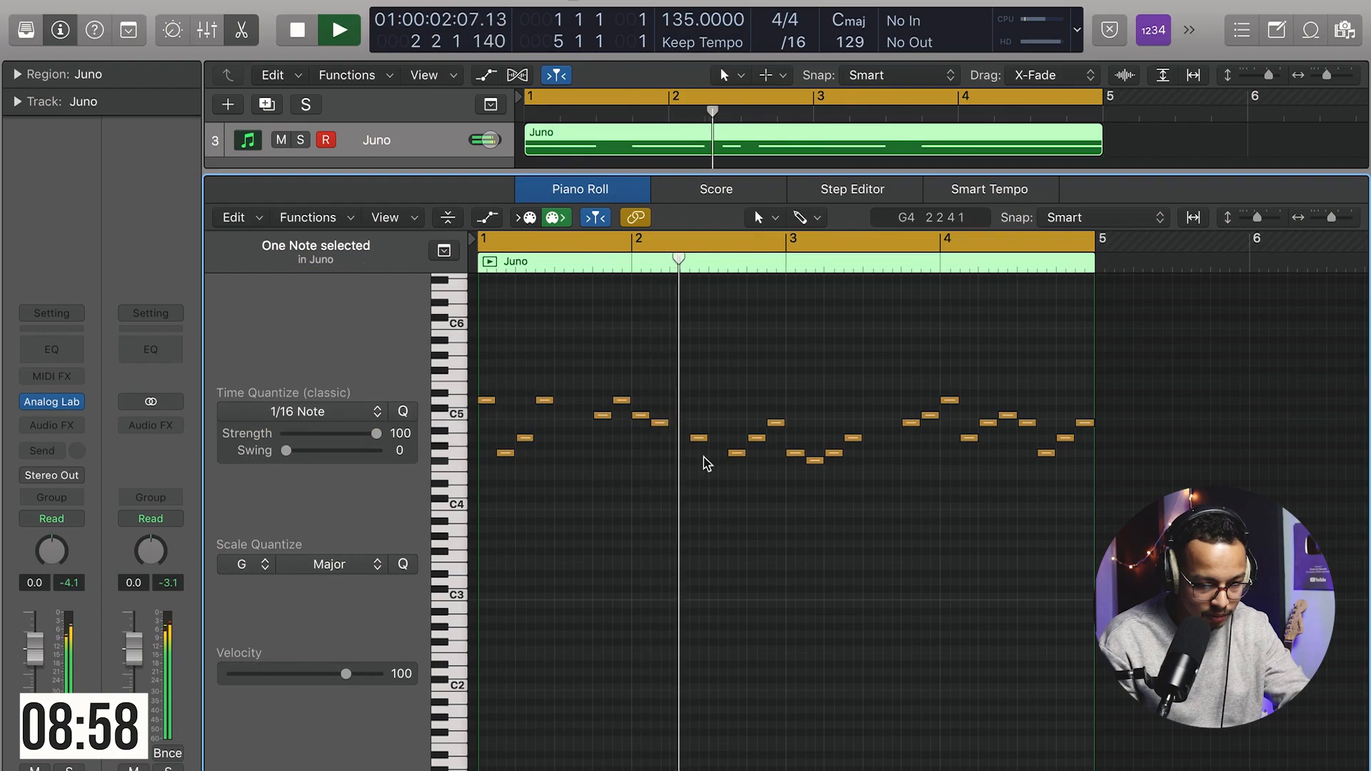
key(space)
click(698, 437)
key(shift+space)
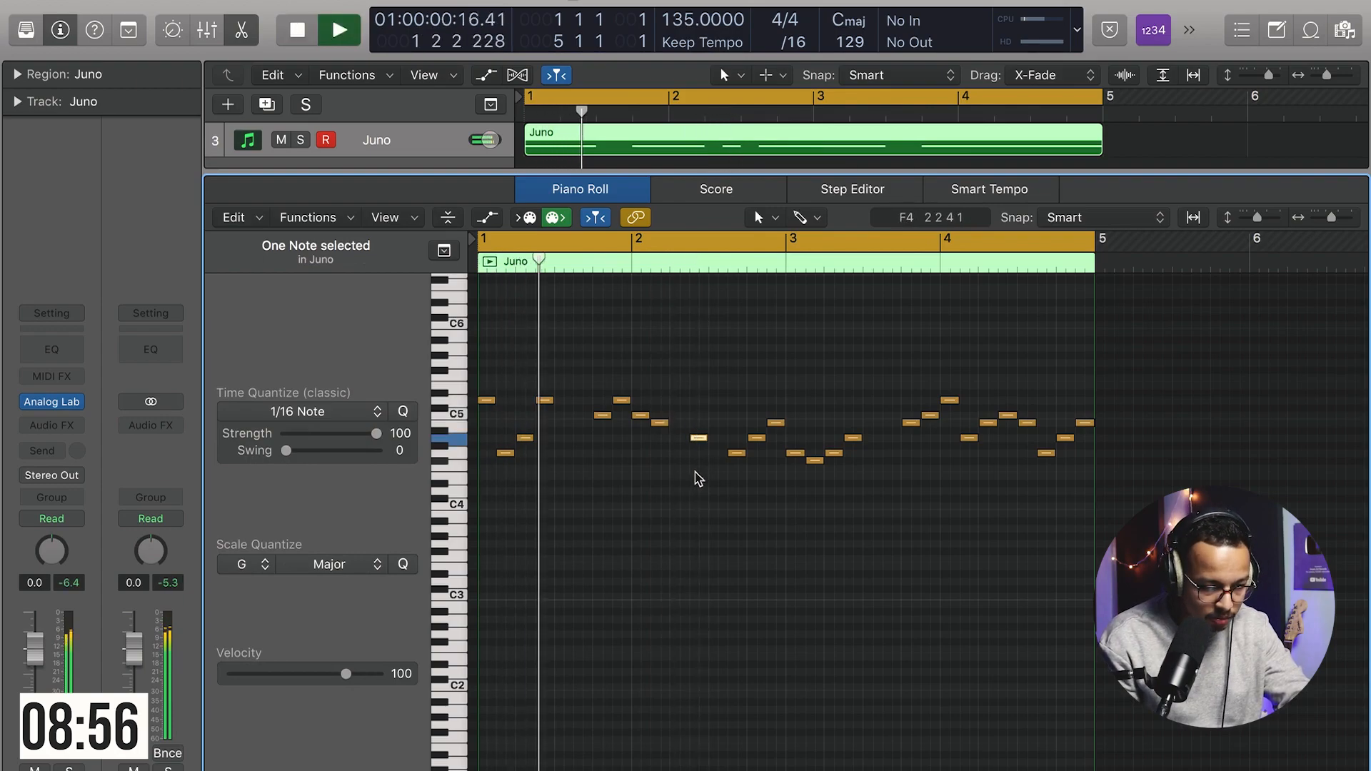
click(704, 541)
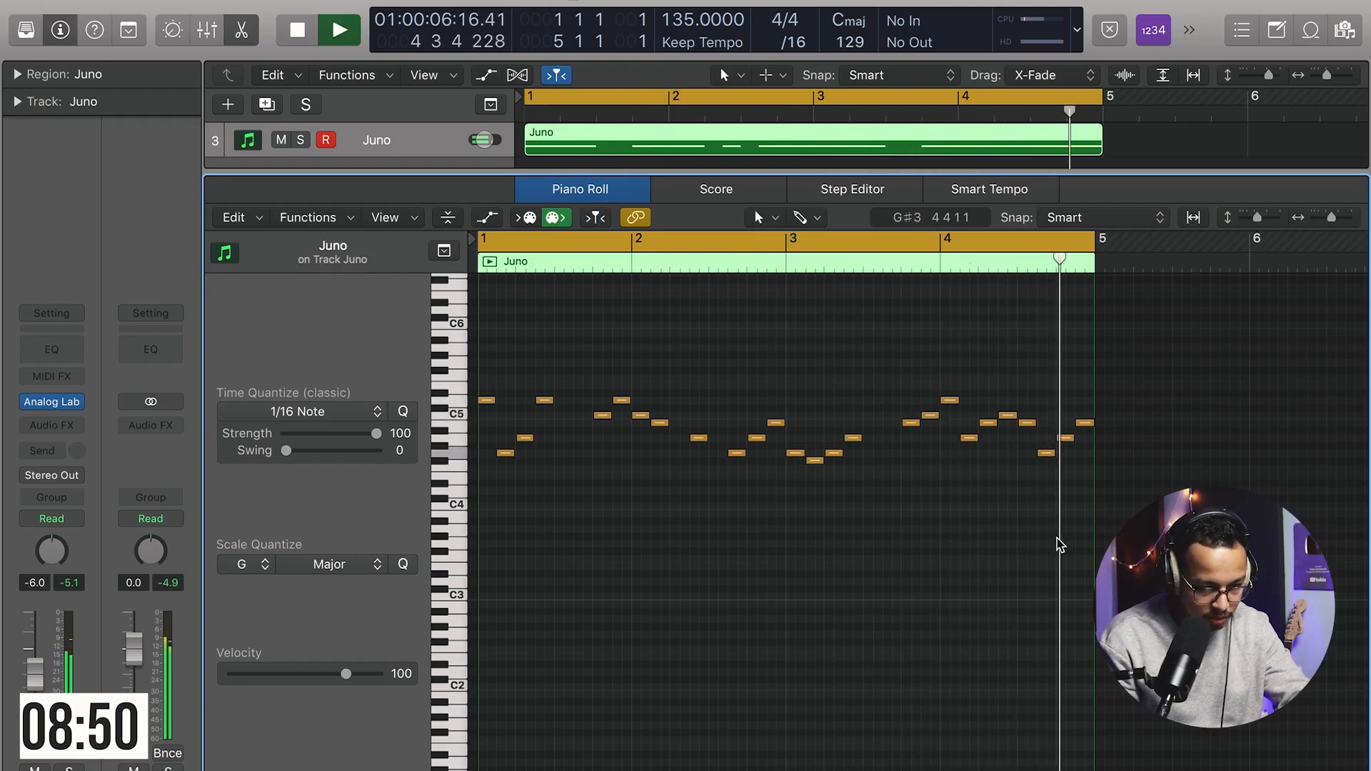
Step: Close the Piano Roll and rename the duplicated track Plk
key(p)
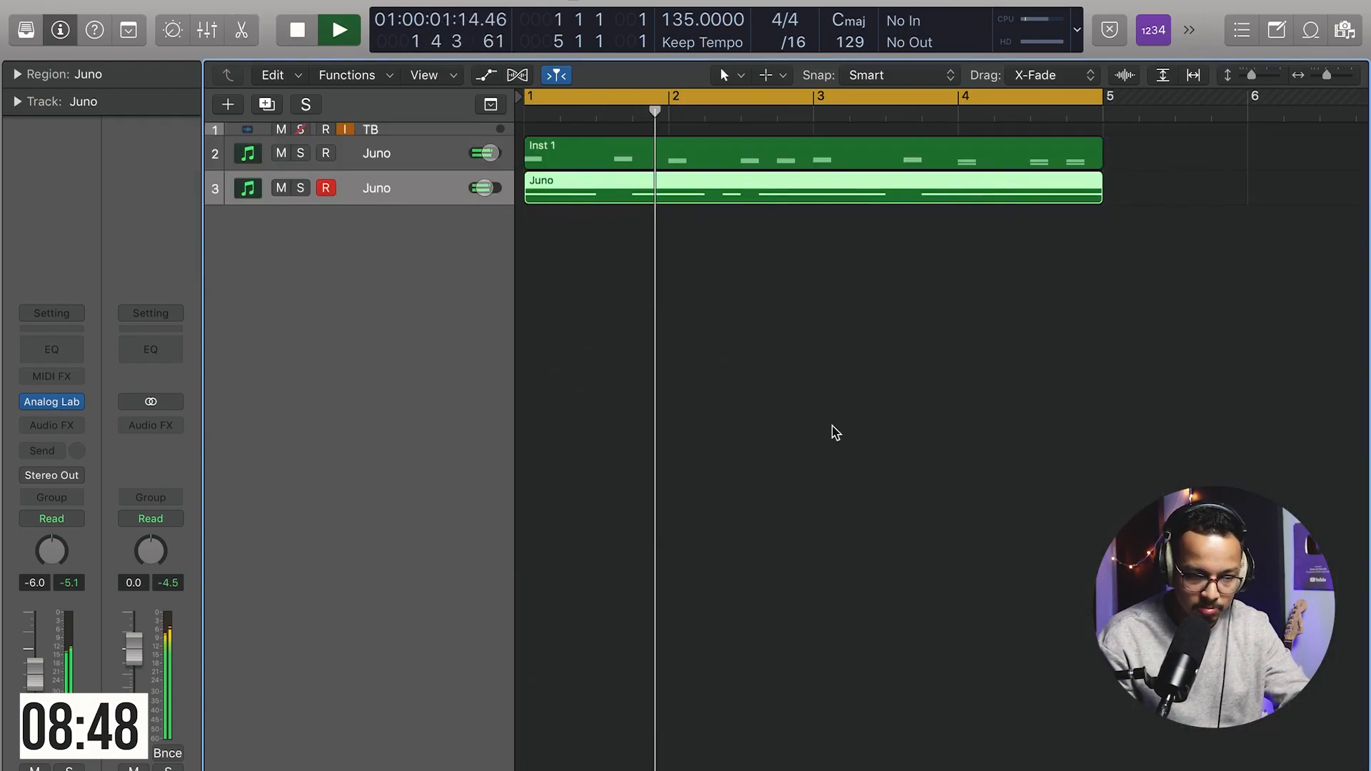
key(space)
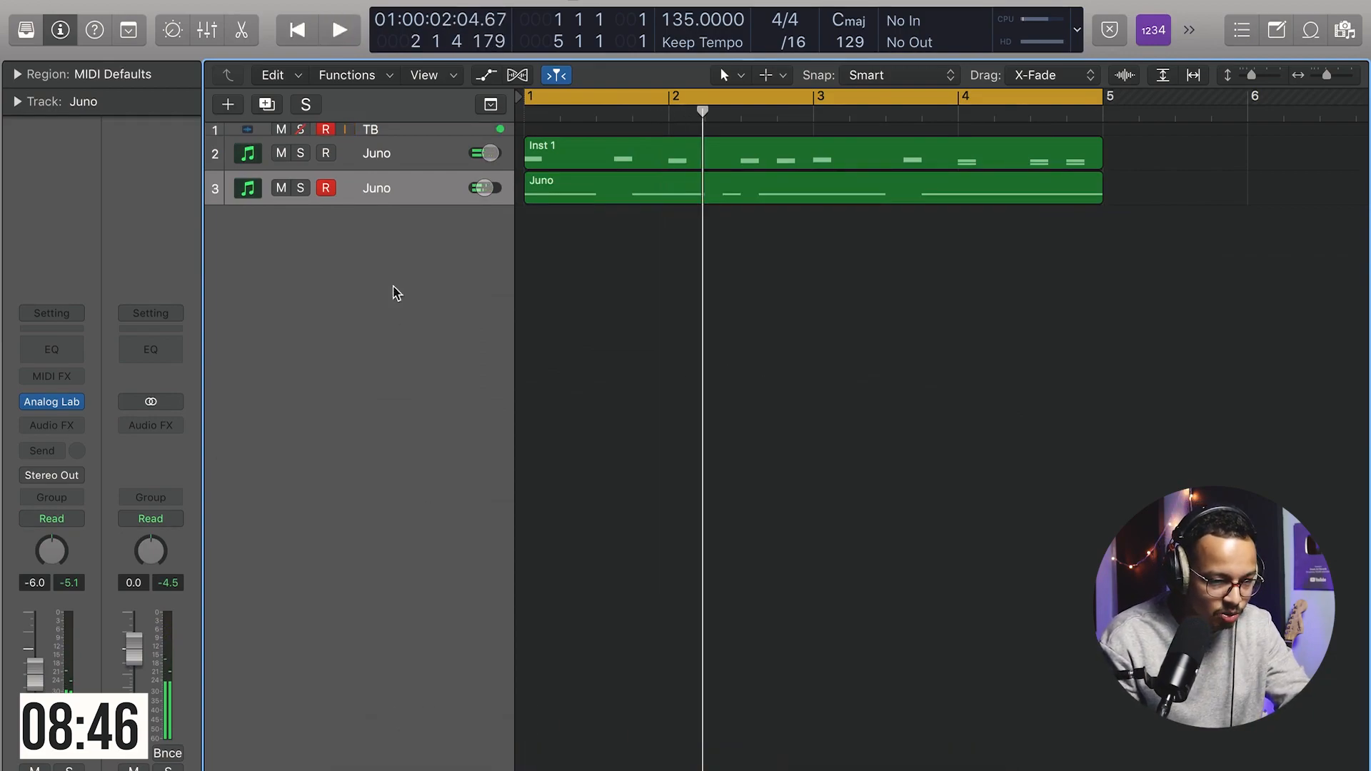
click(383, 190)
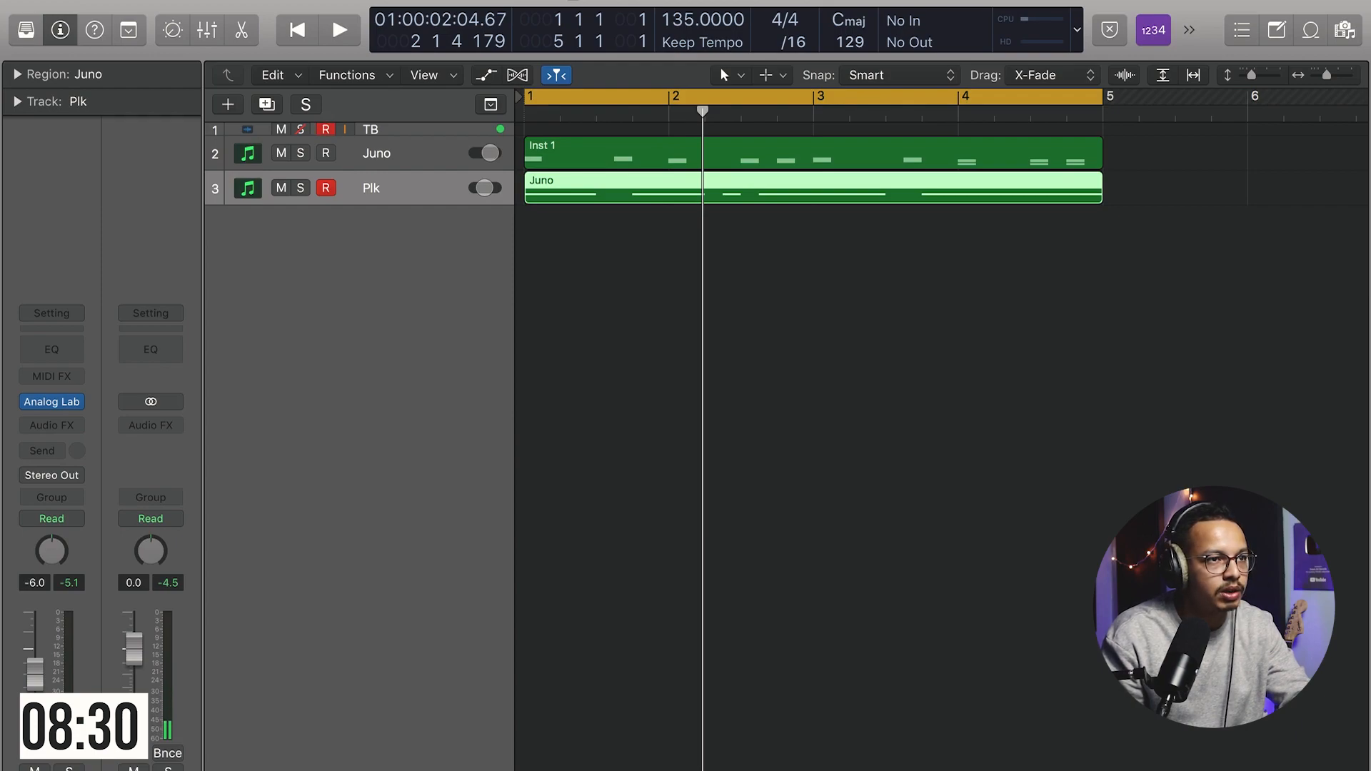
Step: Audition kick samples and drag SD_MIDNIGHT_kick_deep.wav onto a new track at bar 1
key(space)
key(Down)
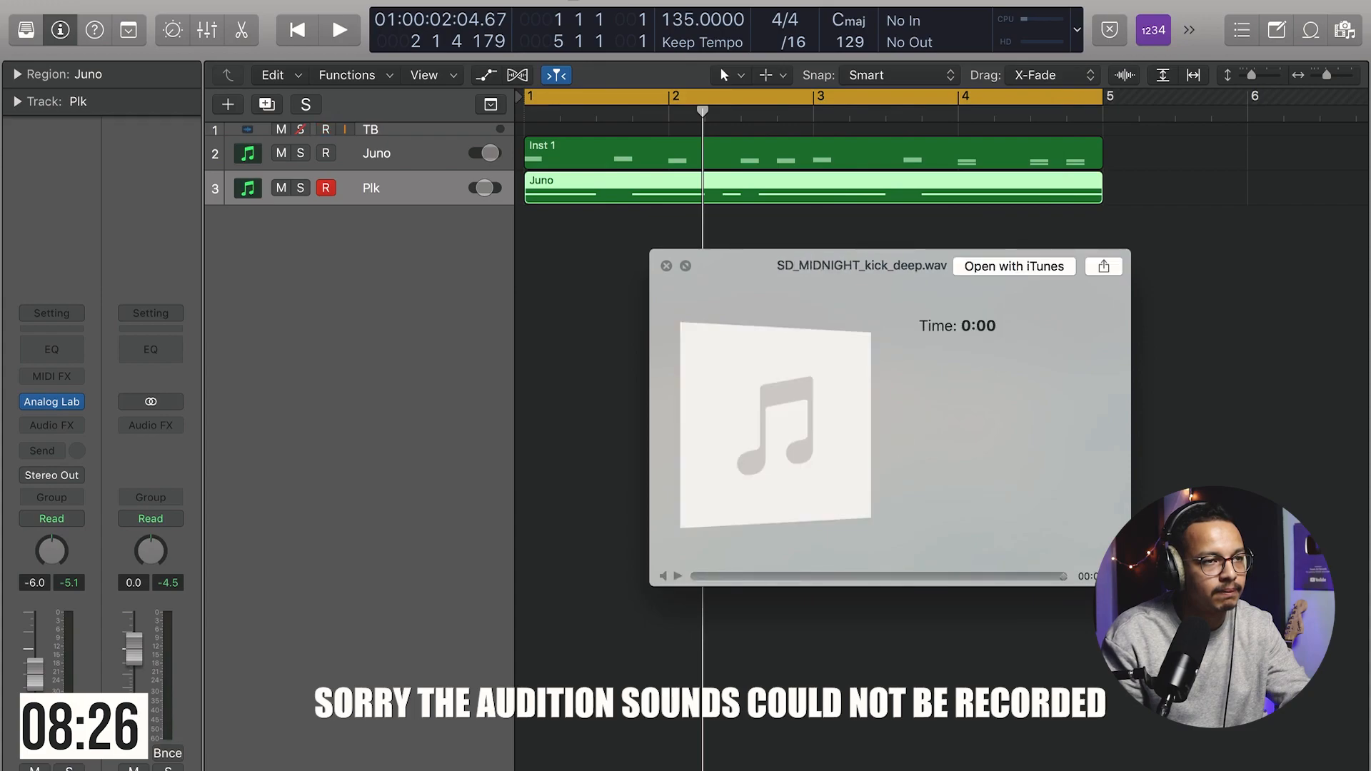
key(space)
drag(1178, 186, 532, 400)
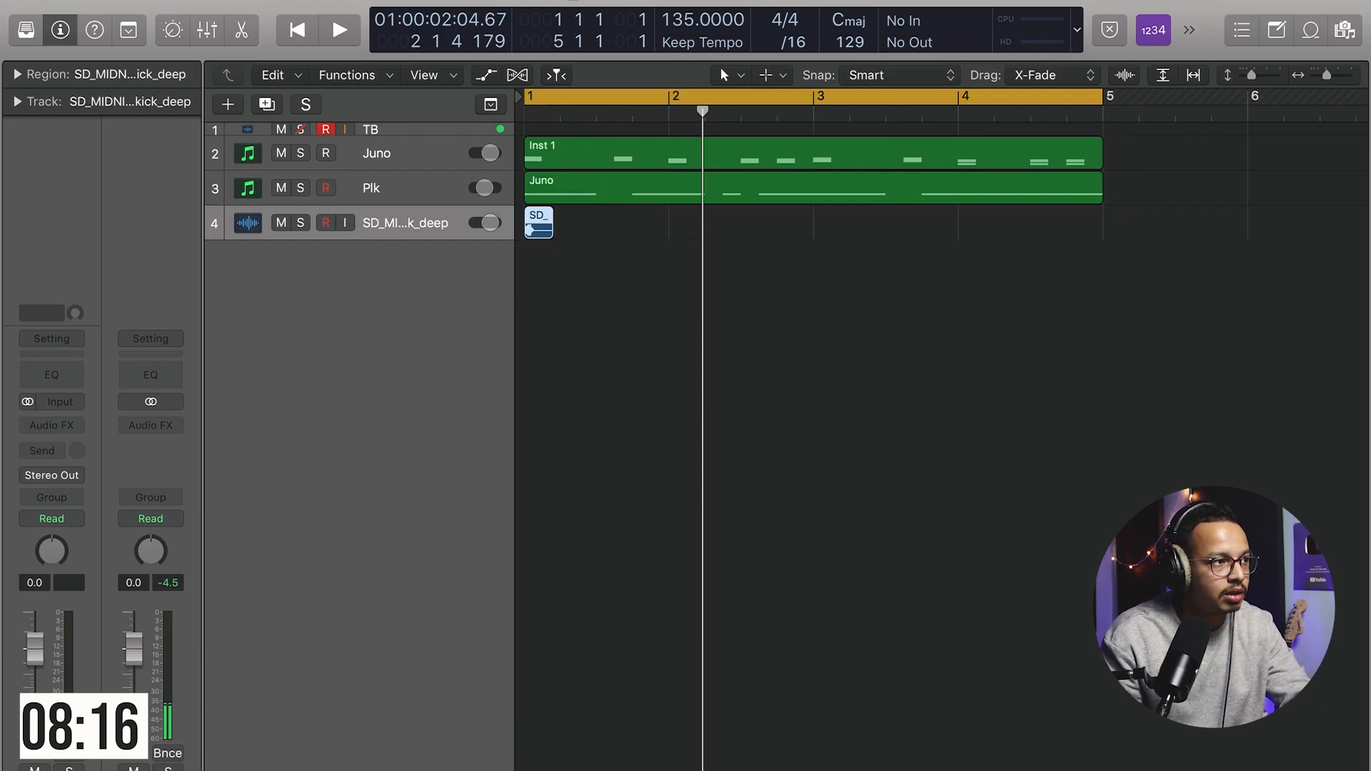
Step: Audition snare samples and drag the SD_MIDNIGHT snare ringer sample onto a new track just after the kick
key(space)
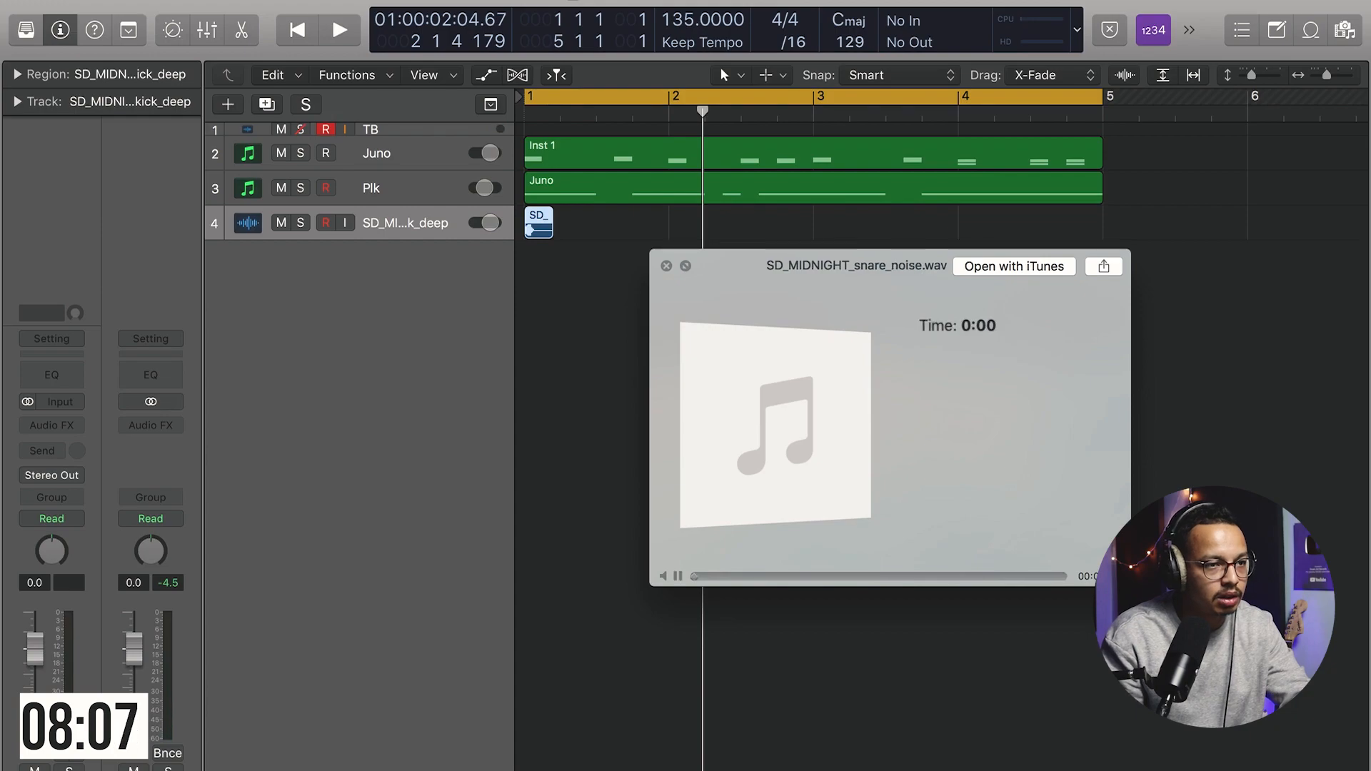
key(Down)
key(space)
key(space)
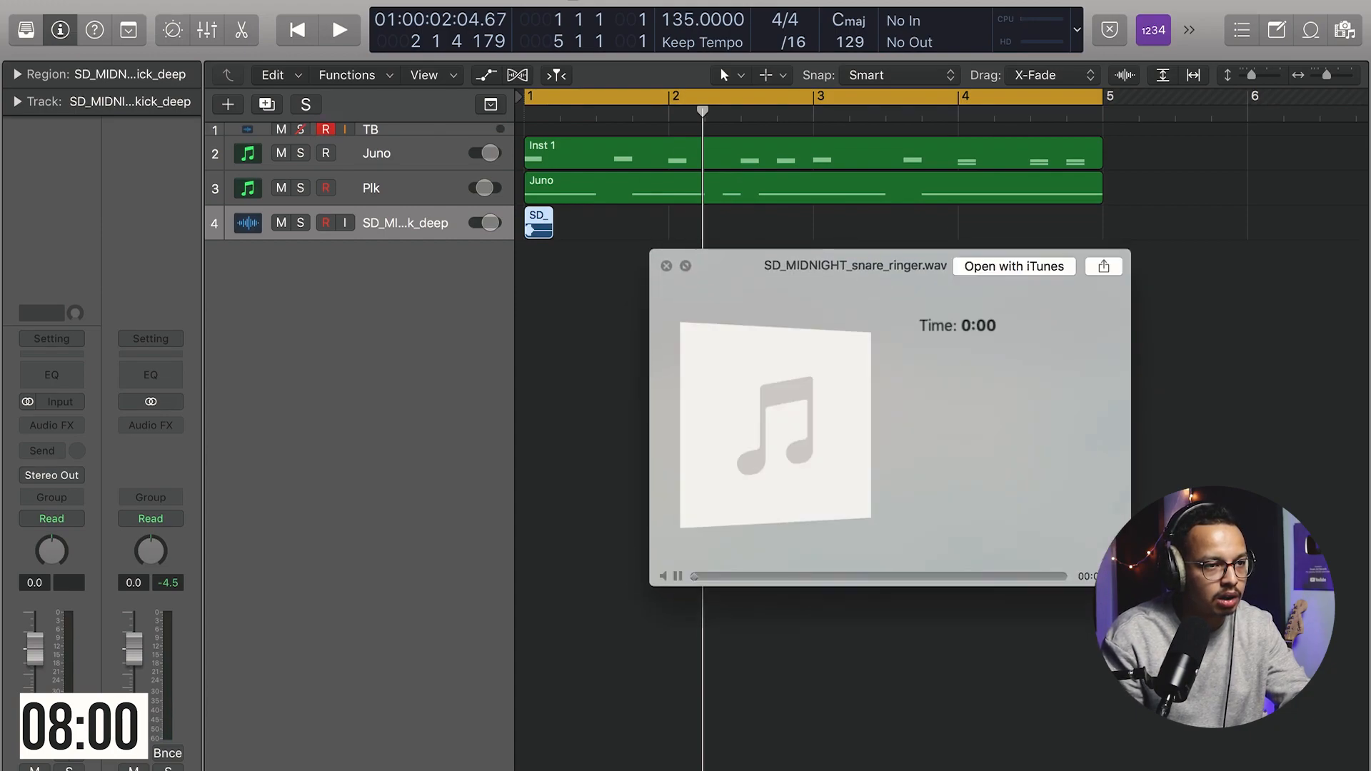
key(space)
drag(1370, 365, 568, 377)
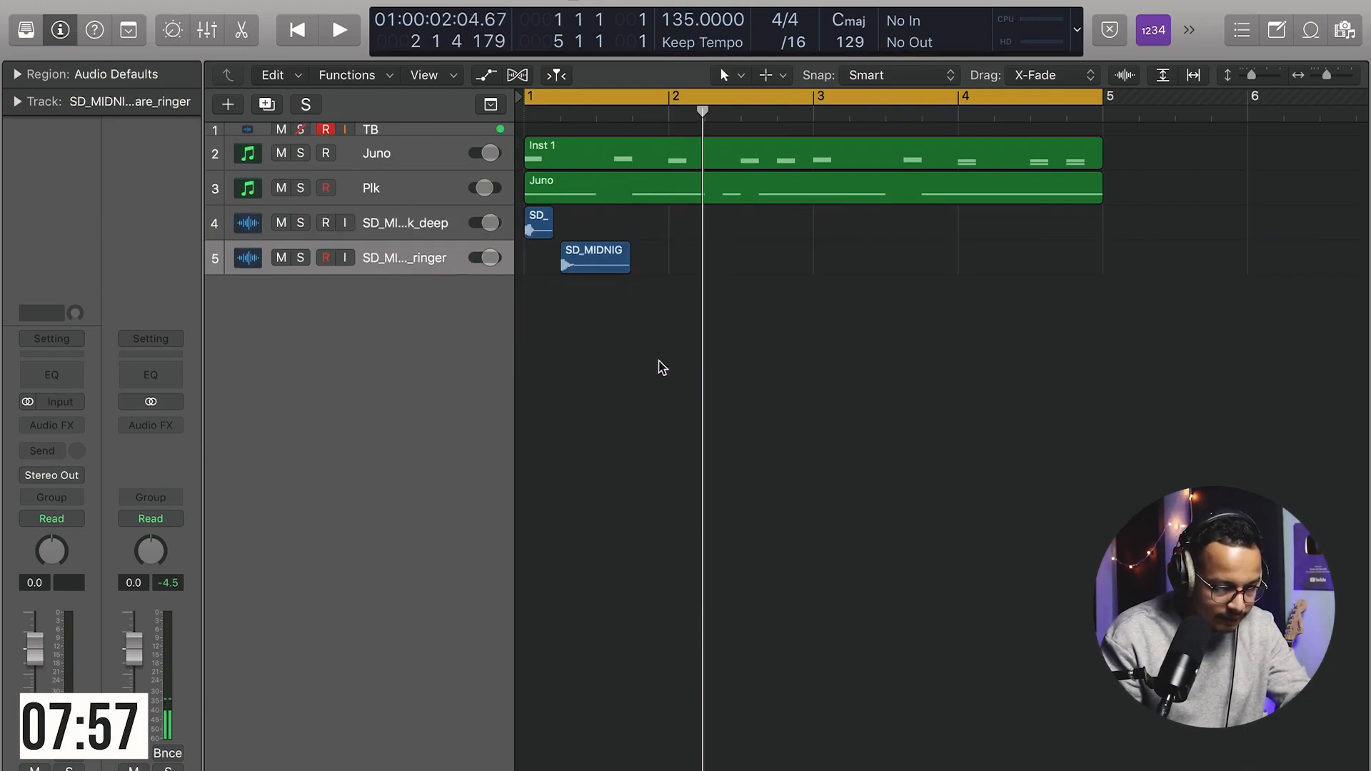
Step: Lower the kick track's volume and play back the start of the beat
shift+click(450, 224)
drag(490, 223, 481, 223)
key(space)
Step: Copy the kick and snare regions to build the first beats of the drum pattern
key(space)
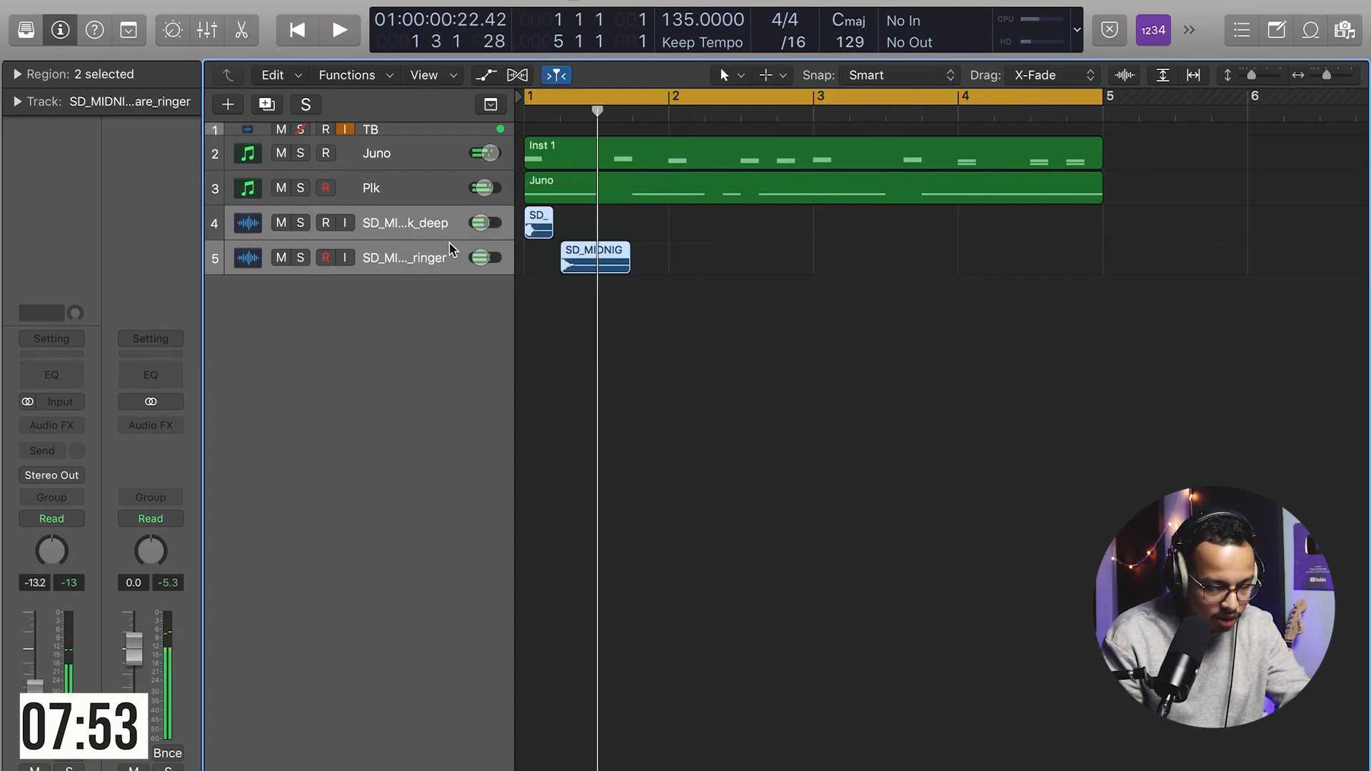
key(super+Right)
key(super+Right)
key(Return)
key(space)
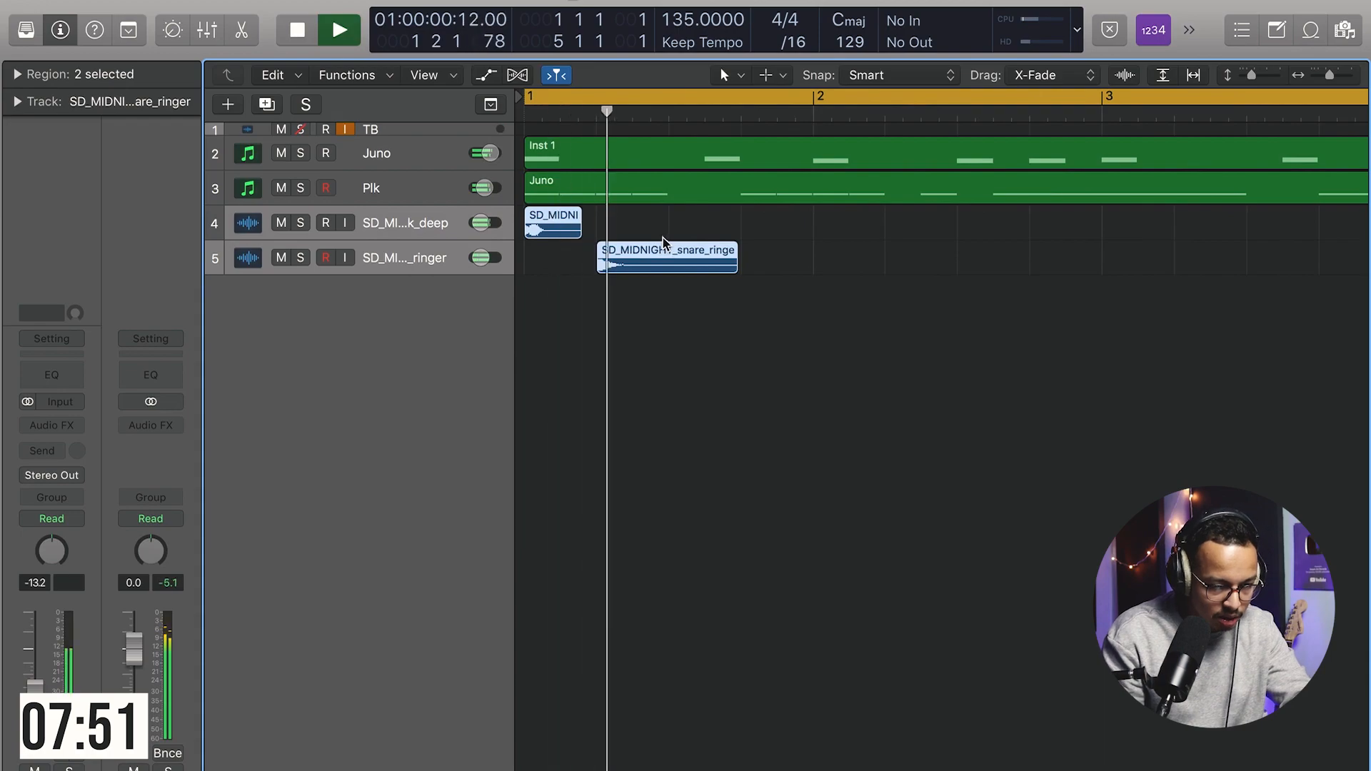
Step: Continue copying the kick and snare regions to fill the pattern through bar 4
key(space)
drag(567, 229, 695, 226)
drag(925, 206, 524, 320)
drag(669, 226, 835, 228)
scroll(834, 236, down, 5)
drag(937, 203, 551, 229)
key(super+z)
drag(901, 254, 580, 276)
drag(1084, 287, 548, 215)
drag(552, 215, 670, 218)
key(super+z)
drag(536, 220, 851, 226)
key(space)
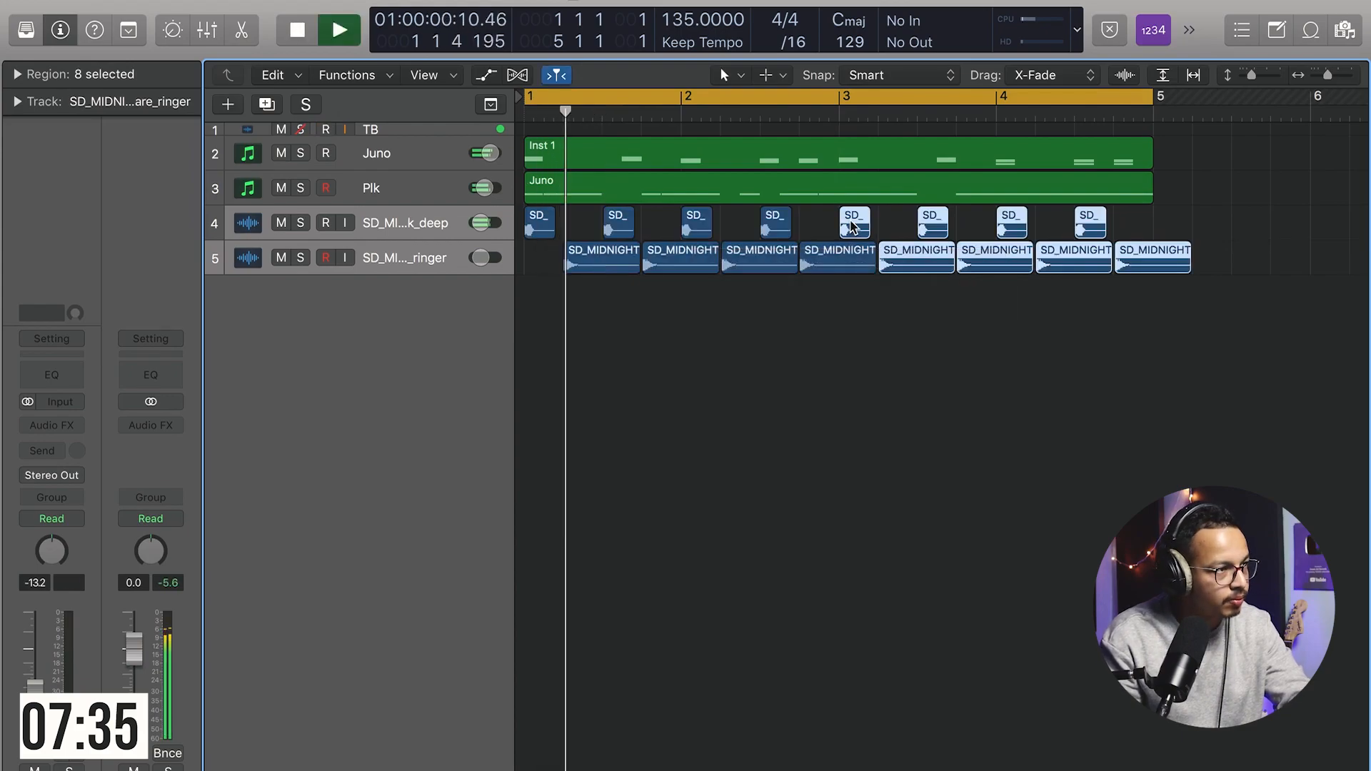
Step: Add an SD_MIDNIGHT ocean sample on a new track and copy it under each snare hit
click(835, 345)
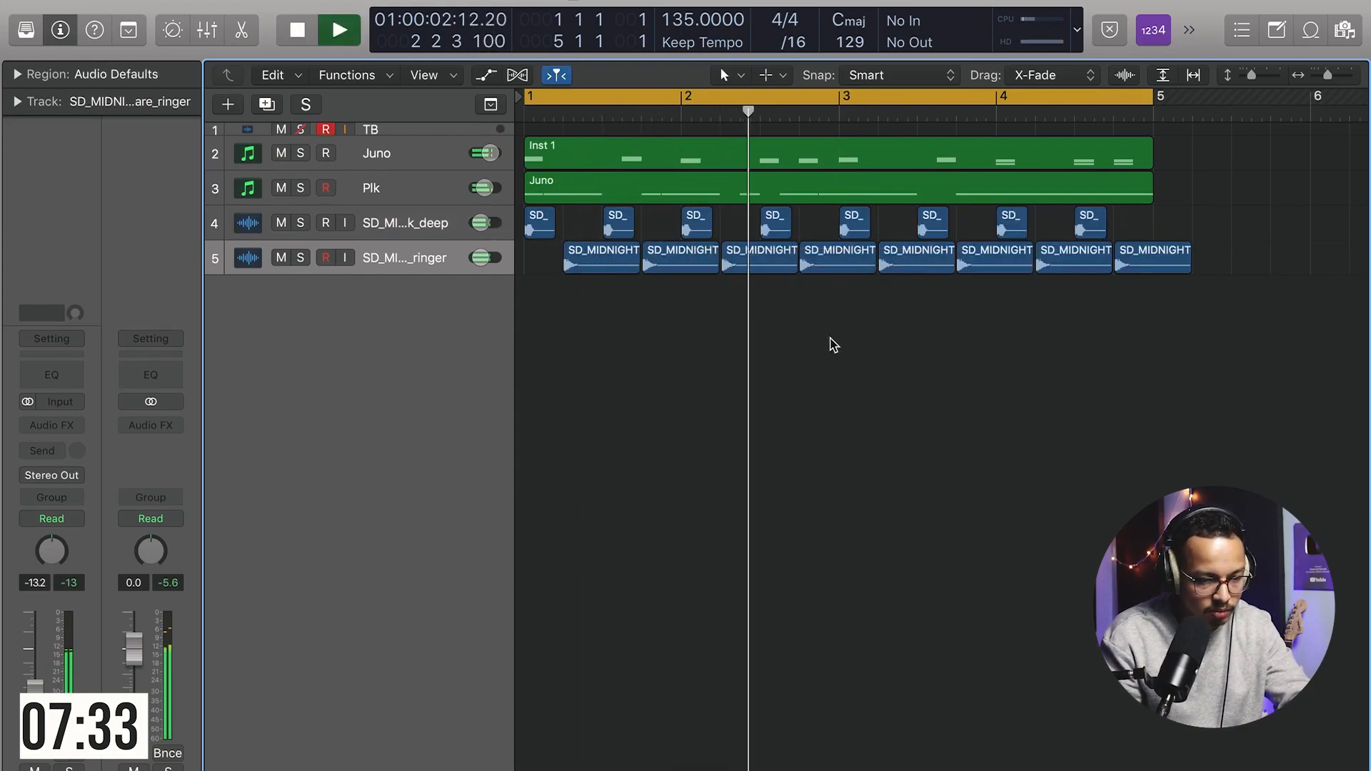
key(space)
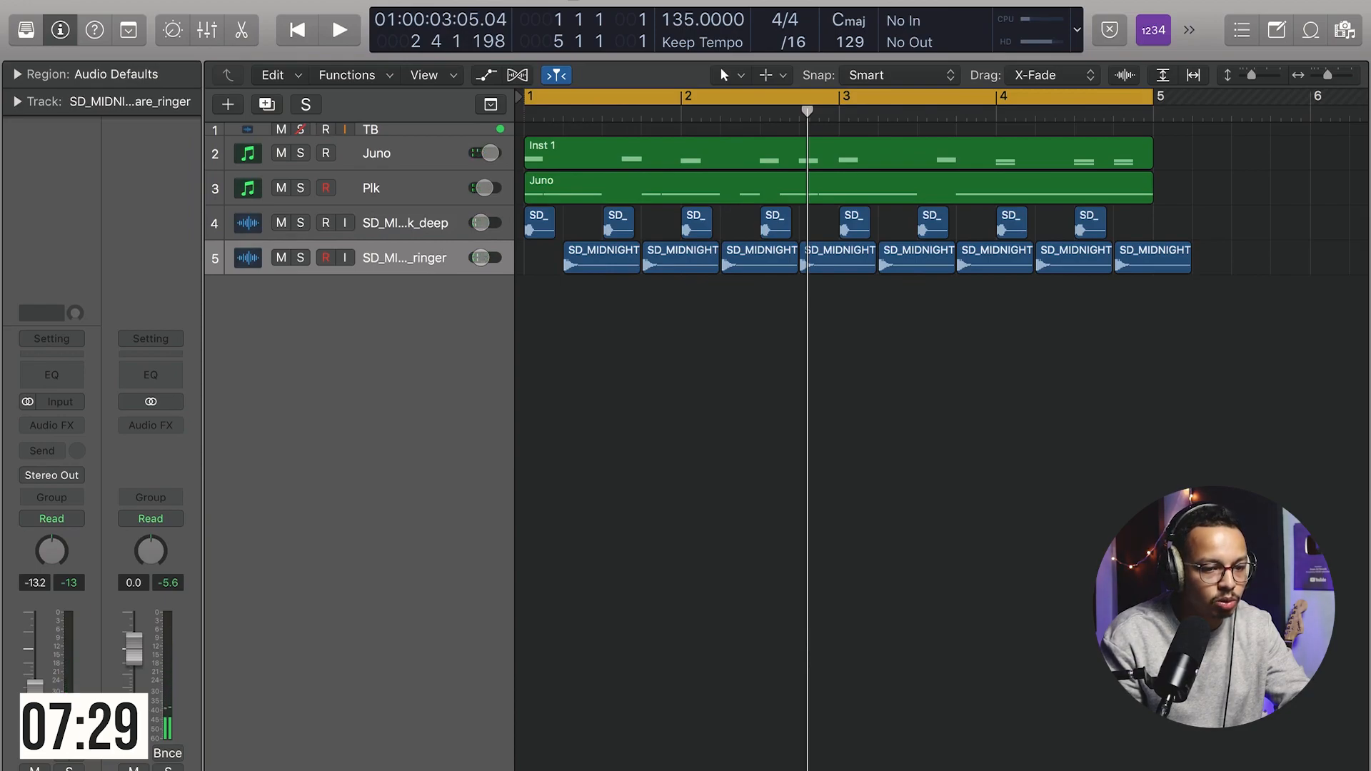
drag(1118, 253, 738, 294)
drag(747, 292, 820, 296)
drag(984, 320, 893, 294)
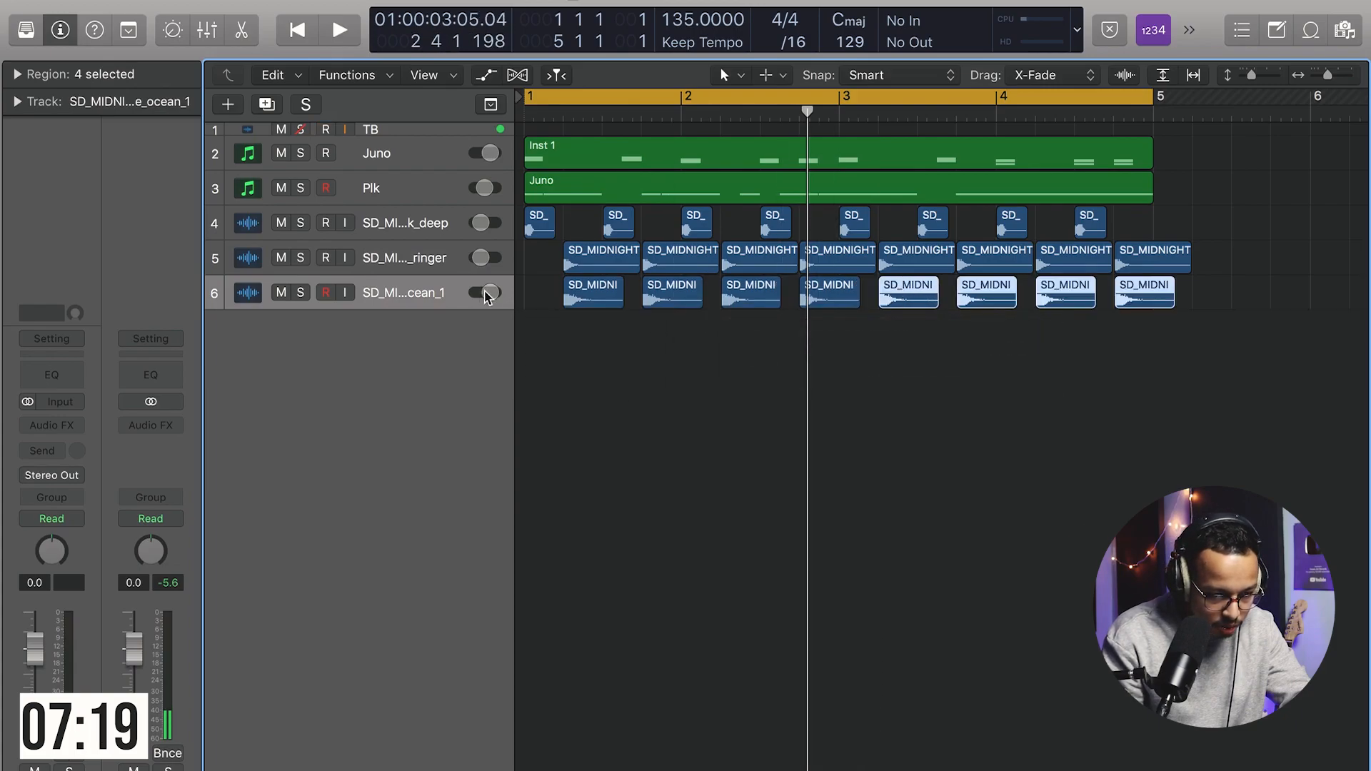
Step: Lower the ocean track's volume to -29.5 and delete the snare ringer track
drag(489, 293, 350, 299)
click(370, 260)
key(super+BackSpace)
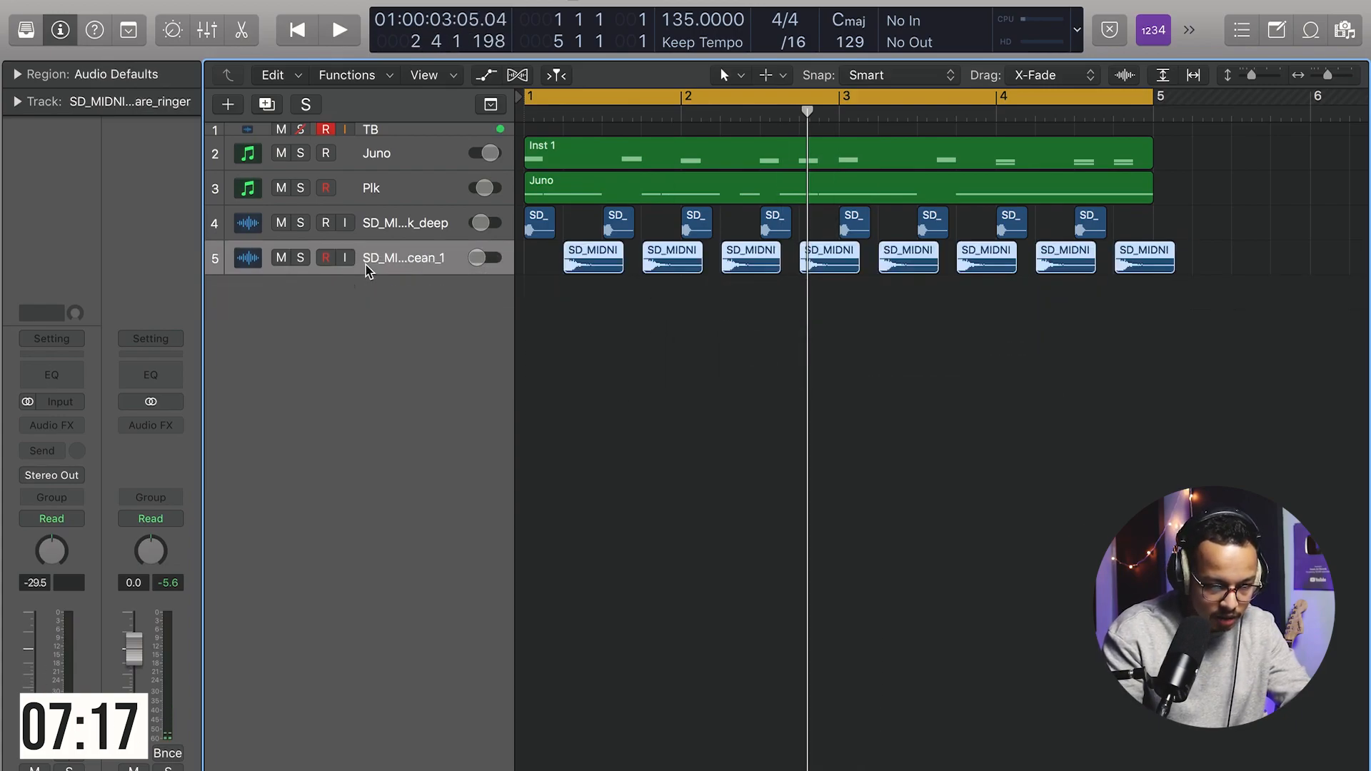
Step: Raise the ocean track's volume to -11.8 dB and trim the selected ocean regions to end at bar 5
key(space)
drag(477, 258, 481, 258)
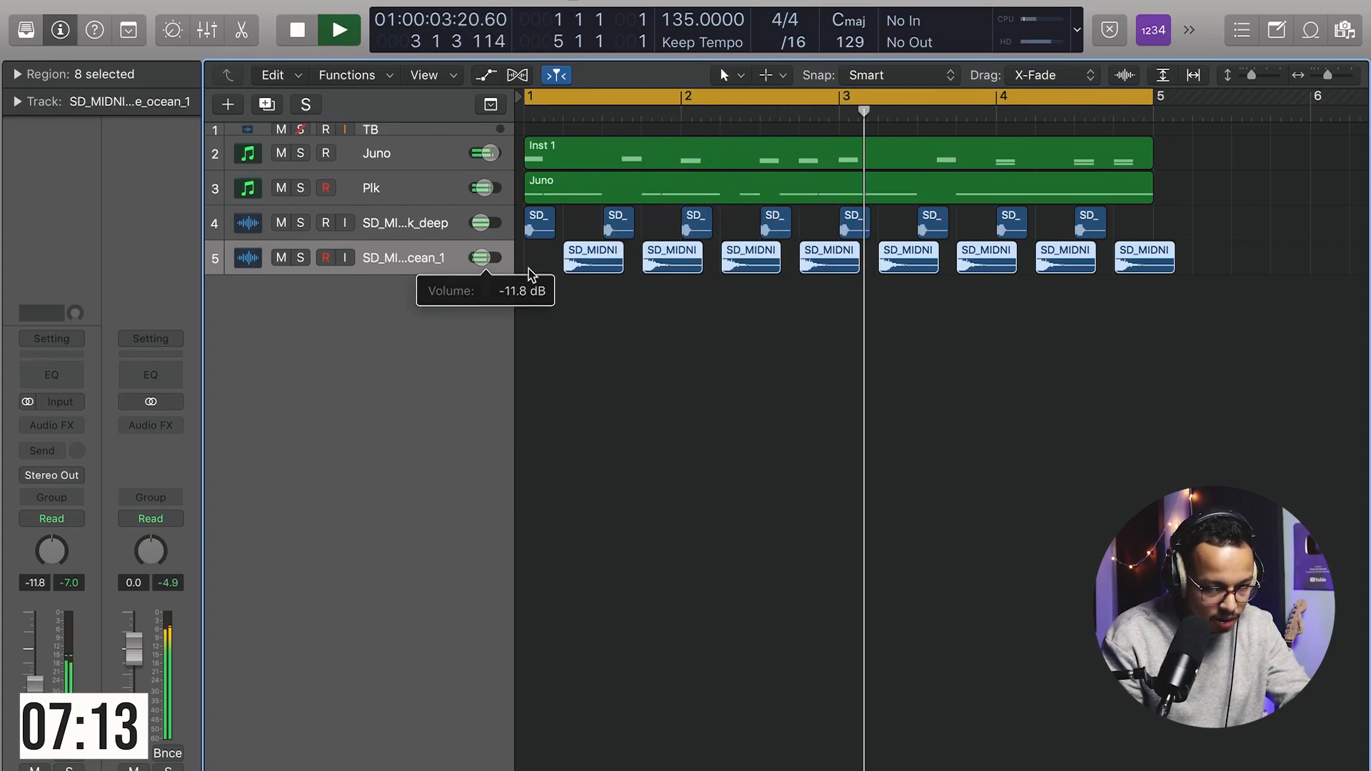
drag(1173, 261, 1155, 250)
key(space)
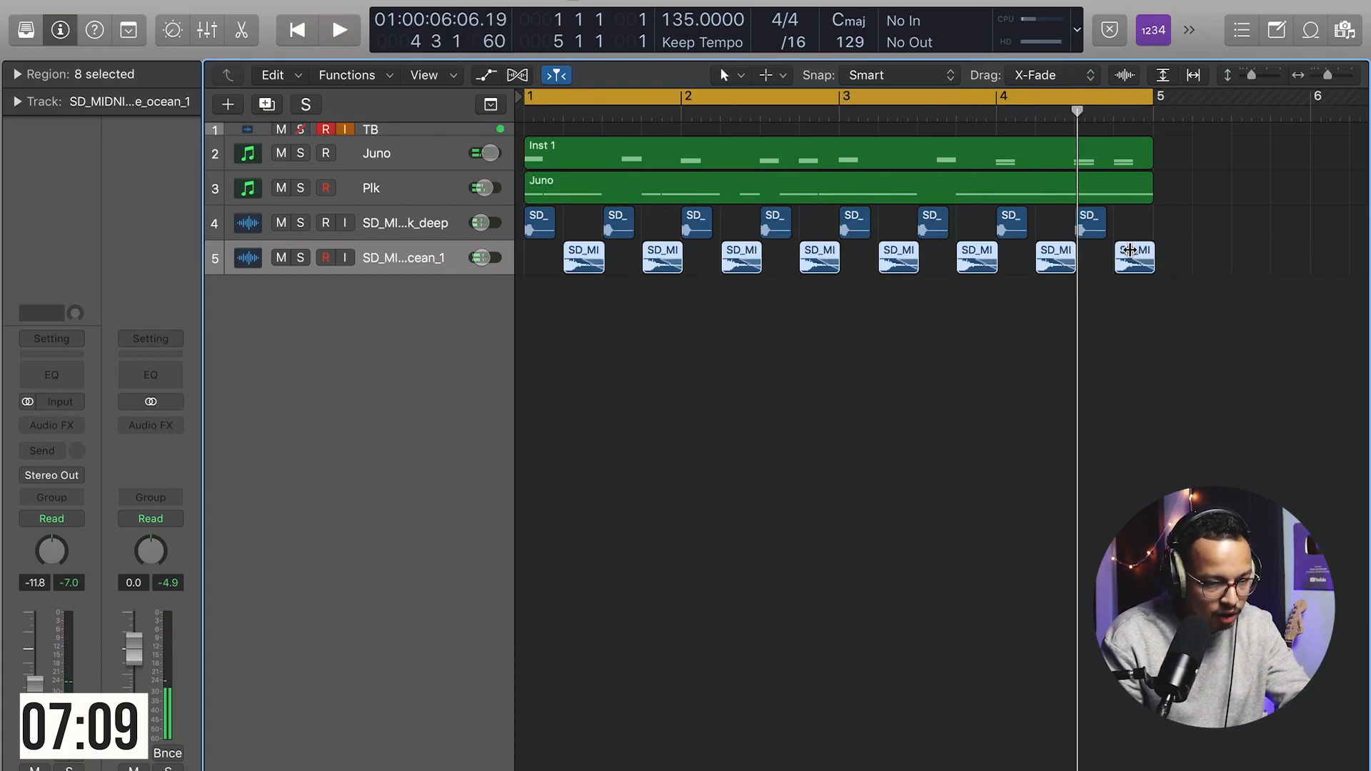
Step: Lower the Juno track's volume to -4.9 dB while the loop plays
key(space)
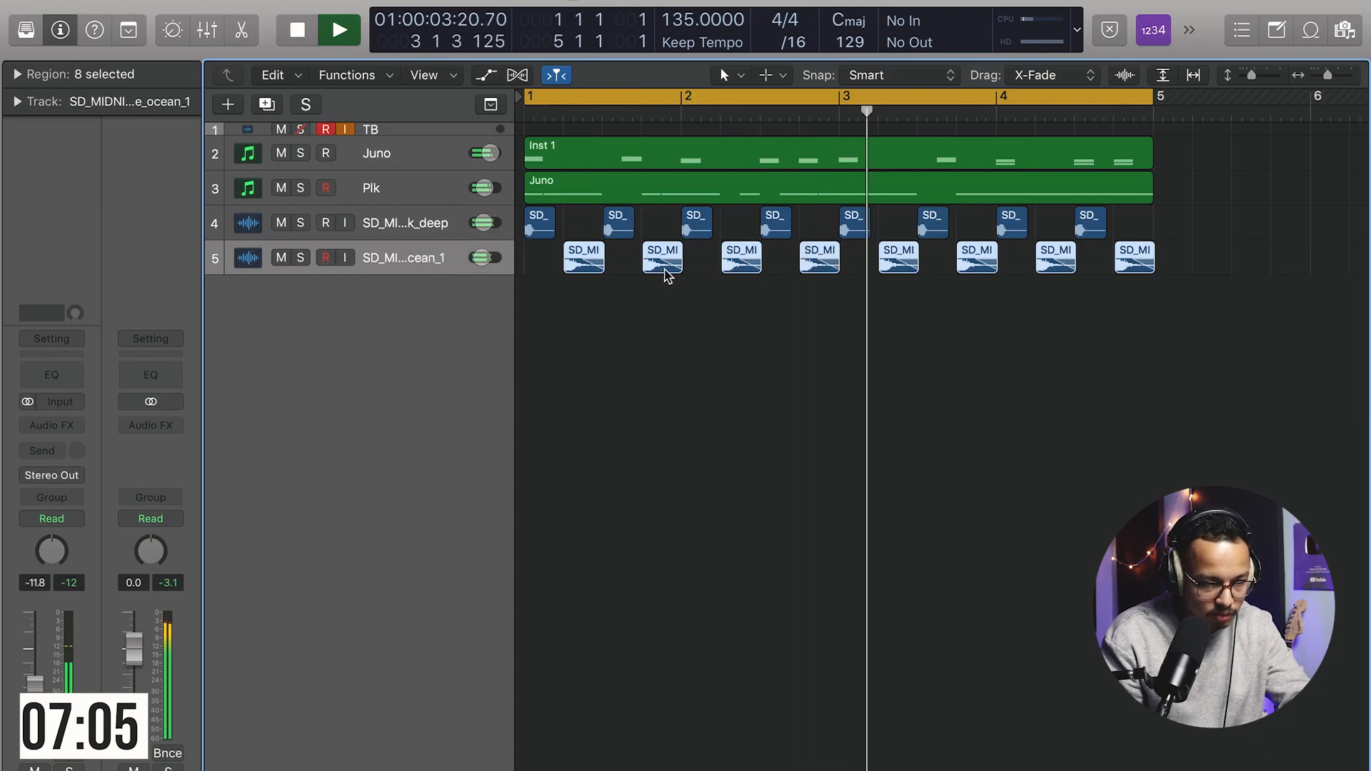
drag(487, 154, 436, 153)
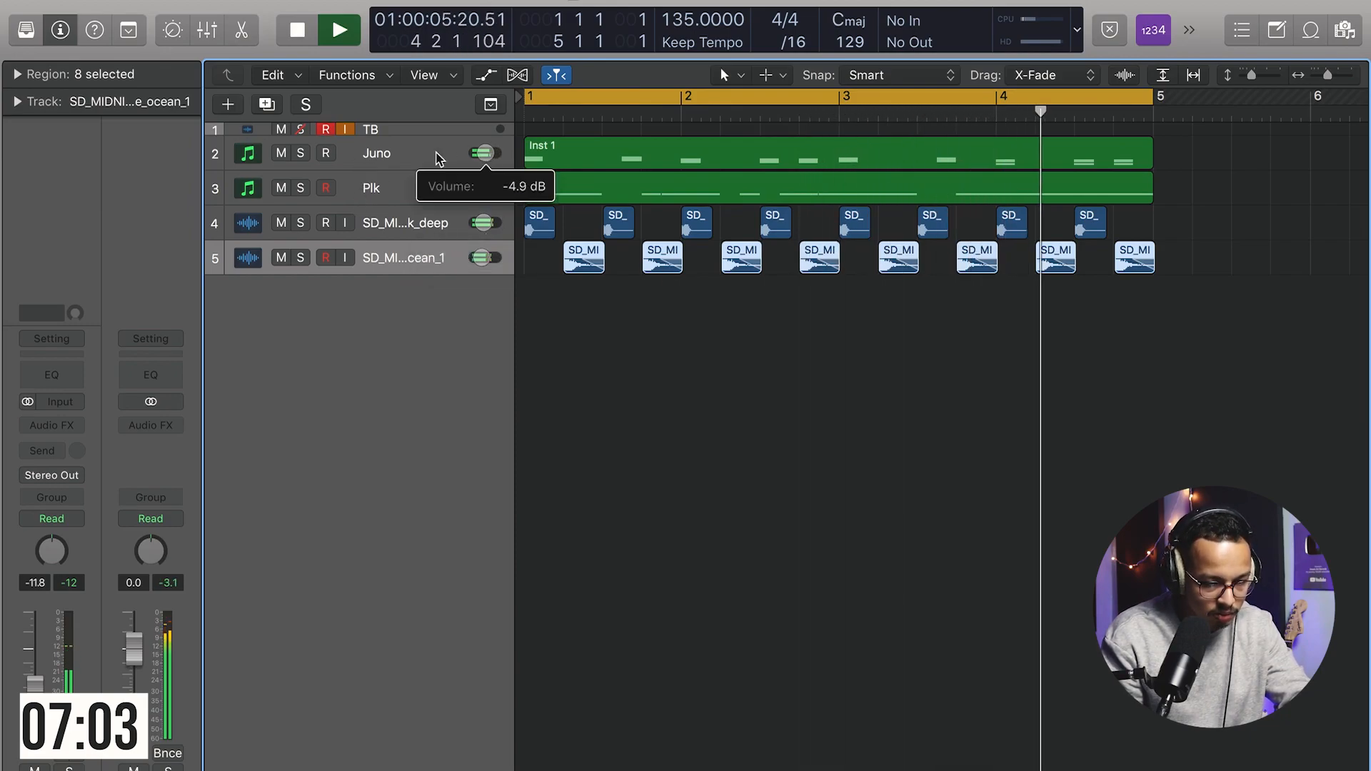
key(space)
click(725, 345)
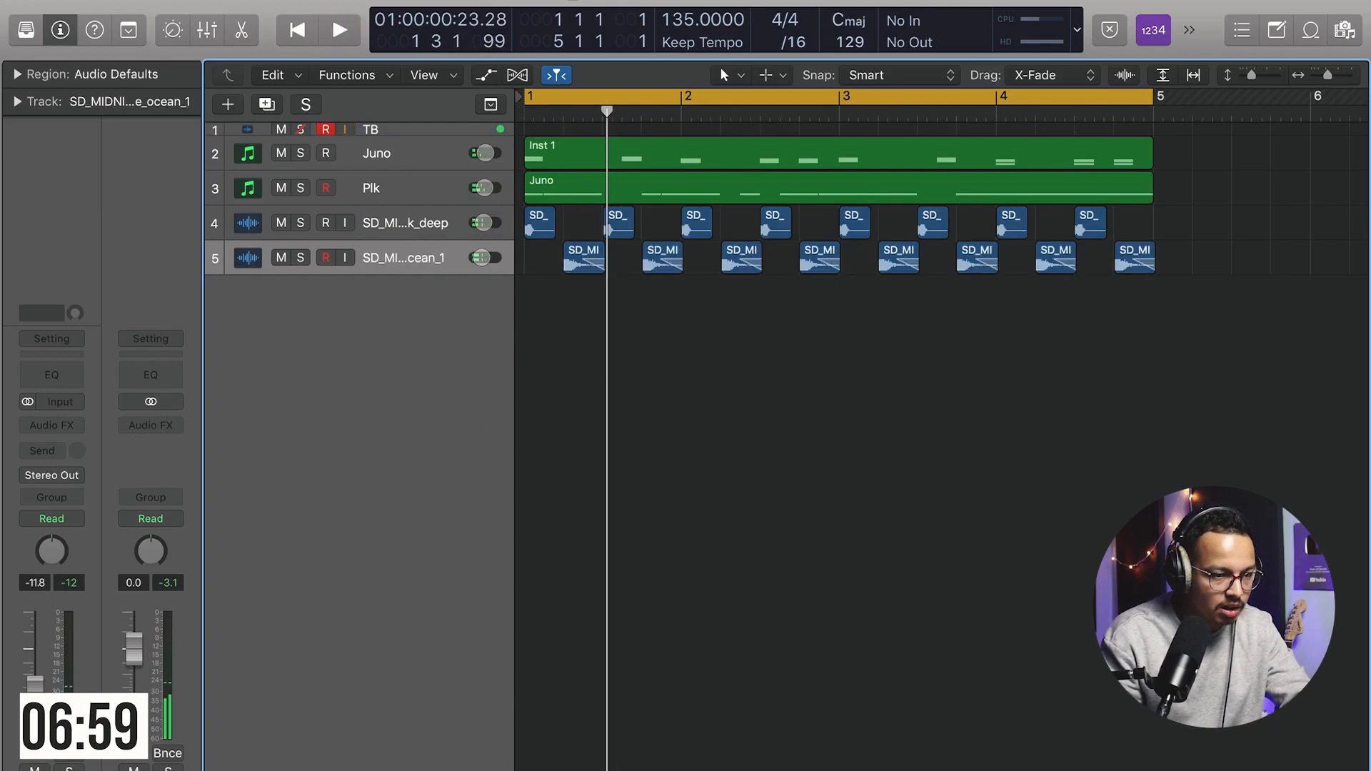
Step: Duplicate the Plk track and search its Analog Lab presets for "soft pad"
click(395, 190)
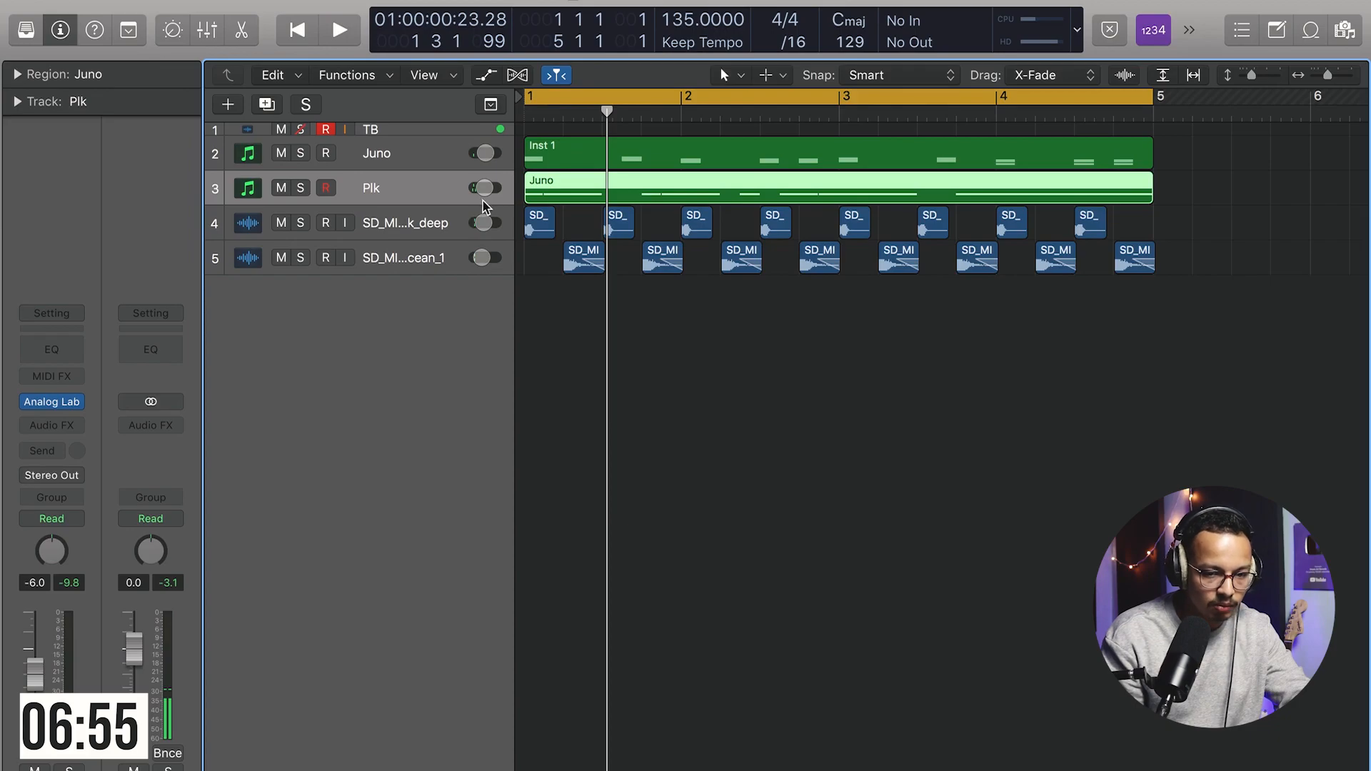
key(super+d)
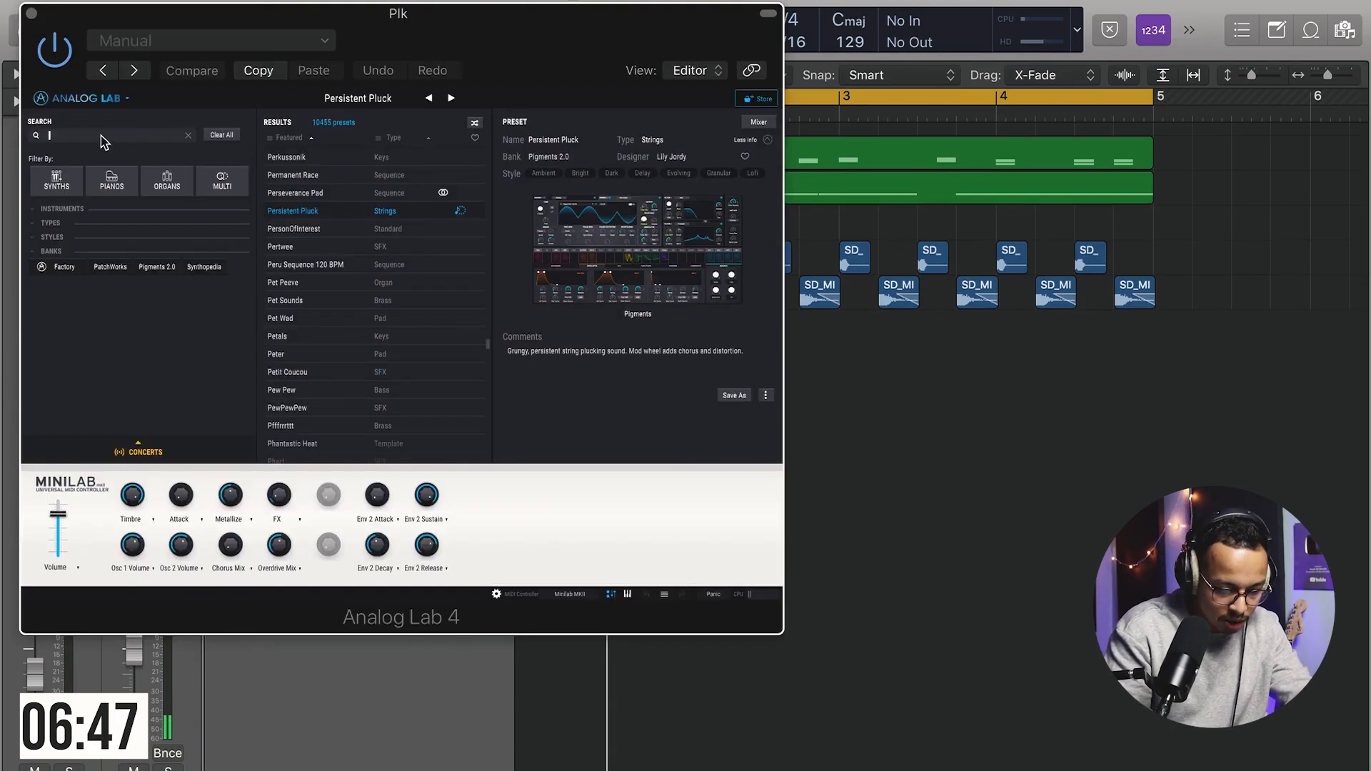
text(soft pad)
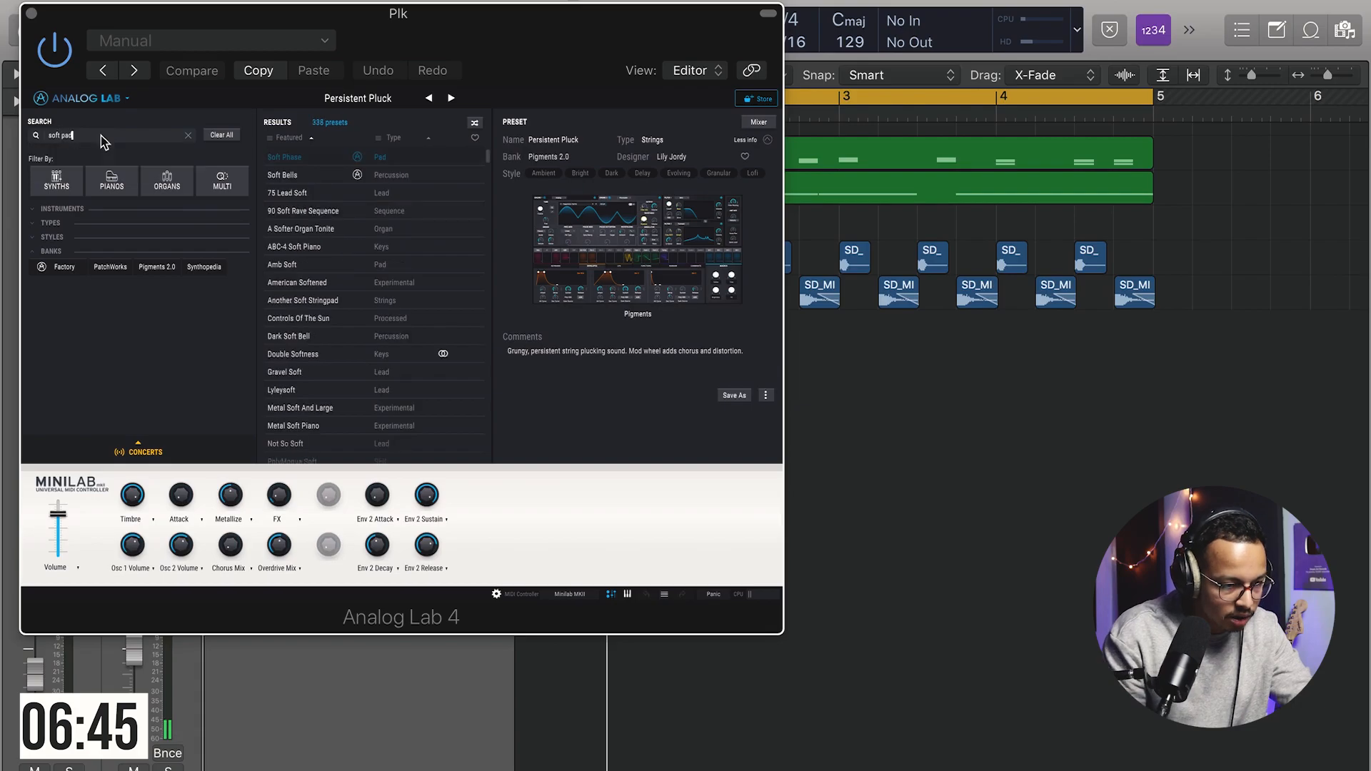
drag(387, 38, 460, 397)
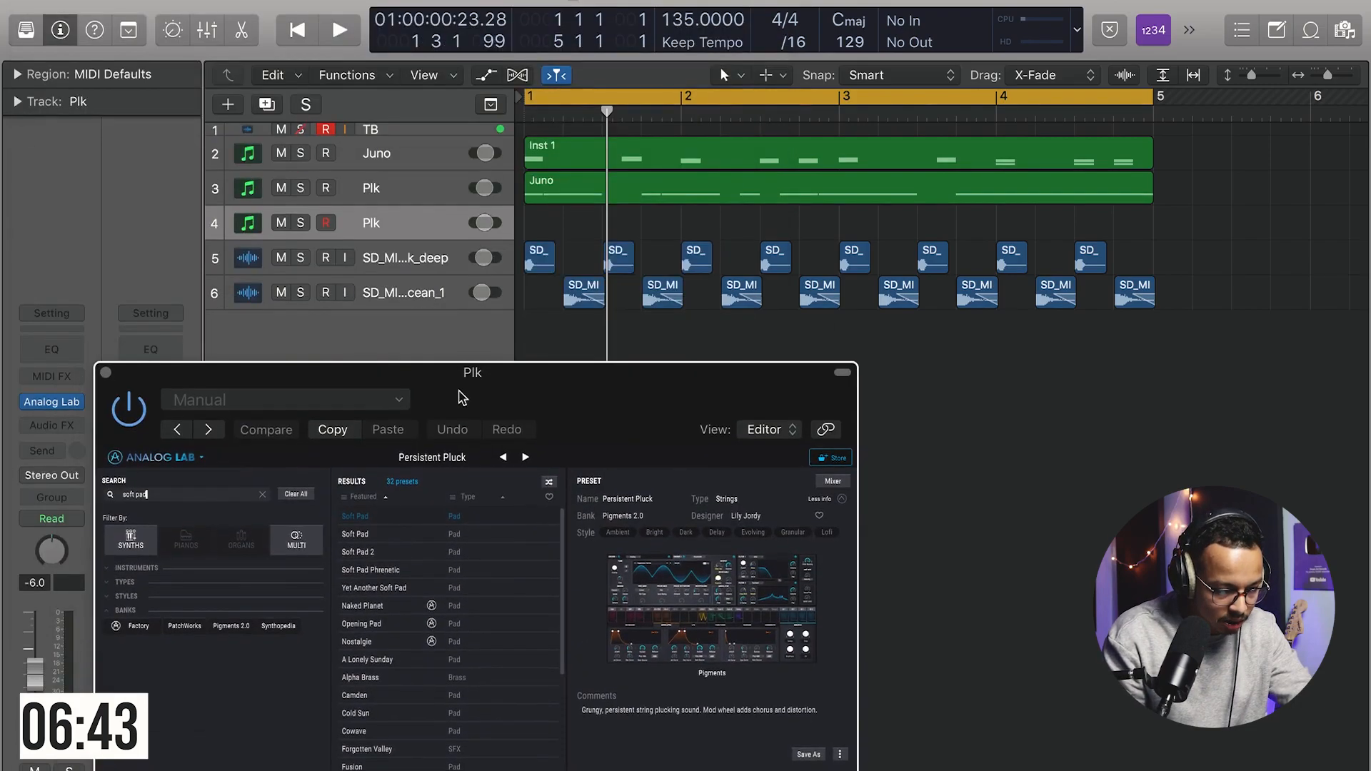
Step: Copy the Juno chord region onto the new Soft Pad track and open it in the piano roll
drag(658, 157, 658, 230)
double_click(613, 230)
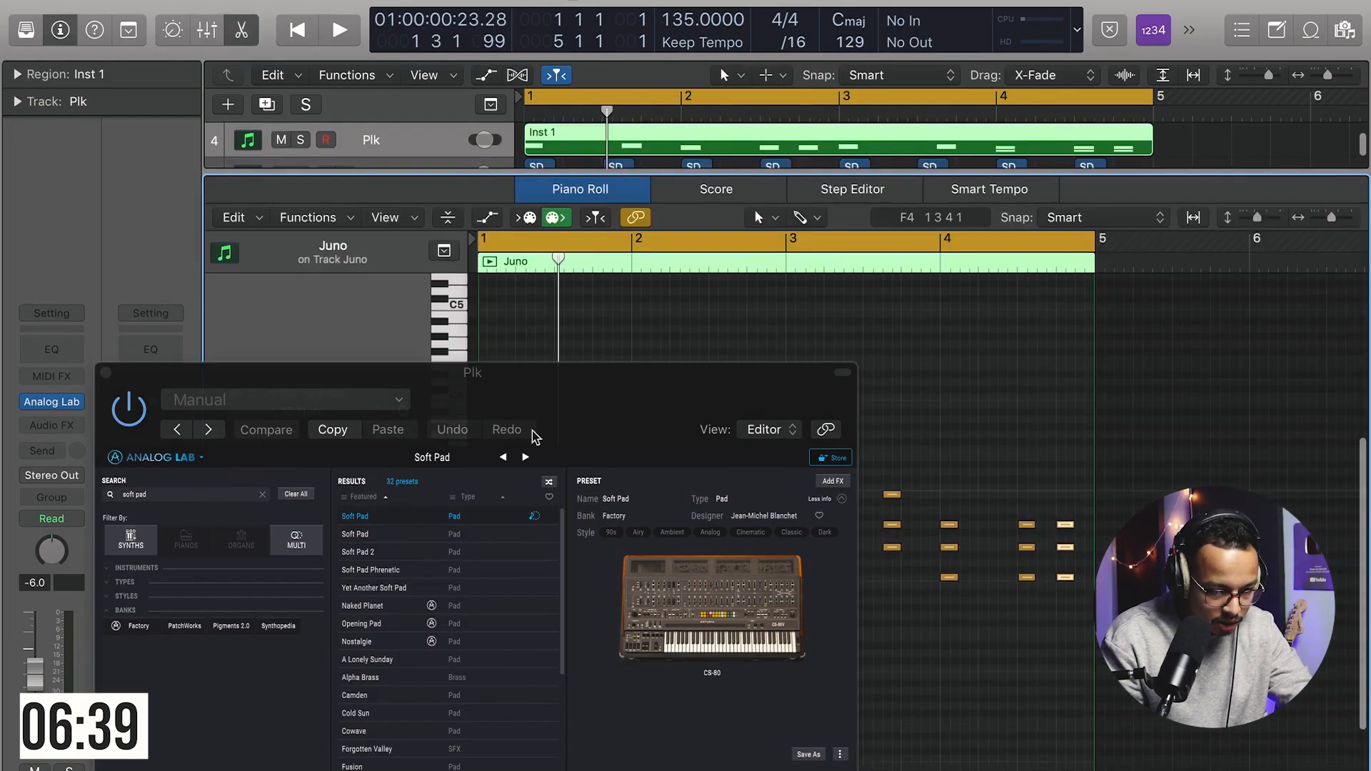
click(106, 372)
Step: Delete the repeated chord hits in each bar of the pad region, keeping one chord per bar
drag(560, 412, 588, 577)
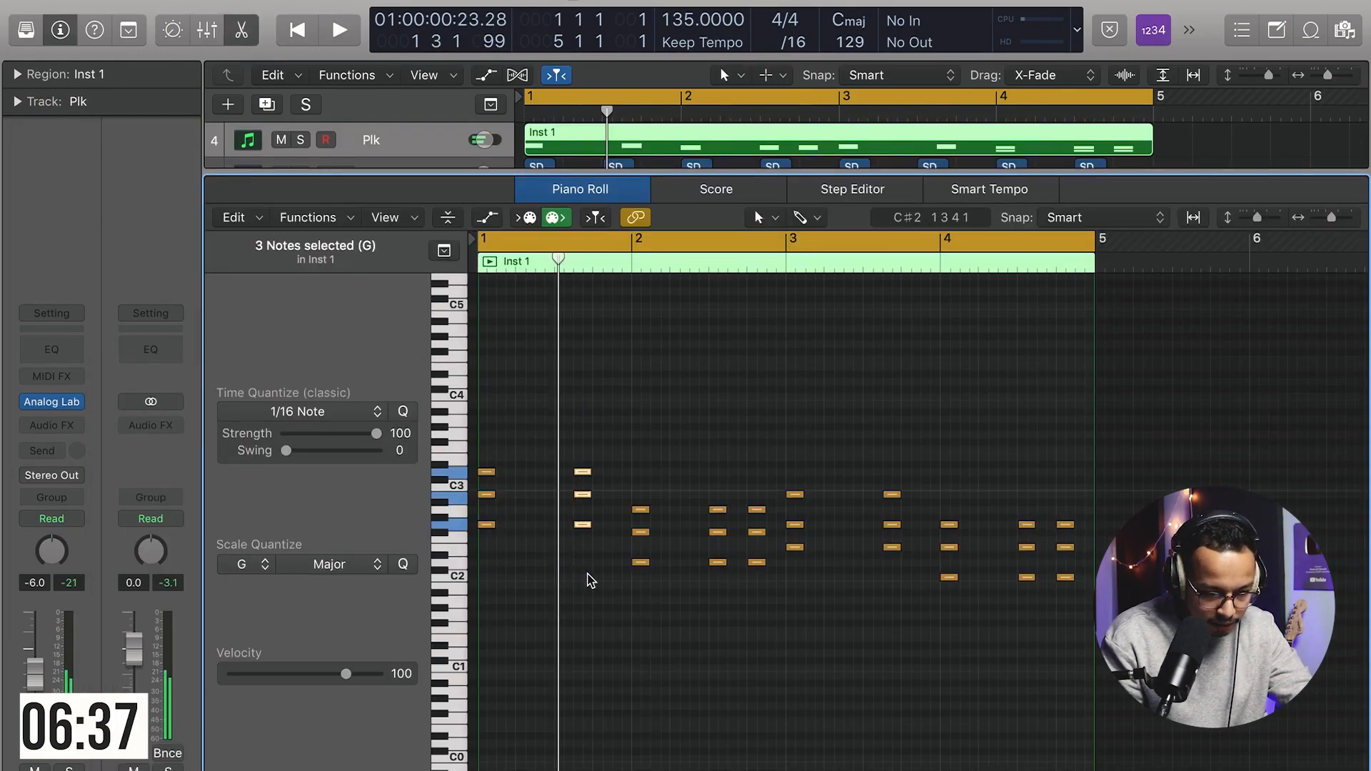
drag(720, 467, 756, 612)
drag(878, 444, 903, 557)
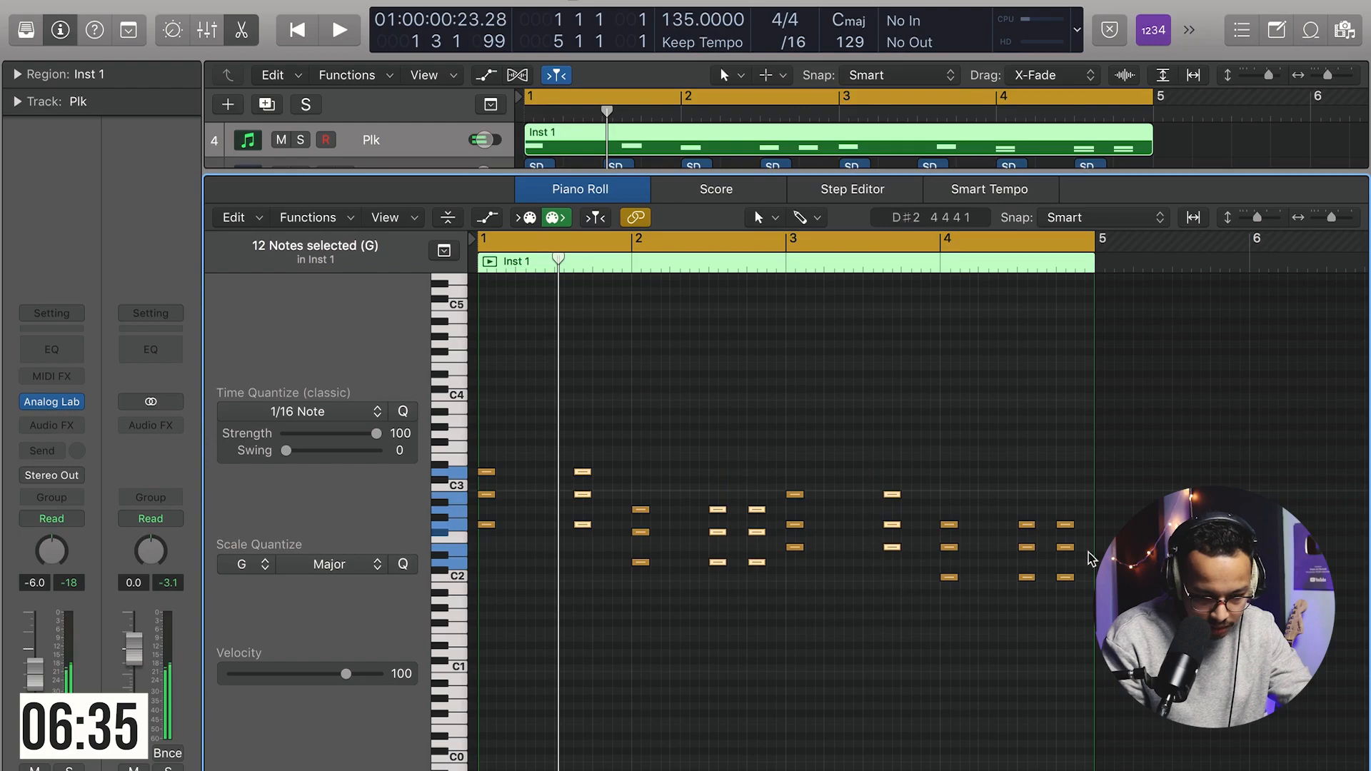
drag(999, 474, 1116, 641)
key(Delete)
Step: Select all pad notes and lengthen them to sustain through each bar, then close the piano roll
drag(1036, 512, 833, 614)
key(super+a)
drag(491, 471, 626, 491)
key(space)
key(p)
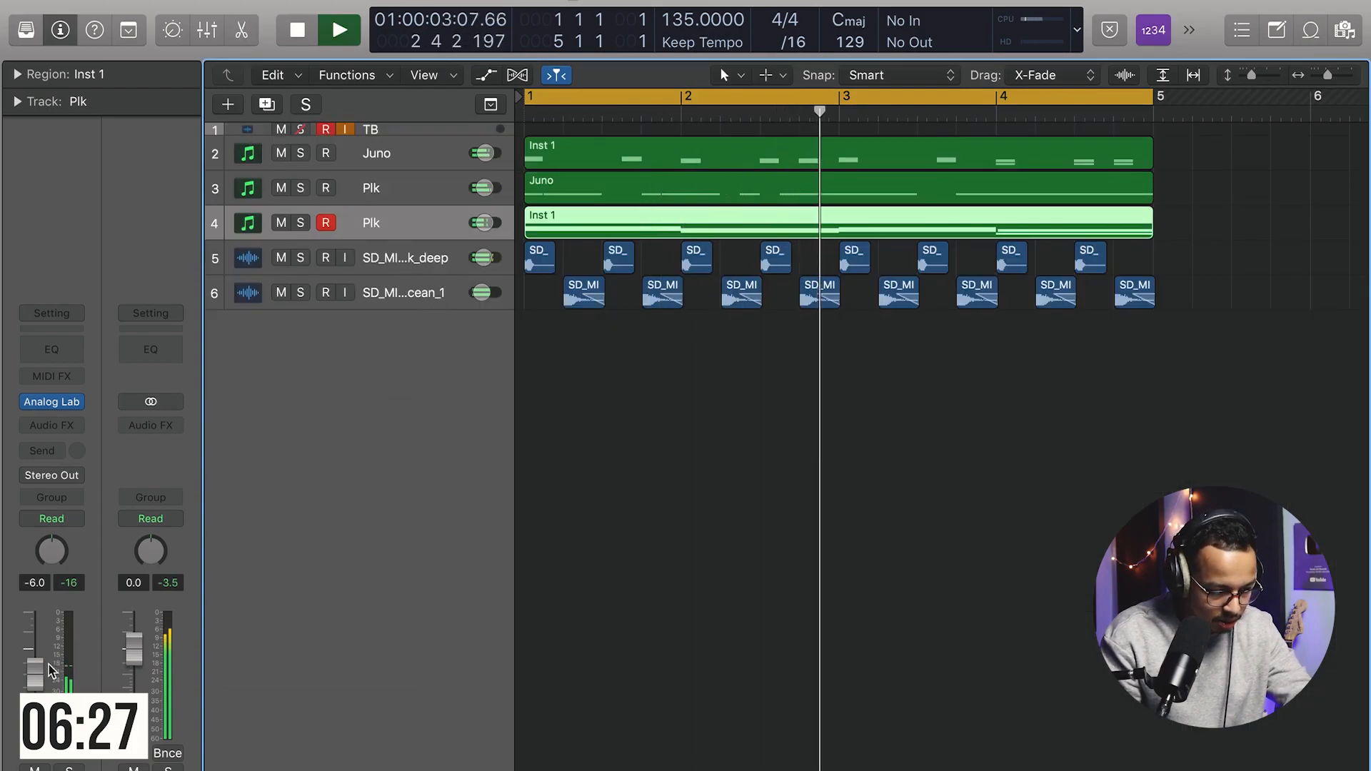
Step: Lower the pad track's volume fader to -12.8 dB
drag(41, 684, 42, 698)
click(645, 450)
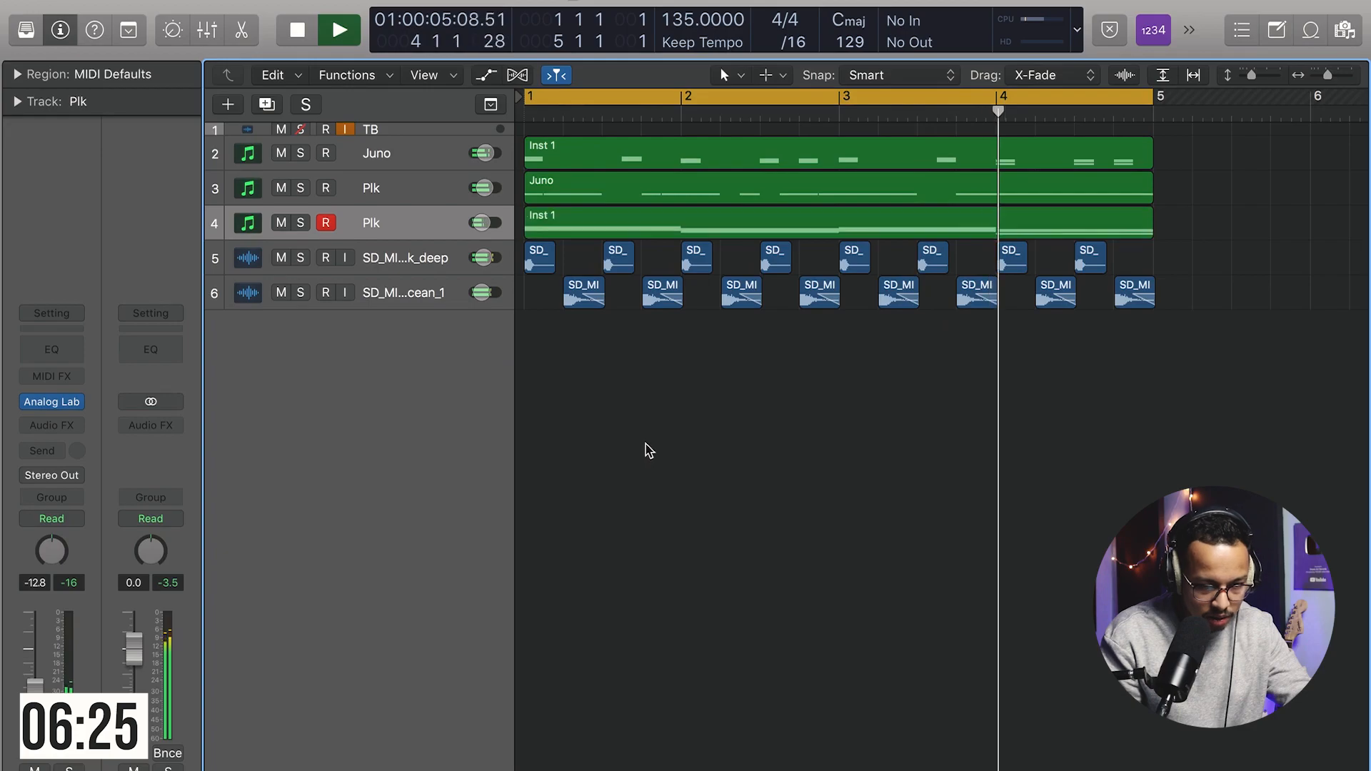
key(space)
Step: Rename the pad track to Pad 1, duplicate it, and copy its chord region onto the duplicate
click(412, 225)
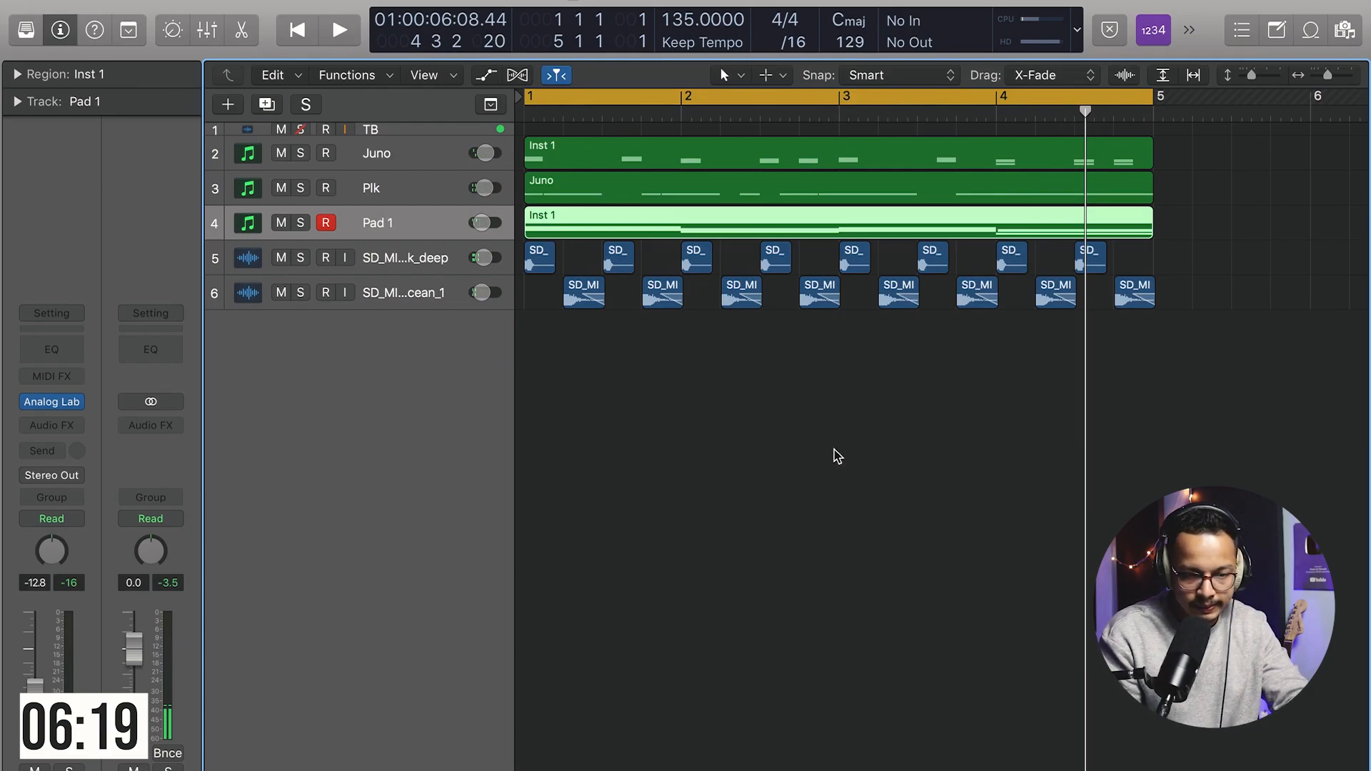
key(super+d)
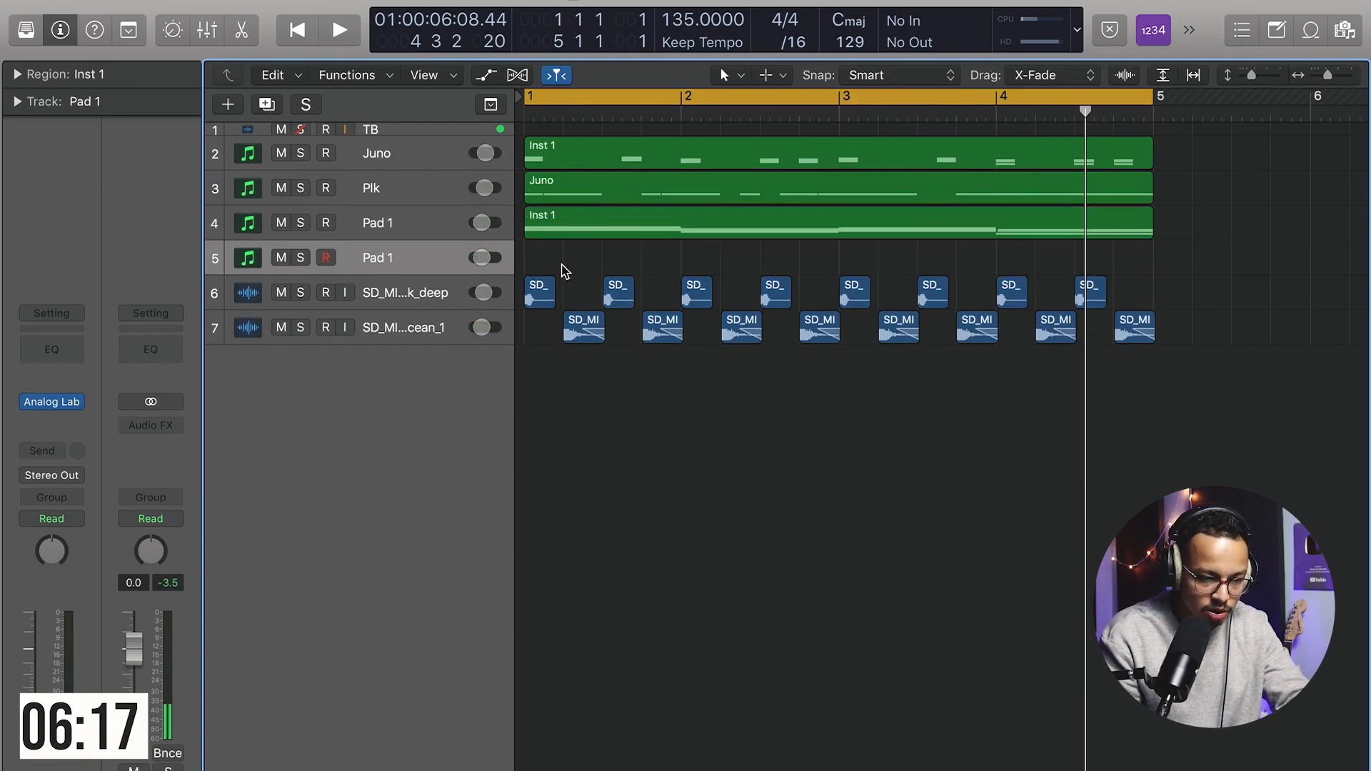
click(731, 232)
alt+drag(619, 227, 618, 263)
Step: Load the second Soft Pad preset in Analog Lab on the duplicated Pad 1 track
click(367, 258)
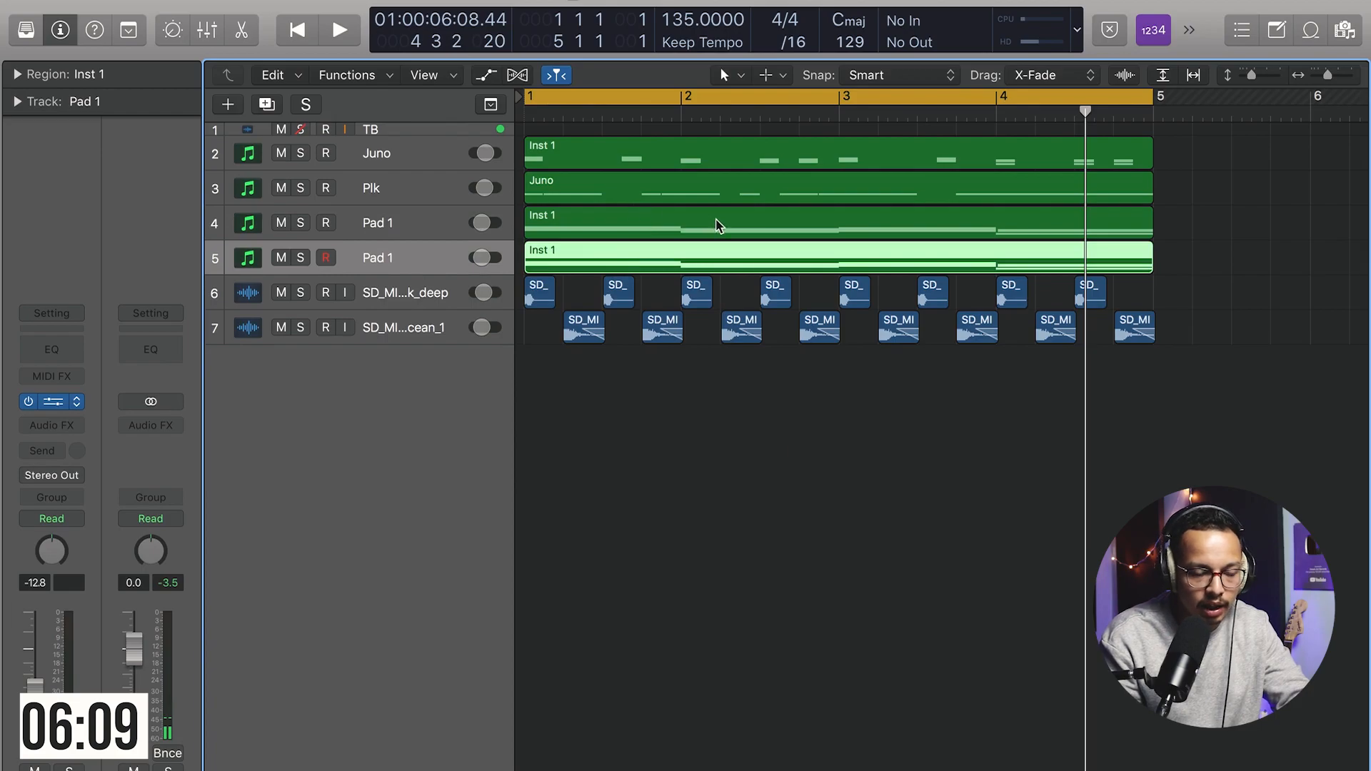
key(v)
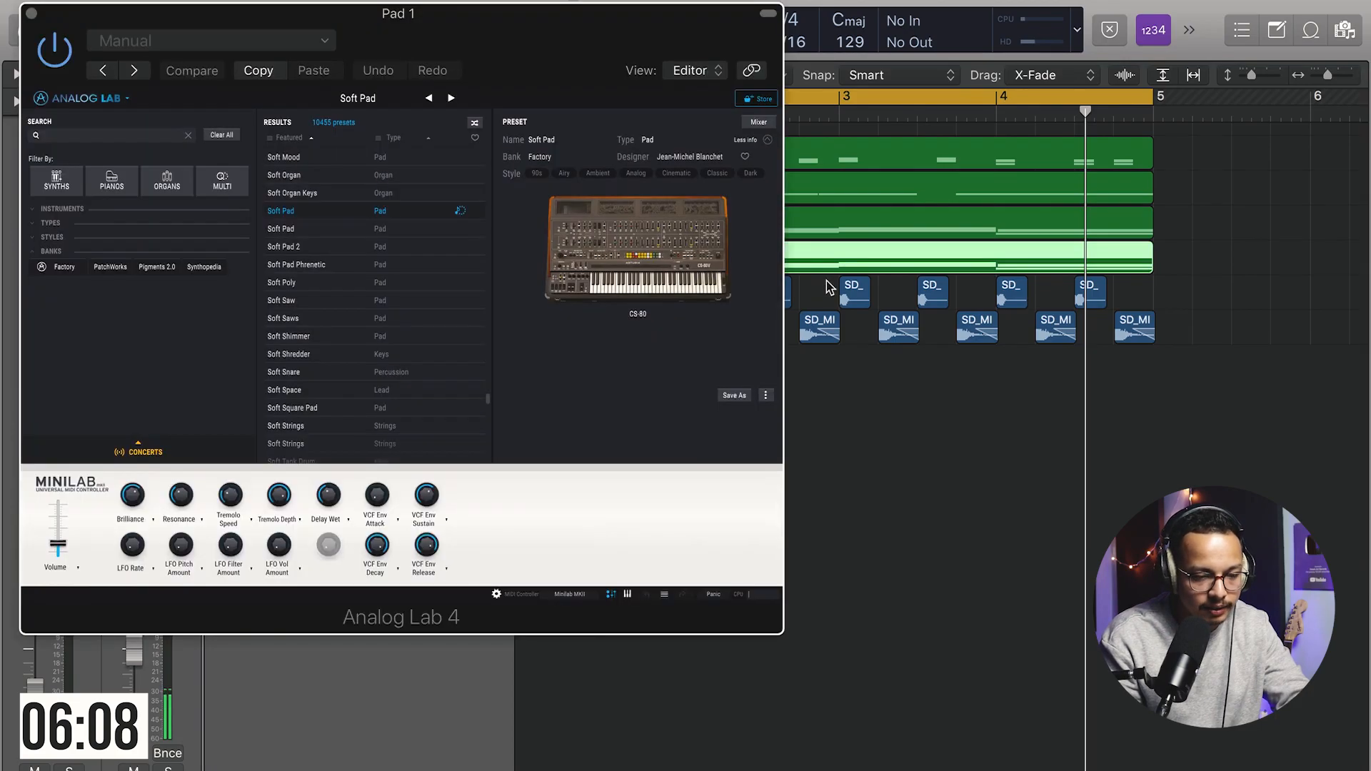
click(300, 231)
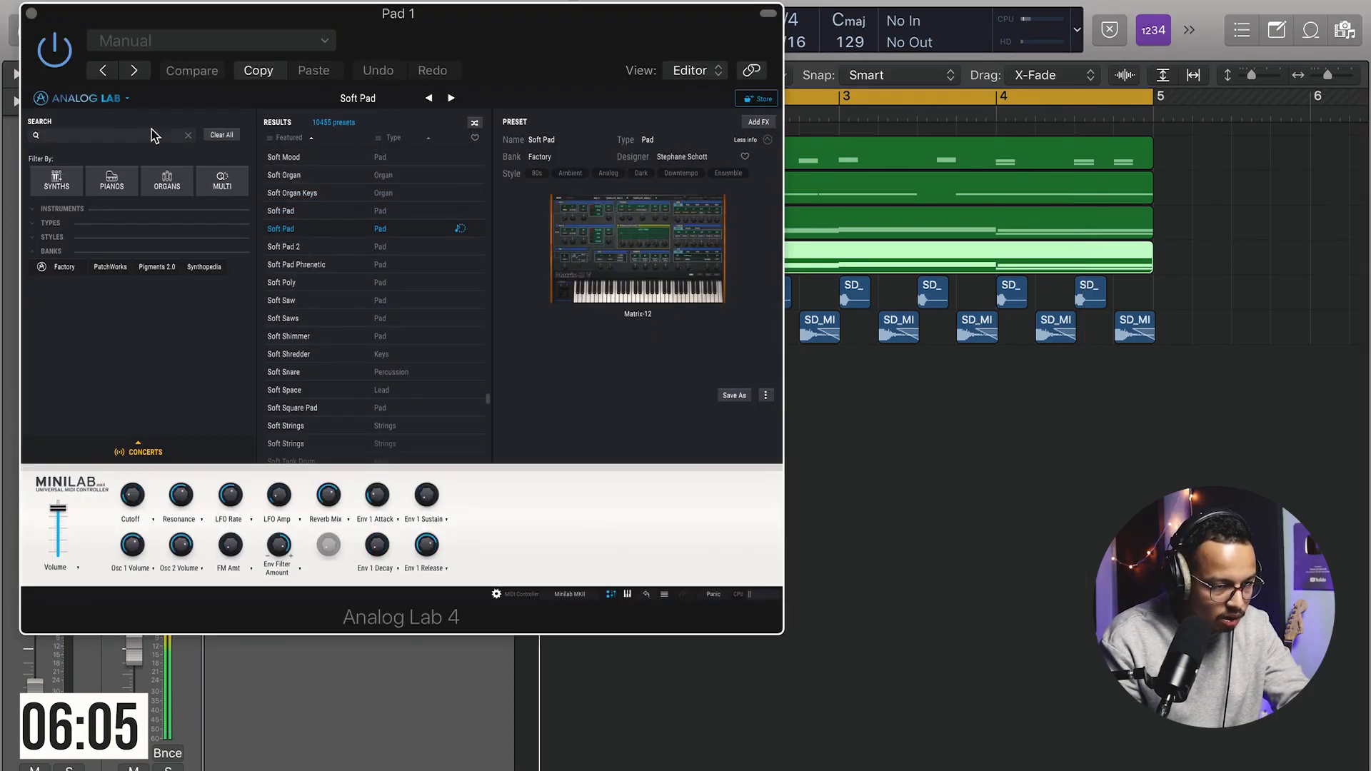
click(30, 13)
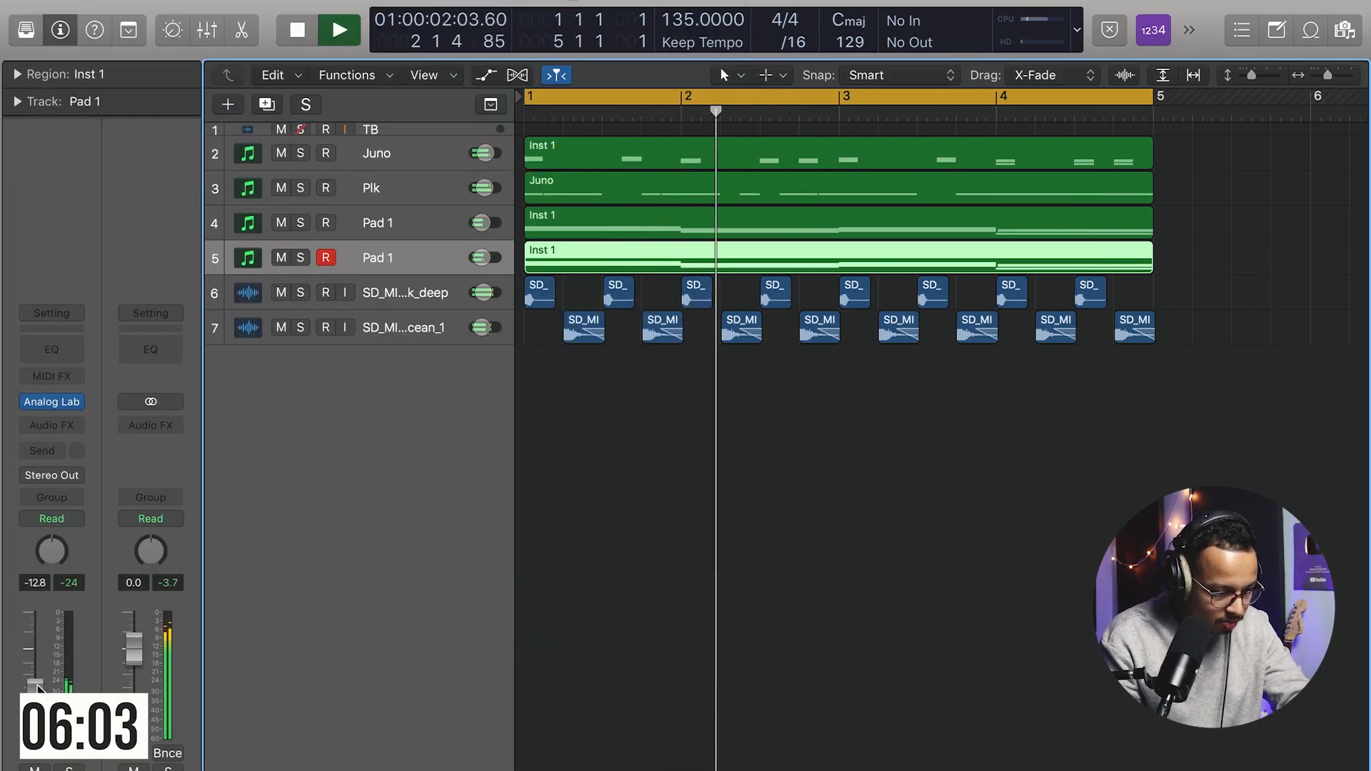
click(325, 257)
click(717, 407)
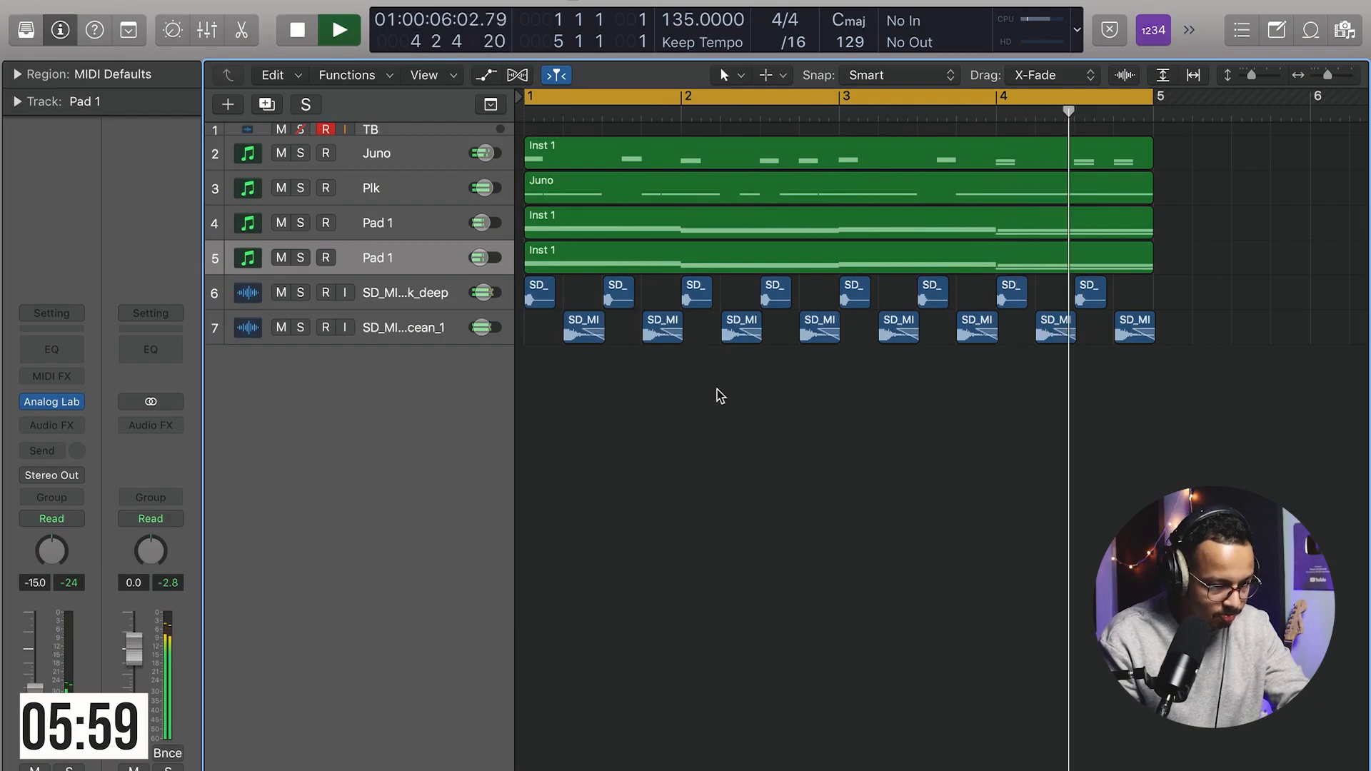
key(space)
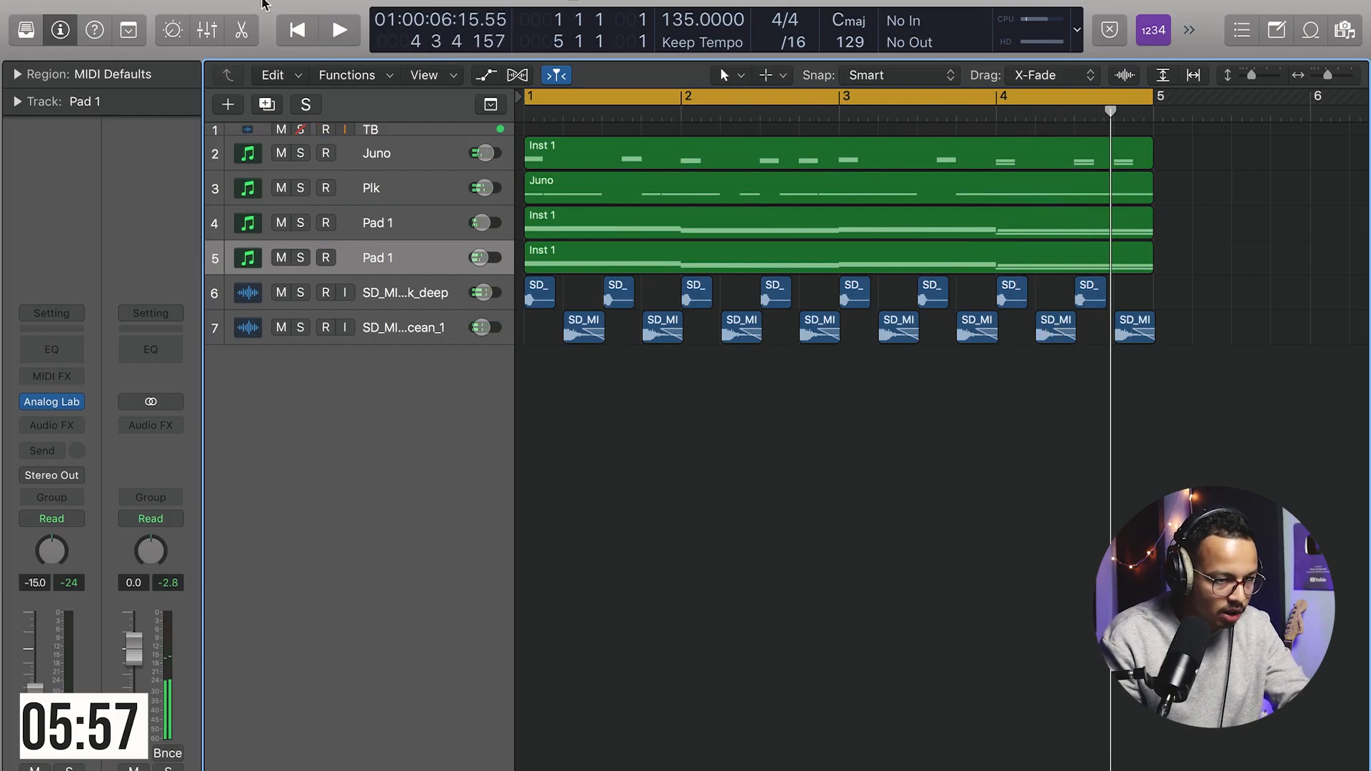
Step: Create a new software instrument track loaded with the VB-ROWDY plug-in in stereo
click(244, 2)
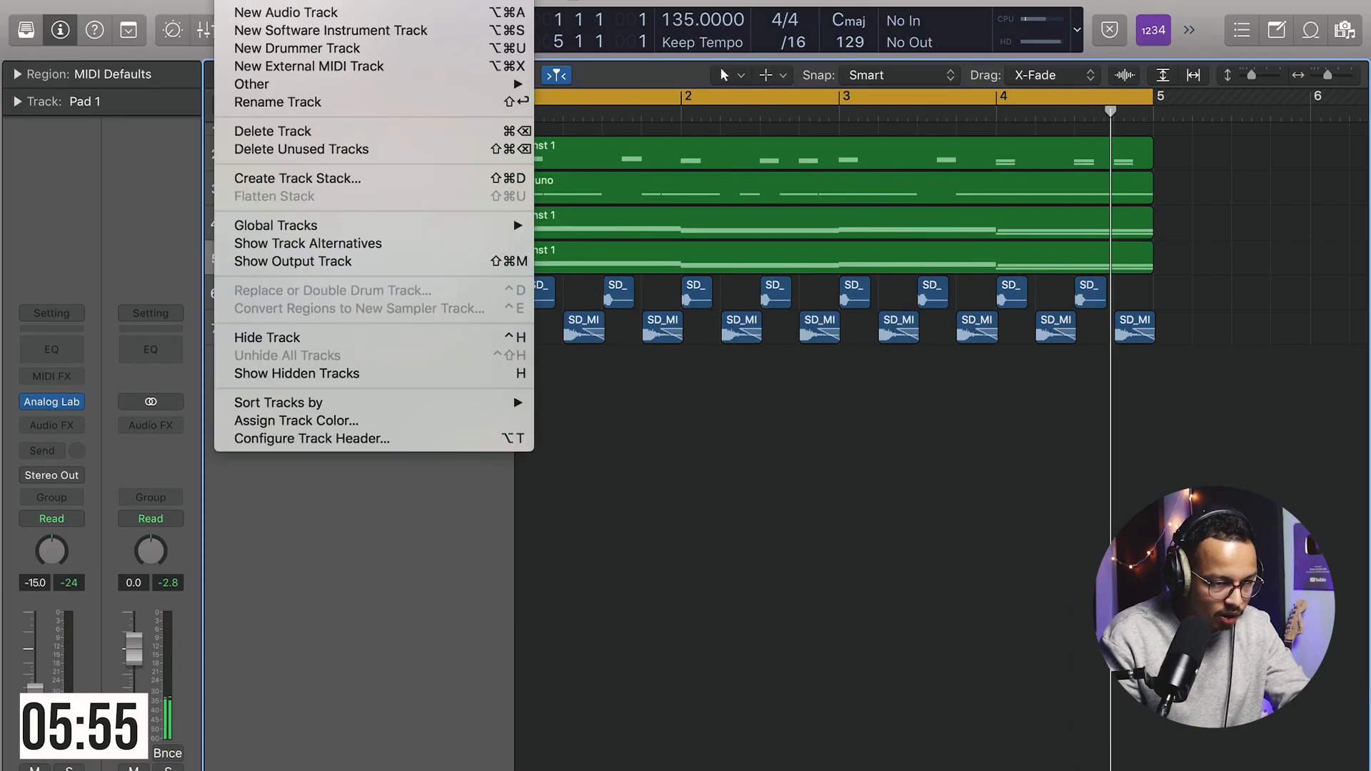
click(274, 32)
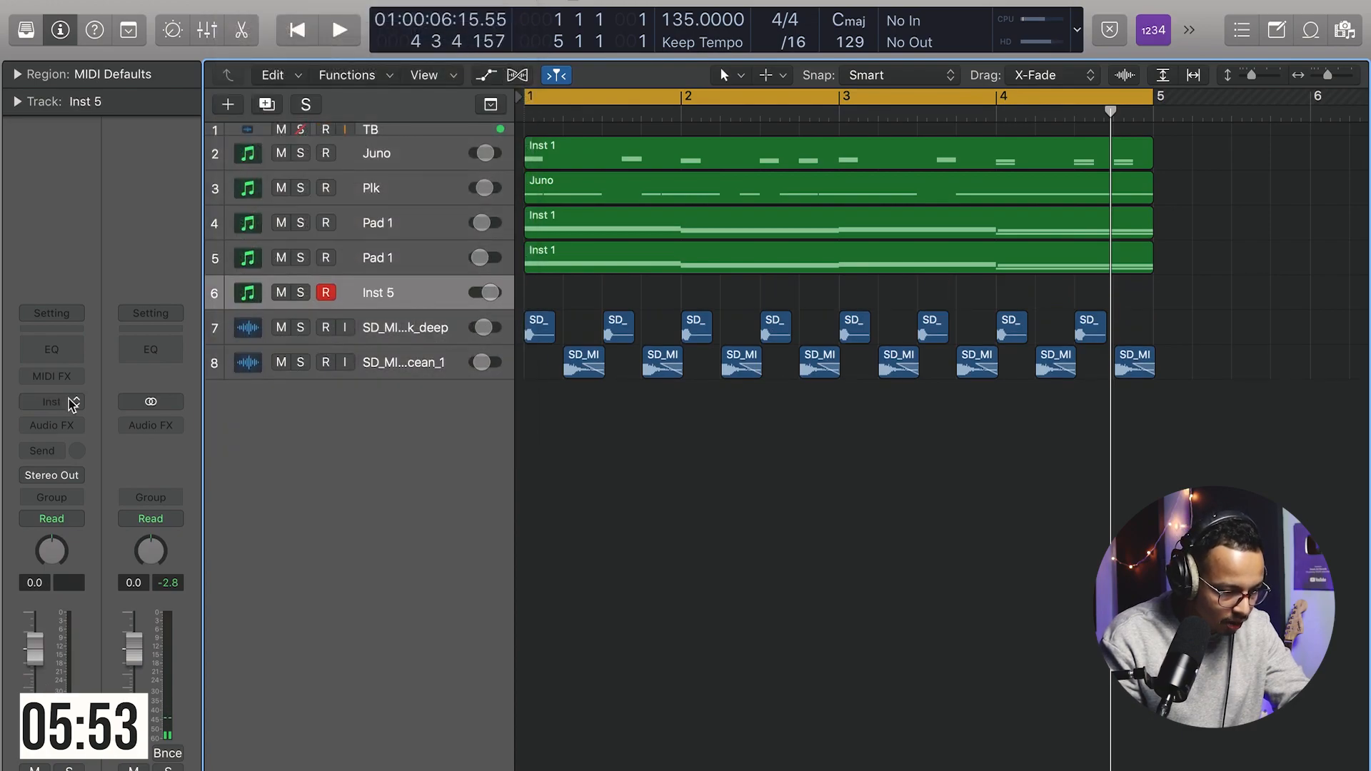
click(73, 402)
mouse_move(111, 477)
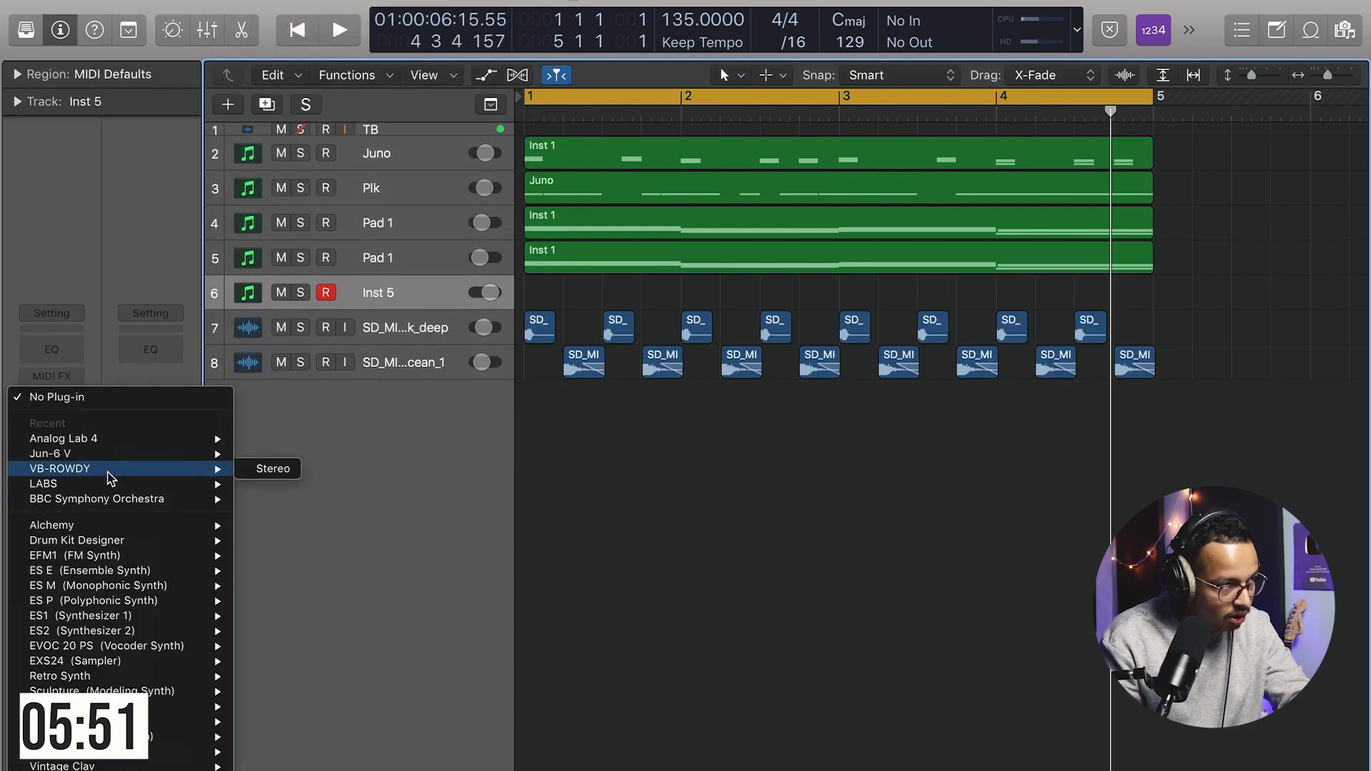
click(272, 469)
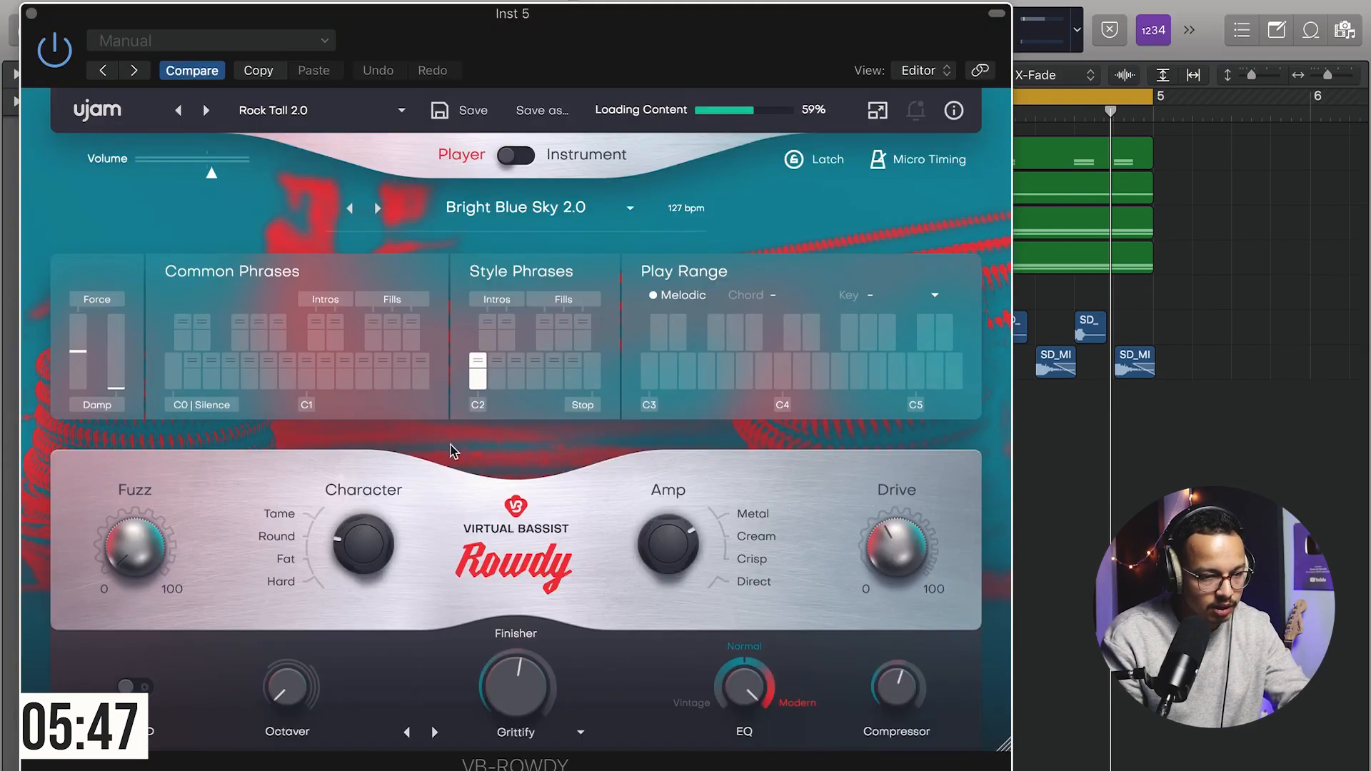
Step: Switch VB-ROWDY from Player to Instrument mode and close the plug-in window
click(517, 158)
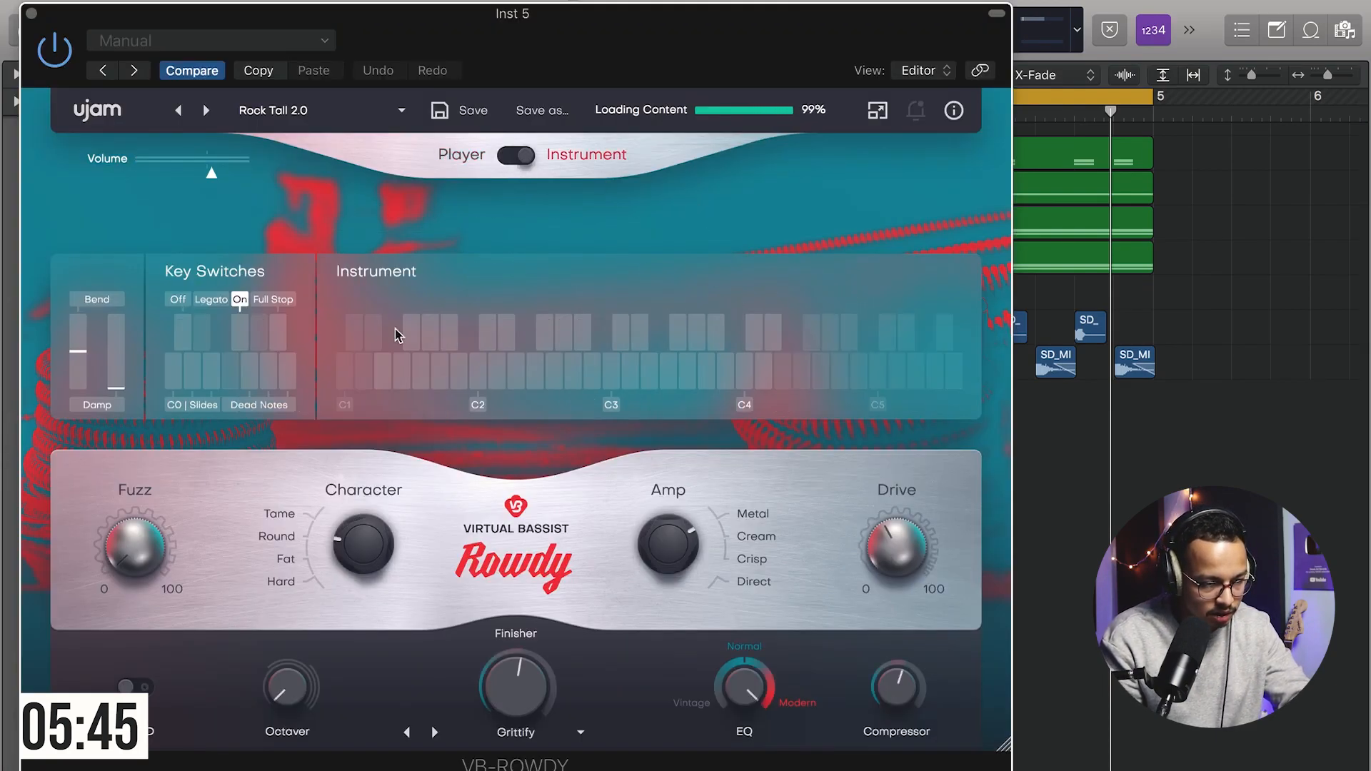
click(303, 114)
click(367, 221)
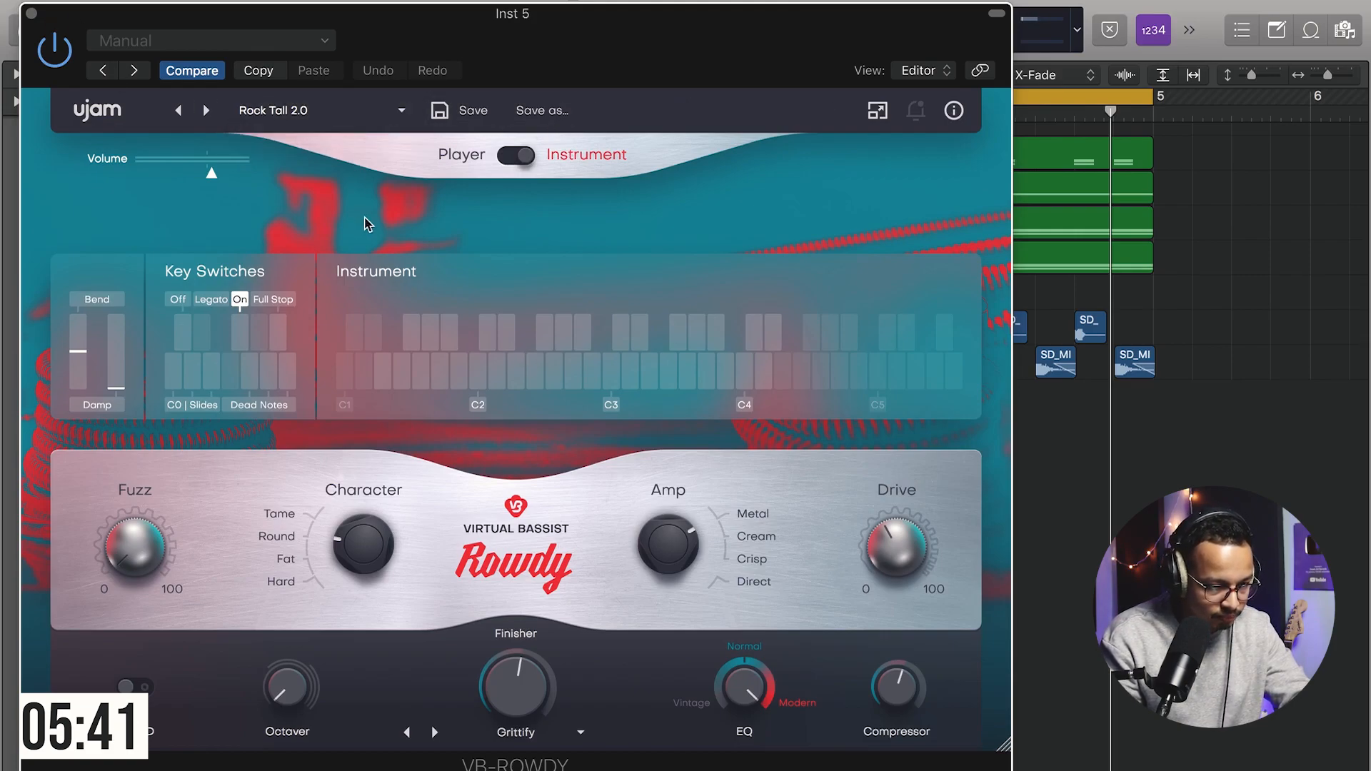
click(31, 14)
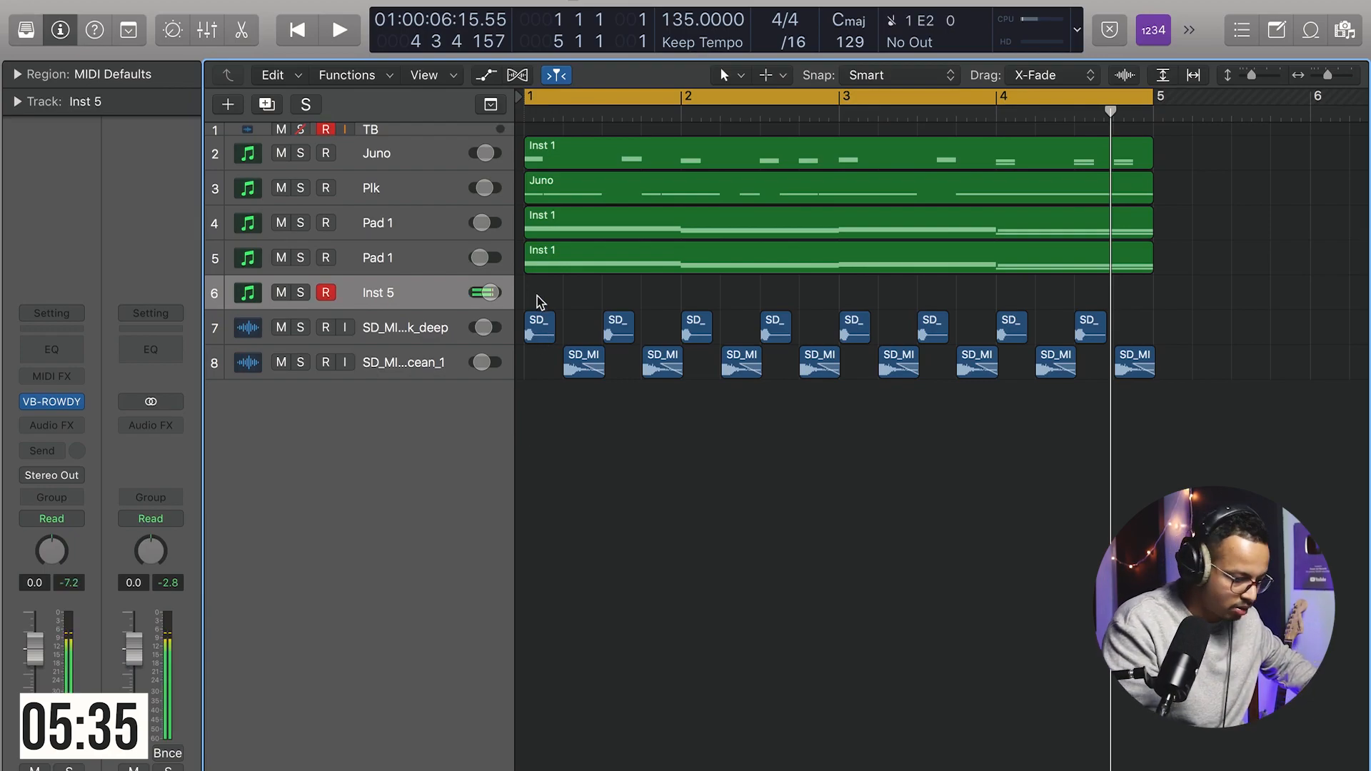
Step: Record a bass line on the Inst 5 track across bars 1 to 4
key(space)
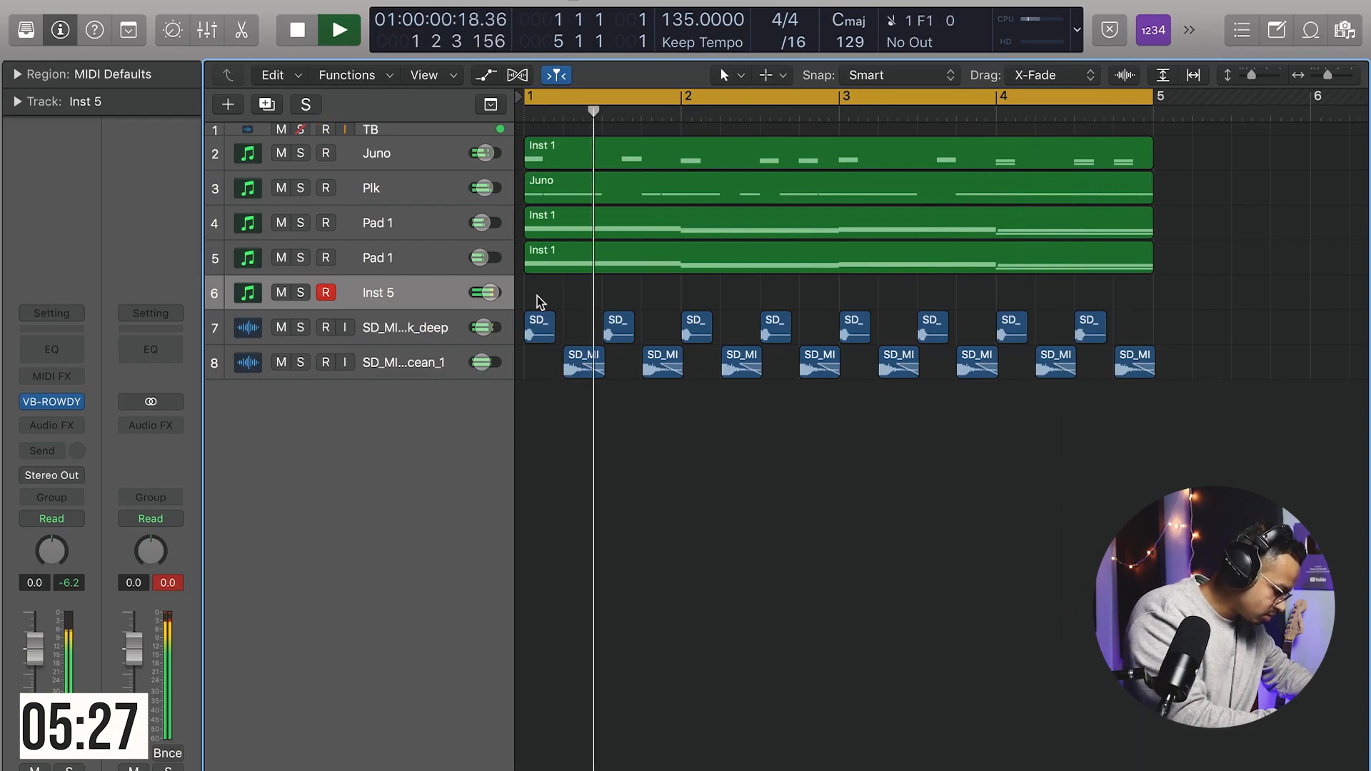
key(r)
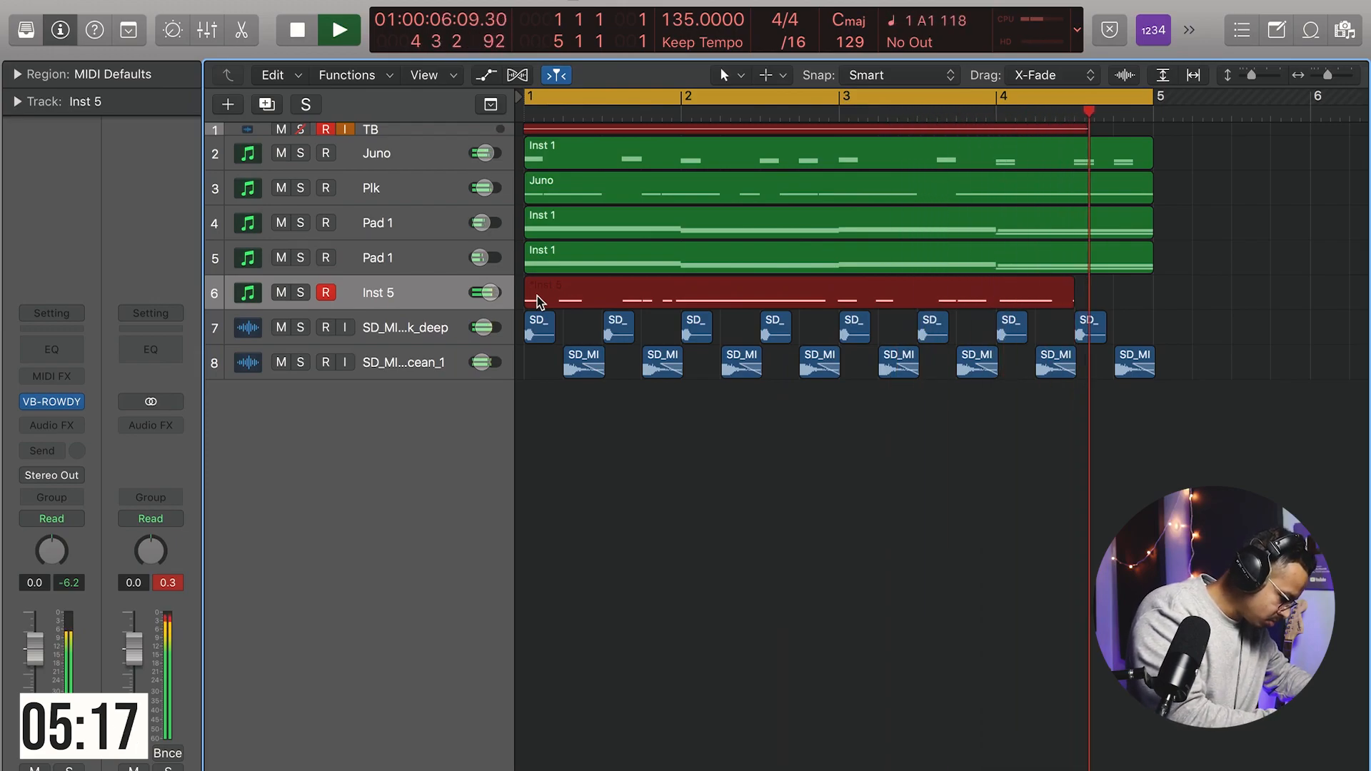
key(space)
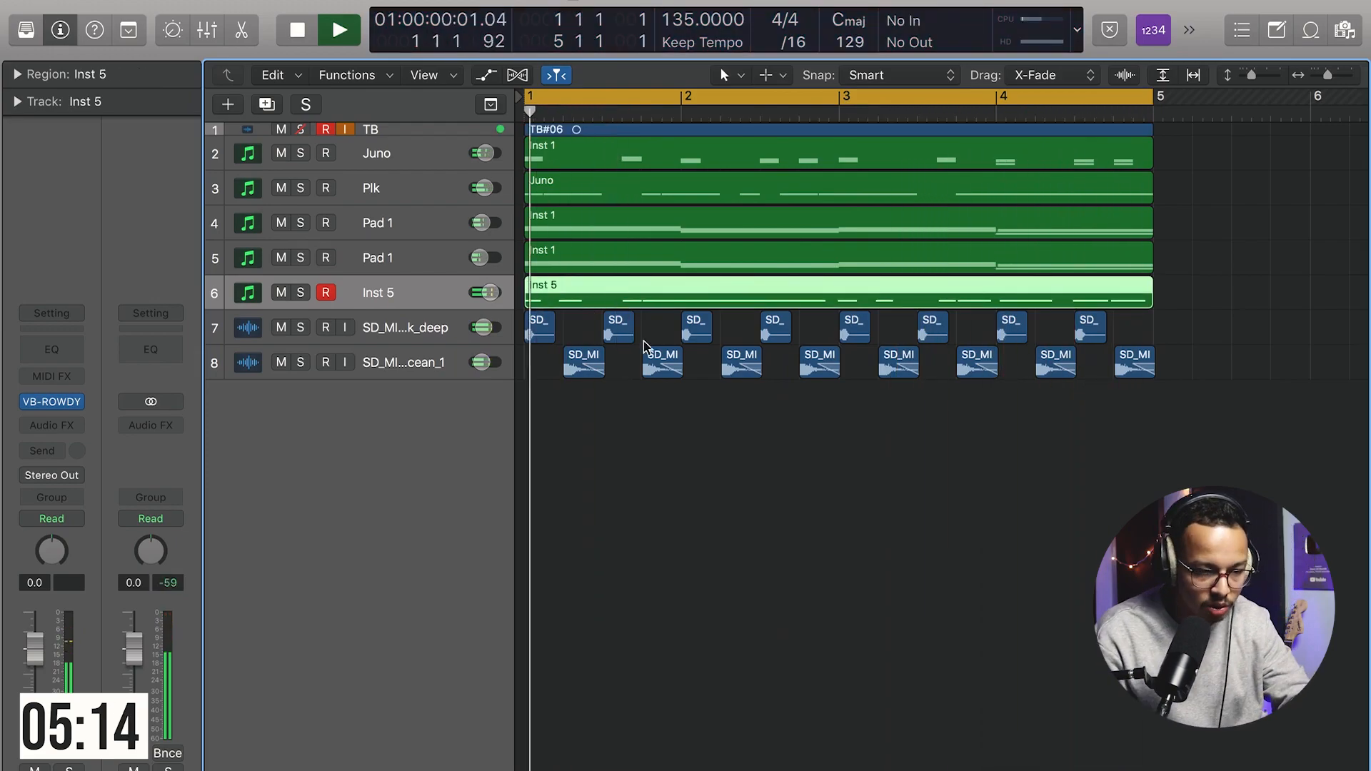
Step: Open the bass region in the piano roll, select all notes and scale-quantize them to G Major
key(p)
key(Delete)
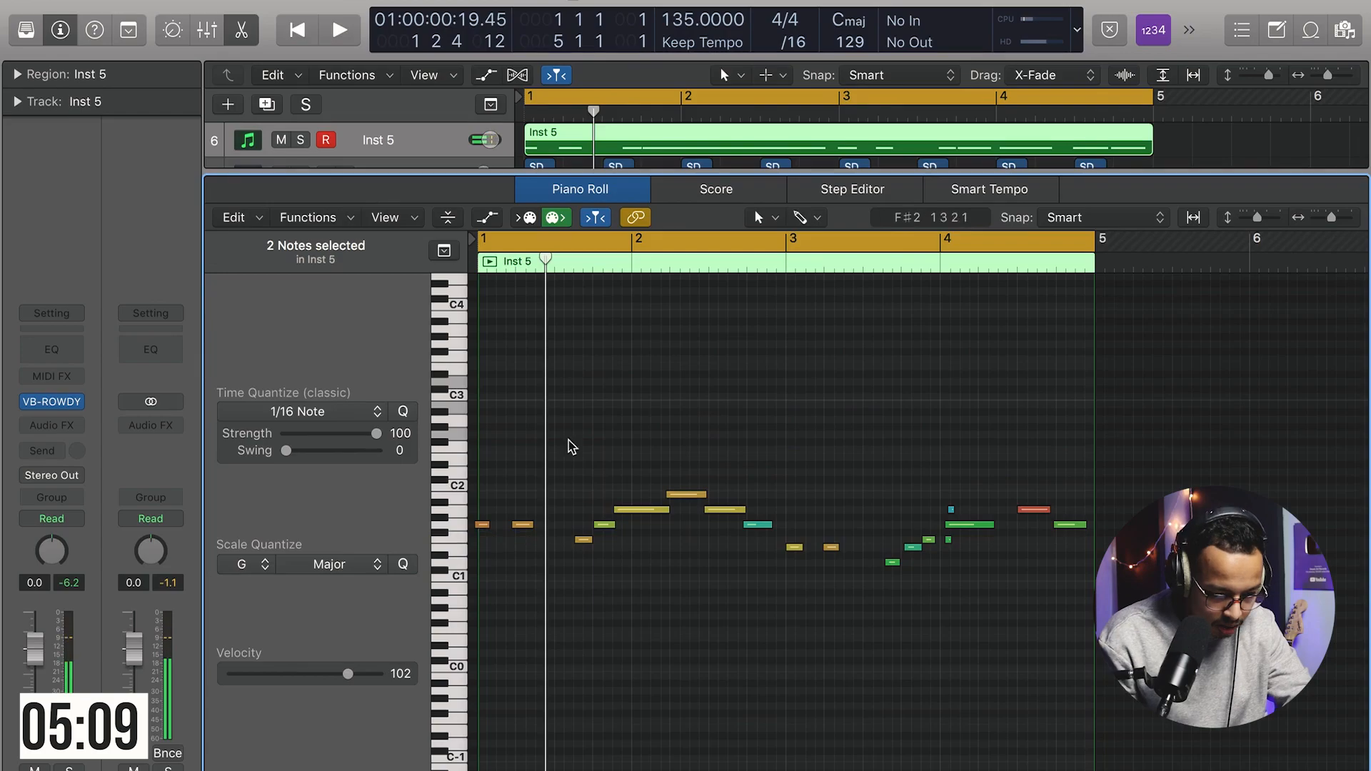
key(super+a)
key(space)
Step: Select all bass notes and time-quantize them to 1/8 Note
key(space)
key(super+a)
click(404, 564)
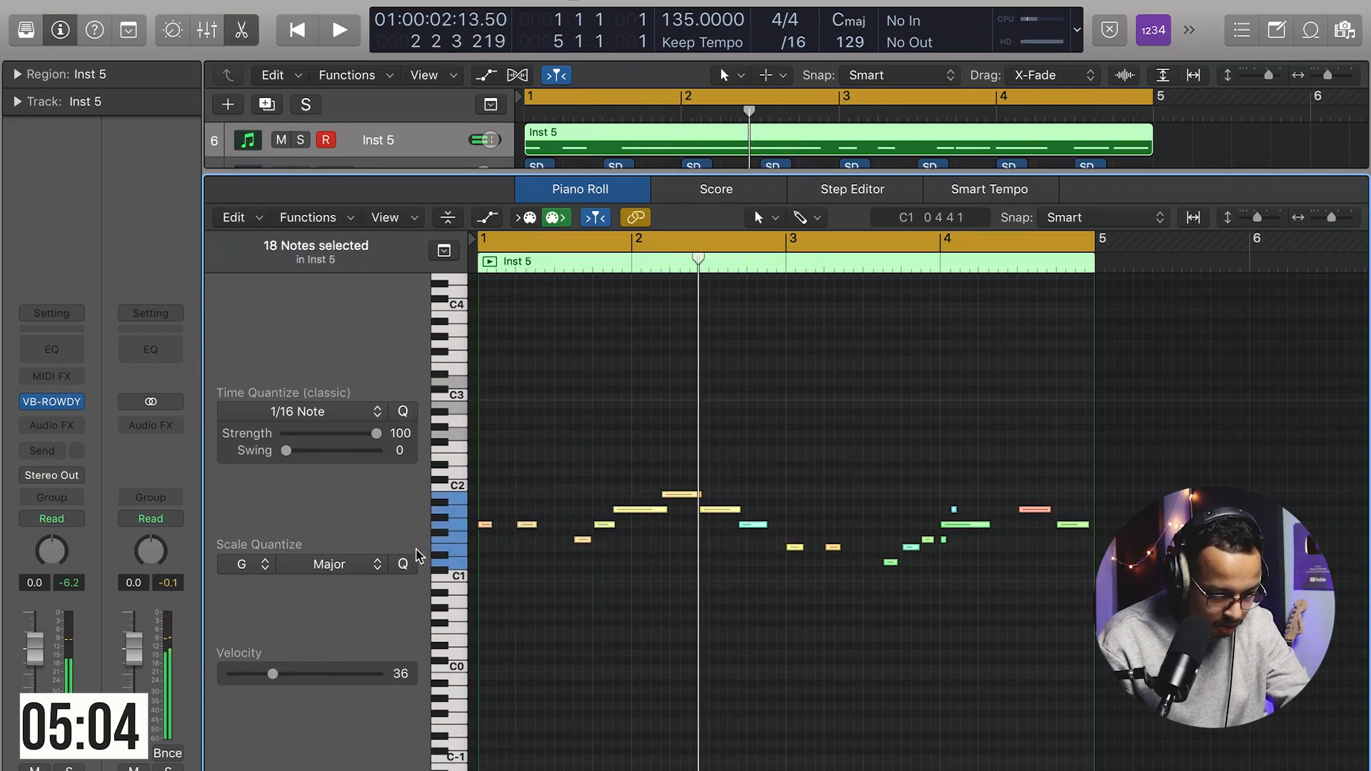
key(space)
key(space)
drag(772, 412, 647, 569)
key(super+a)
click(298, 412)
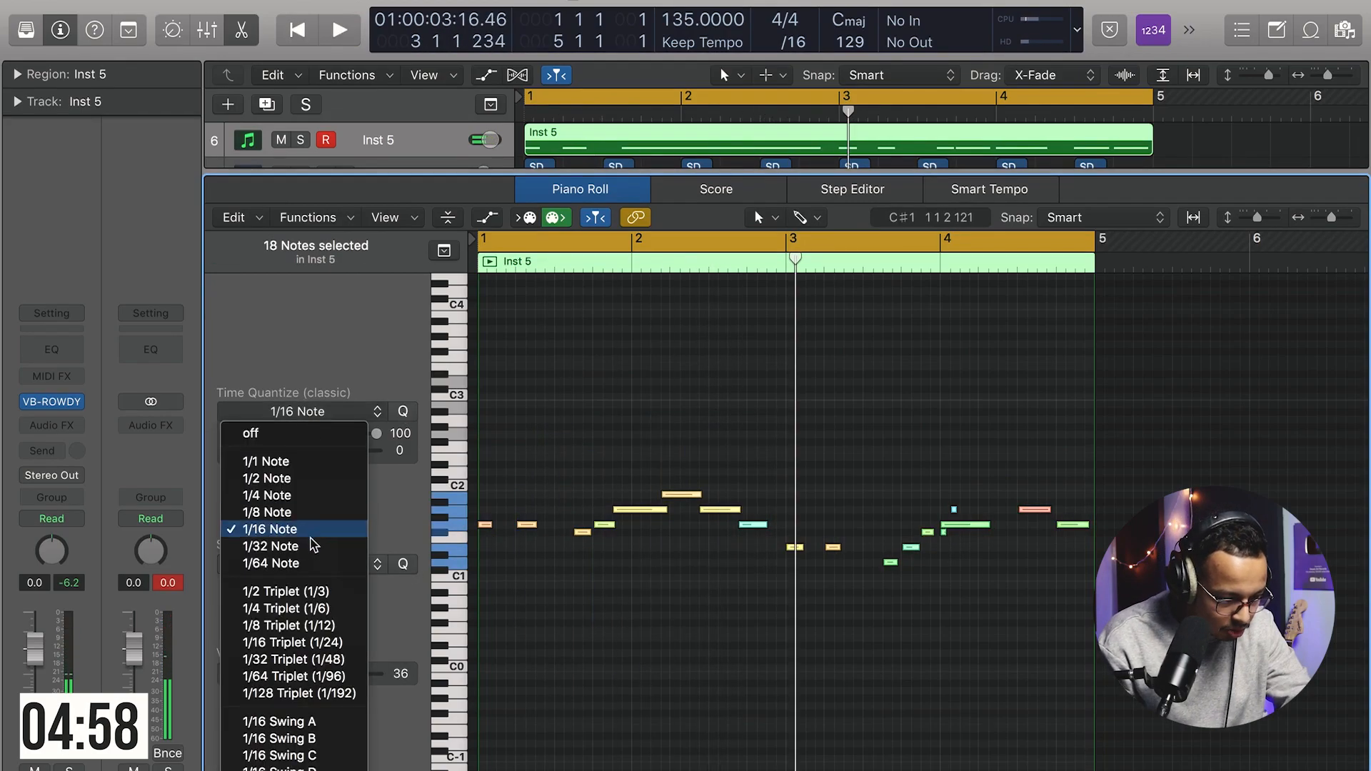
click(303, 513)
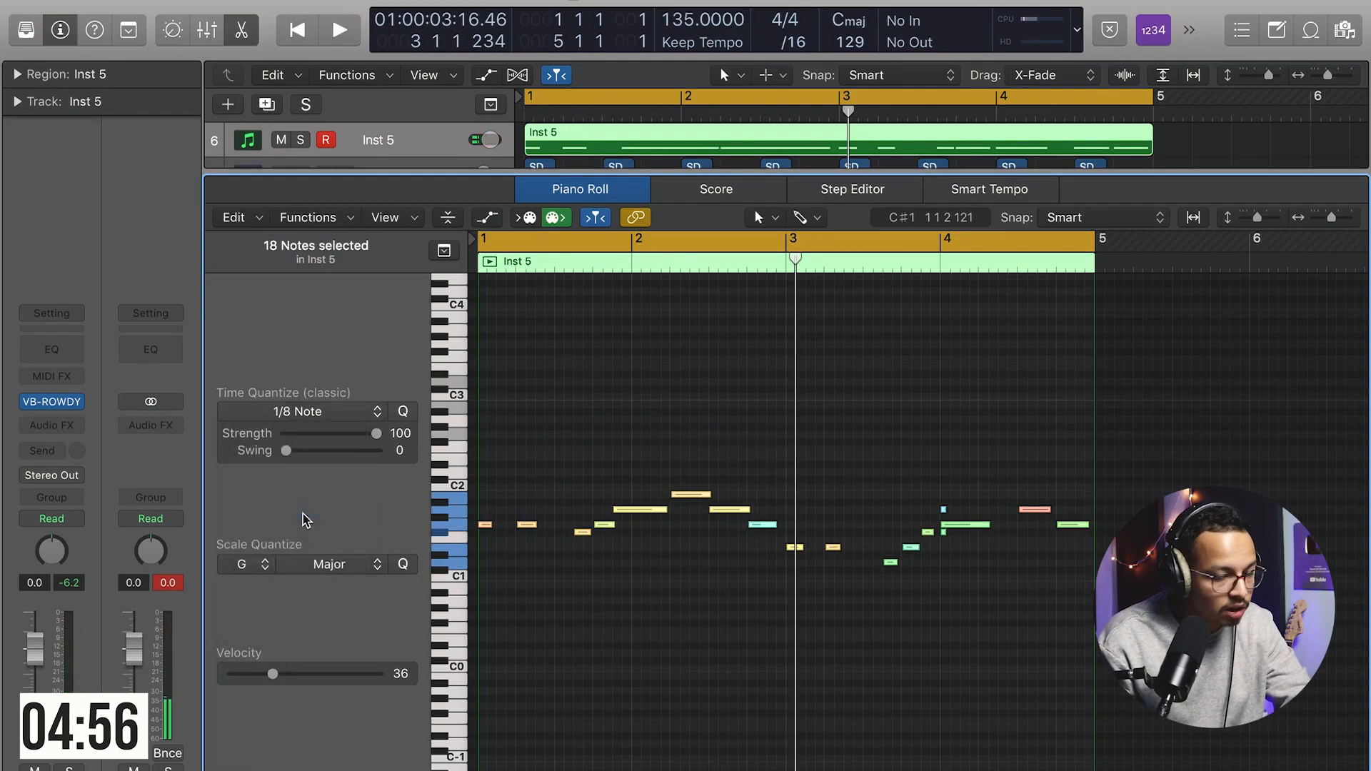
Step: Play back the bass line and raise three bass notes in bar 3 into a rising run
key(space)
click(670, 570)
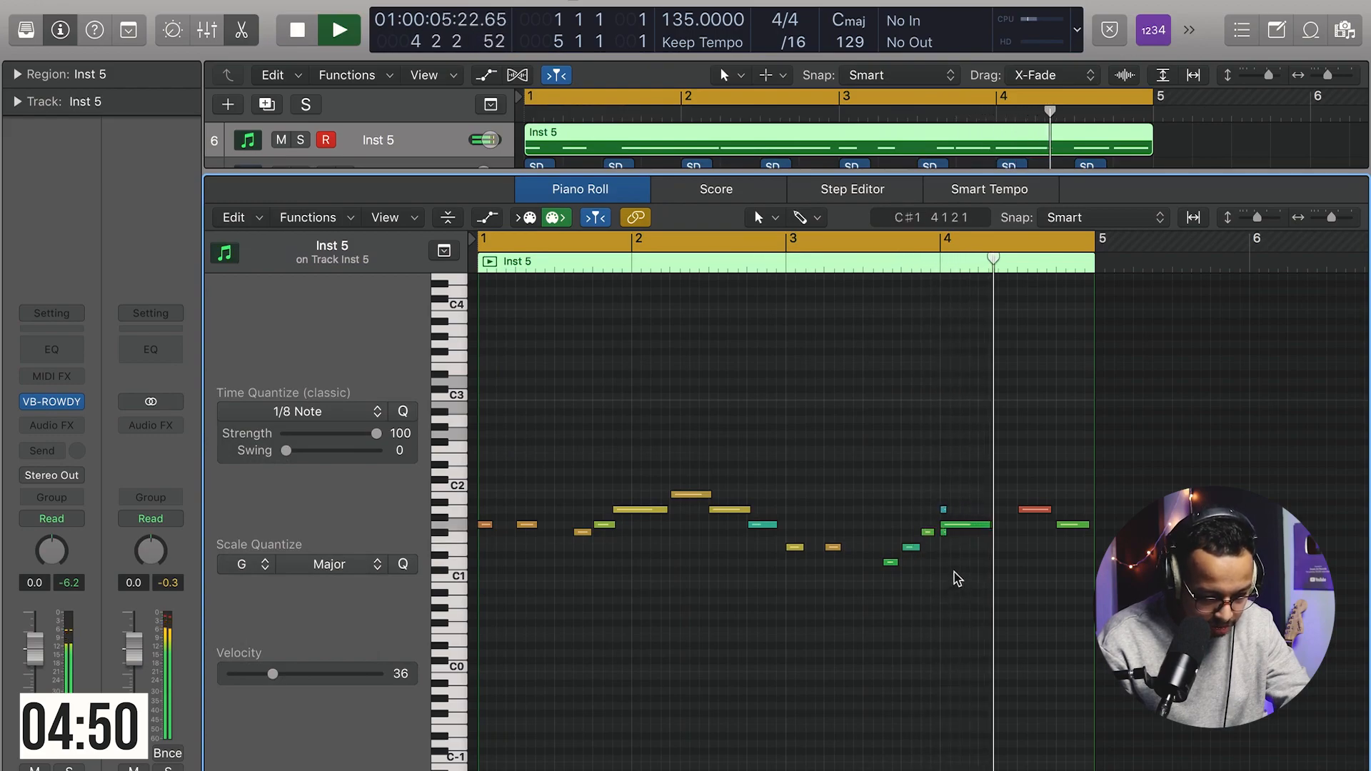
key(space)
click(891, 564)
drag(889, 564, 889, 548)
drag(910, 548, 910, 533)
drag(928, 533, 928, 525)
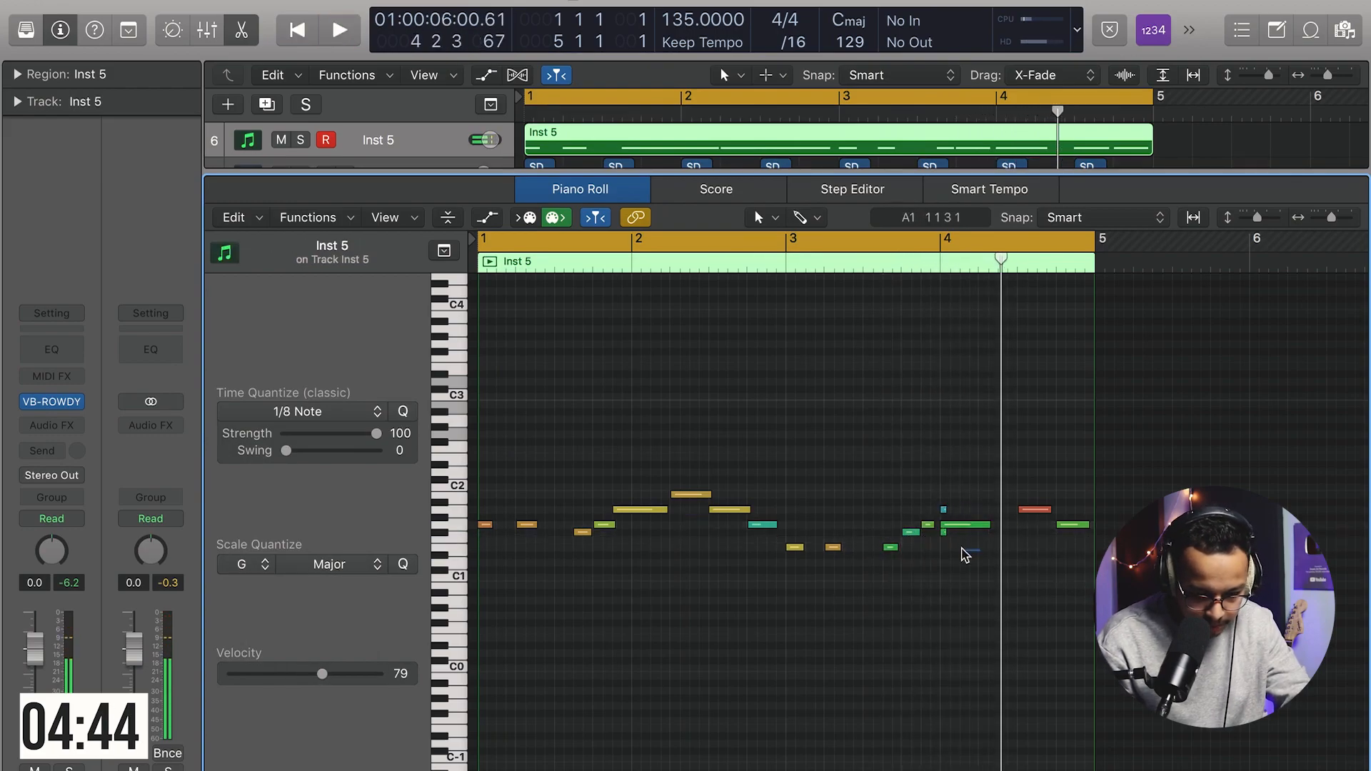
Step: Delete a bass note at the start of bar 4 and add a higher note later in the bar
click(943, 510)
key(Delete)
super+click(996, 495)
Step: Select the last seven bass notes in bars 3 and 4 and raise their velocity slightly
key(space)
drag(1090, 571, 877, 411)
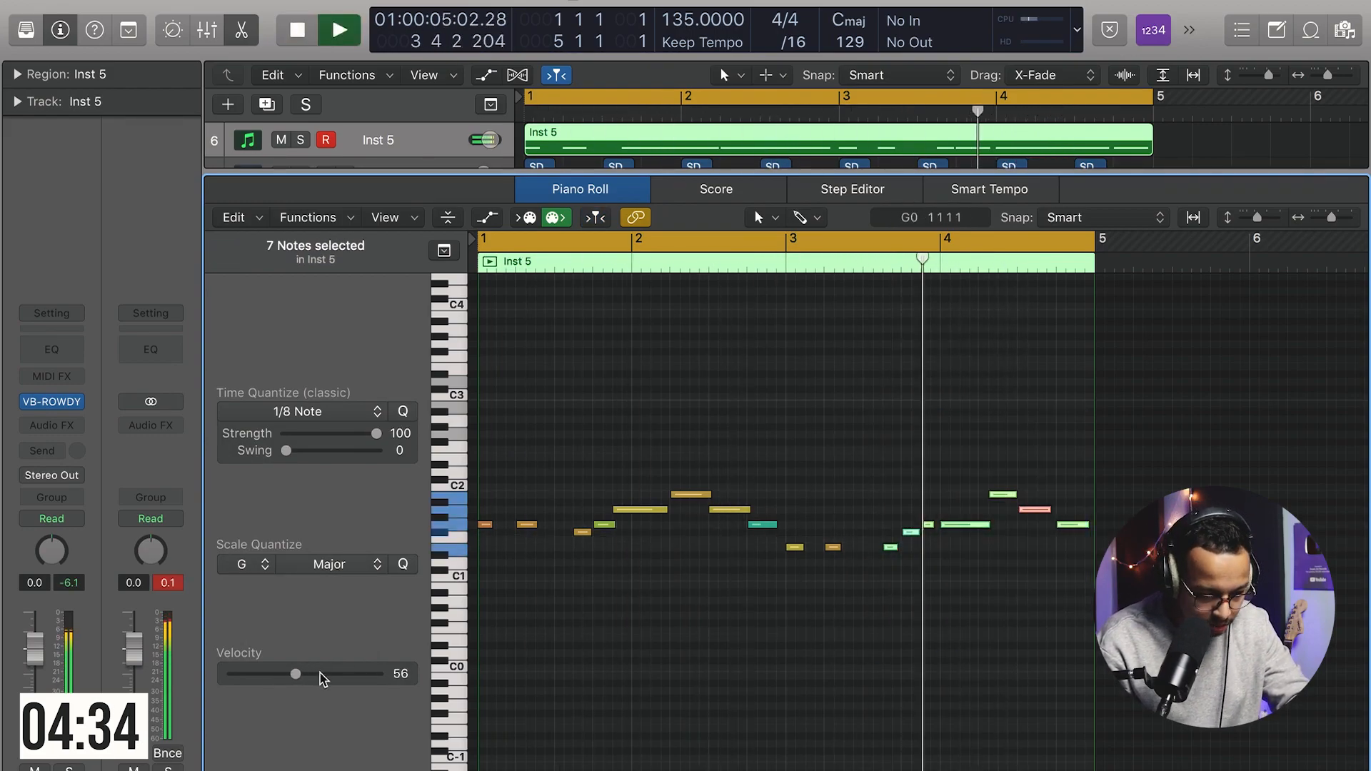
drag(320, 675, 329, 674)
Step: Close the piano roll, turn off record-enable on the Inst 5 track and play the project
click(918, 372)
key(p)
click(842, 471)
click(327, 293)
key(space)
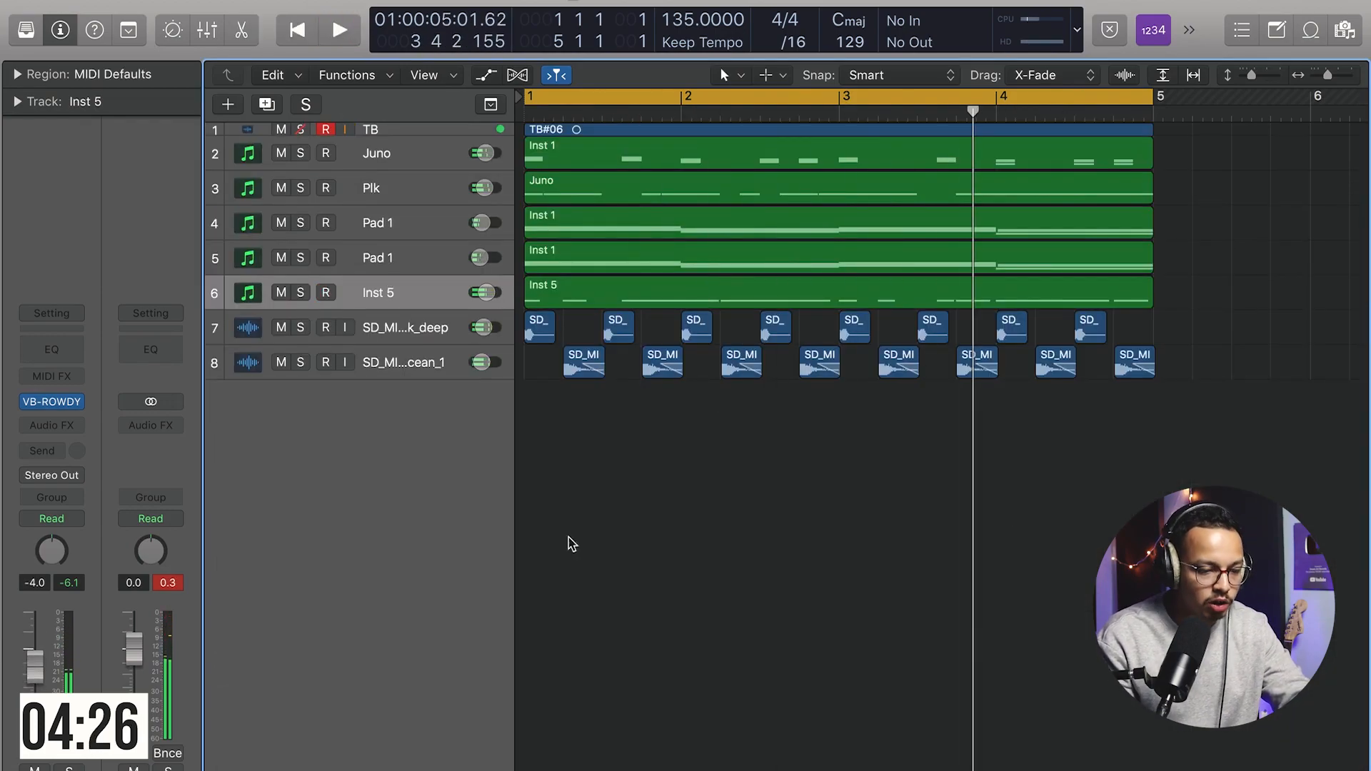
Step: Preview the SD_MIDNIGHT_clap_clean.wav sample in Finder
mouse_move(722, 770)
click(386, 766)
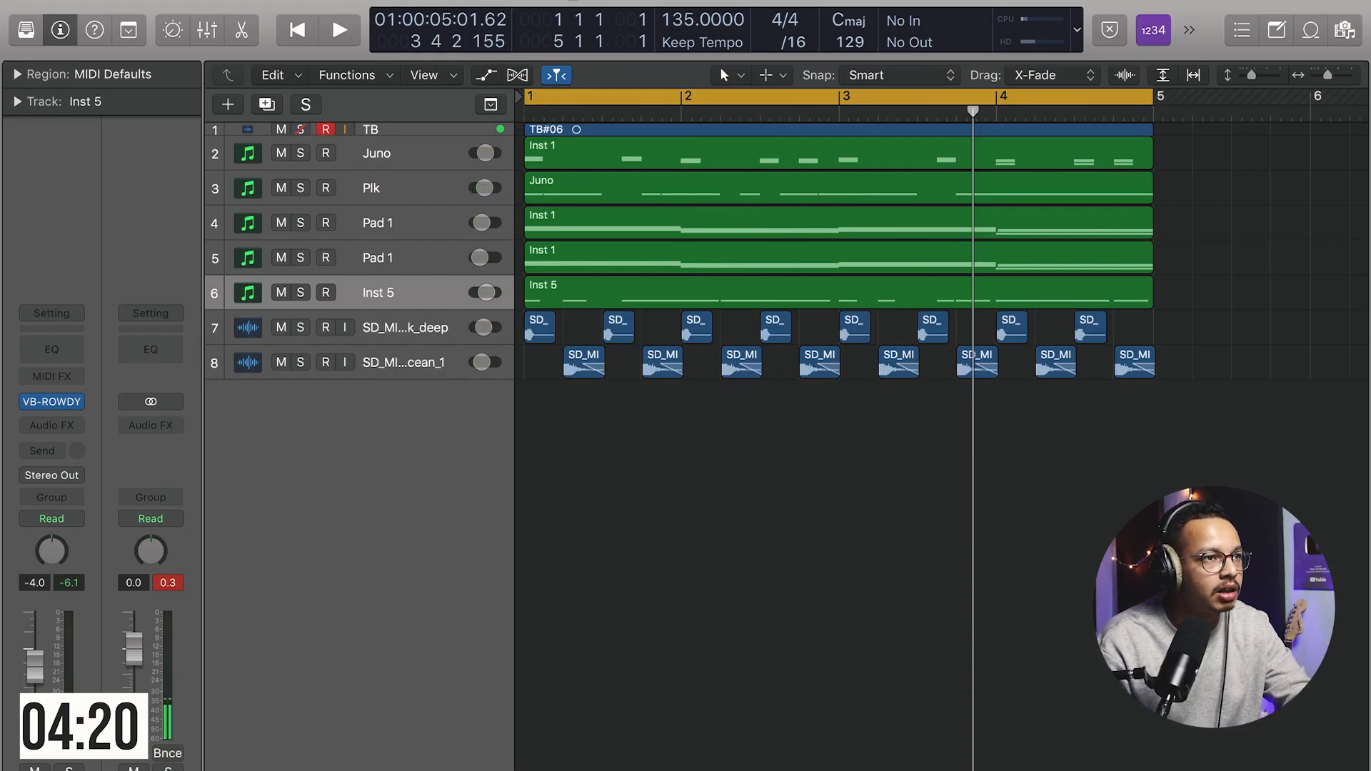
key(space)
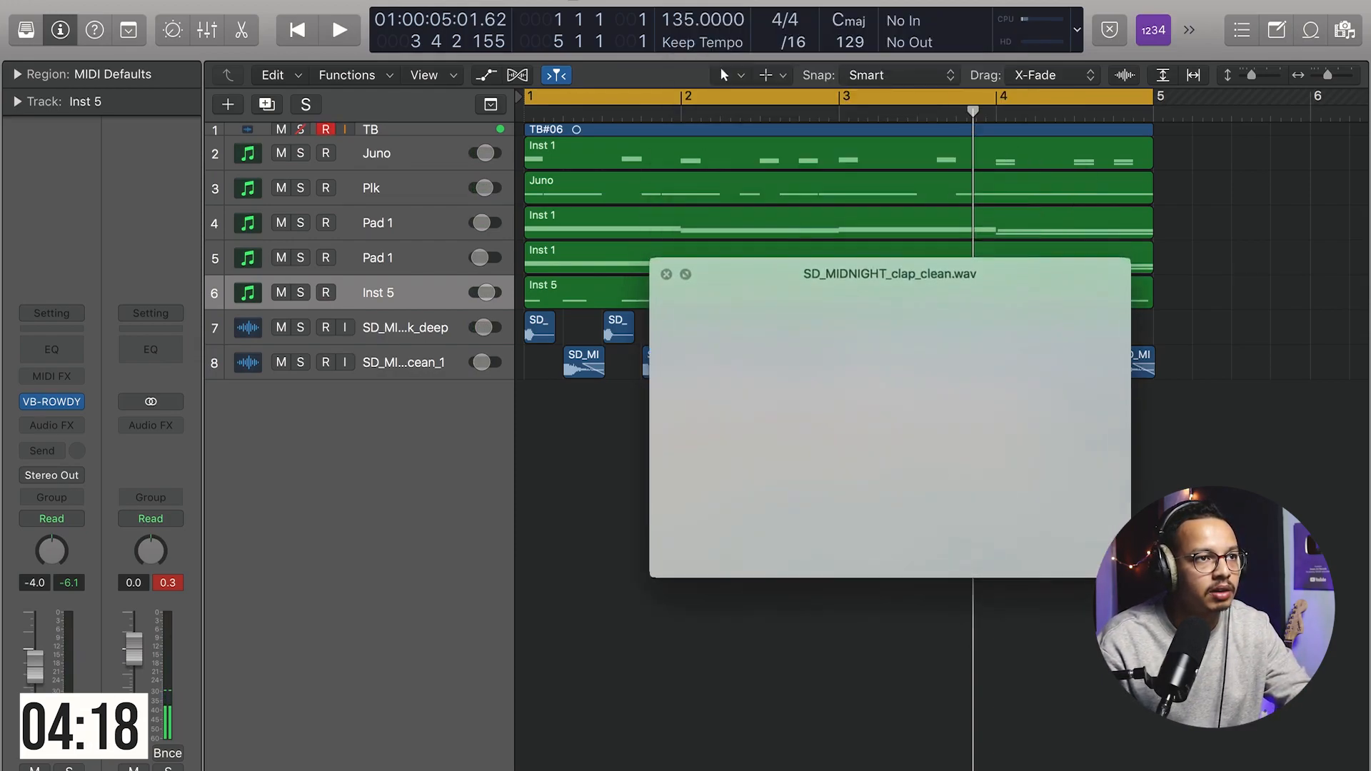
key(space)
Step: Import the clap_clean sample onto a new track on beat 2 of bar 1 and copy it to beat 4
drag(1043, 47, 652, 478)
click(478, 426)
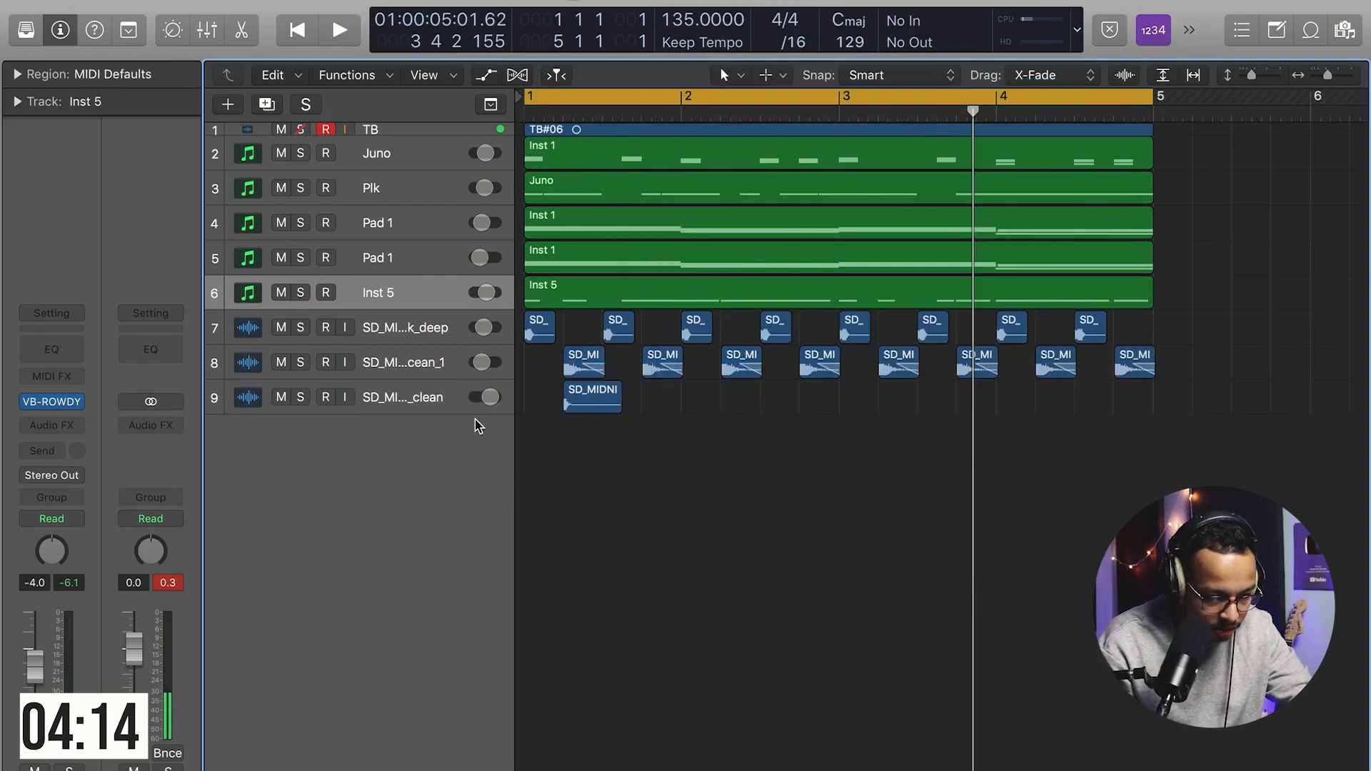
drag(620, 404, 690, 422)
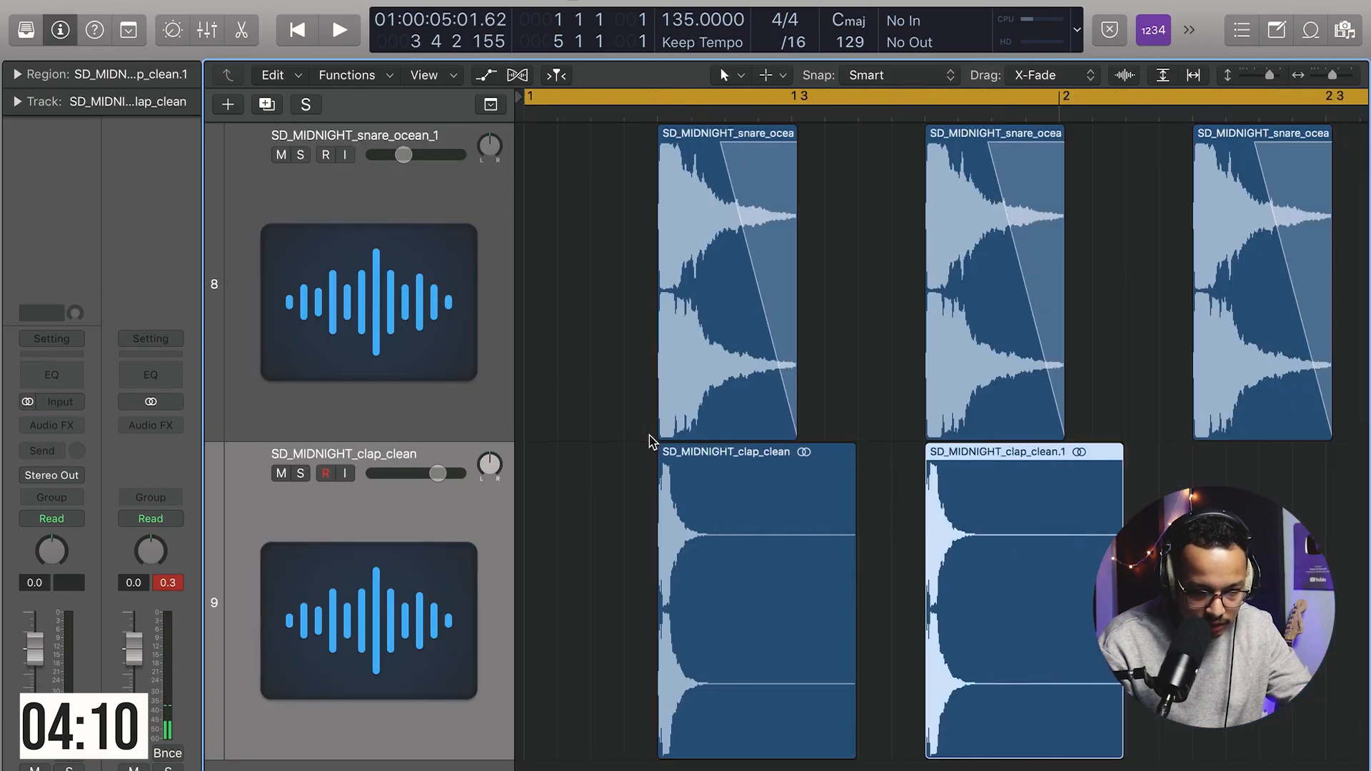
Step: Select both clap regions and repeat the clap pattern across bars 1 to 4
click(1251, 76)
click(1160, 76)
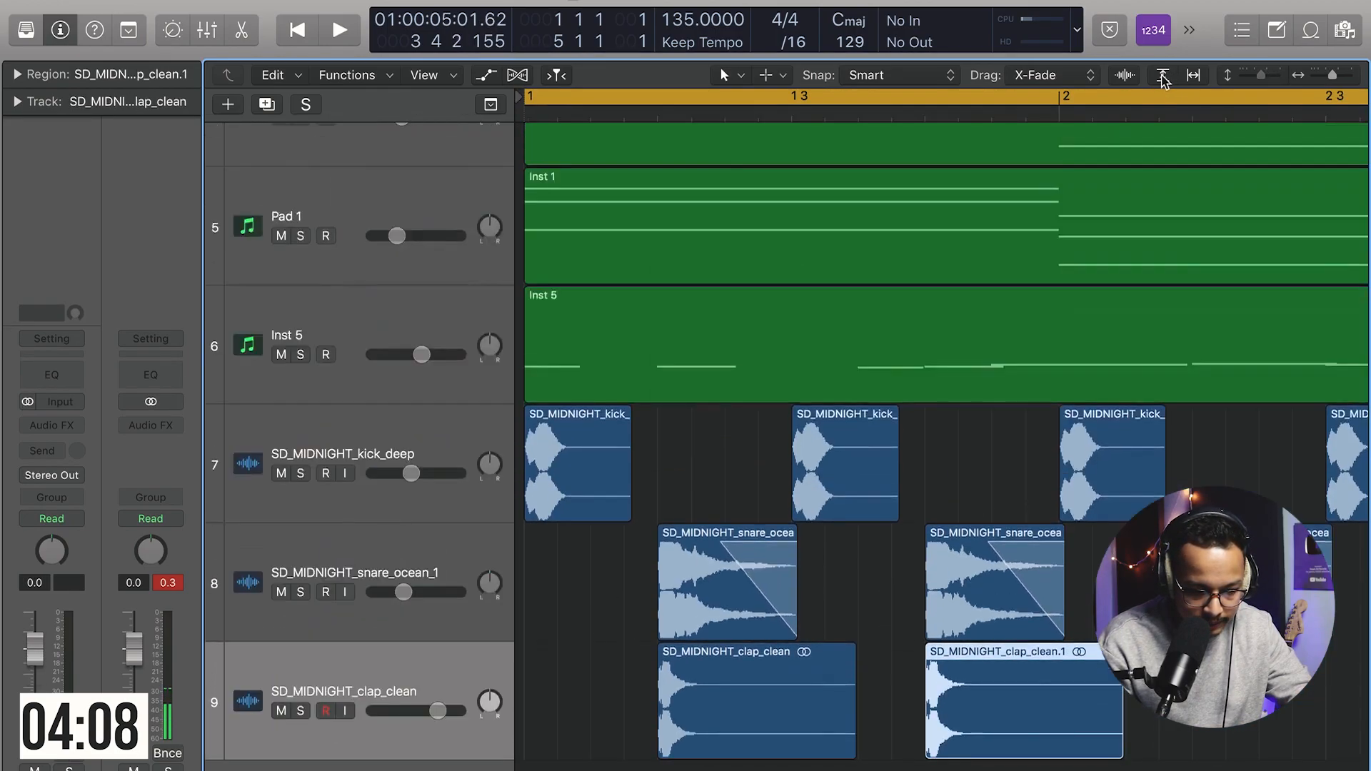
scroll(960, 510, down, 10)
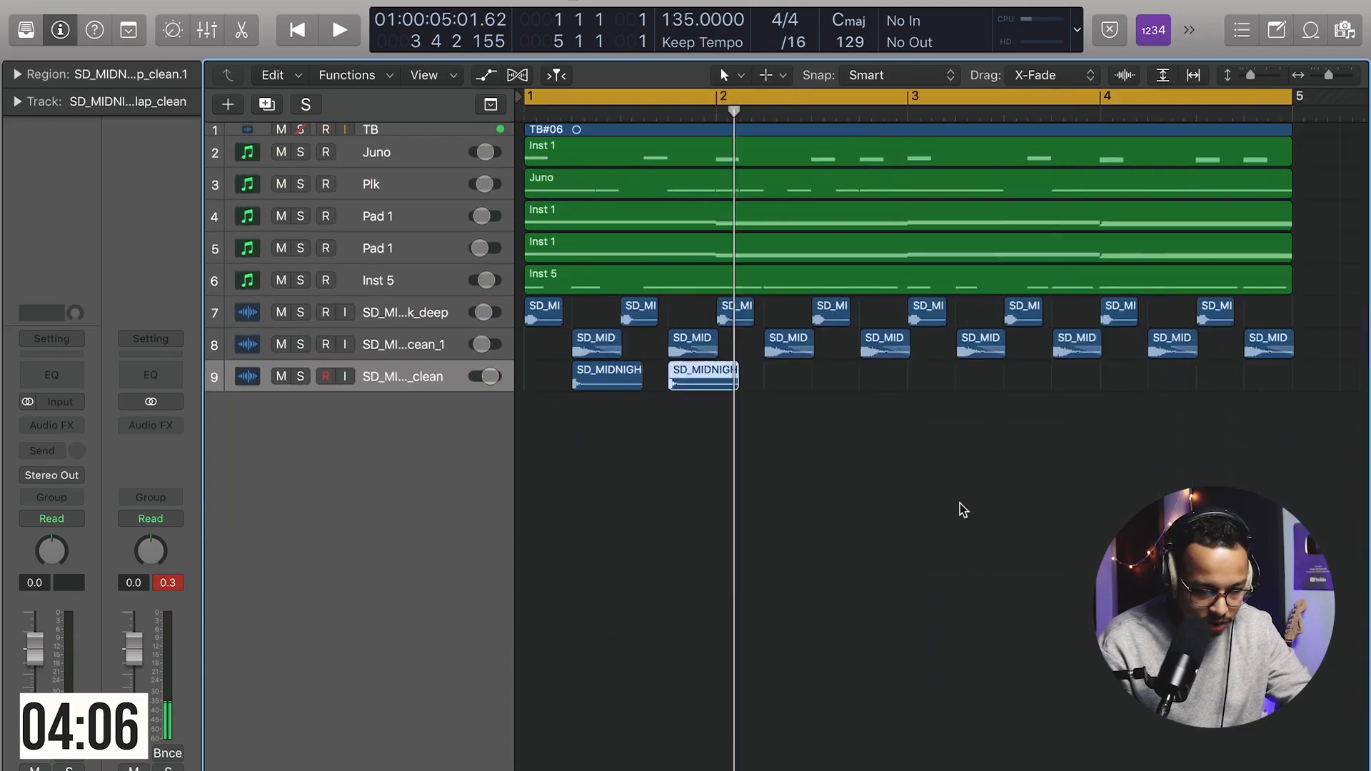
scroll(959, 510, up, 5)
drag(750, 473, 646, 375)
drag(814, 396, 765, 372)
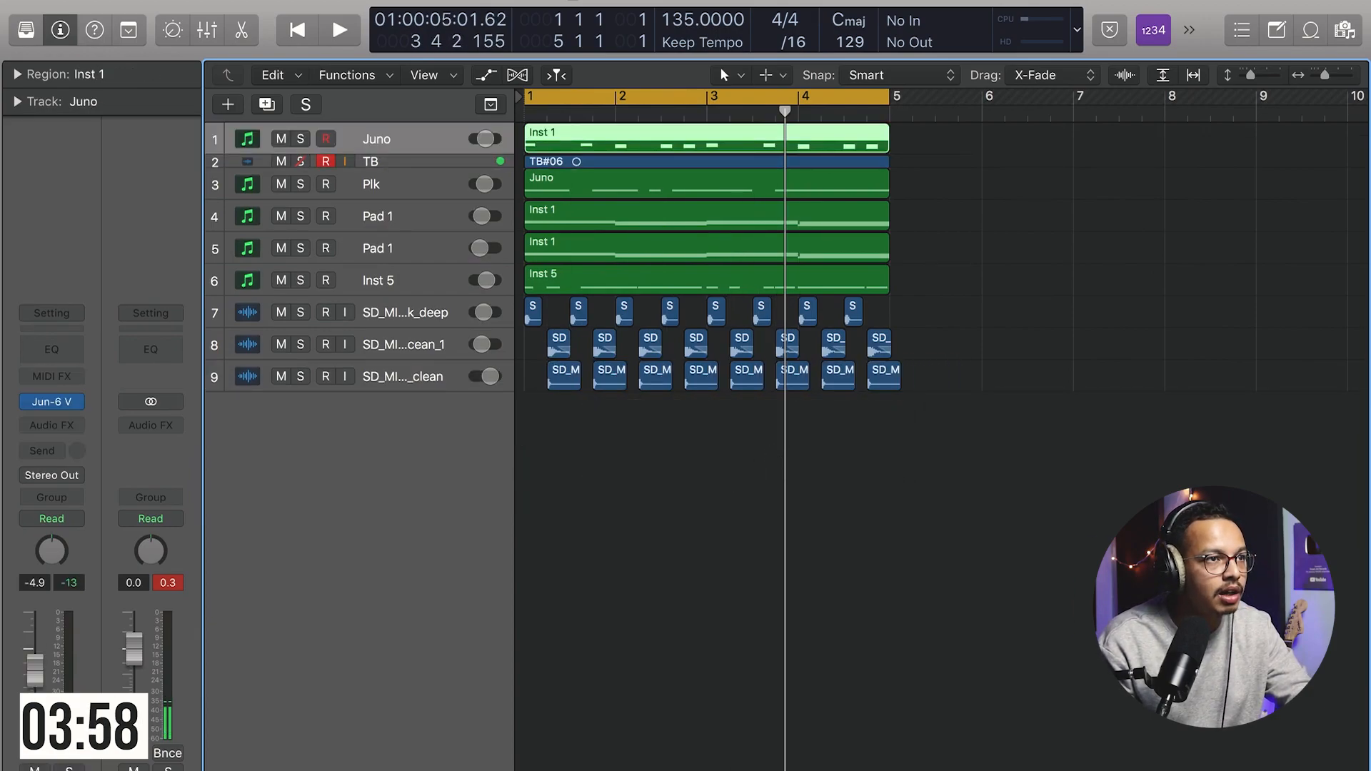
Step: Import SD_MIDNIGHT_clap_down.wav onto a new track at bar 1 beat 4 and repeat it through bar 4
key(space)
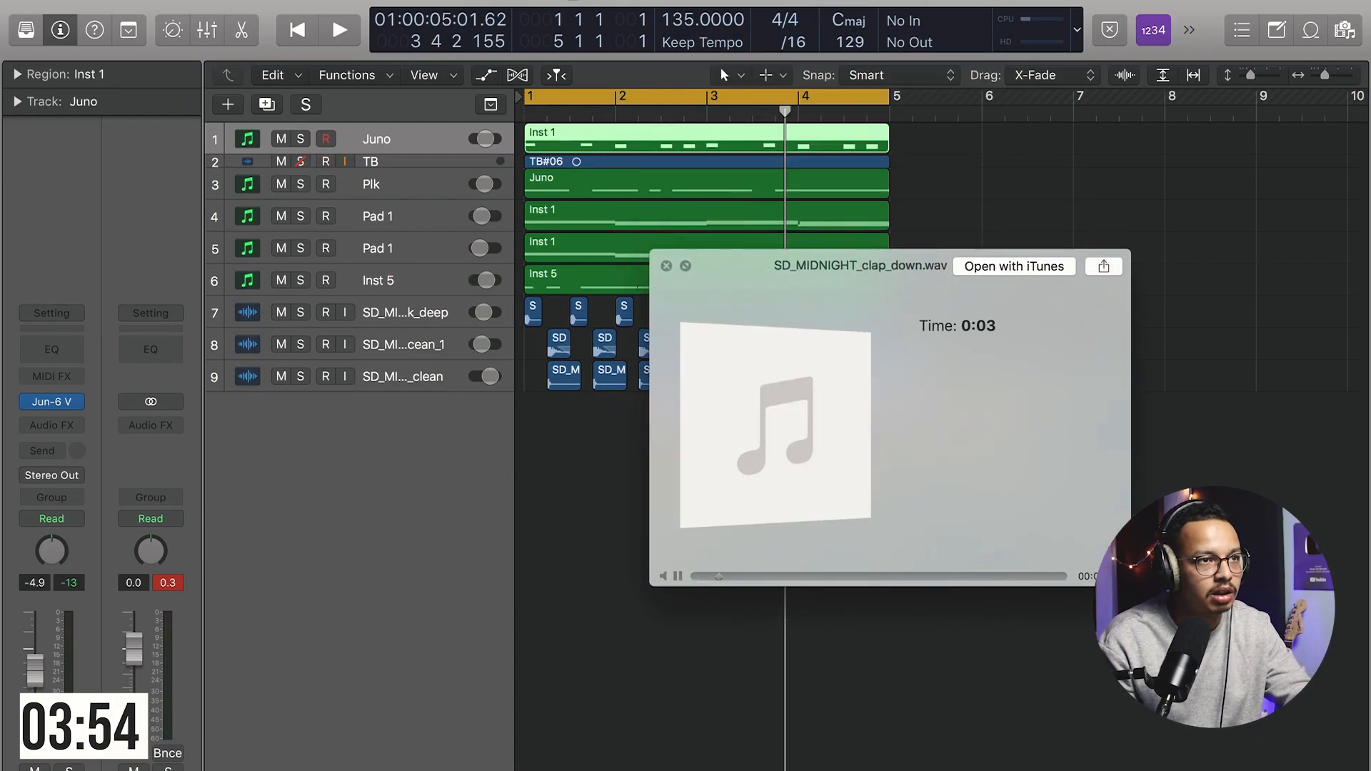
key(space)
drag(915, 91, 591, 496)
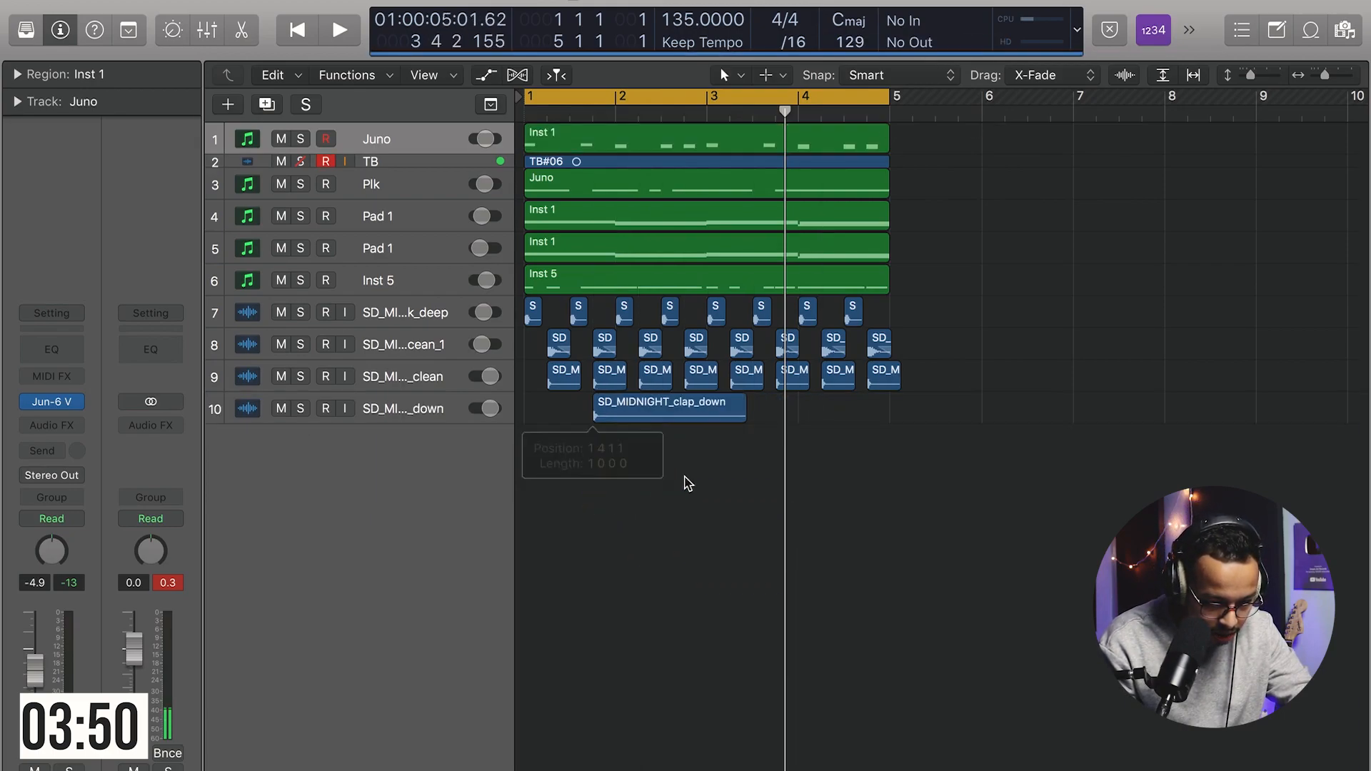
click(686, 476)
drag(738, 419, 903, 414)
Step: Create a duplicate Plk track with the Wire Pluck sound and copy the pluck region onto it
click(381, 195)
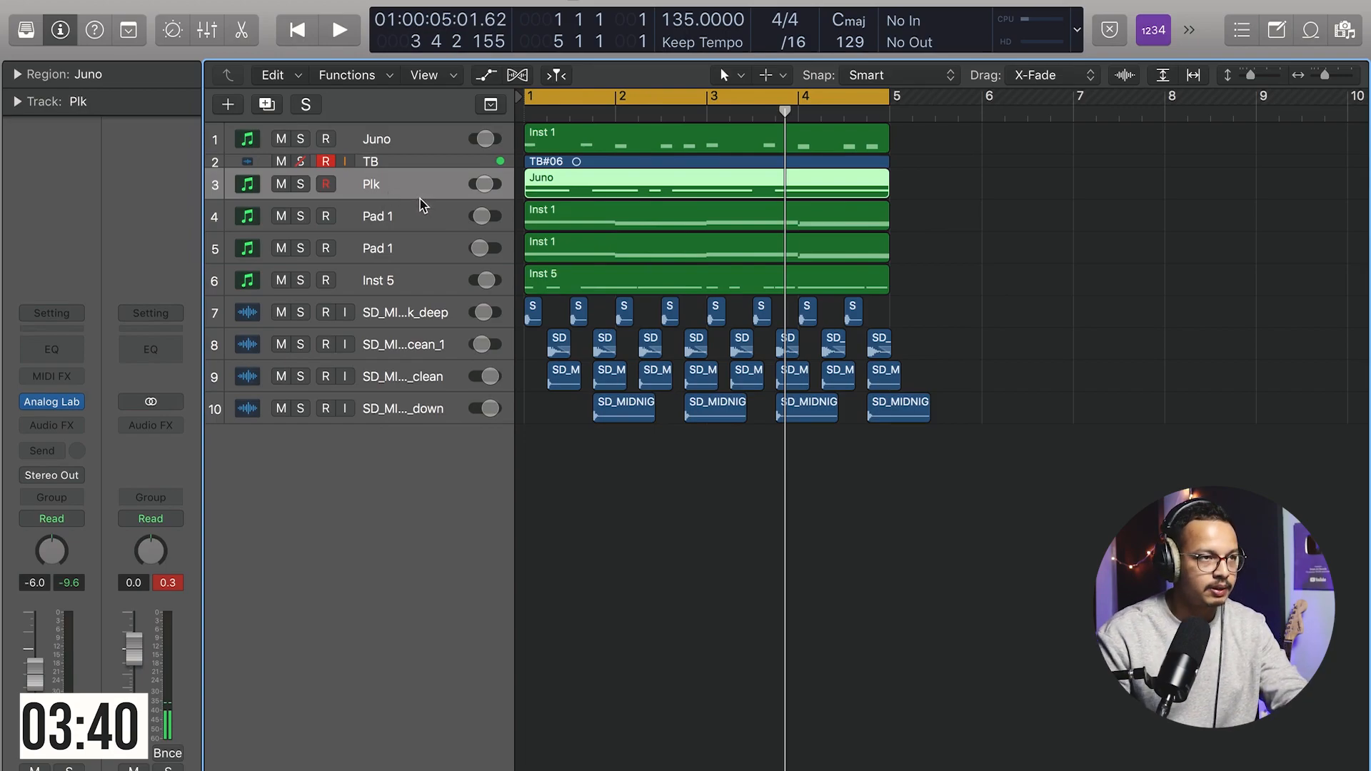
key(super+d)
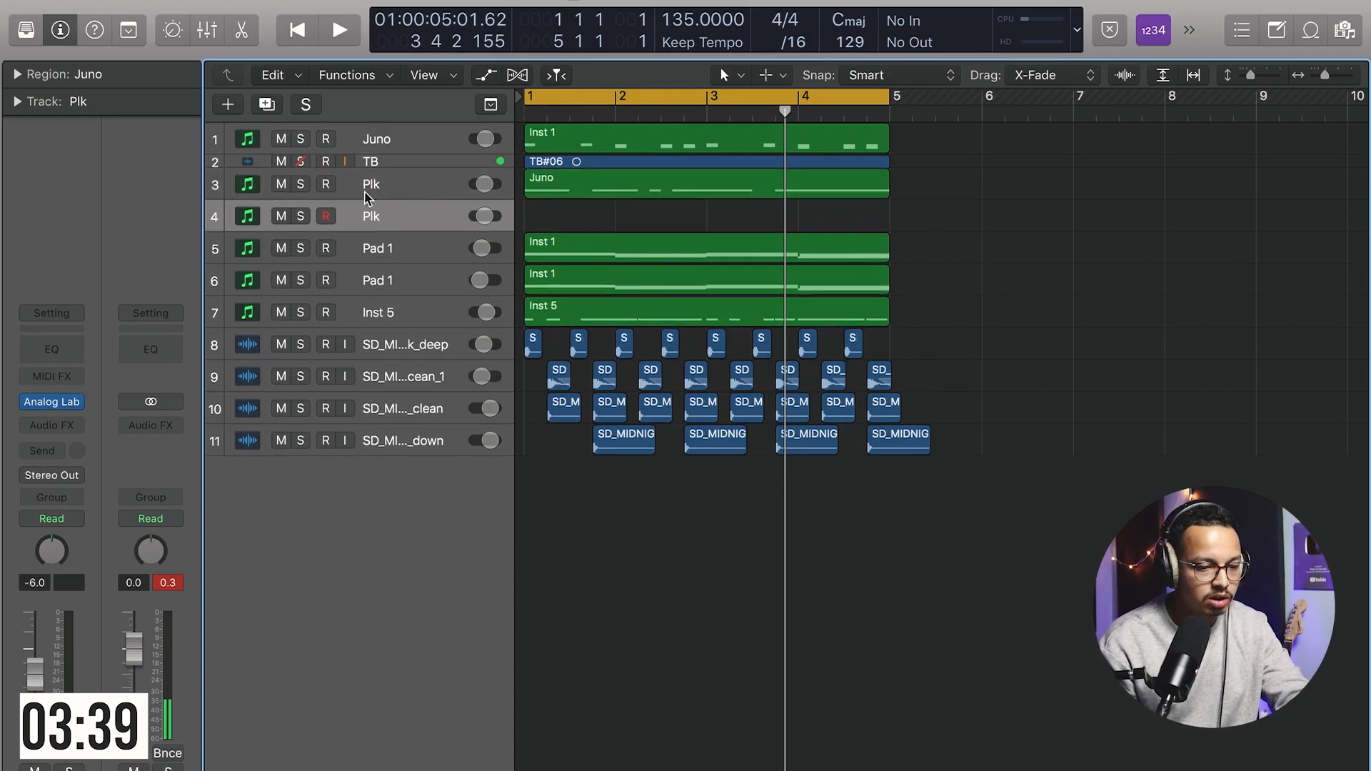
click(26, 31)
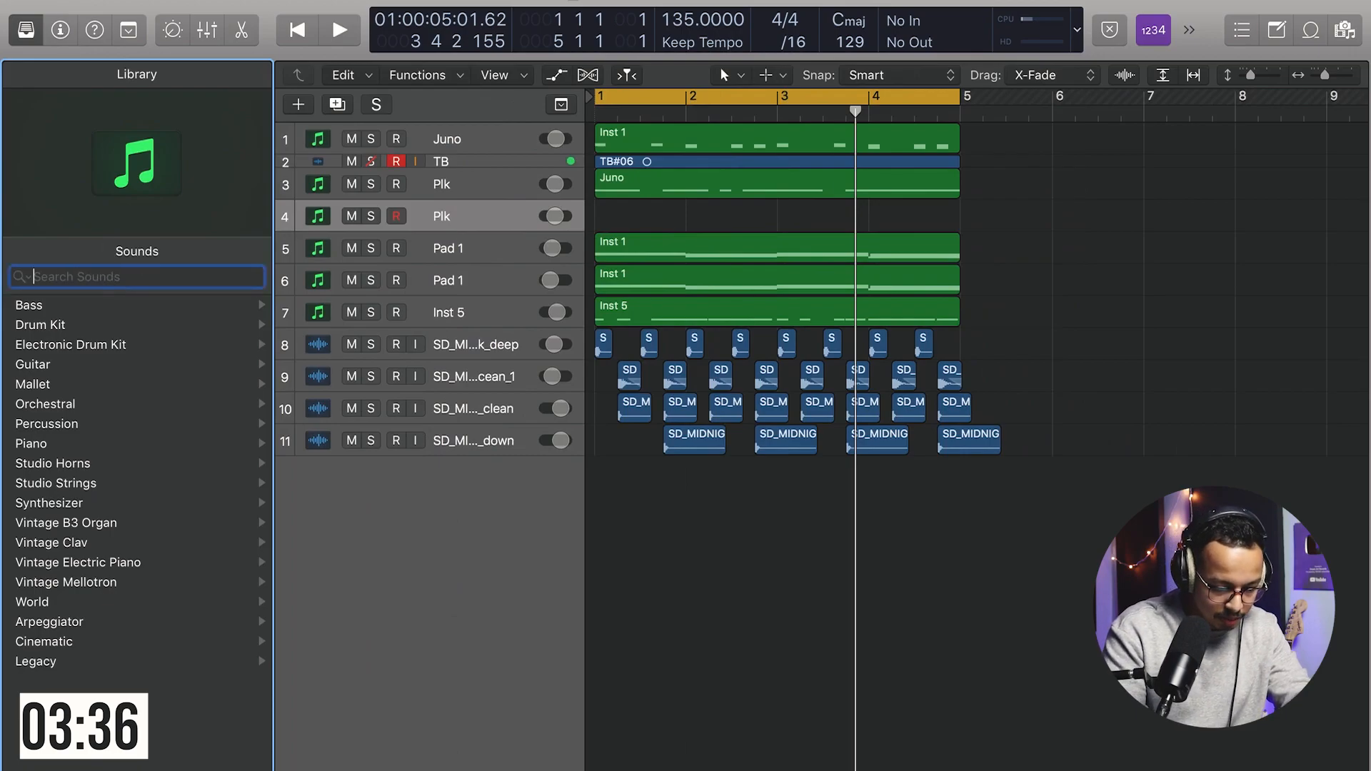
text(pluck)
click(75, 332)
drag(622, 186, 625, 217)
Step: Create another duplicate Plk track with the Voice Plucks sound and copy the pluck region onto it
key(super+d)
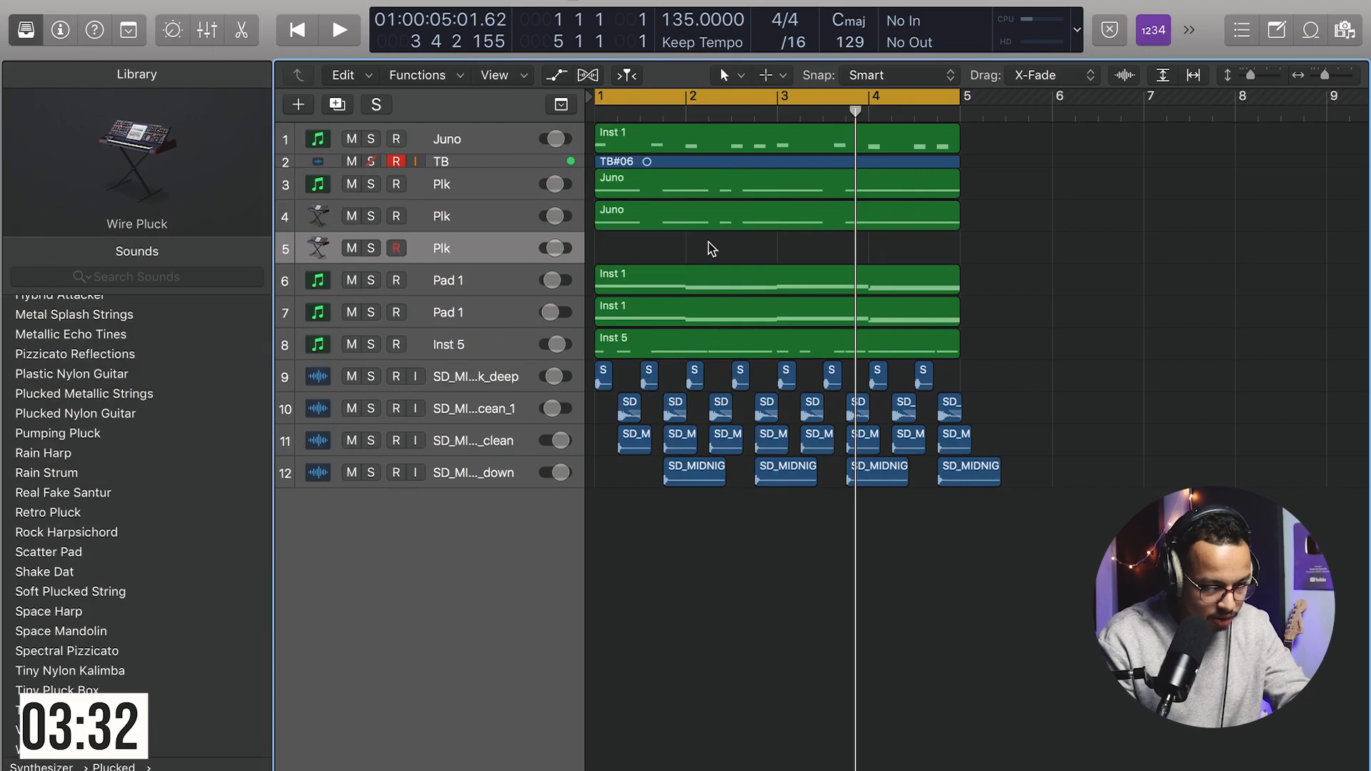
click(144, 277)
text(plk)
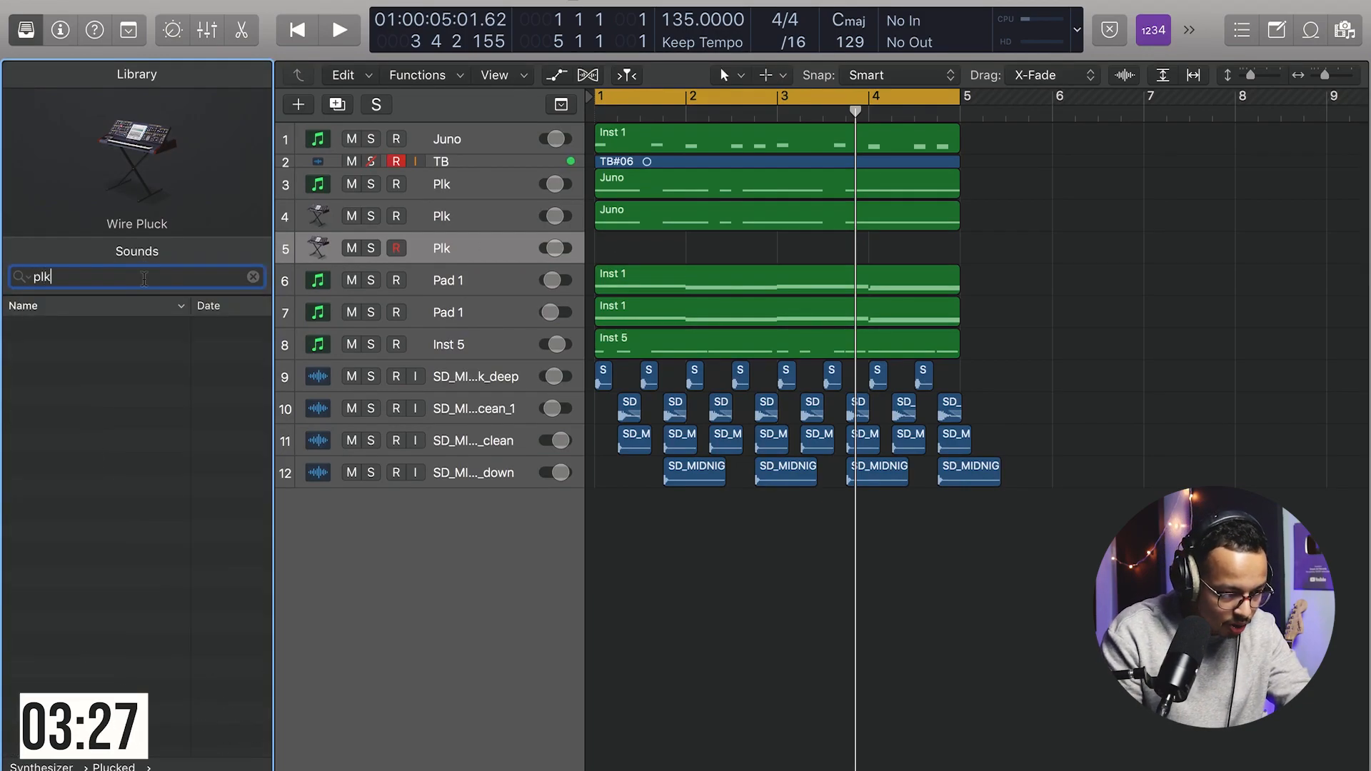
key(BackSpace)
key(BackSpace)
text(luc)
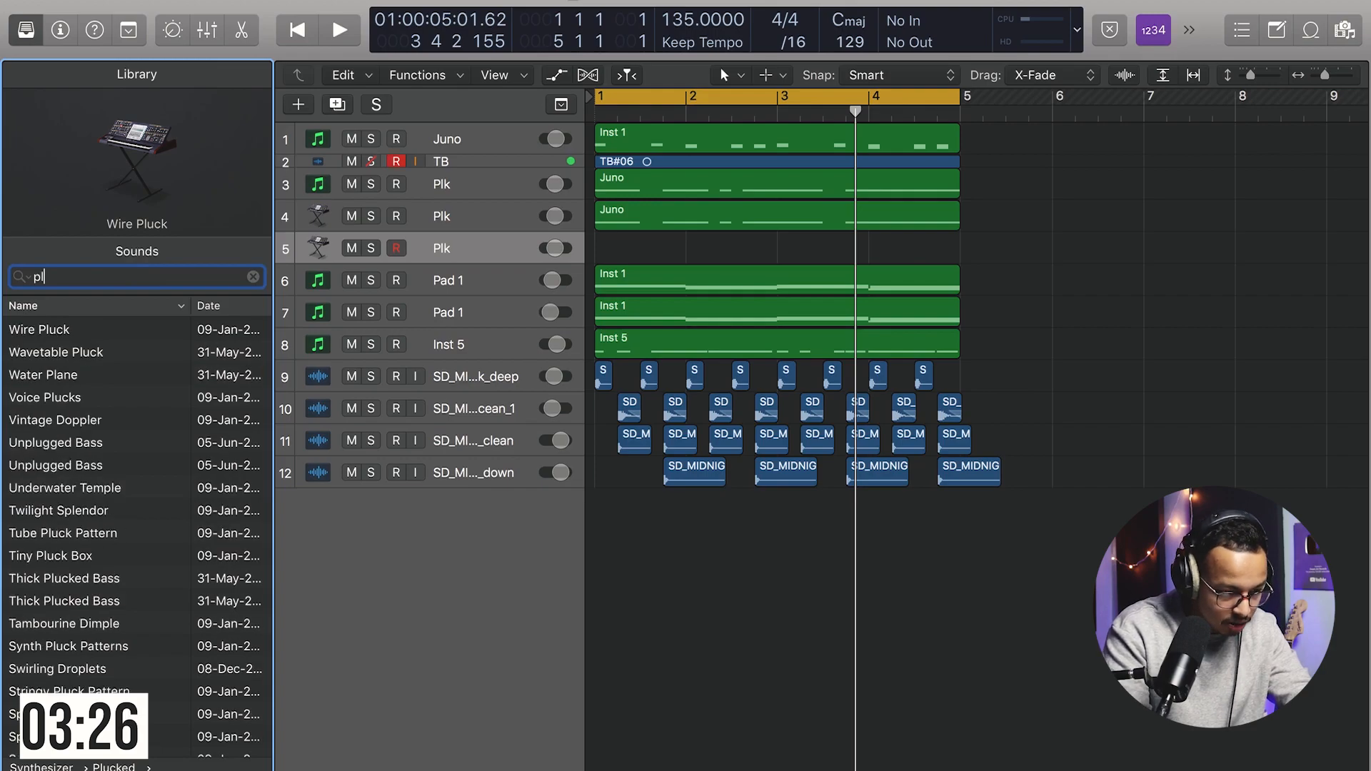
click(69, 386)
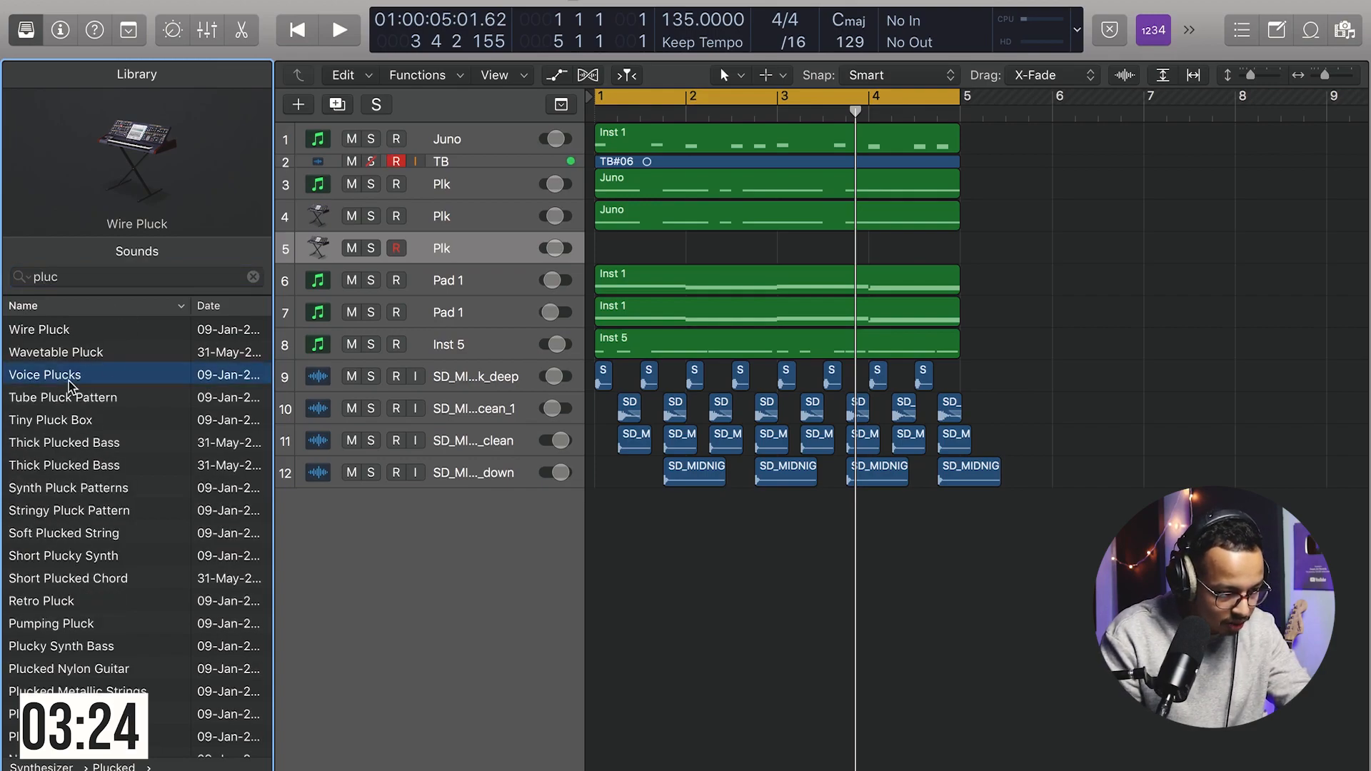
drag(668, 218, 667, 248)
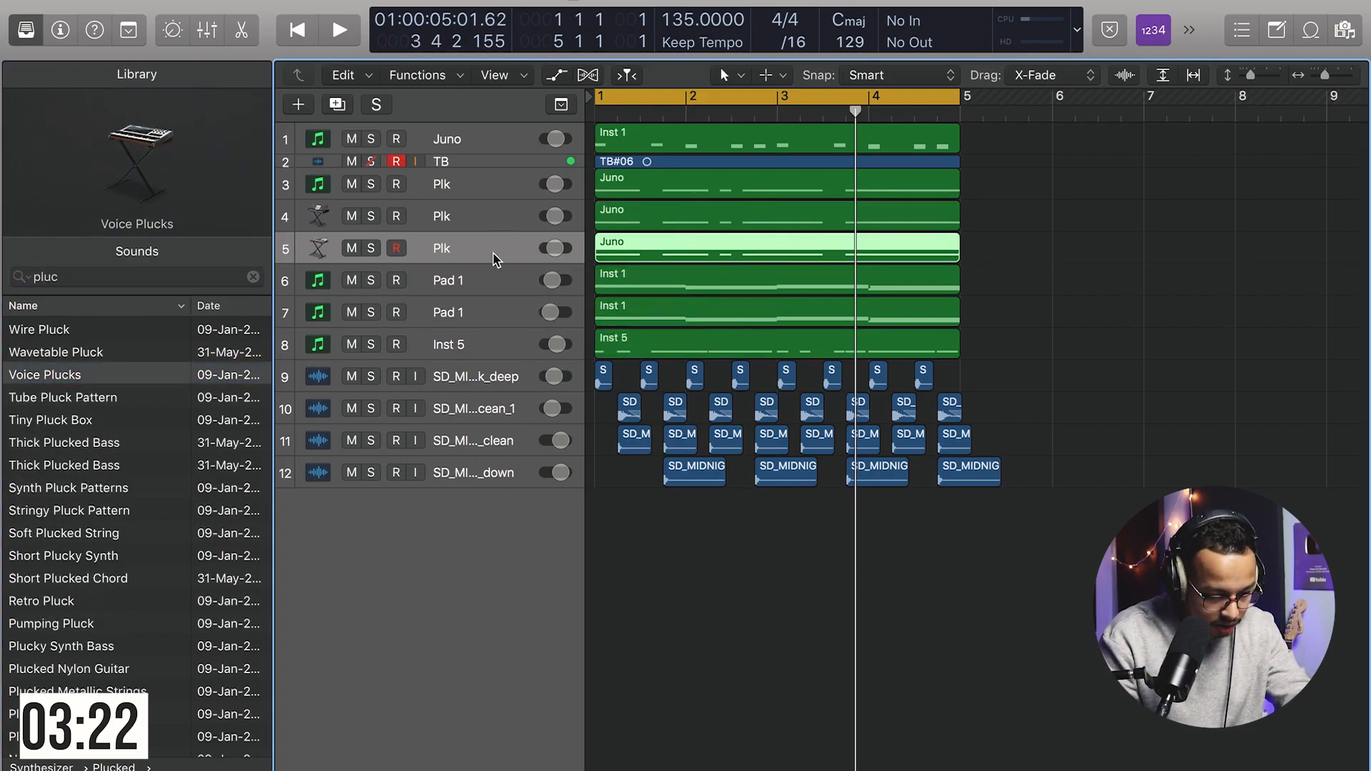
Step: Create a third duplicate Plk track with the Wavetable Pluck sound and copy the pluck region onto it
key(super+d)
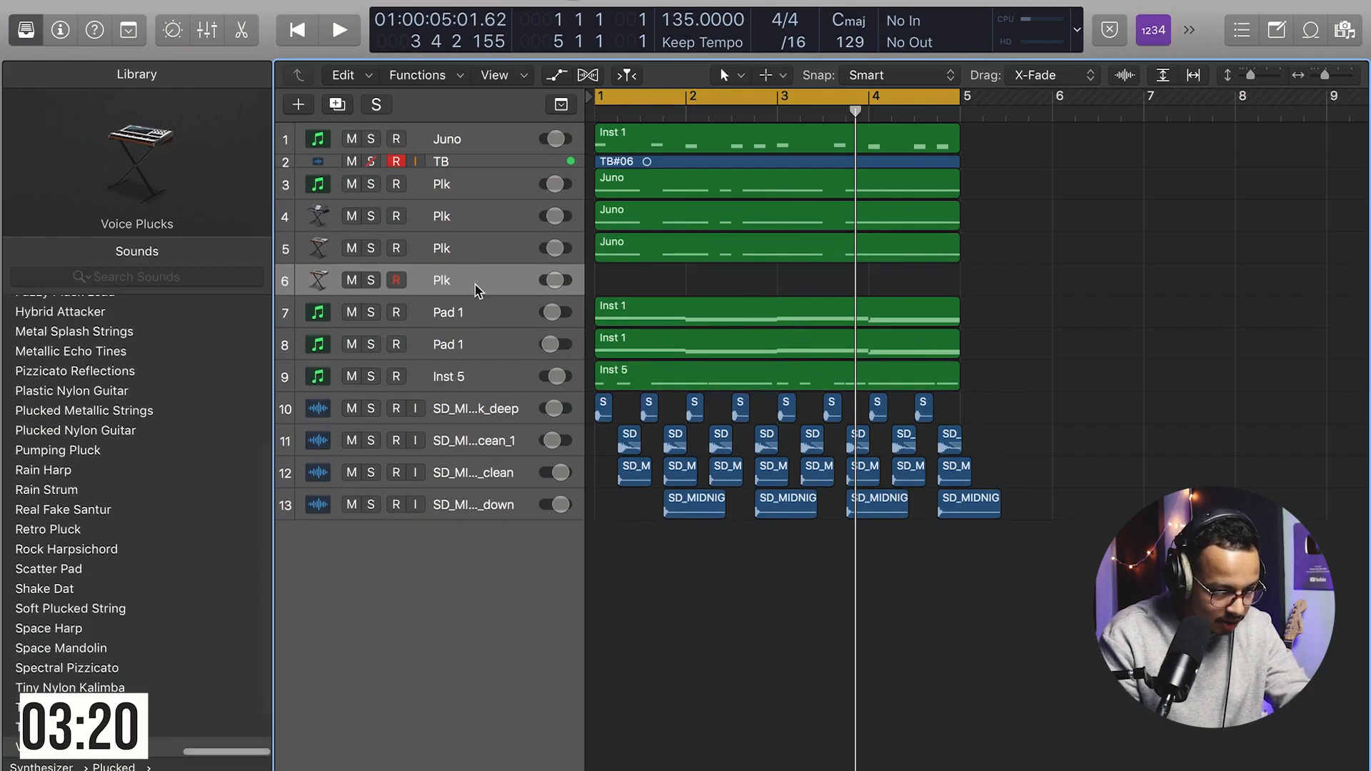
key(super+f)
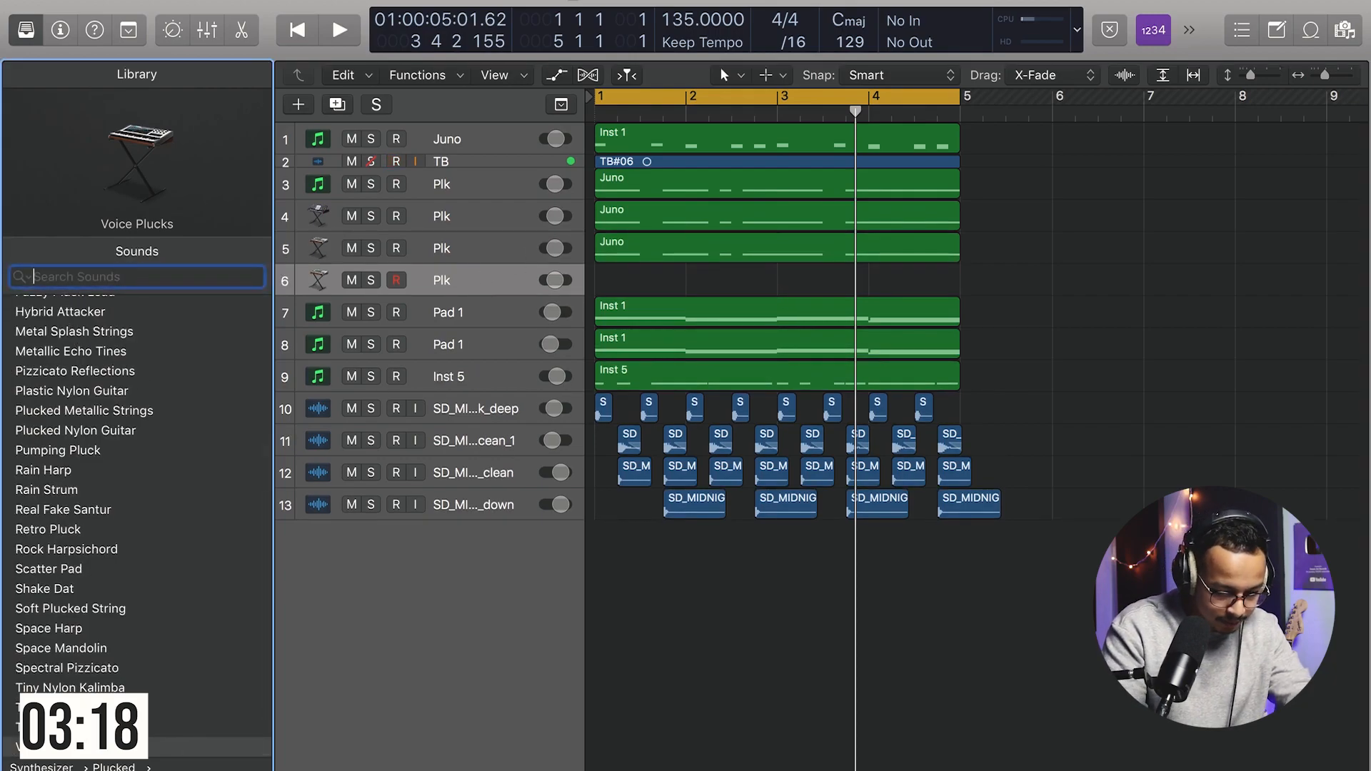
text(pluck)
click(69, 354)
drag(714, 247, 701, 281)
drag(555, 247, 546, 281)
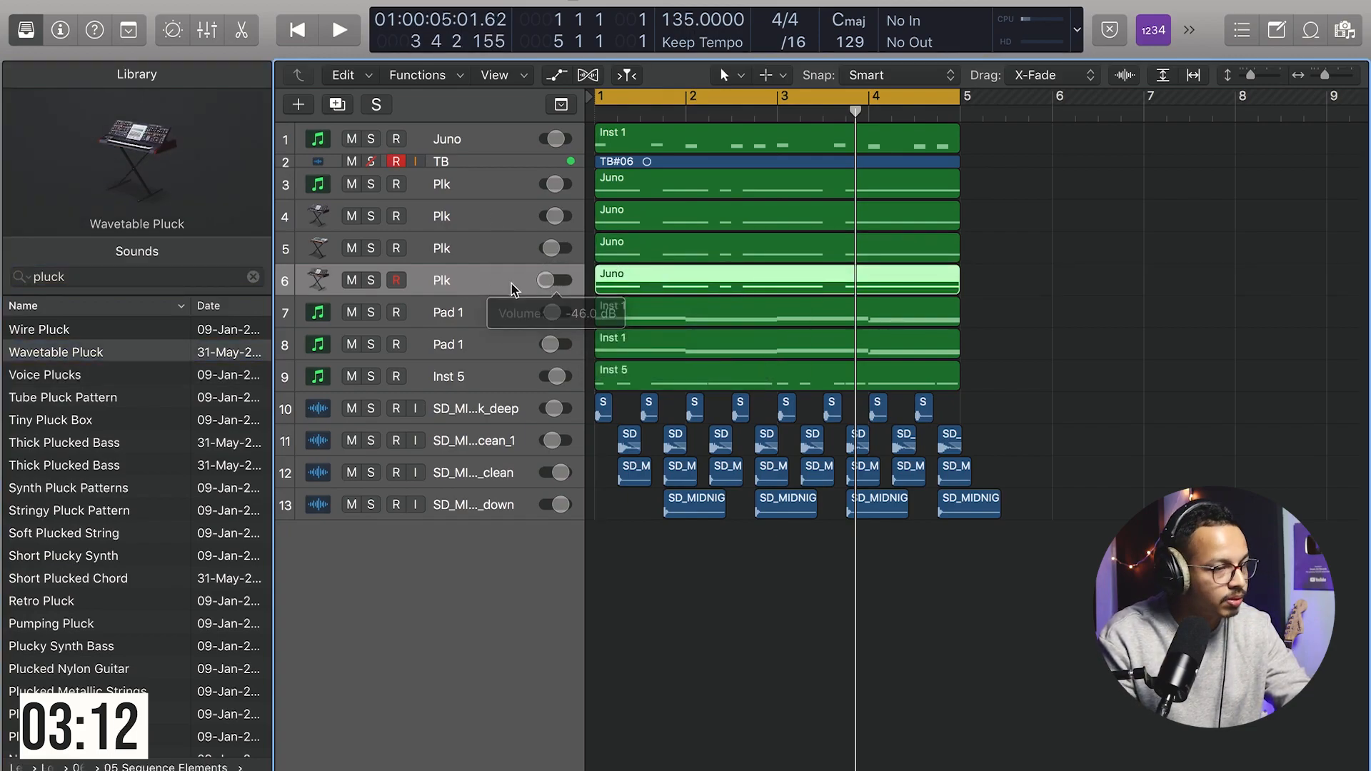
Step: Duplicate all regions of the 4-bar loop so the arrangement fills bars 1 to 16
click(1212, 250)
key(super+Left)
key(super+Left)
key(super+Left)
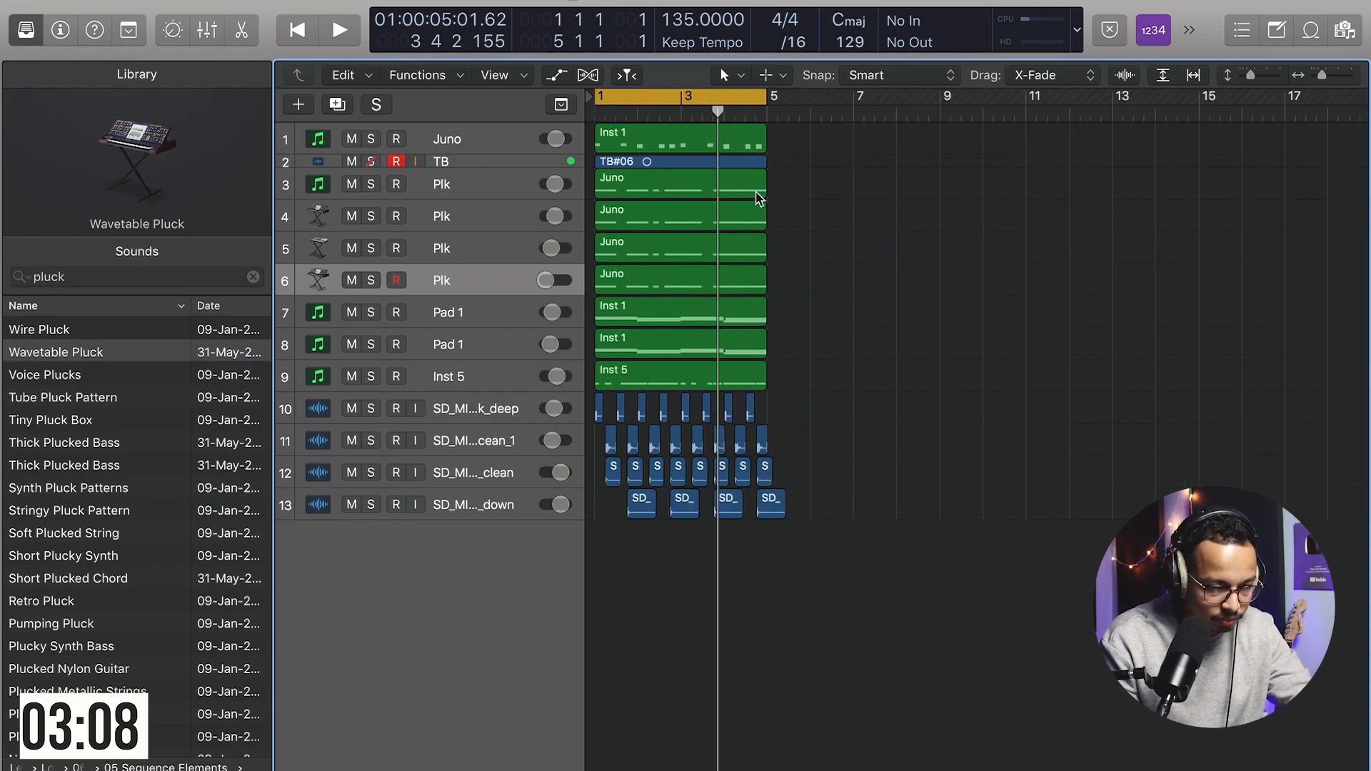
drag(834, 145, 564, 661)
drag(681, 141, 800, 150)
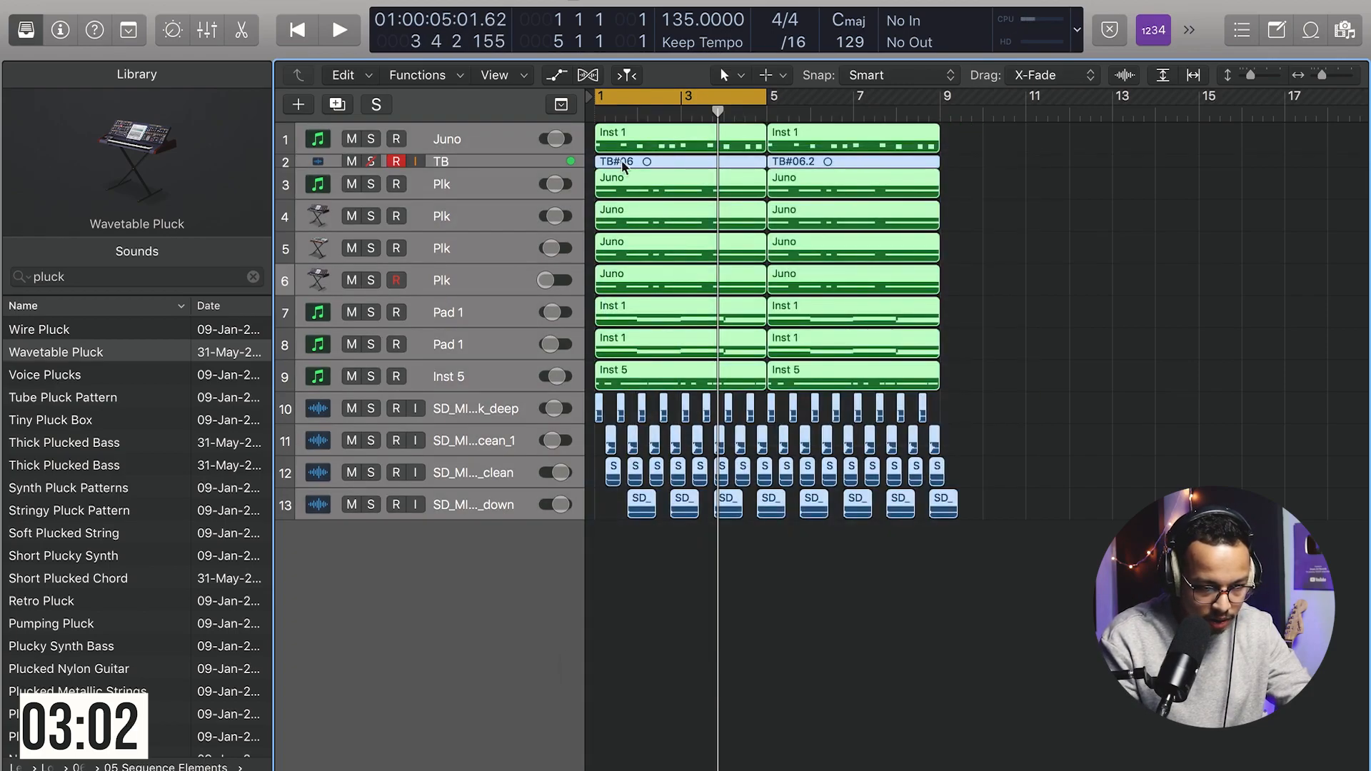
drag(616, 145, 961, 146)
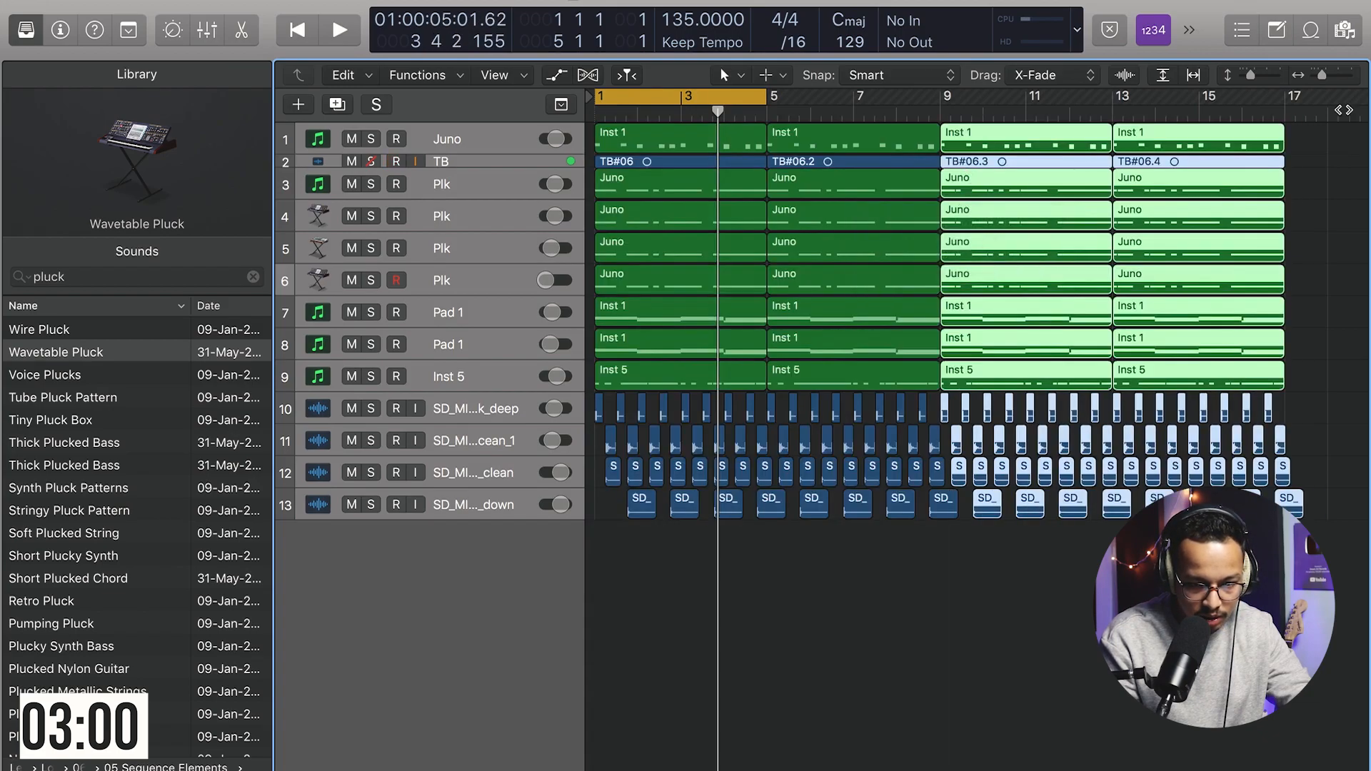
Step: Select all regions and copy them to start at bar 17
key(super+a)
drag(627, 143, 1323, 223)
click(655, 665)
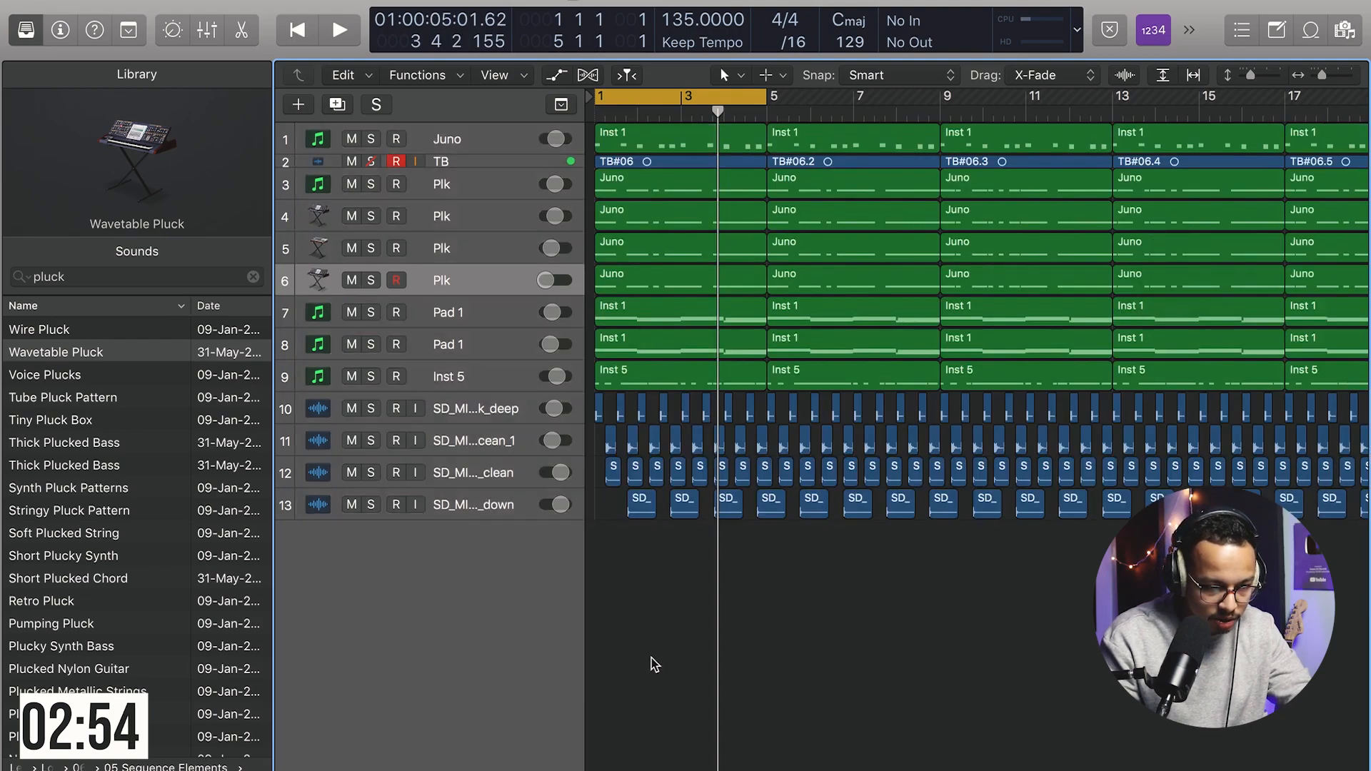
Step: Delete the Juno chord, Wire Pluck and bass regions in bars 1 to 4
click(644, 144)
key(Delete)
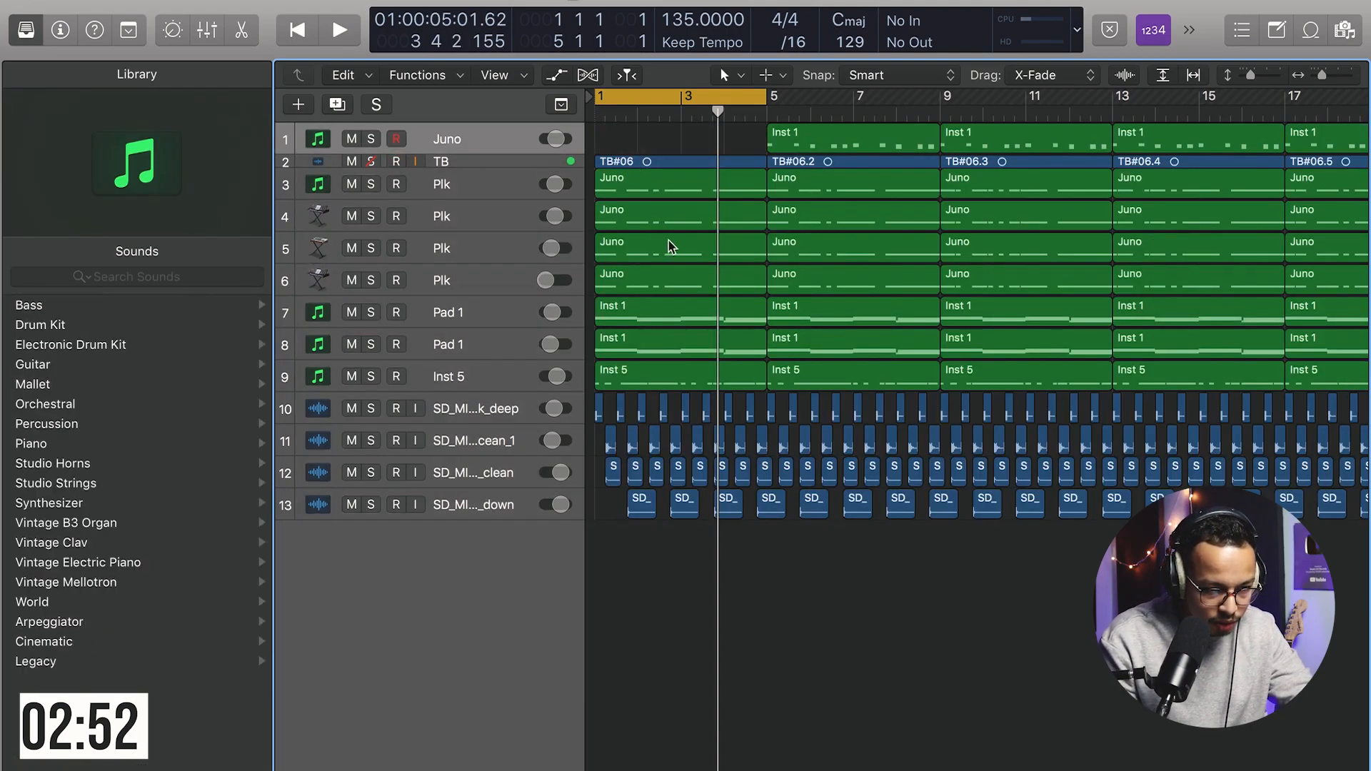
click(660, 221)
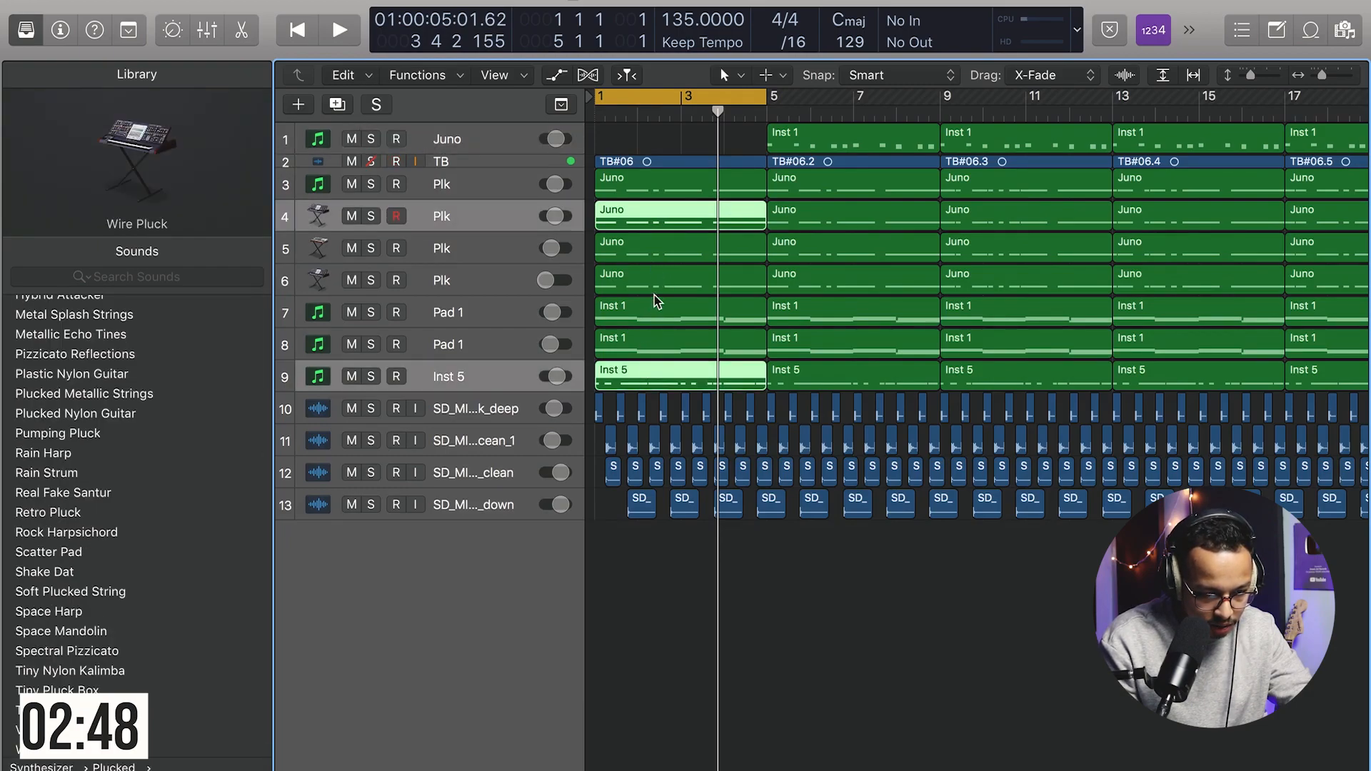
key(Delete)
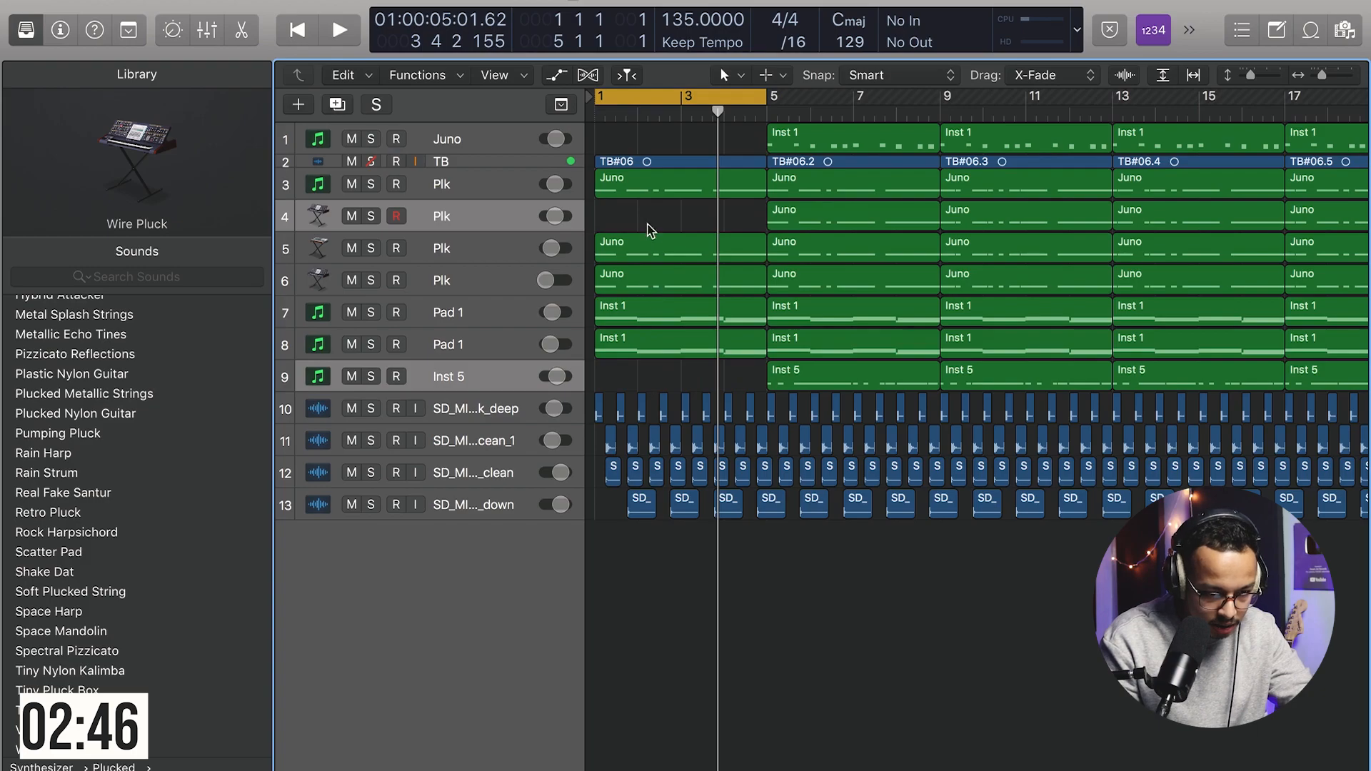
Step: Delete the other two pluck regions and all drum regions in bars 1 to 4 to form an intro
drag(650, 230, 650, 296)
key(Delete)
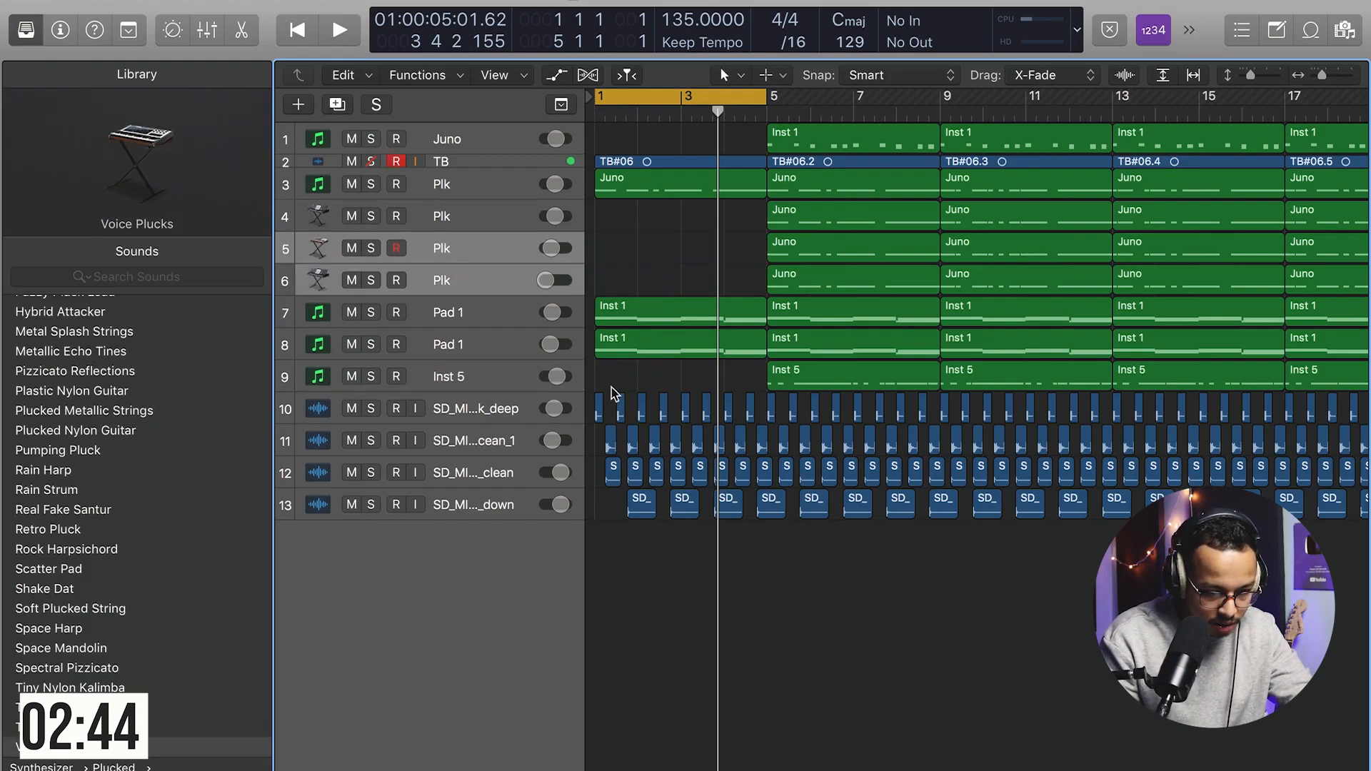
drag(636, 550, 762, 637)
key(Delete)
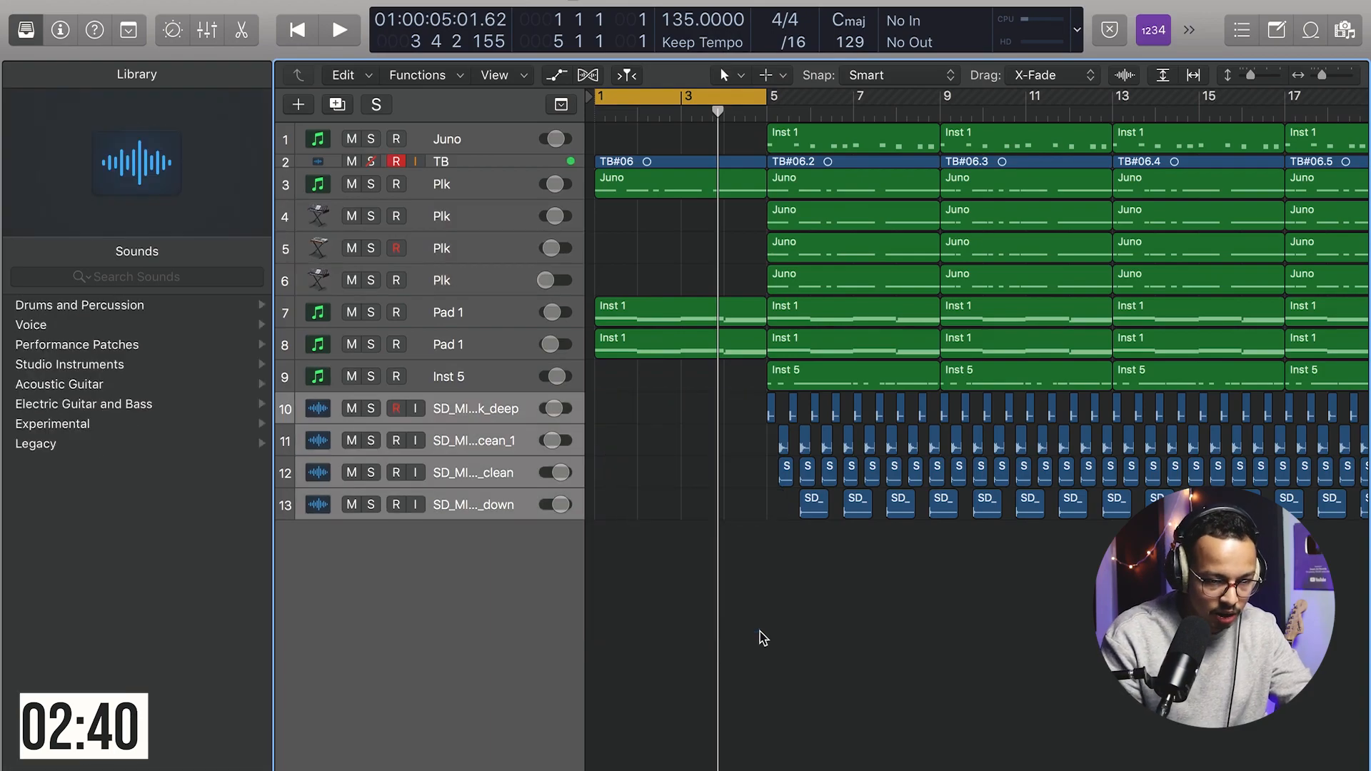
Step: Play back the arrangement from the intro
key(space)
click(395, 162)
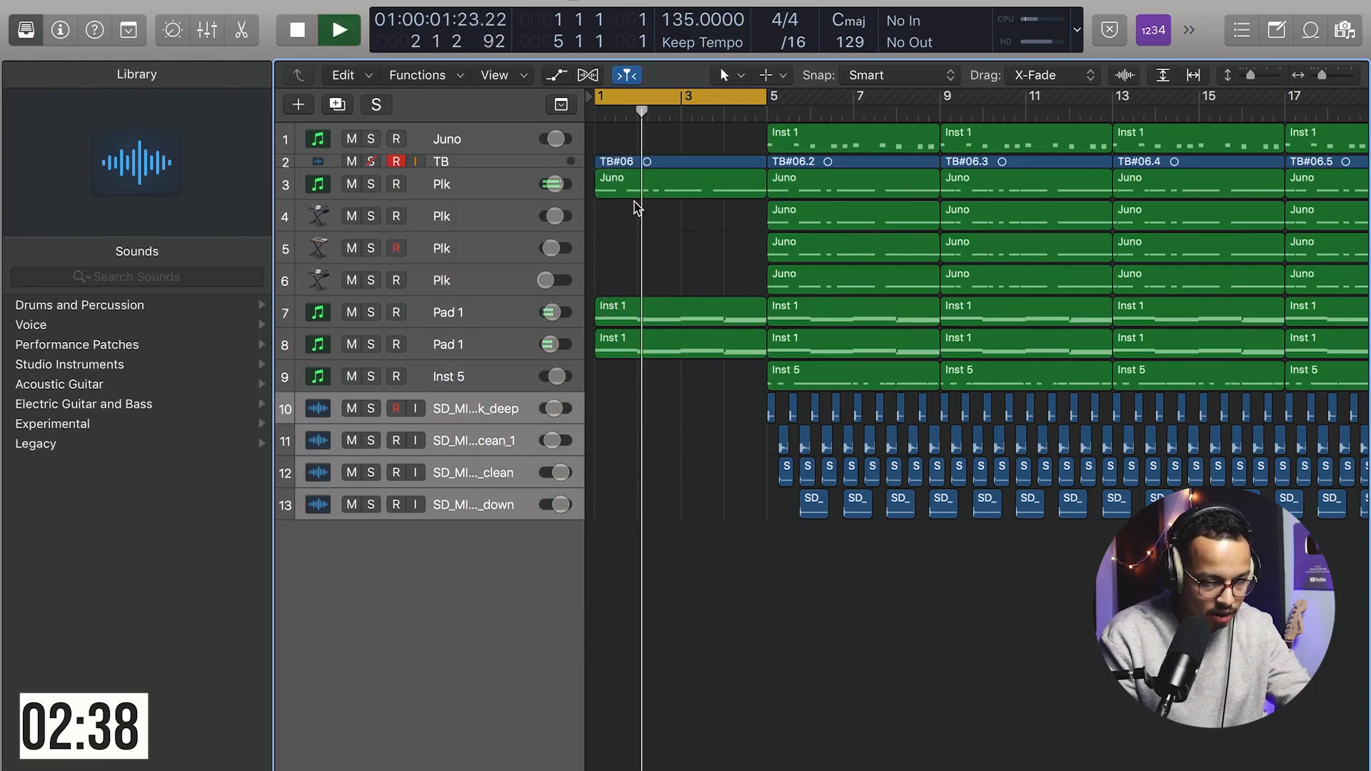
scroll(715, 174, right, 2)
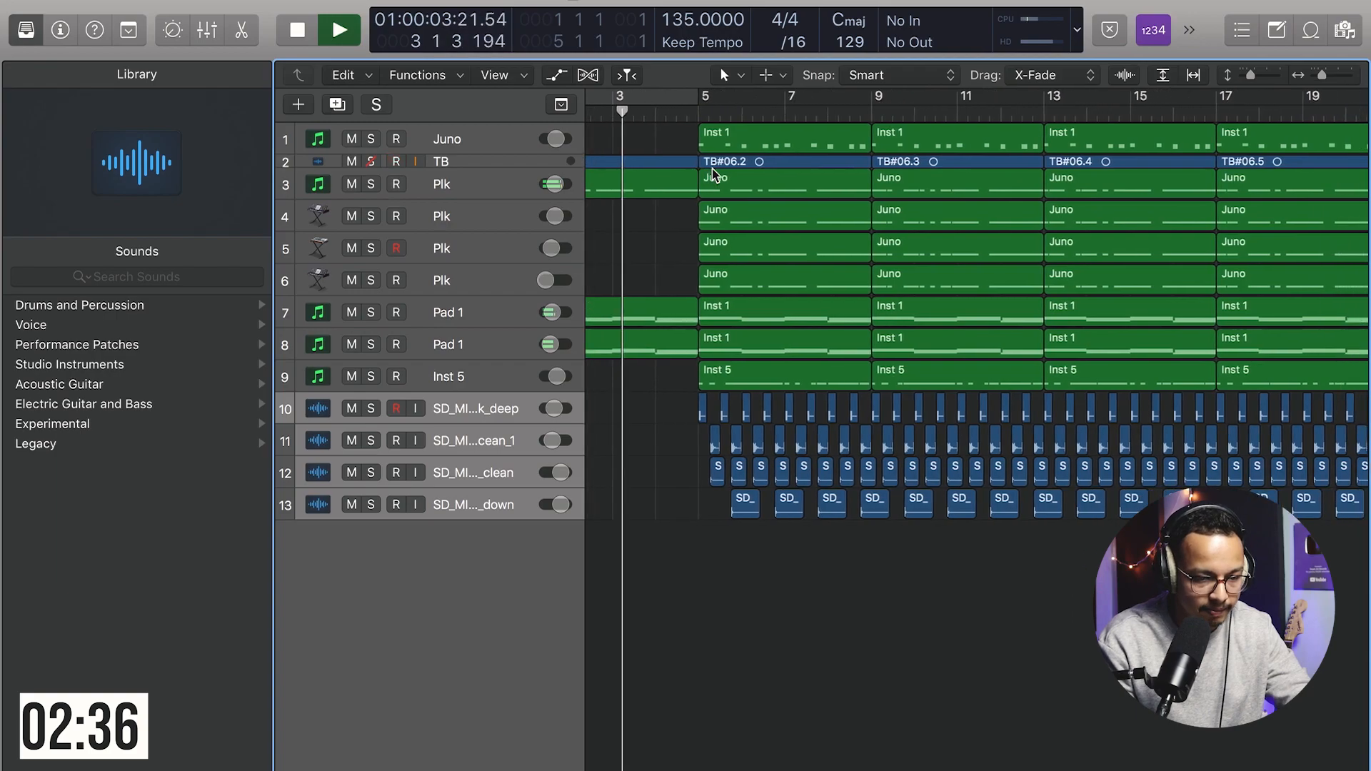
Step: Delete the three Plk pluck regions on tracks 4 to 6 in bars 5 to 8
drag(668, 245, 857, 286)
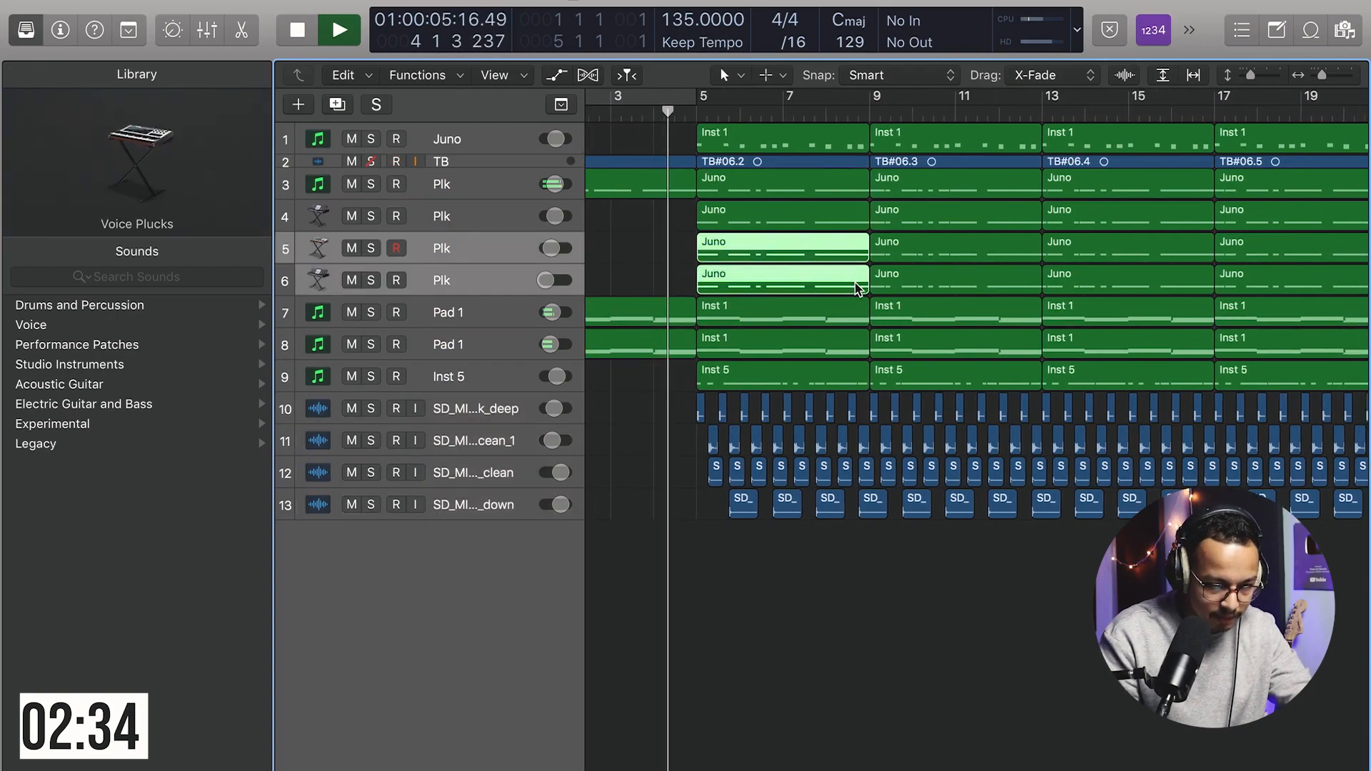
key(Delete)
click(710, 218)
key(Delete)
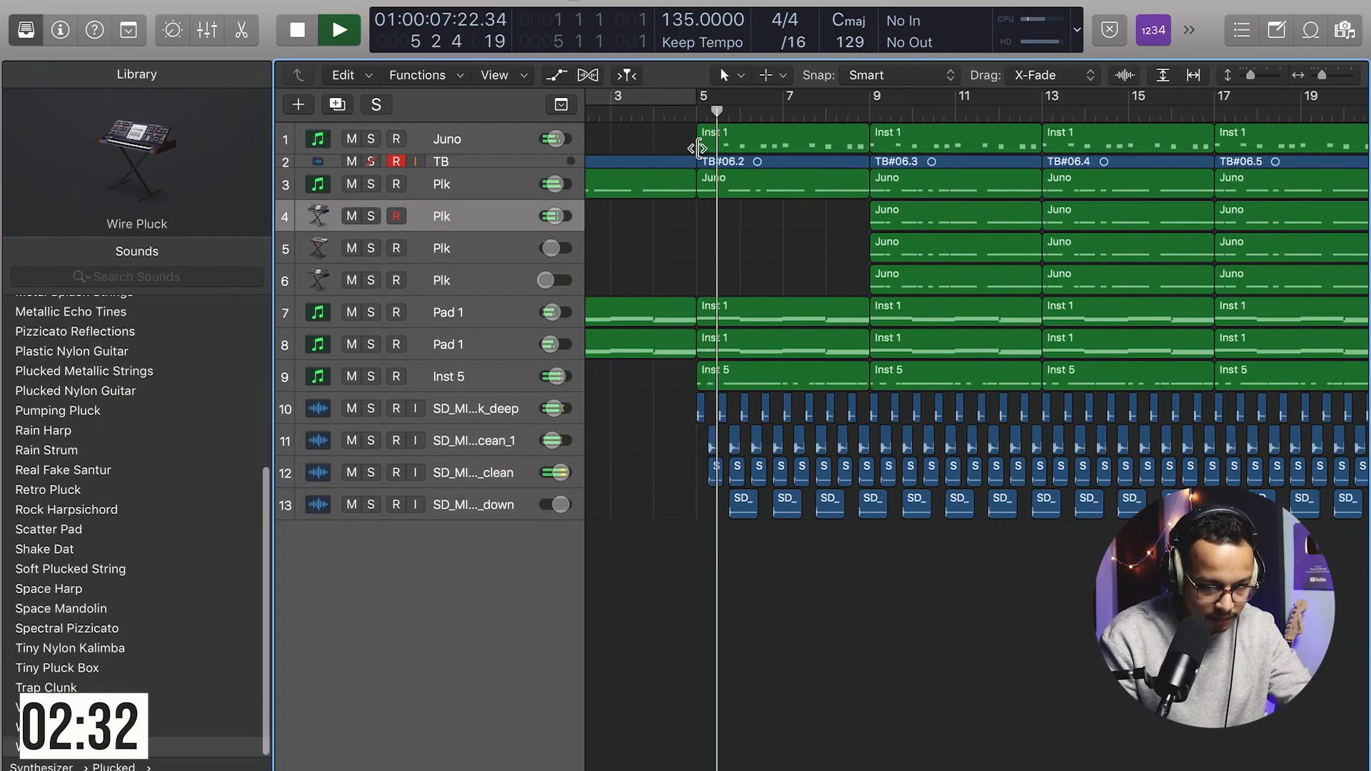
Step: Mute the Juno chord track and play back the arrangement
key(space)
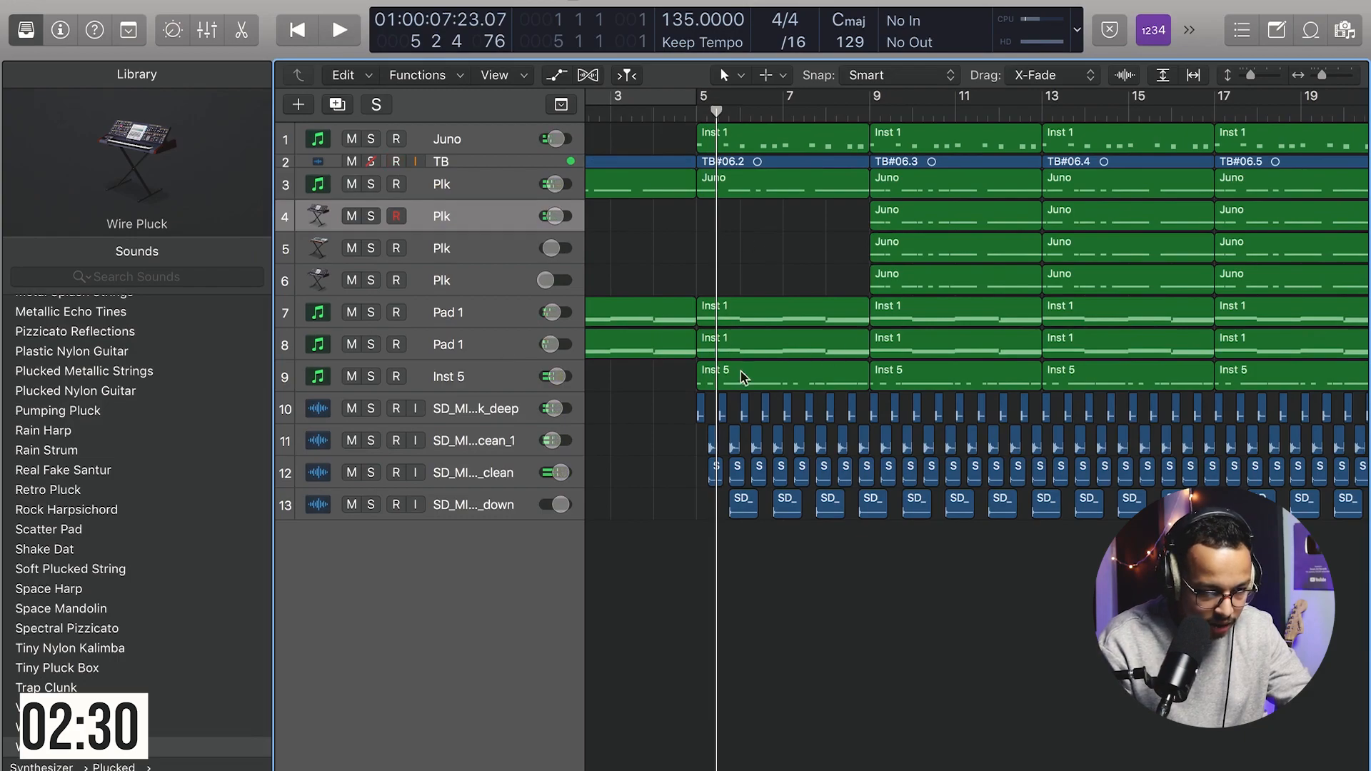
click(500, 386)
mouse_move(556, 377)
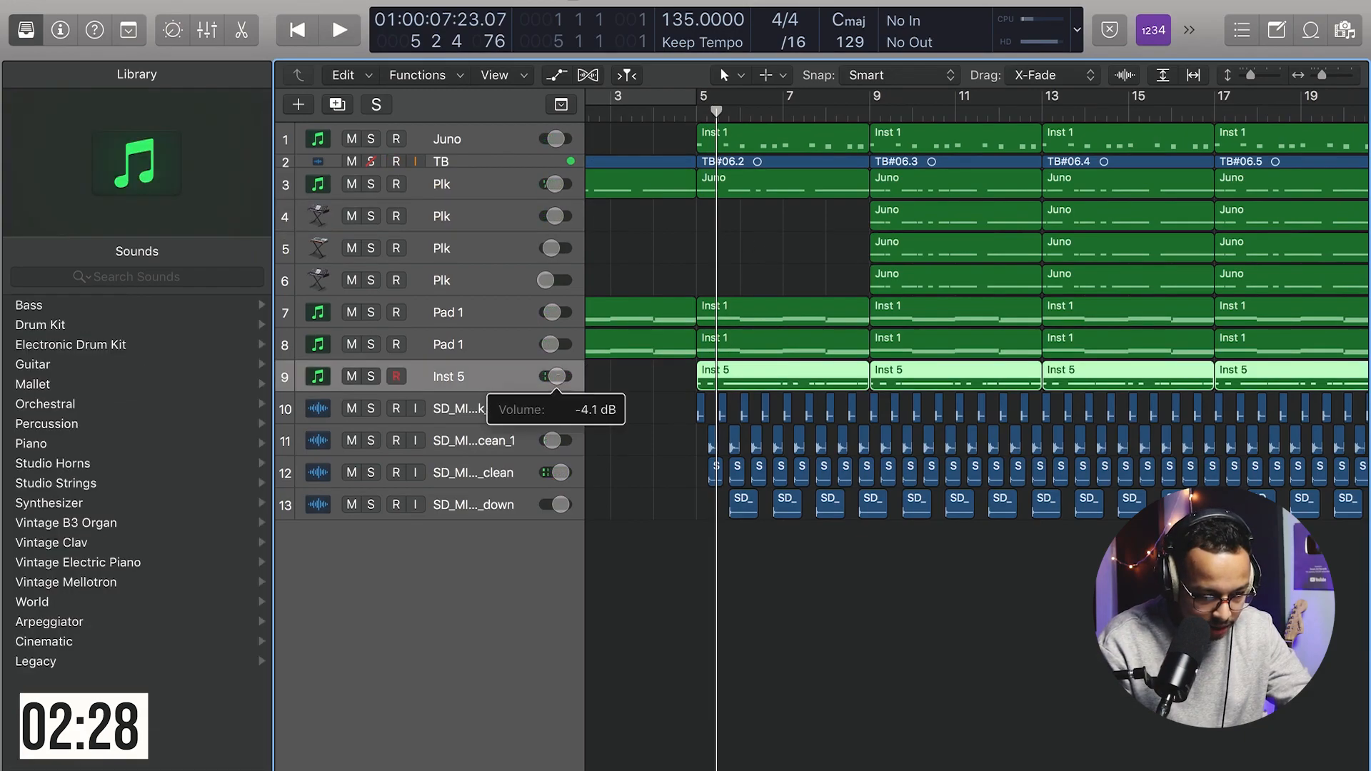
click(351, 138)
key(space)
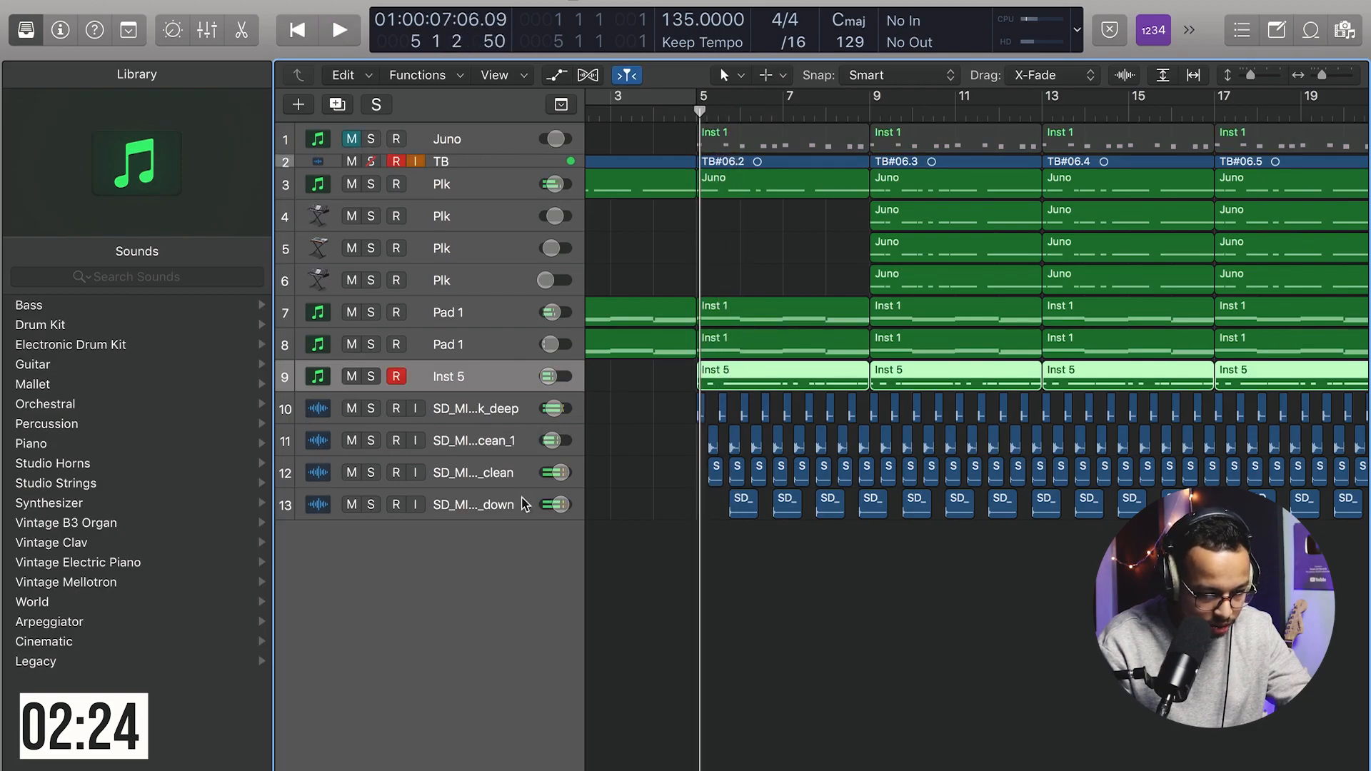
Step: Lower the volume of the SD_MI…_clean and SD_MI…_down drum tracks to -21.5 dB
click(498, 480)
shift+click(498, 500)
drag(561, 504, 560, 521)
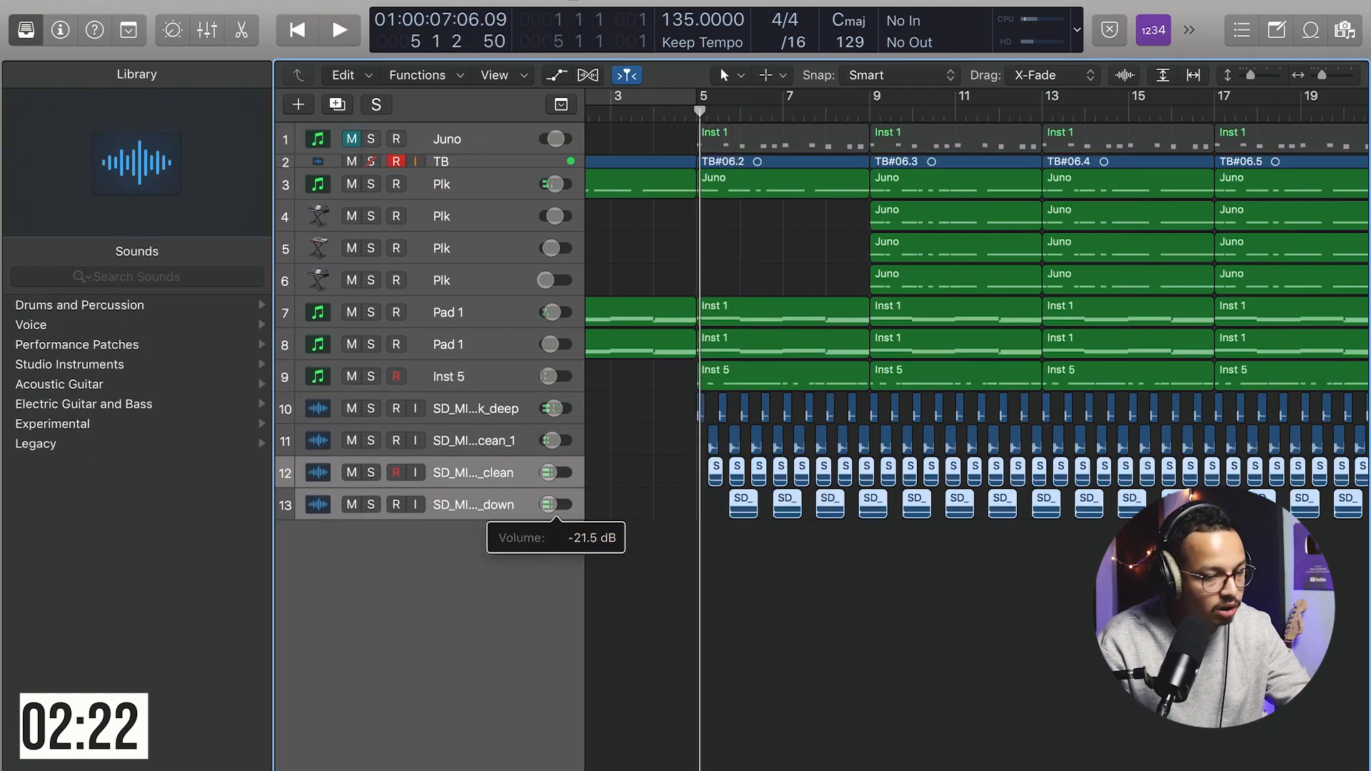
click(807, 592)
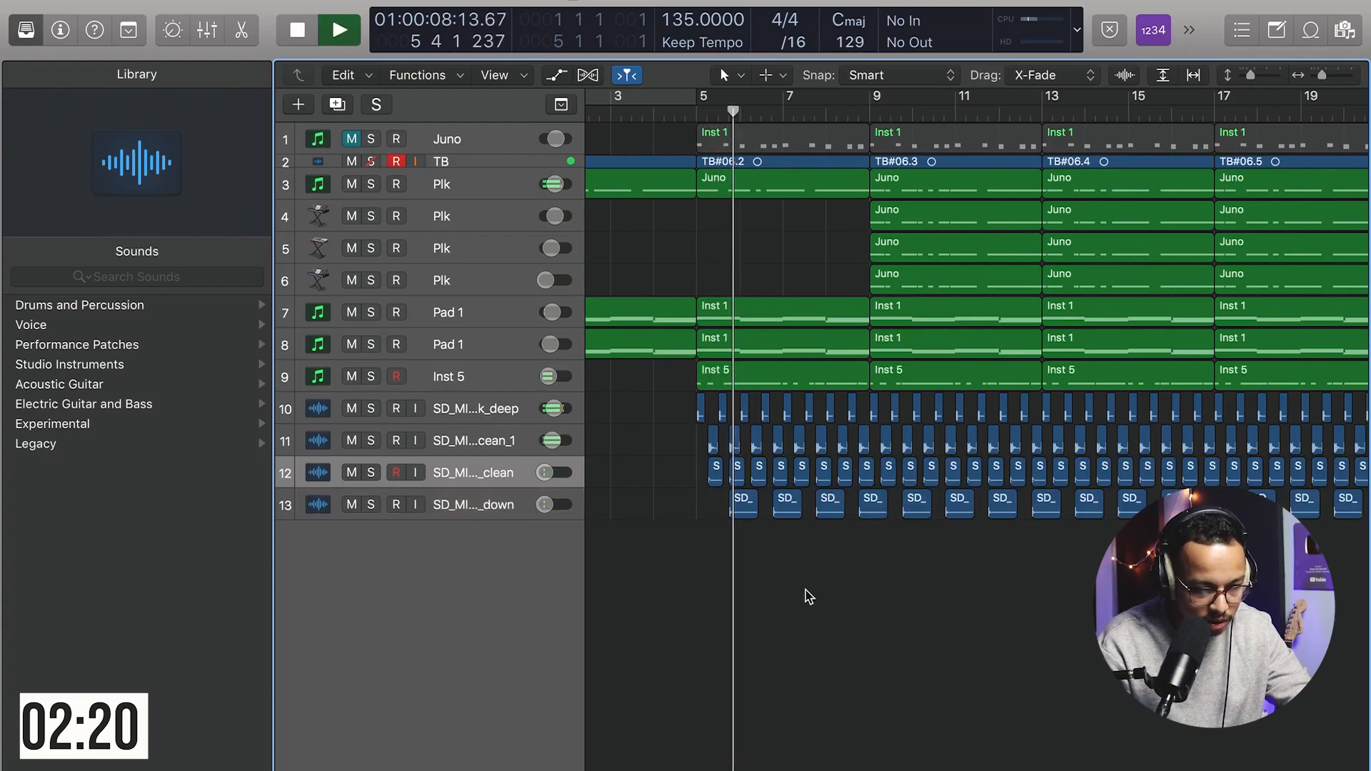
Step: Mute the SD_MI…_clean and SD_MI…_down drum tracks and play back the section
key(super+Left)
scroll(737, 535, right, 3)
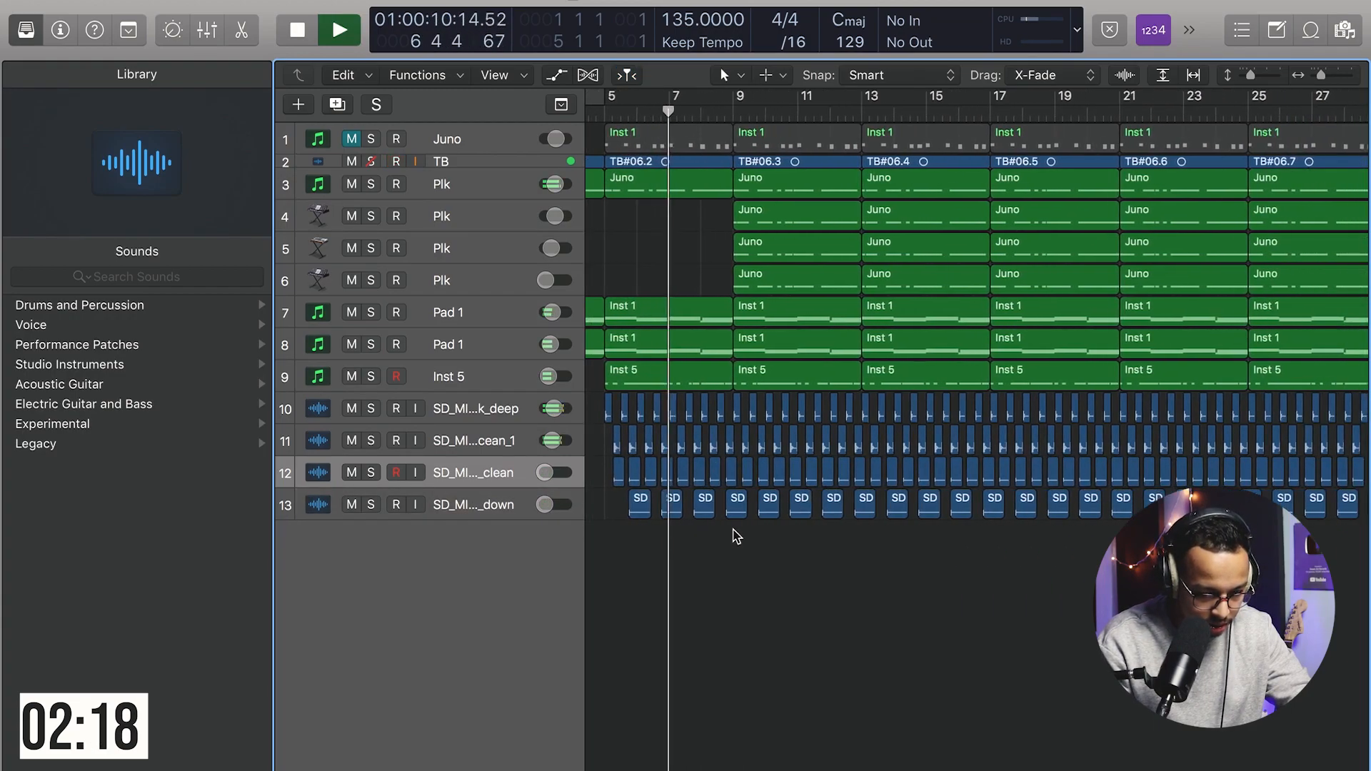
key(super+Left)
key(super+Left)
drag(351, 504, 351, 472)
key(super+Right)
key(super+Right)
key(super+Right)
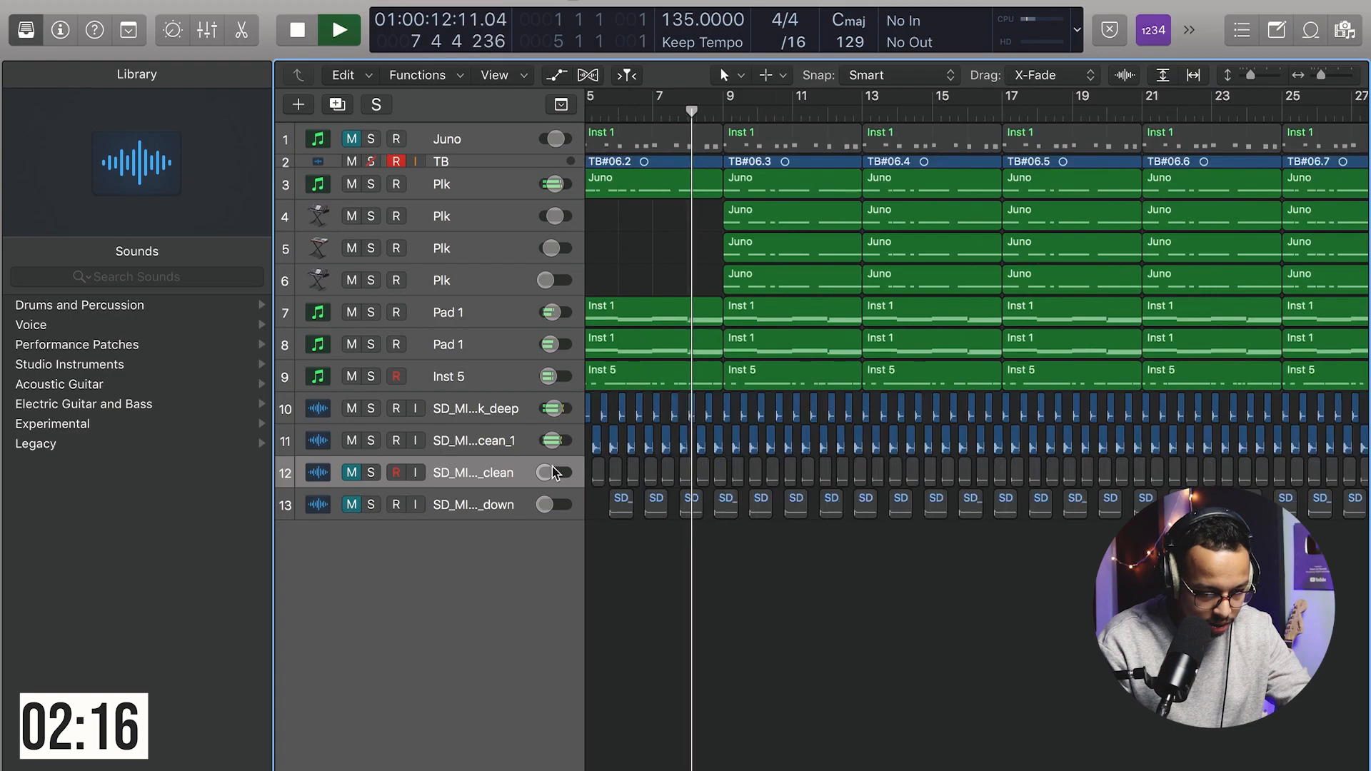
scroll(555, 474, left, 3)
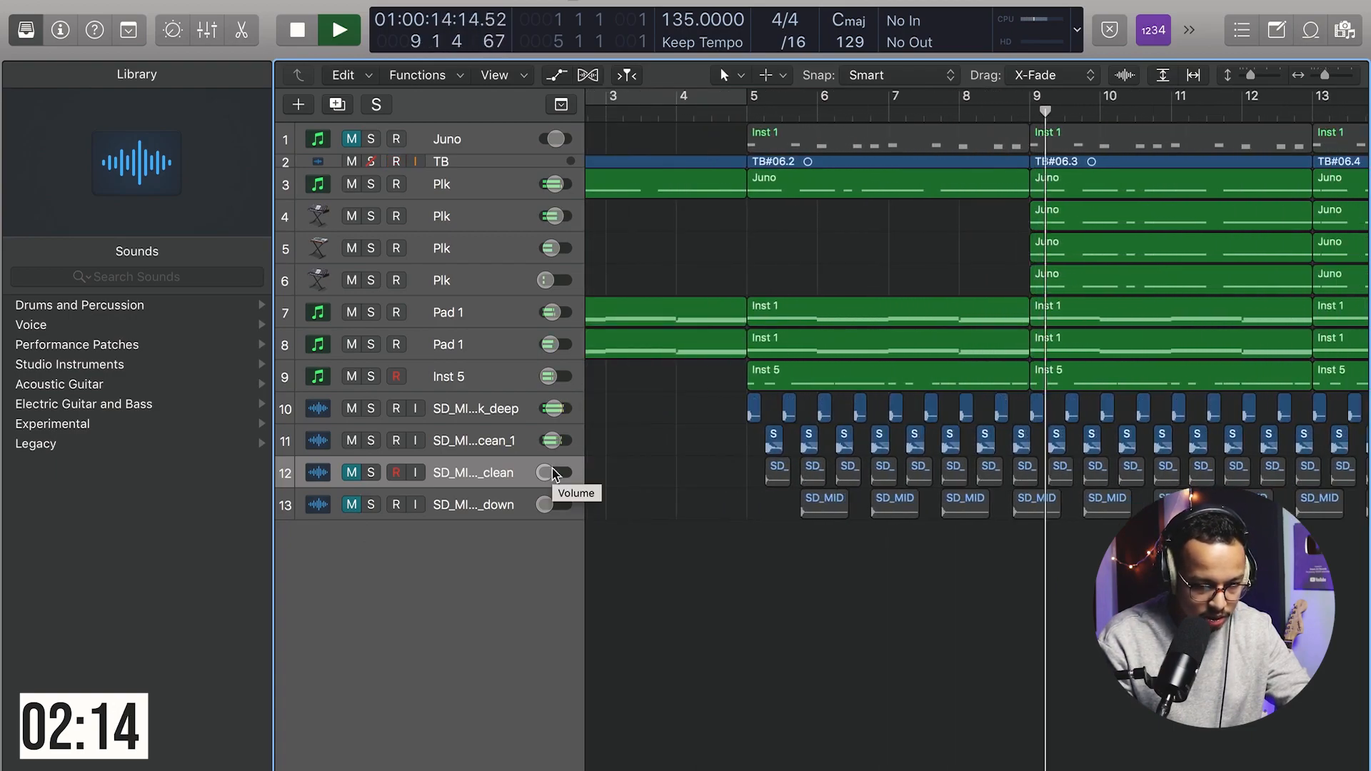
key(space)
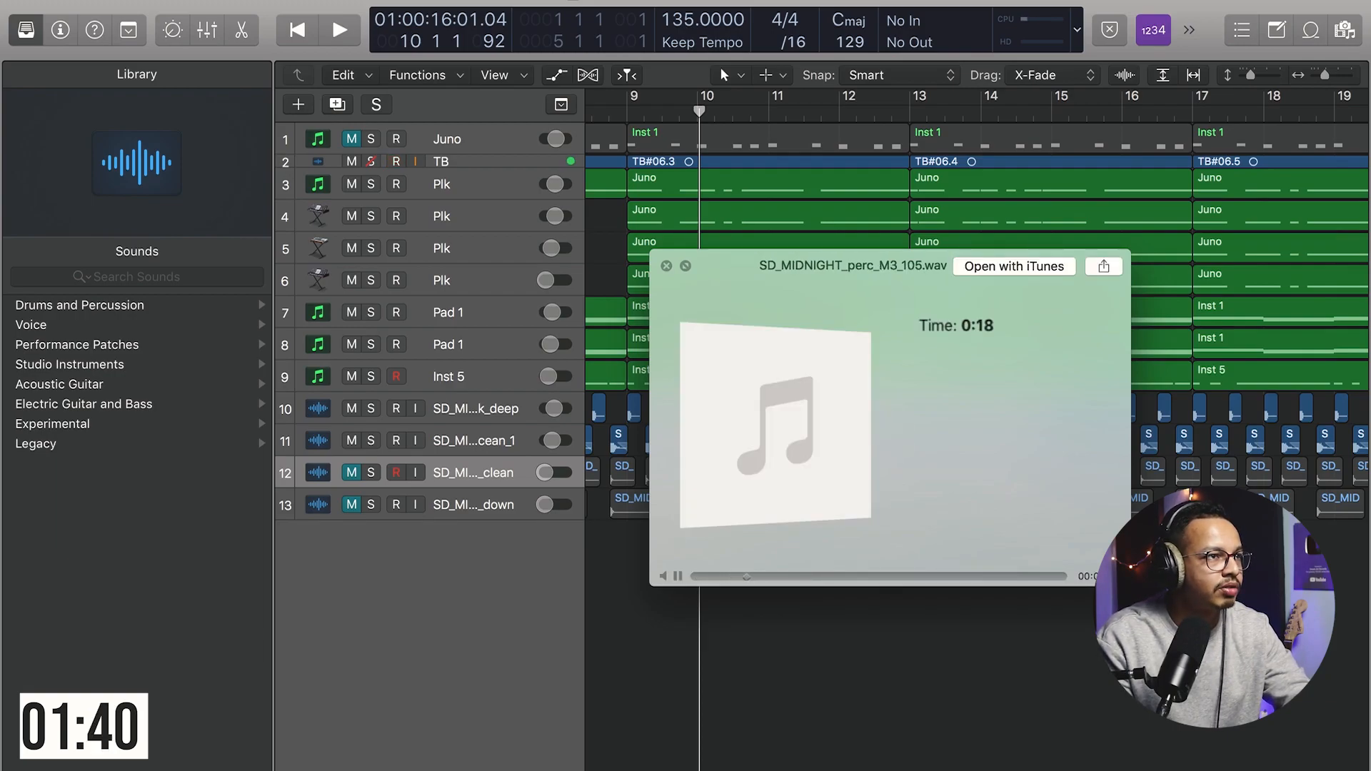
Step: Preview hi-hat loop files in the sample folders
key(Down)
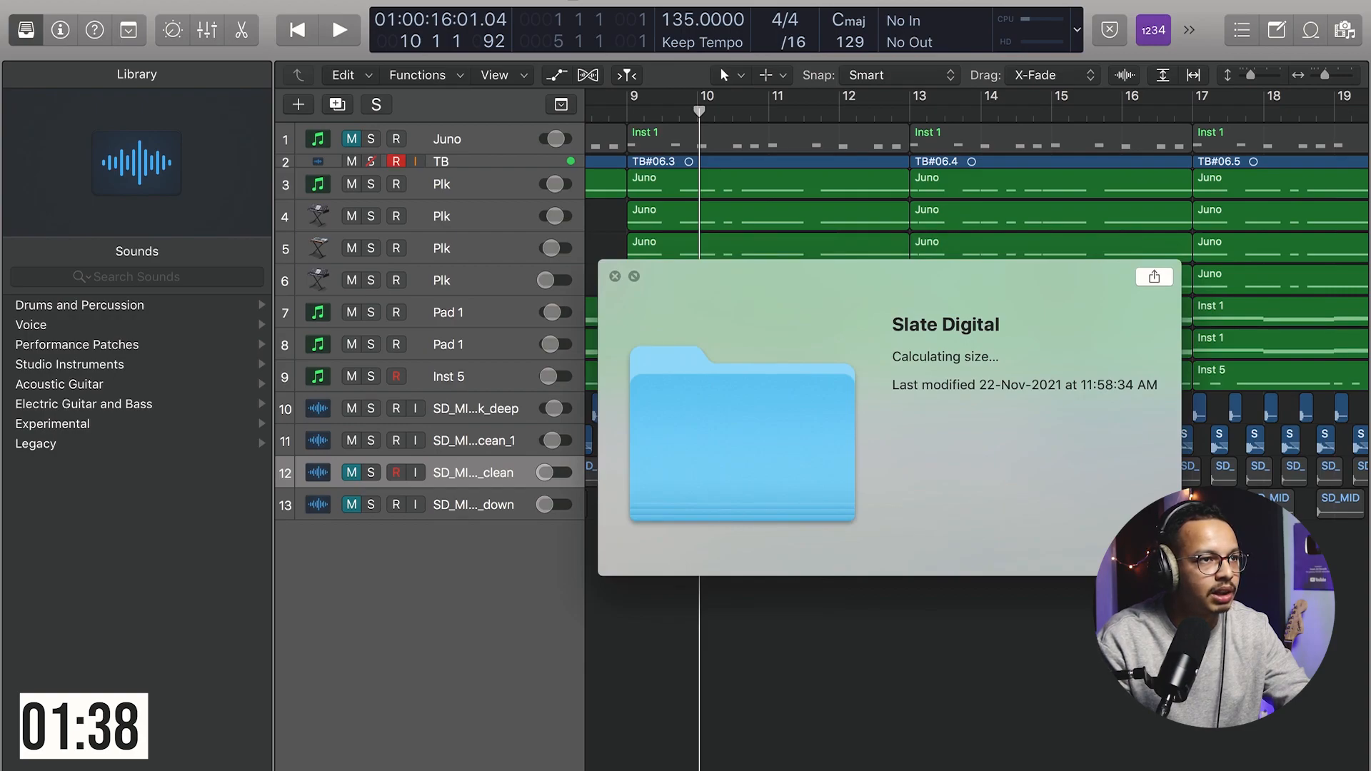
key(Right)
key(Right)
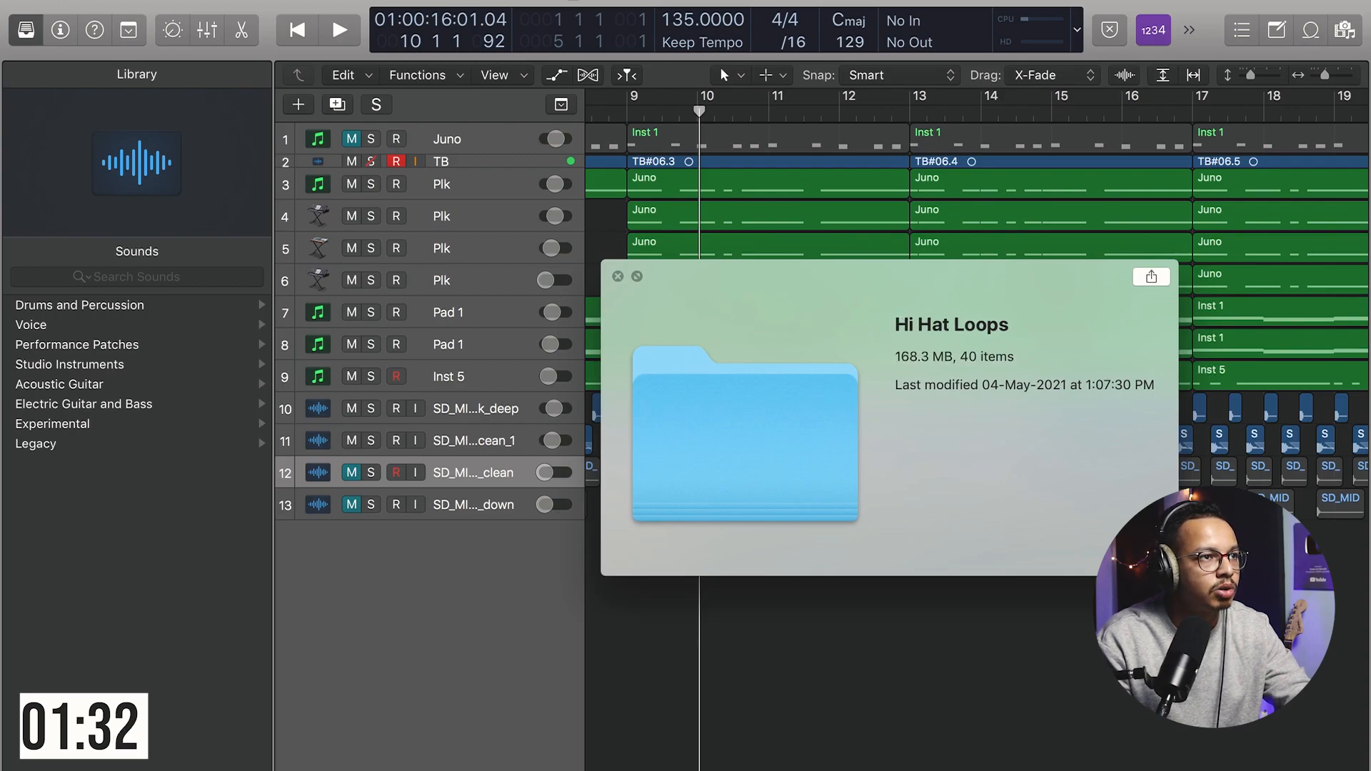
key(space)
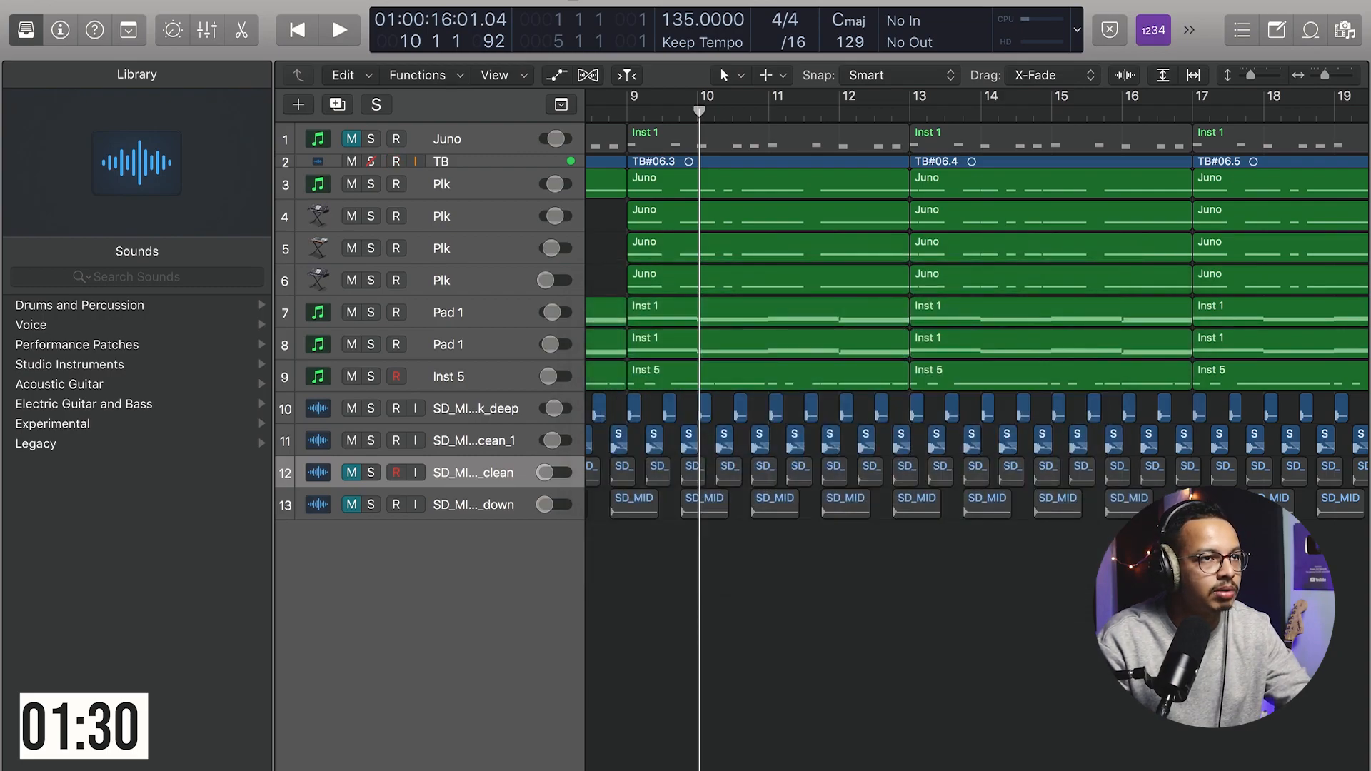
key(space)
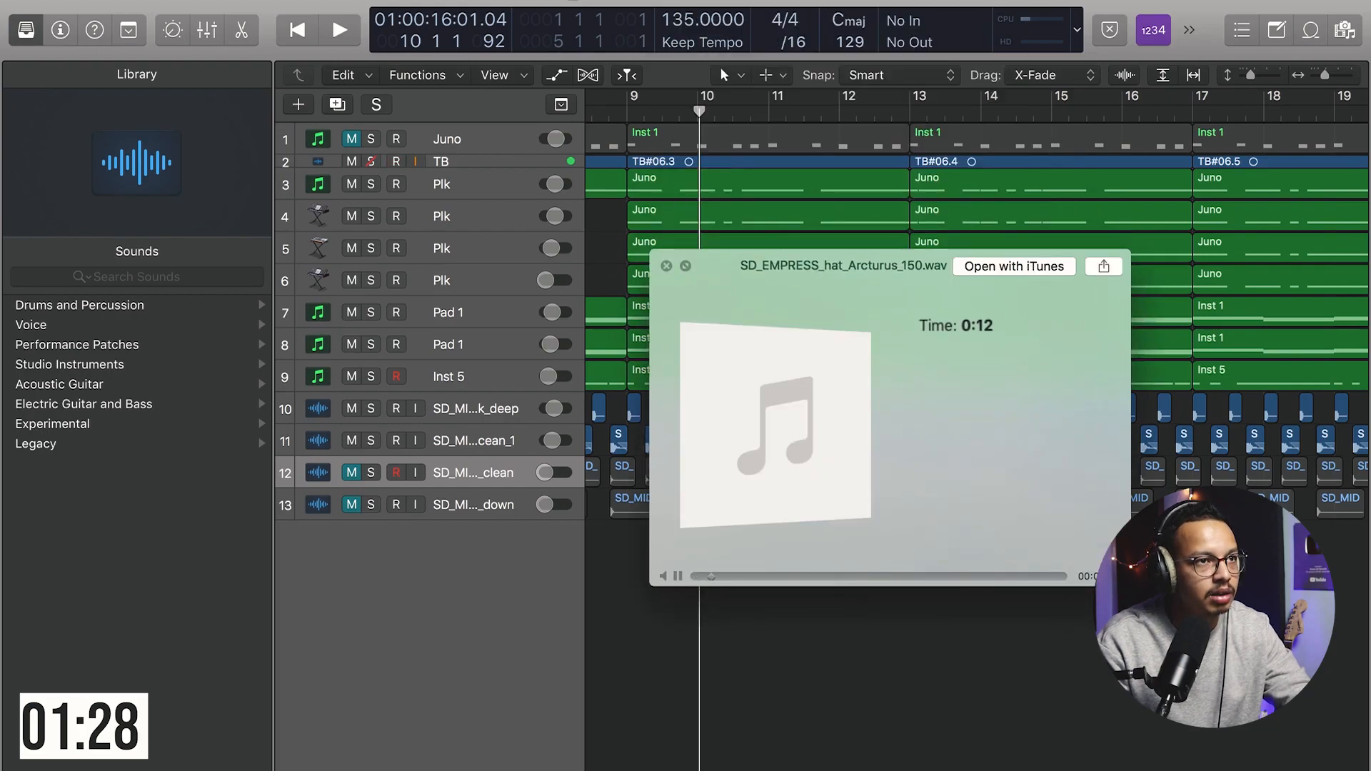
key(space)
Step: Import the SD_EMPRESS_hat_Arcturus_150 loop onto a new track and place it in the arrangement
drag(1318, 179, 983, 691)
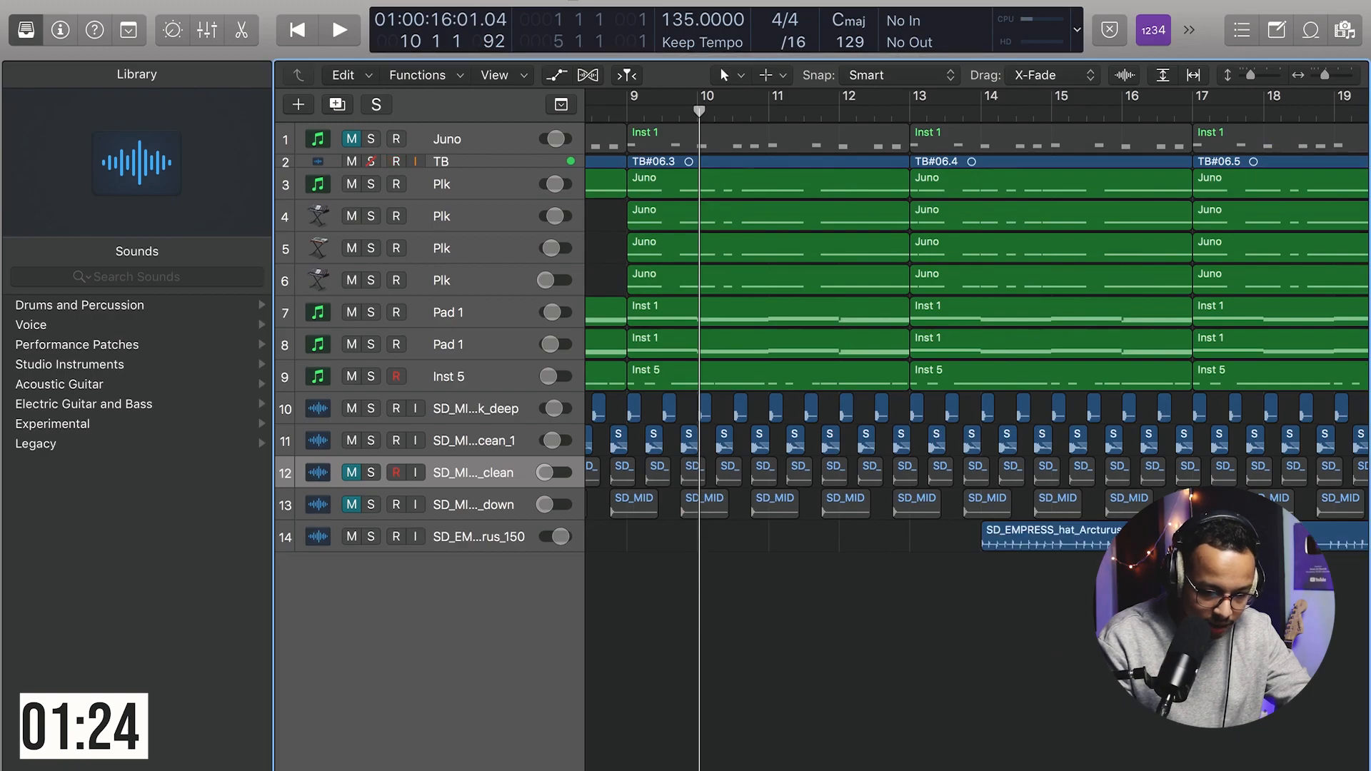
drag(1056, 542, 982, 542)
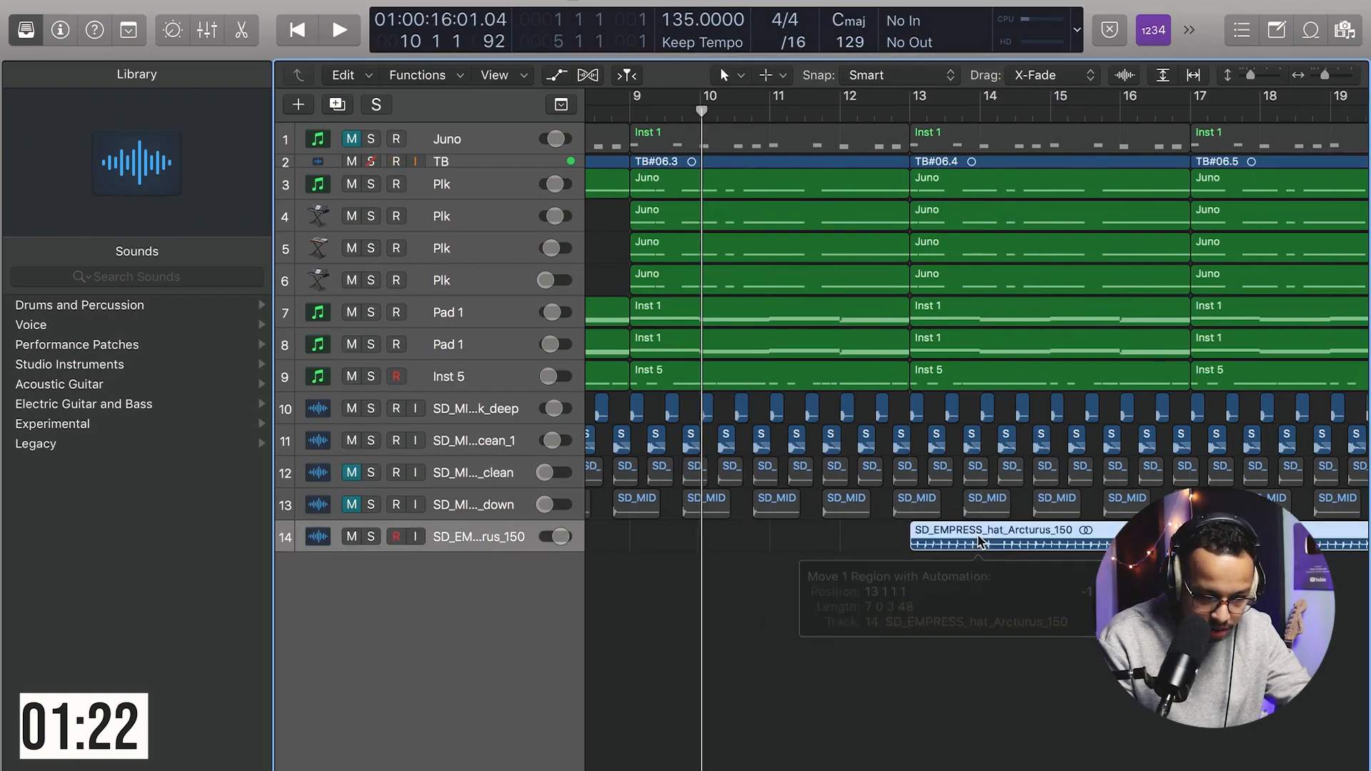
key(super+Left)
key(super+Left)
key(super+Left)
key(super+Left)
key(super+Left)
key(super+Left)
key(super+Right)
key(super+Right)
key(super+Right)
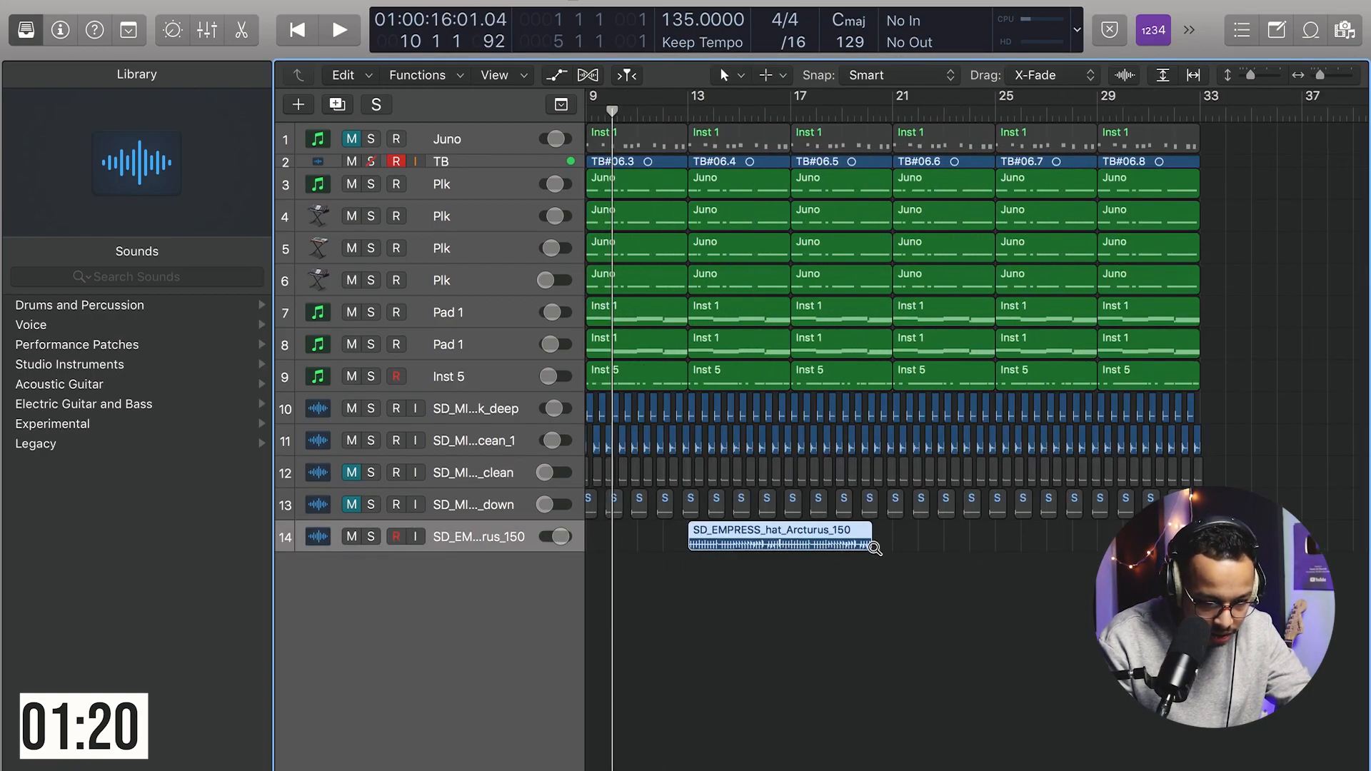
drag(868, 545, 908, 547)
scroll(744, 541, left, 5)
drag(1018, 537, 1248, 540)
key(space)
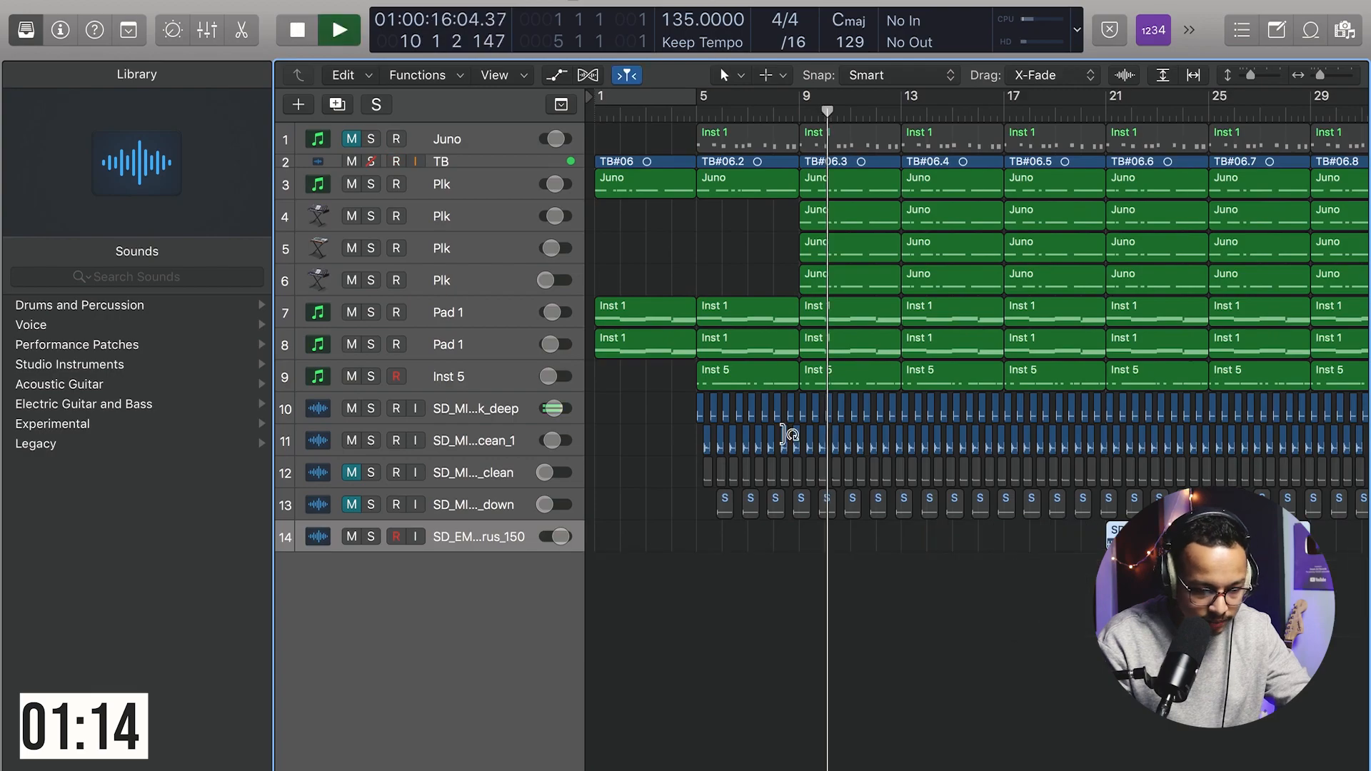
Step: Delete the Plk regions on tracks 5 and 6 in bars 9 to 12
key(super+Right)
key(super+Right)
scroll(922, 411, left, 5)
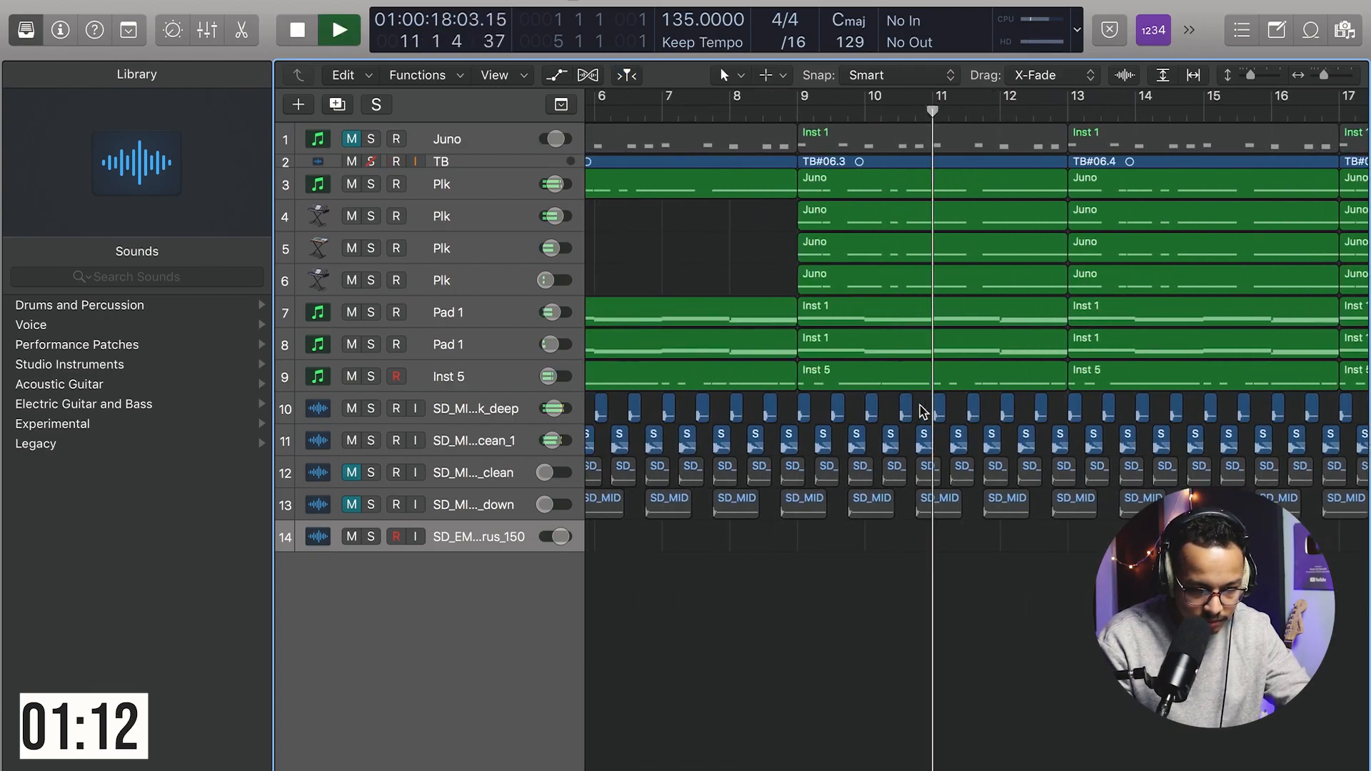
key(super+Left)
drag(803, 251, 996, 279)
key(BackSpace)
scroll(1014, 257, right, 3)
key(space)
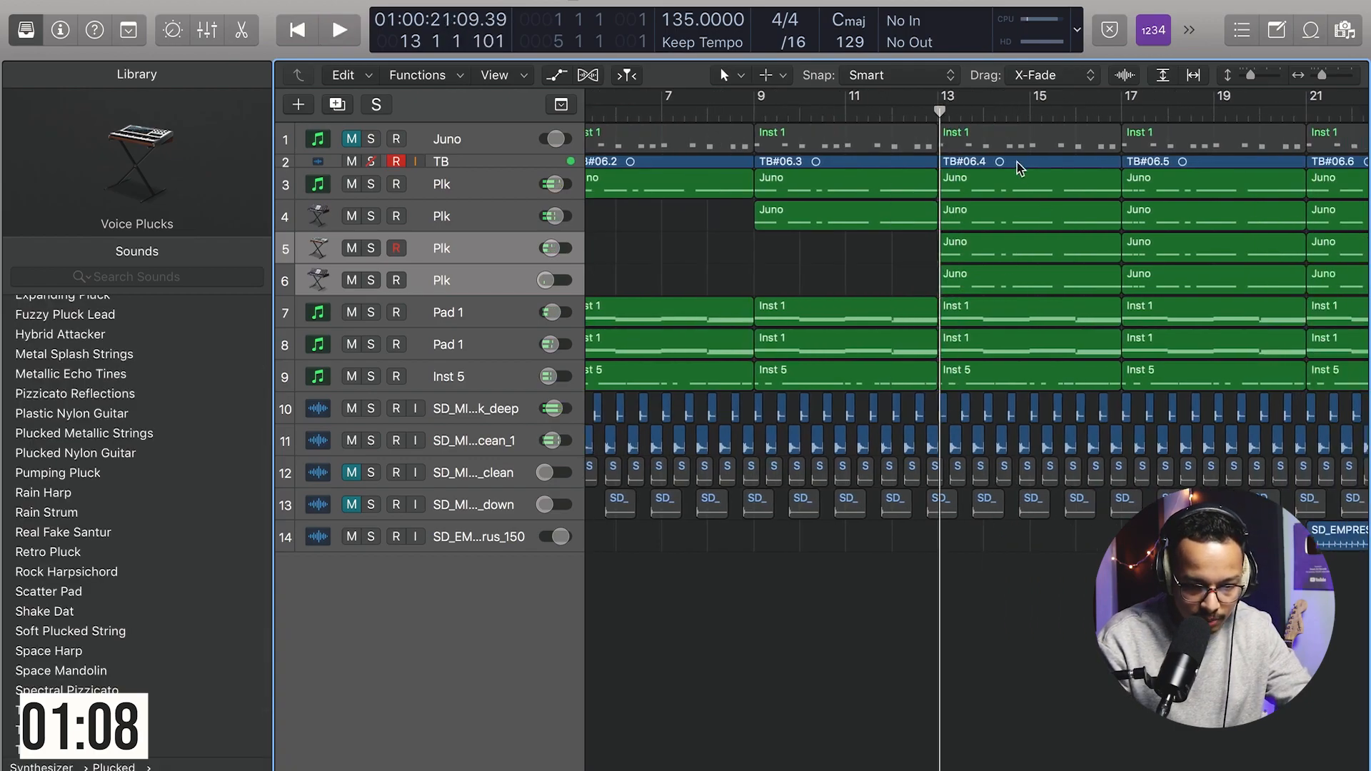
Step: Delete the TB bass region and the two Plk regions on tracks 3 and 4 starting at bar 13
click(1020, 167)
shift+click(998, 196)
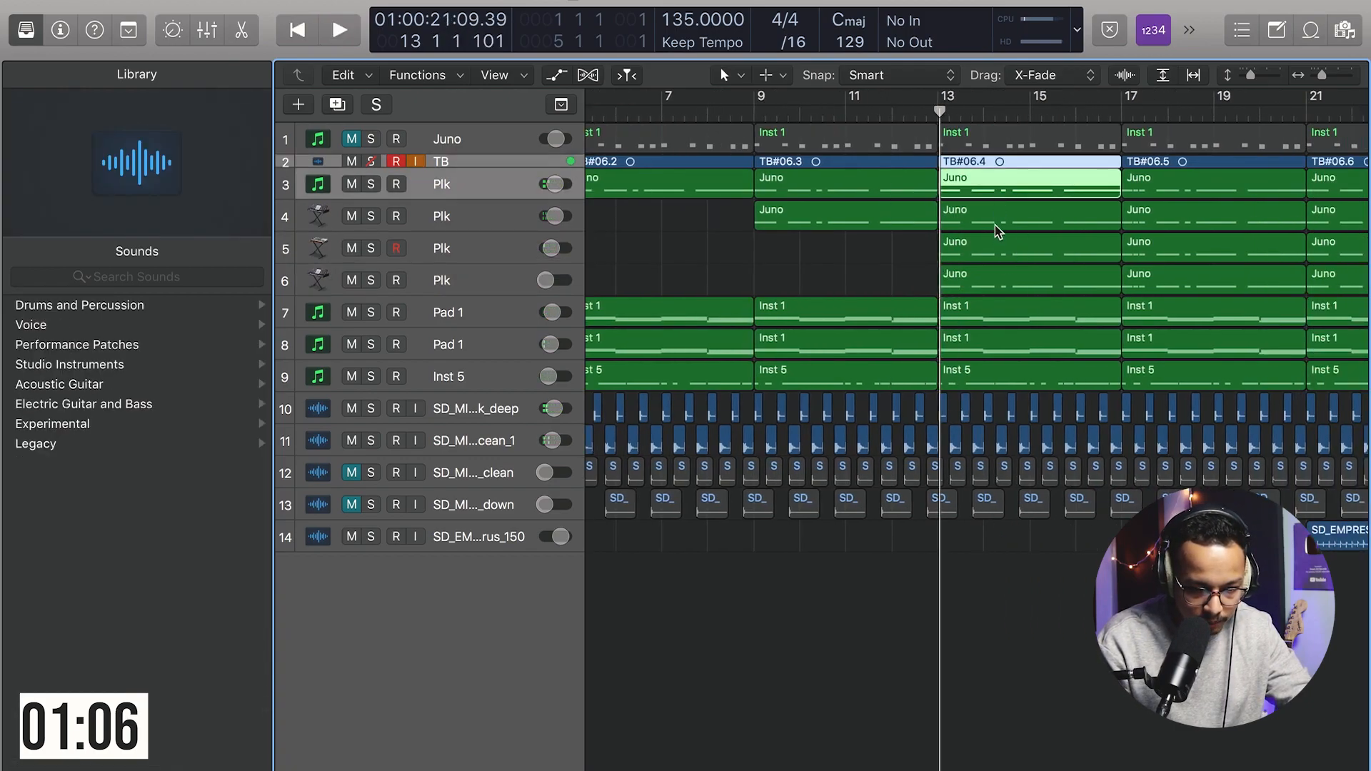
shift+click(995, 225)
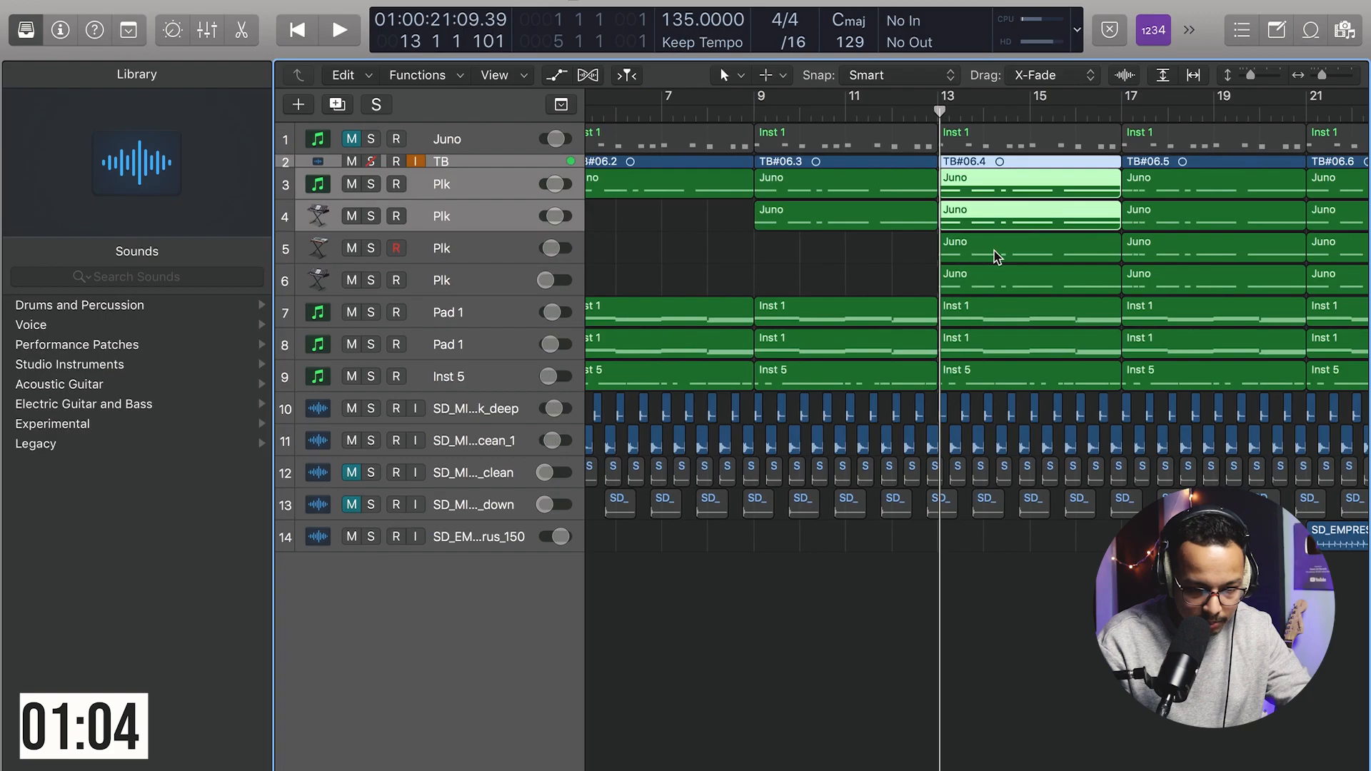
key(BackSpace)
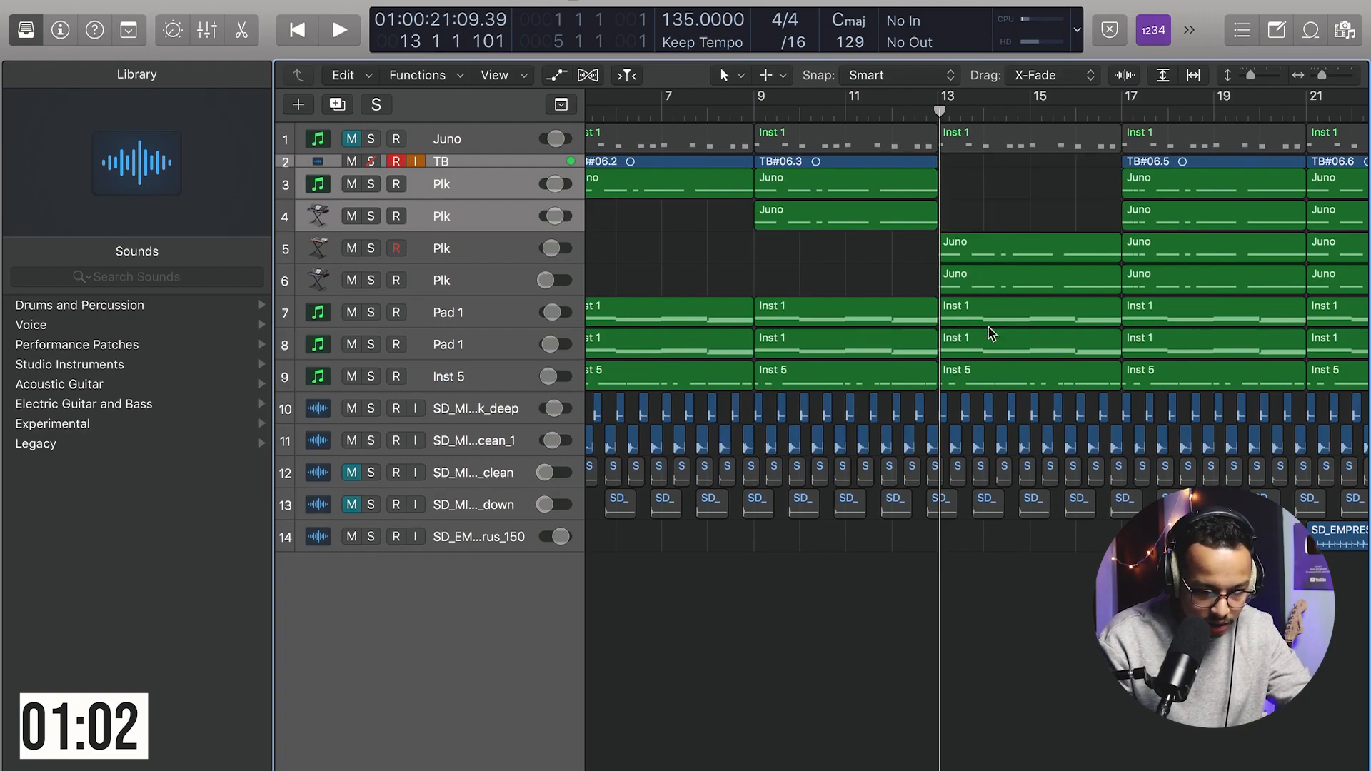
Step: Delete all drum regions in bars 13 to 16, including the leftover kick region at bar 13, and play back
drag(953, 416, 1123, 511)
key(BackSpace)
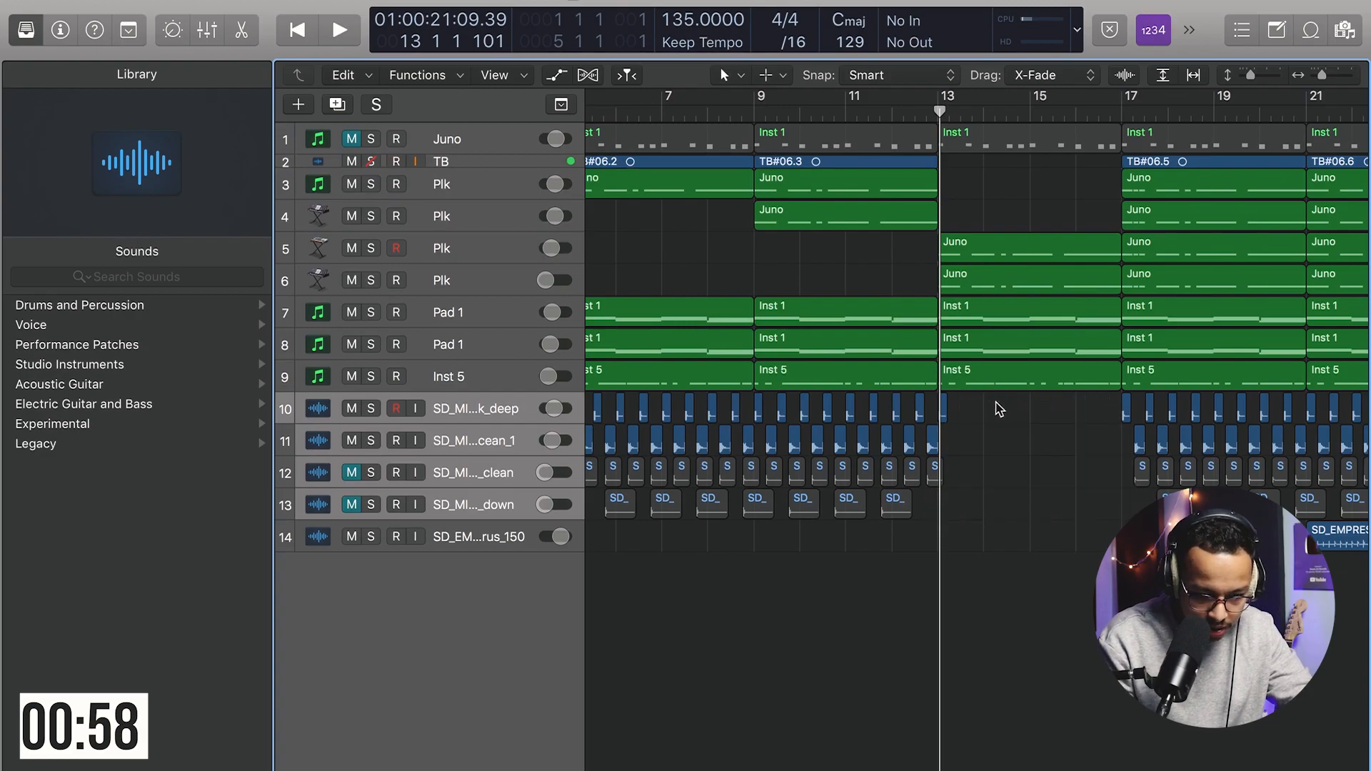
click(943, 412)
key(BackSpace)
key(space)
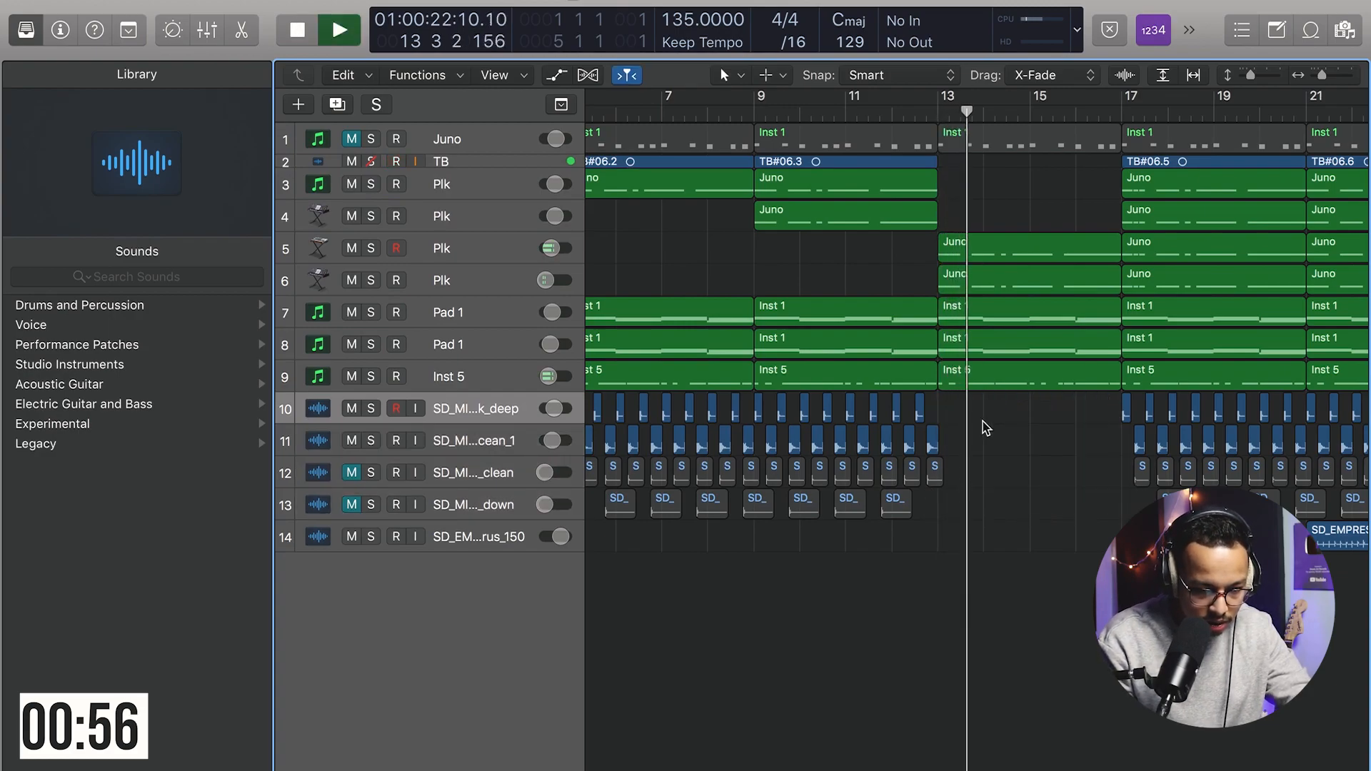
Step: Delete the Plk region on track 6 at bar 13 and move track 5's bar-13 region up to track 3
click(977, 285)
key(BackSpace)
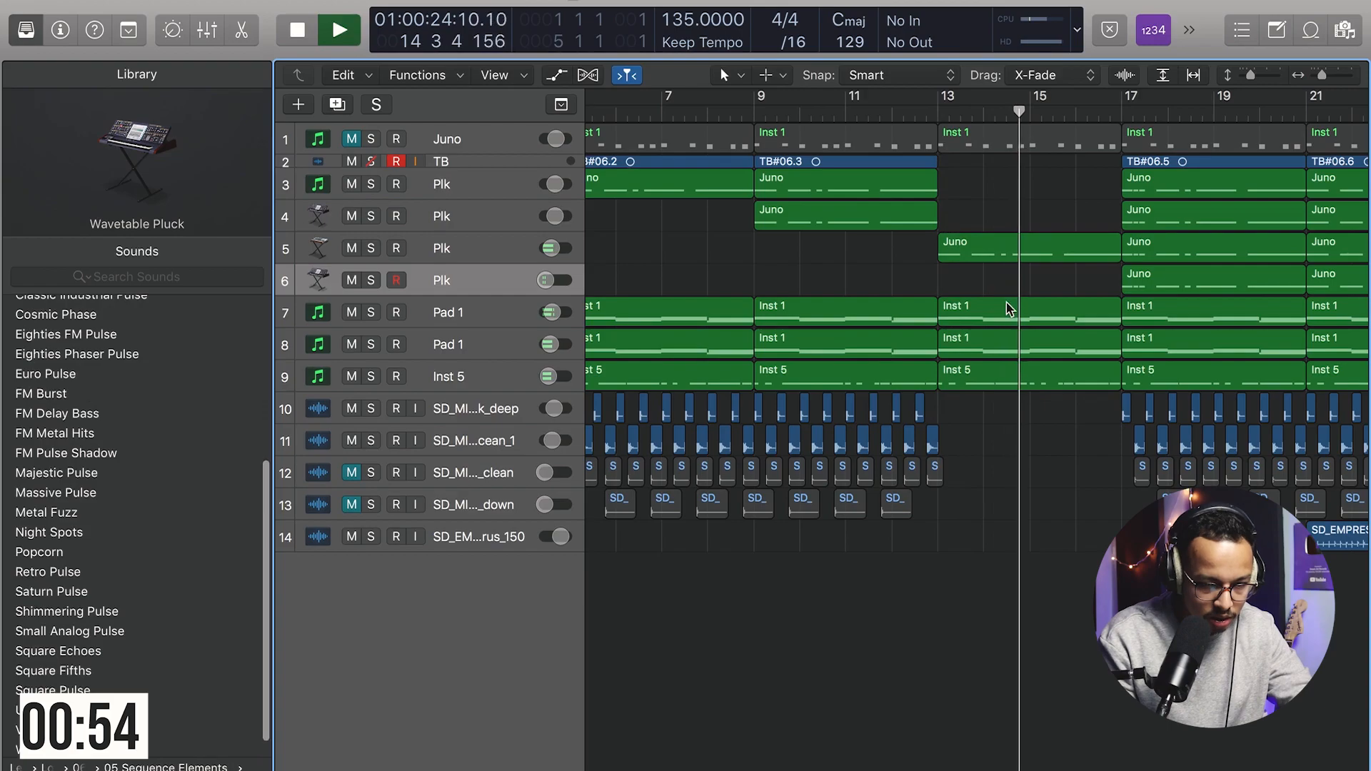
drag(1009, 247, 1010, 182)
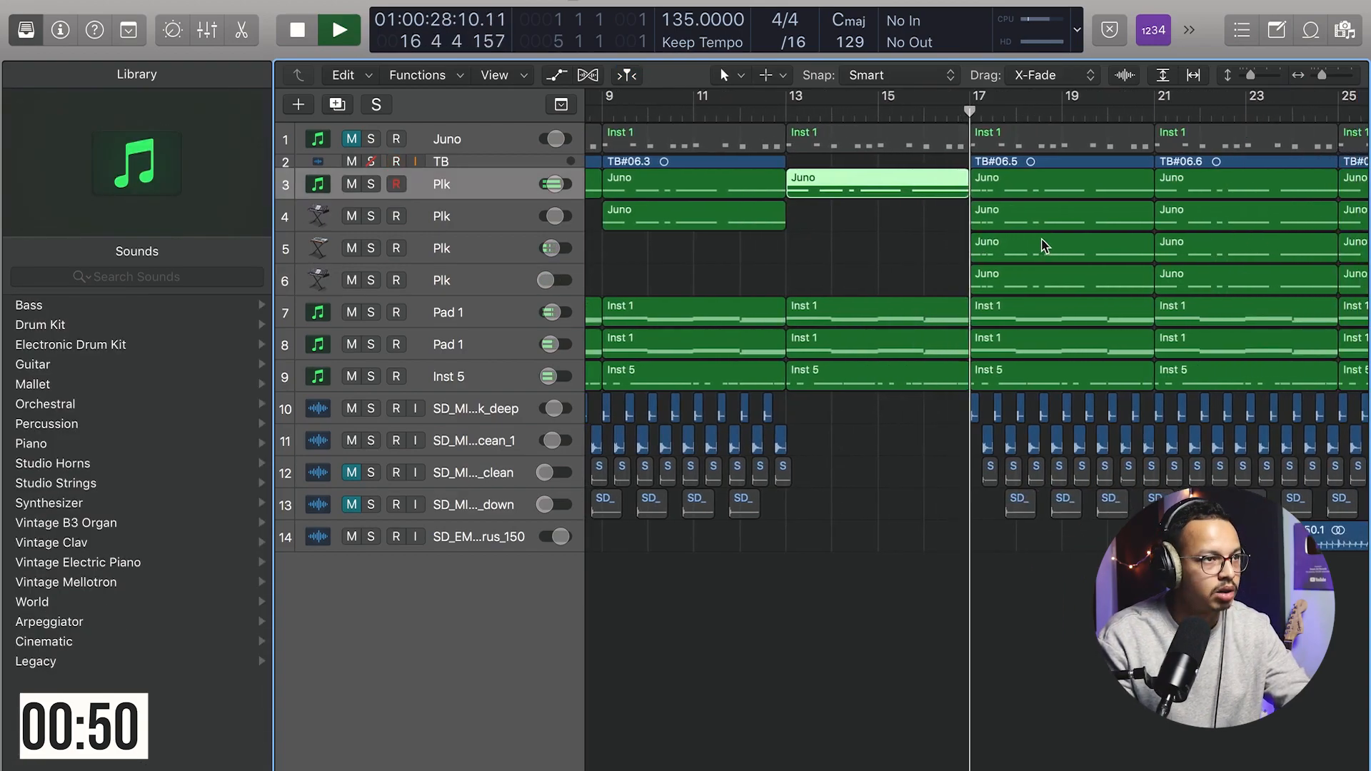
key(space)
scroll(973, 322, right, 3)
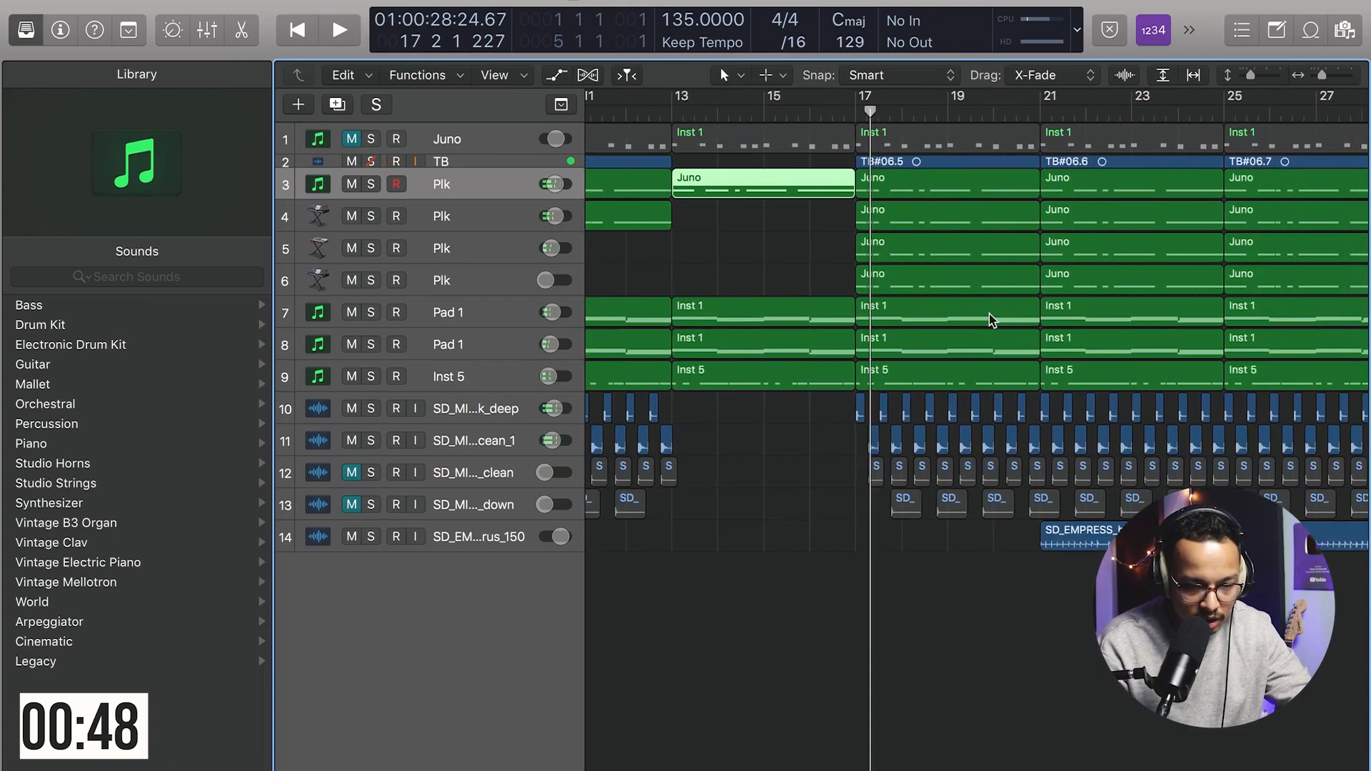
Step: Move the hi-hat loop region to start at bar 17 and loop it across the following bars
drag(1083, 533, 899, 534)
scroll(841, 275, left, 8)
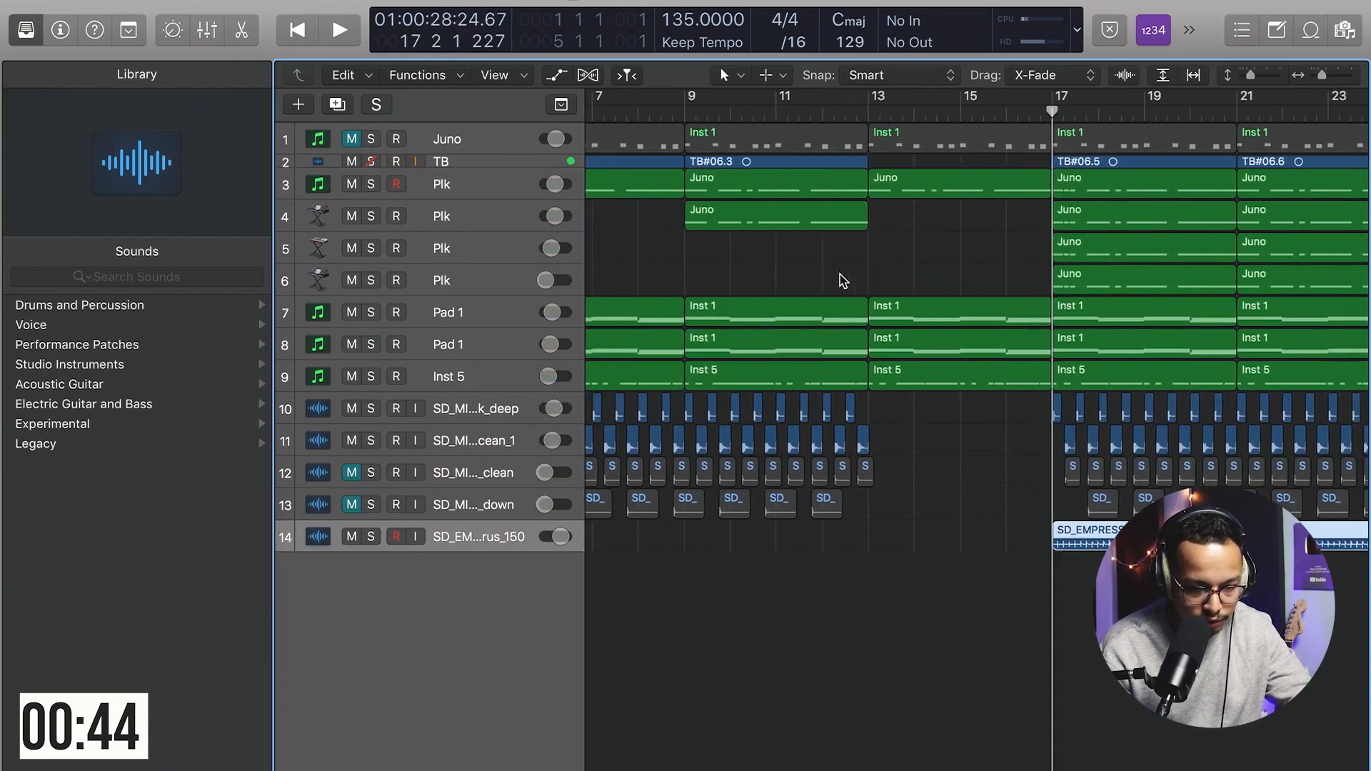
scroll(842, 279, right, 4)
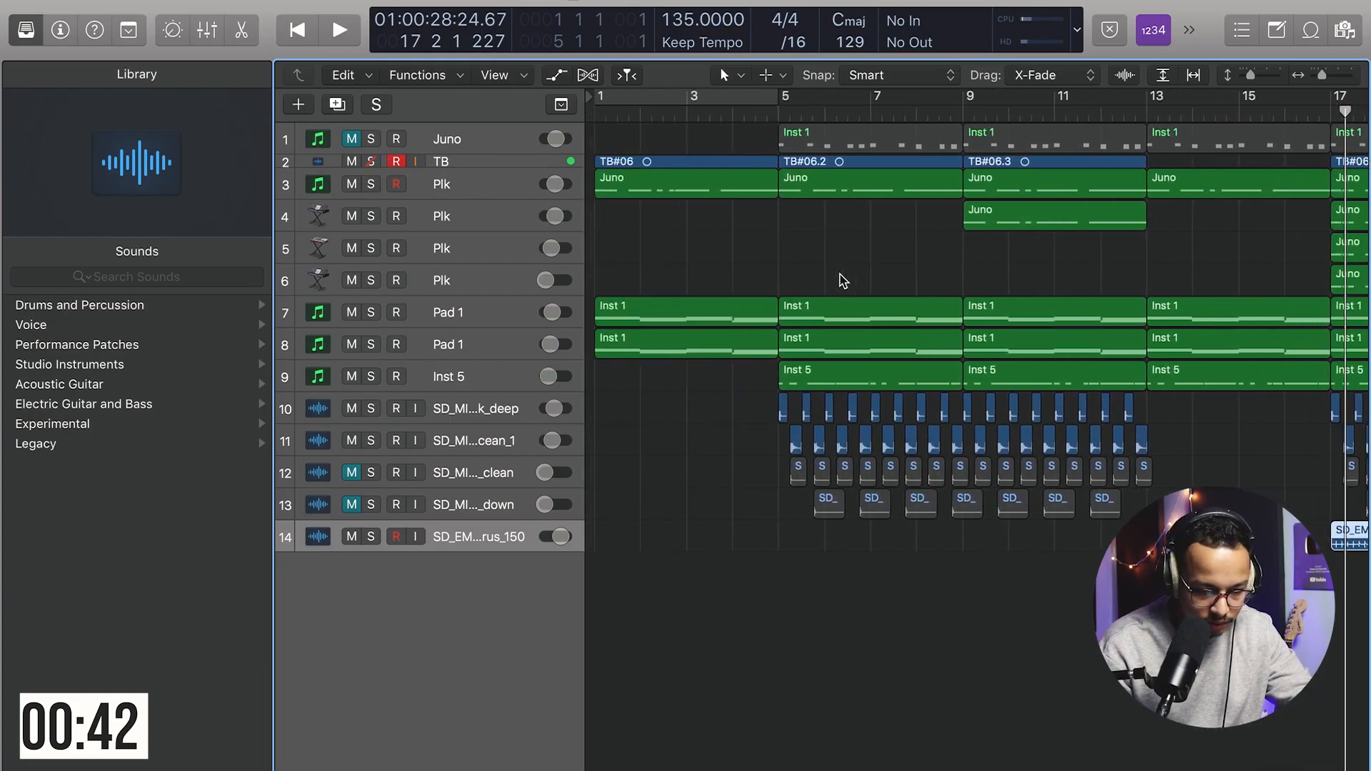
scroll(904, 486, left, 3)
scroll(903, 487, down, 4)
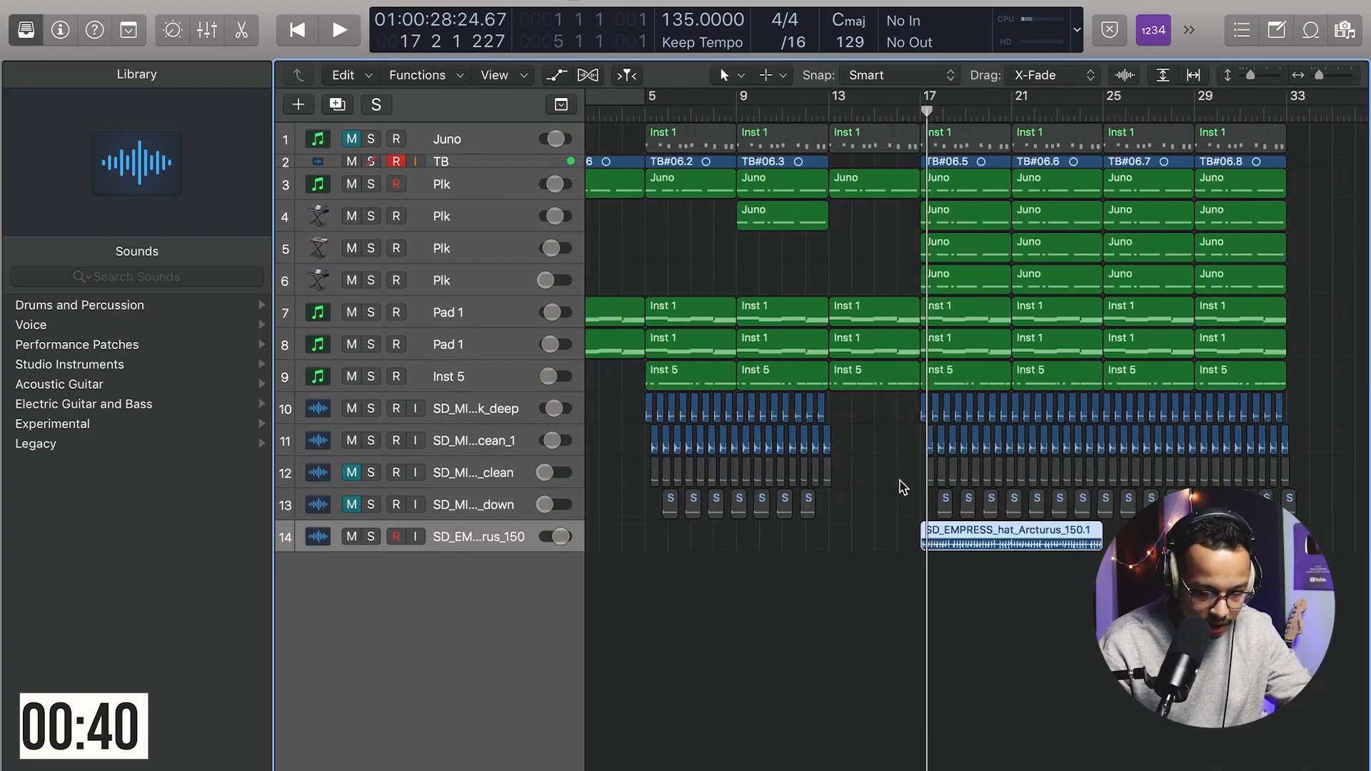
scroll(904, 487, up, 3)
scroll(903, 488, right, 1)
scroll(903, 493, left, 1)
scroll(983, 581, right, 5)
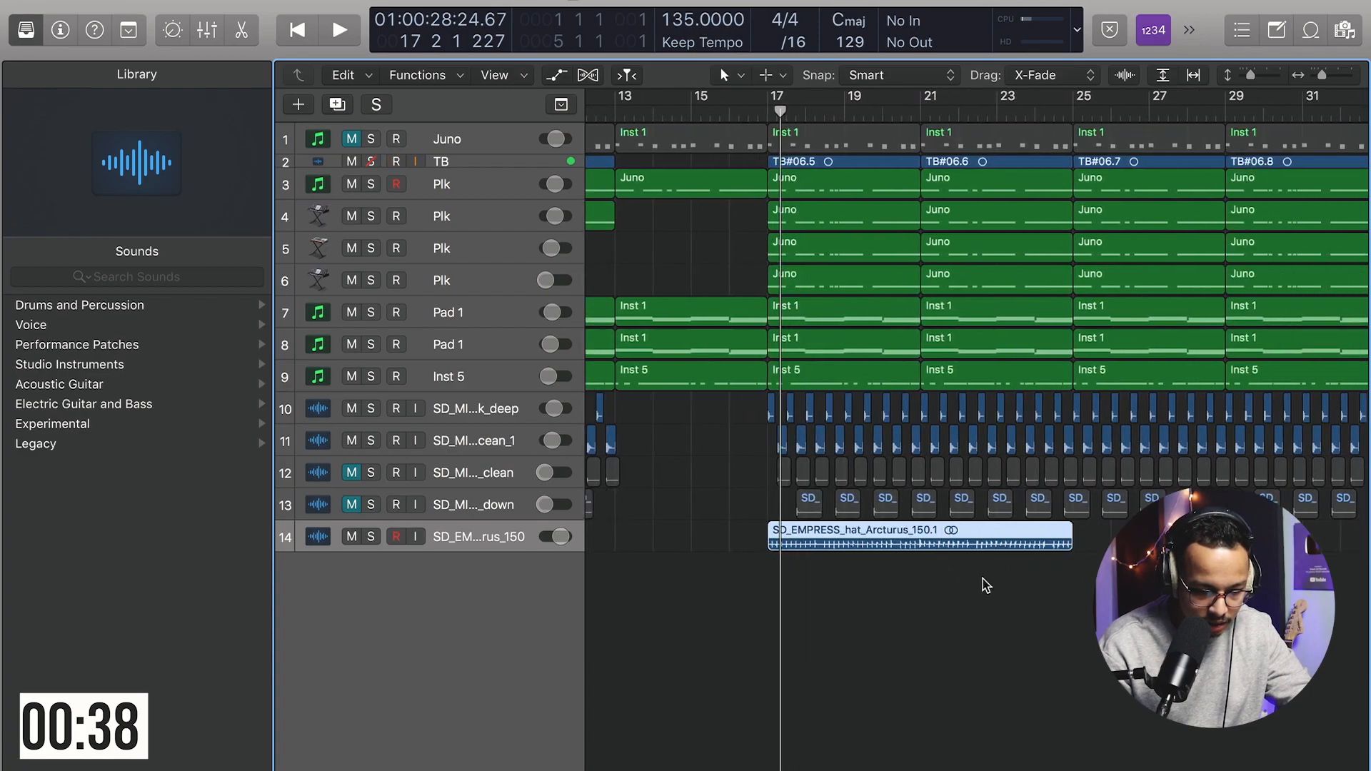
drag(806, 546, 1110, 548)
Step: Unmute the SD_MI…_clean and SD_MI…_down drum tracks and play back
drag(355, 477, 357, 505)
key(space)
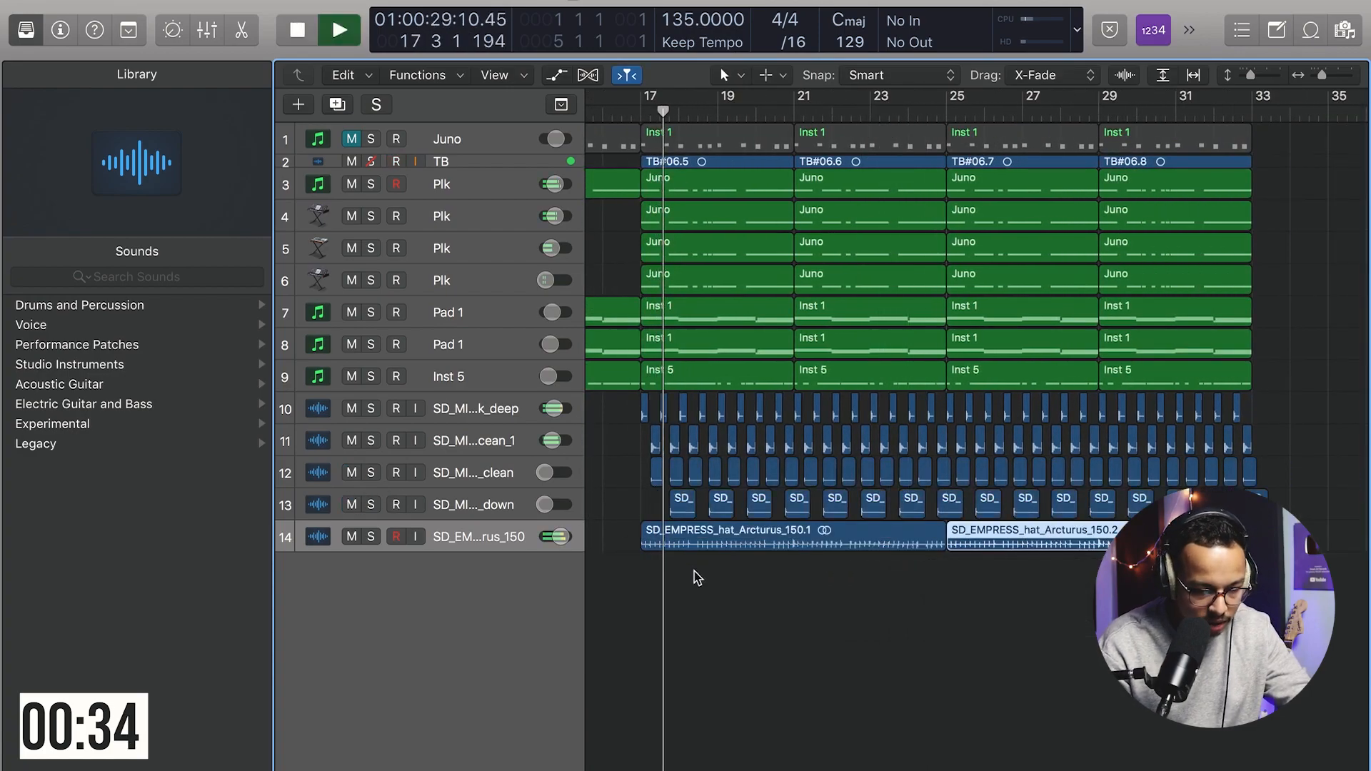
Step: Lower the hi-hat loop track's volume slightly
scroll(643, 582, left, 3)
drag(558, 536, 548, 536)
scroll(837, 515, left, 5)
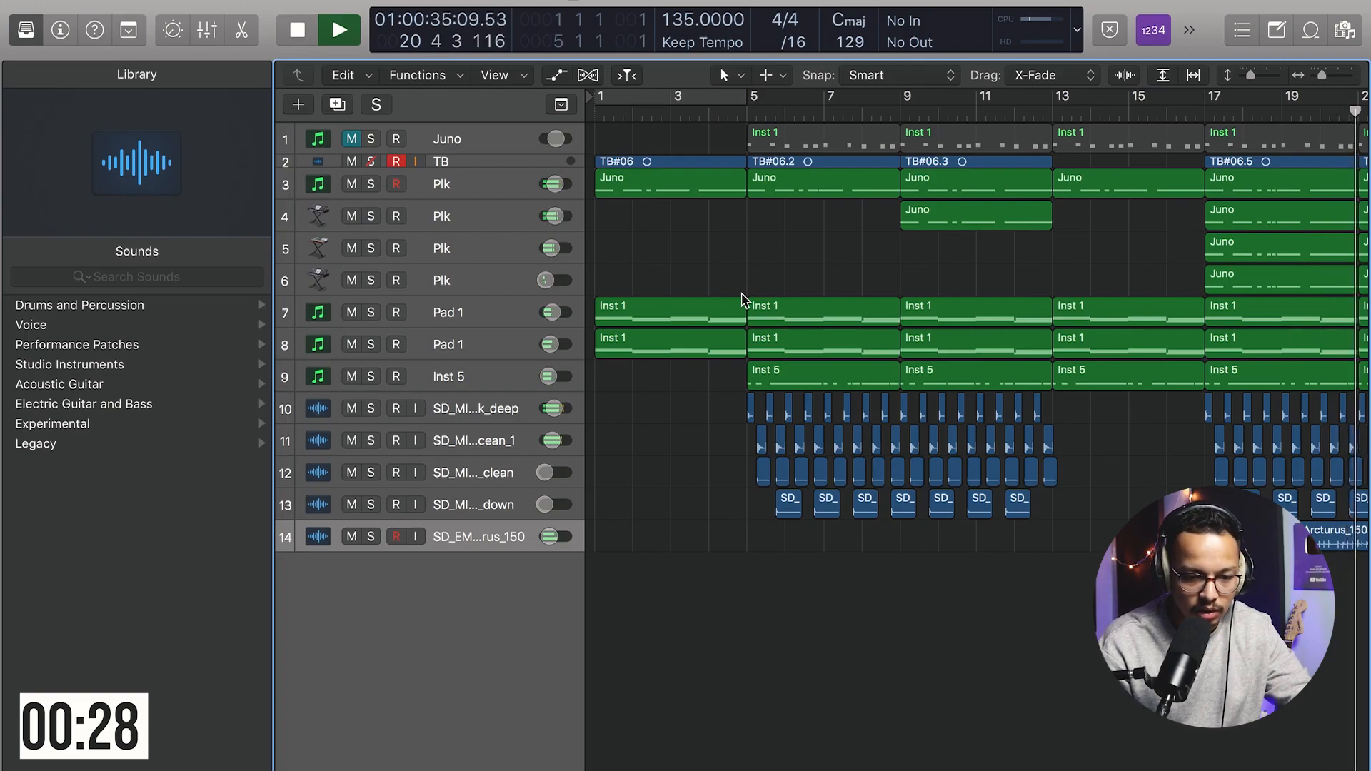
Step: Rename the Inst 5 track as Bass
scroll(743, 300, right, 3)
scroll(743, 301, left, 5)
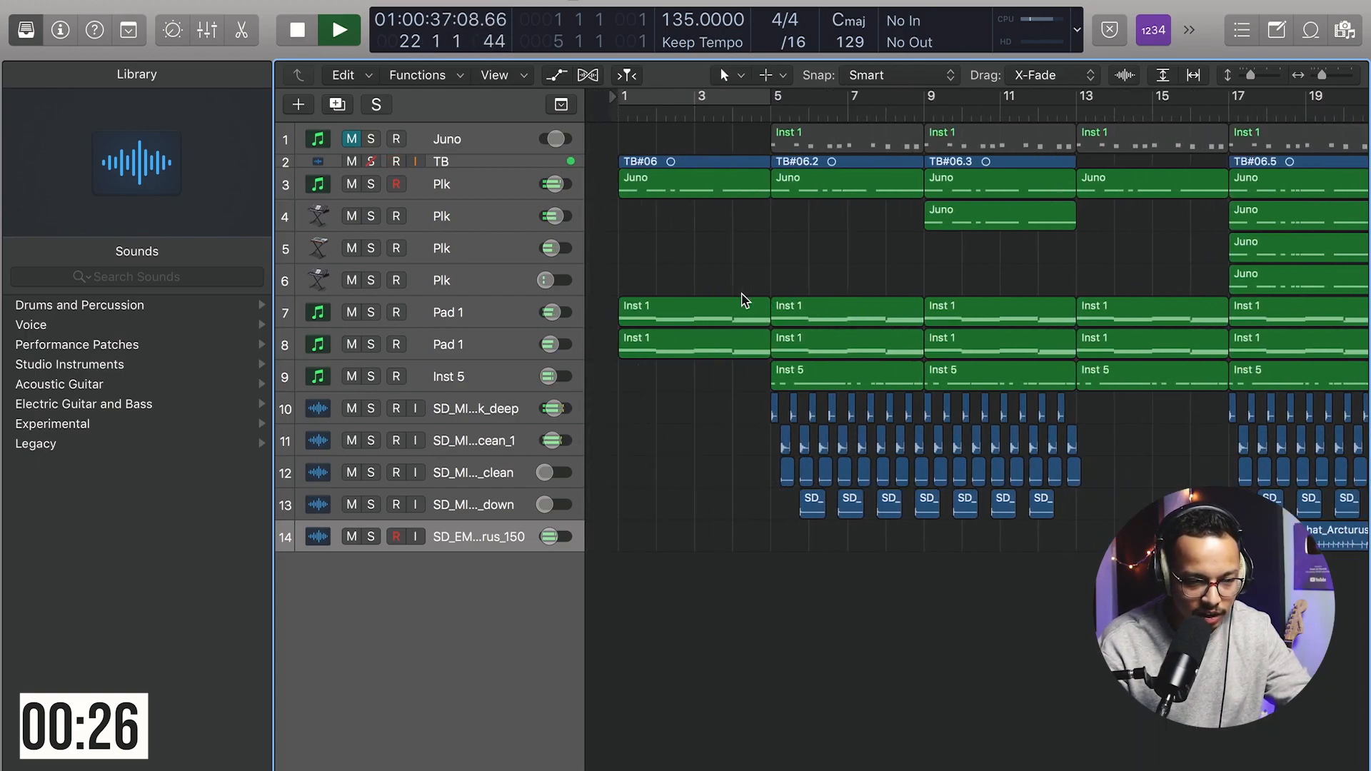
click(743, 112)
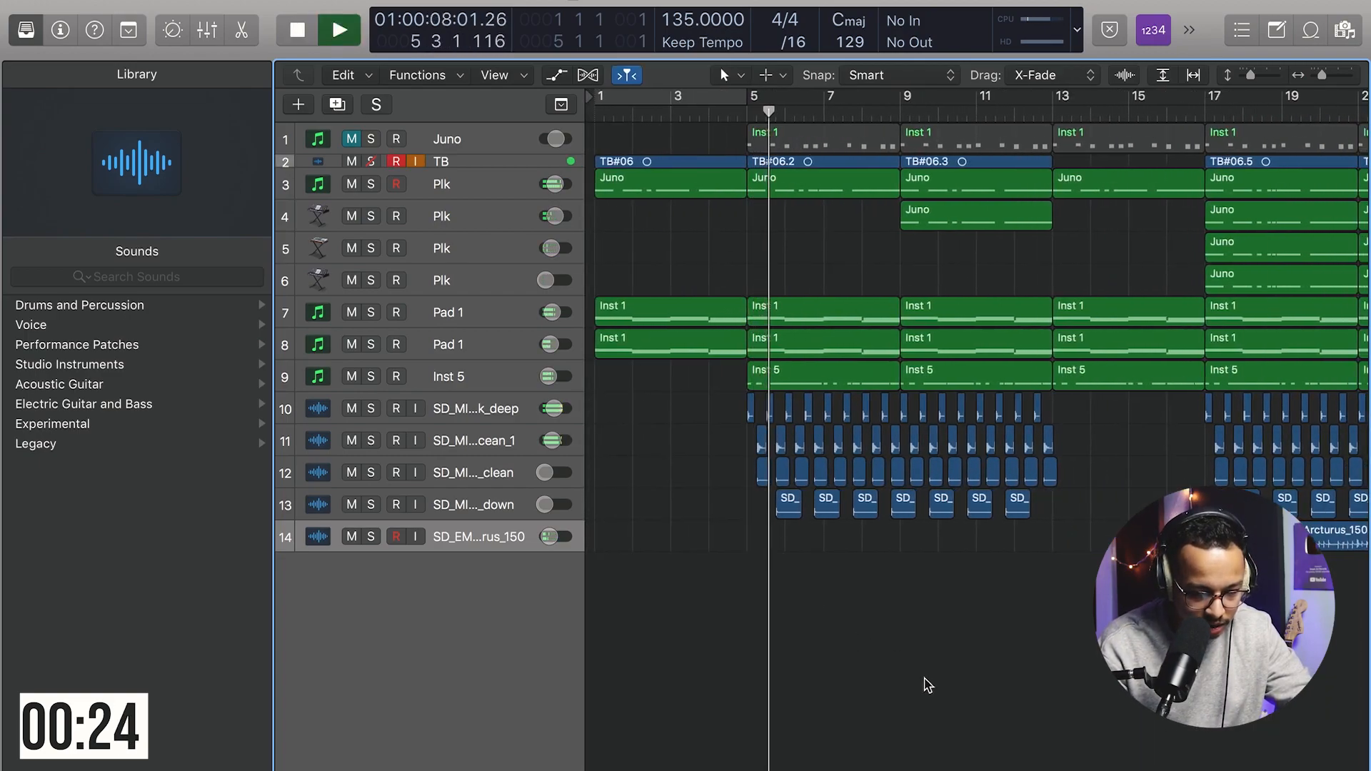
click(1006, 211)
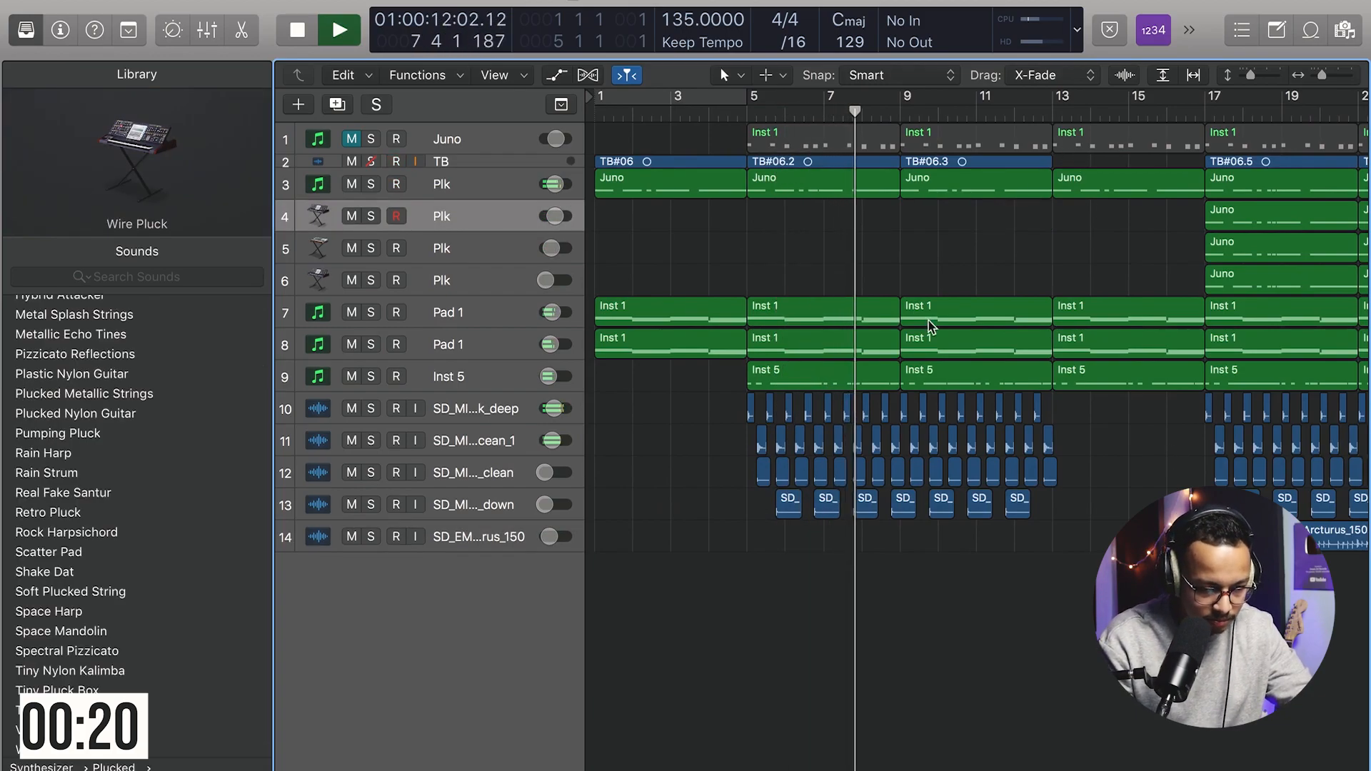
click(493, 374)
double_click(493, 374)
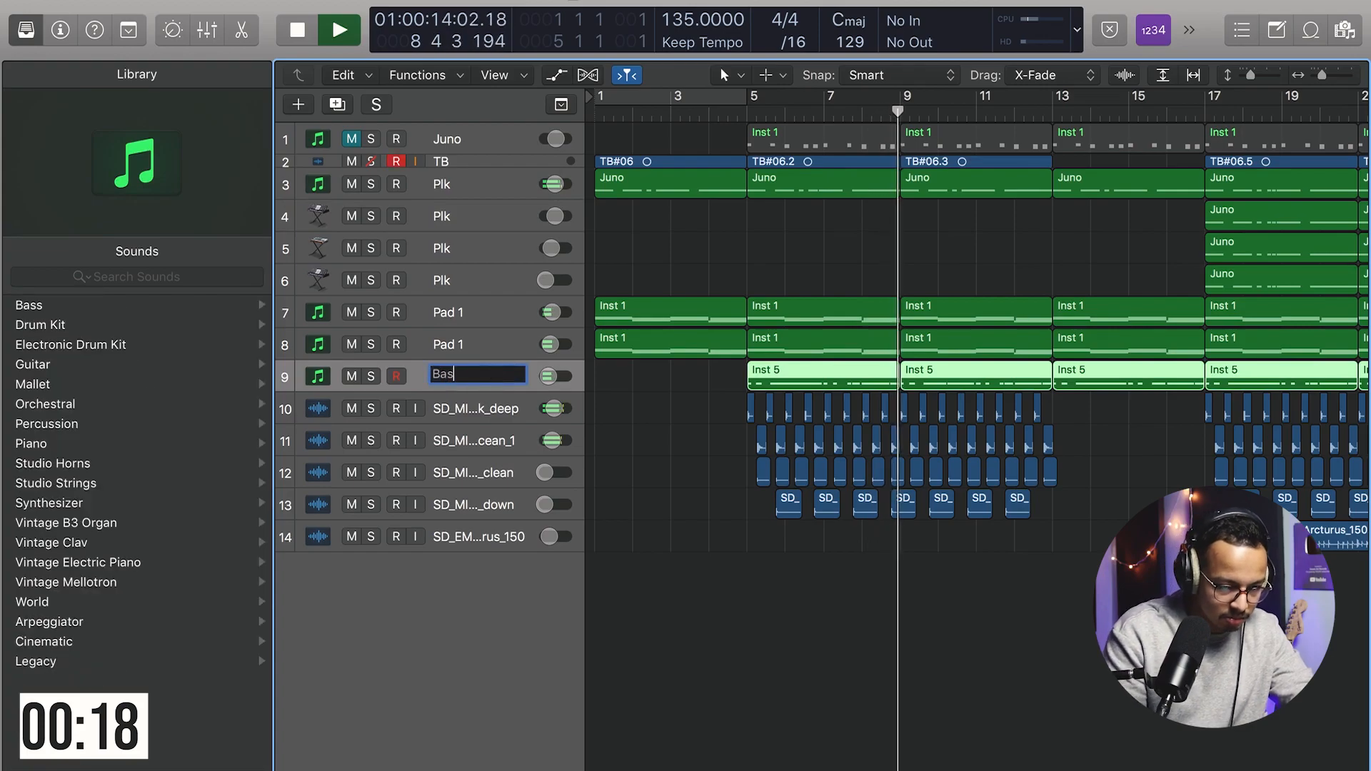
text(Bass)
key(Return)
key(space)
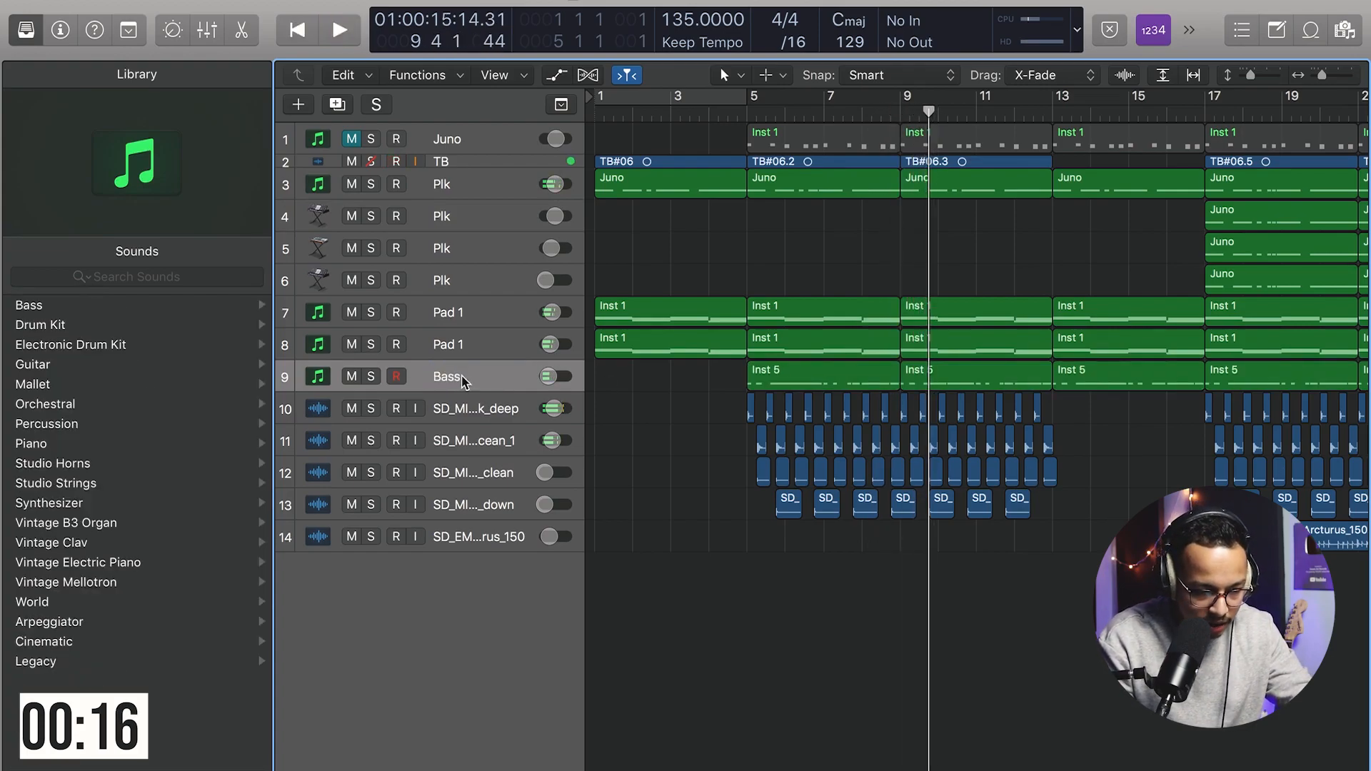
Step: Duplicate the Bass track and delete the original Bass track's region at bar 13
click(466, 378)
key(super+d)
click(1115, 383)
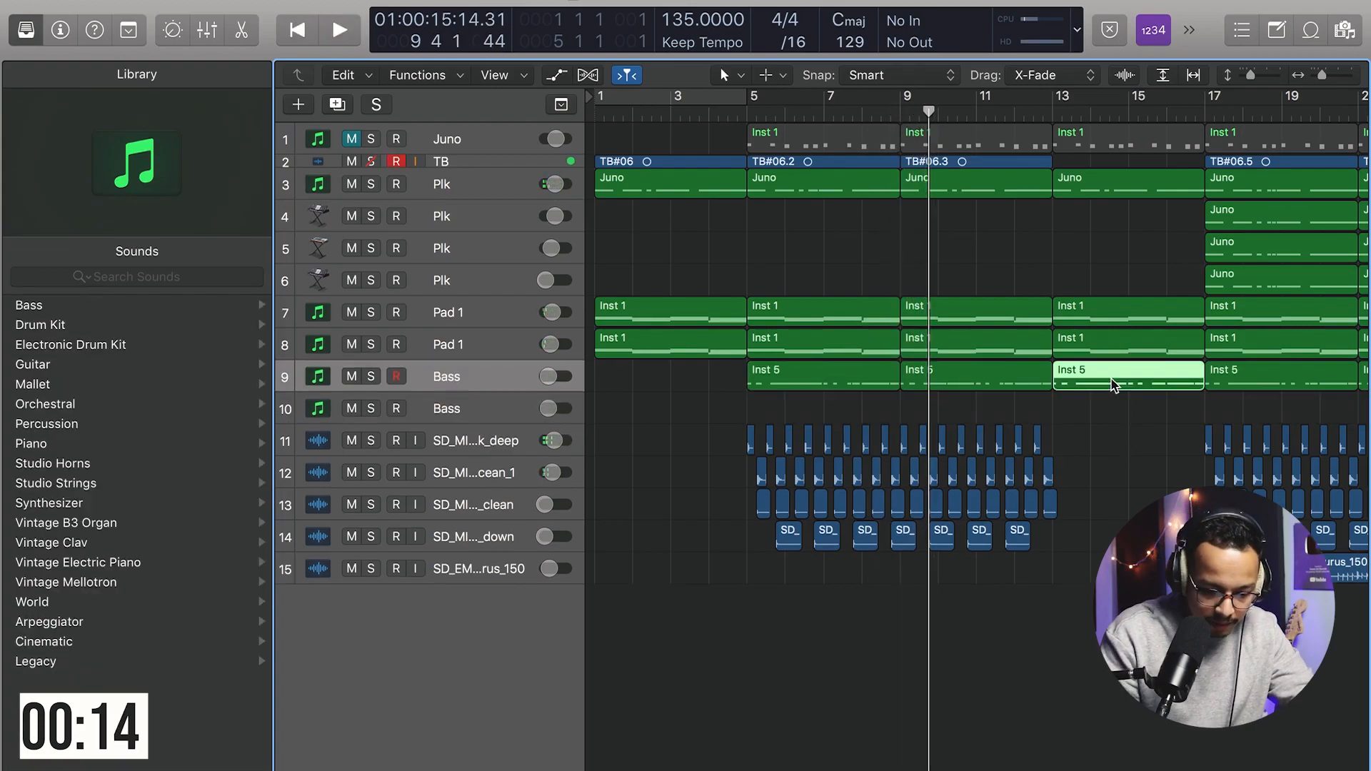
key(Delete)
Step: Open the duplicated Bass track's Virtual Bassist Rowdy instrument and step through presets to Sultana's Bass
scroll(1115, 384, right, 3)
click(458, 414)
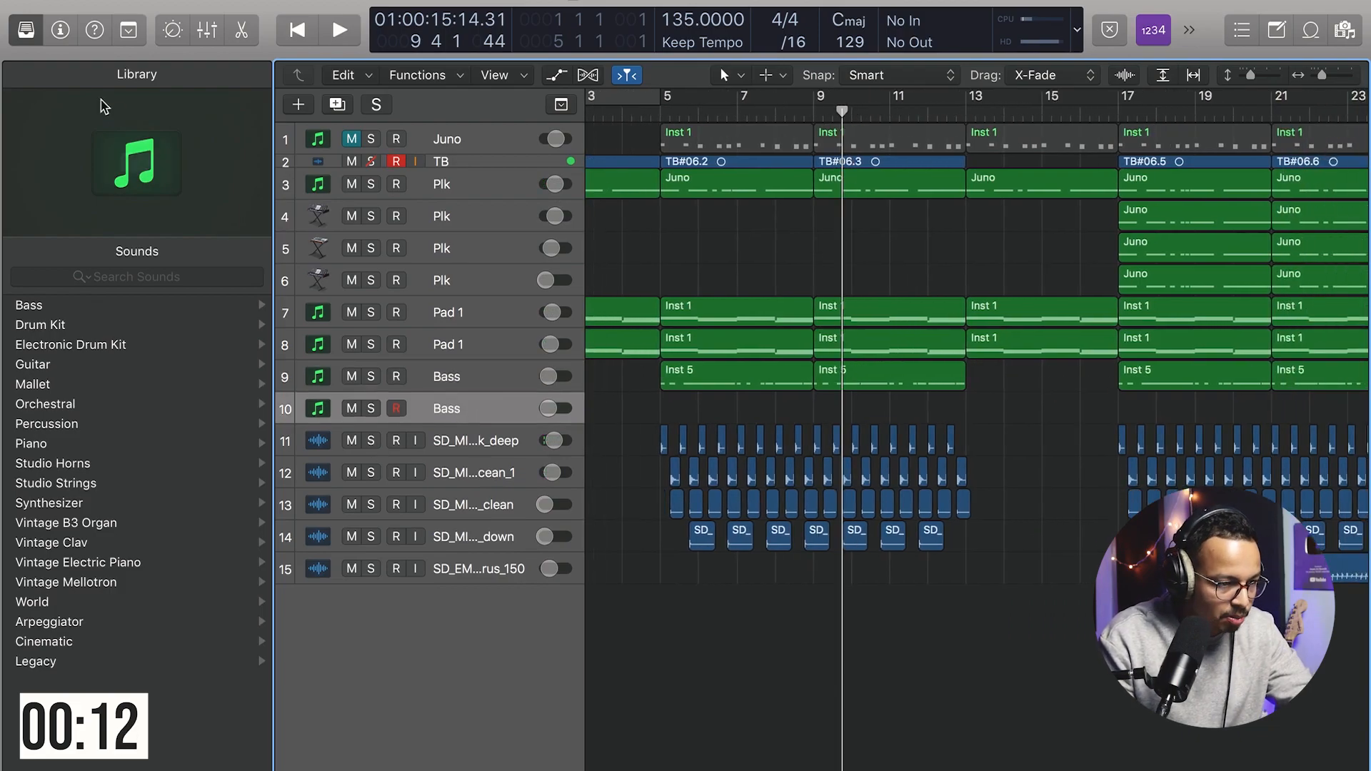
click(60, 32)
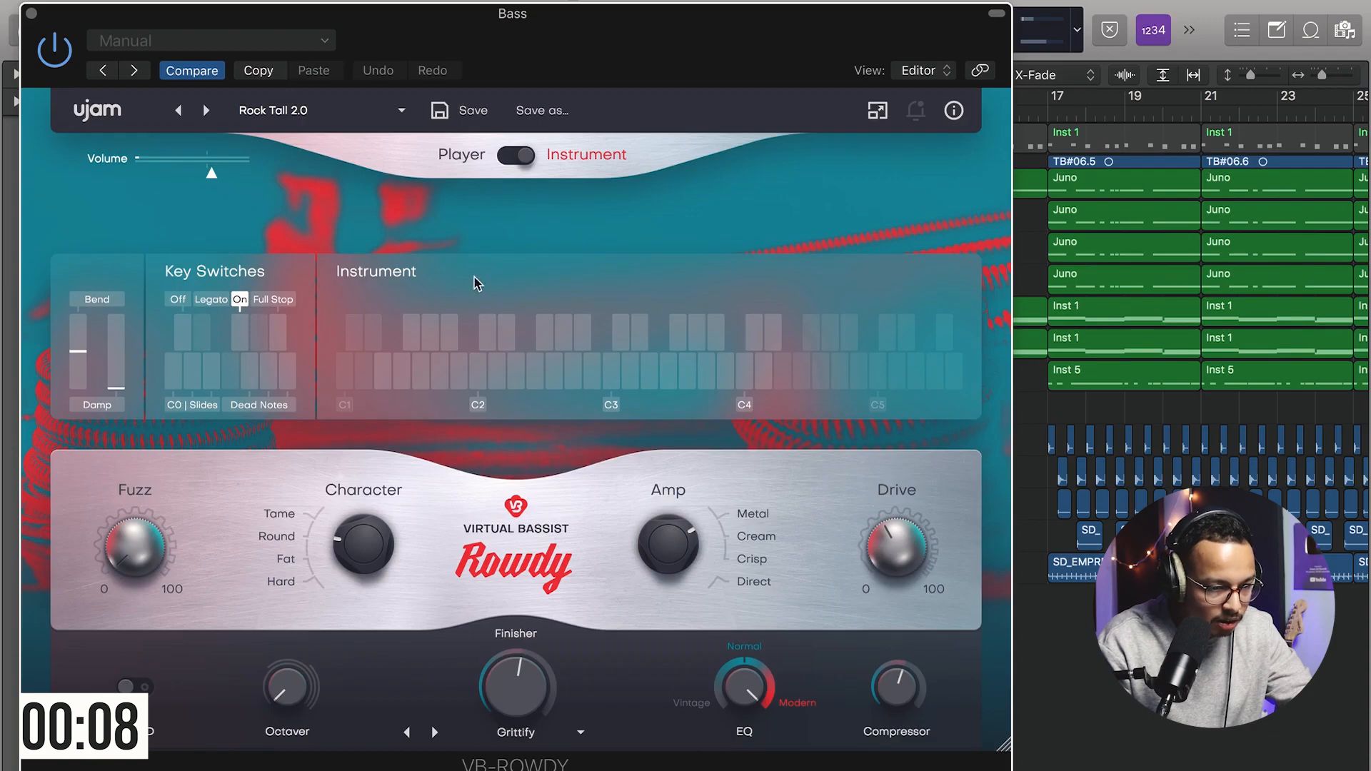
click(208, 113)
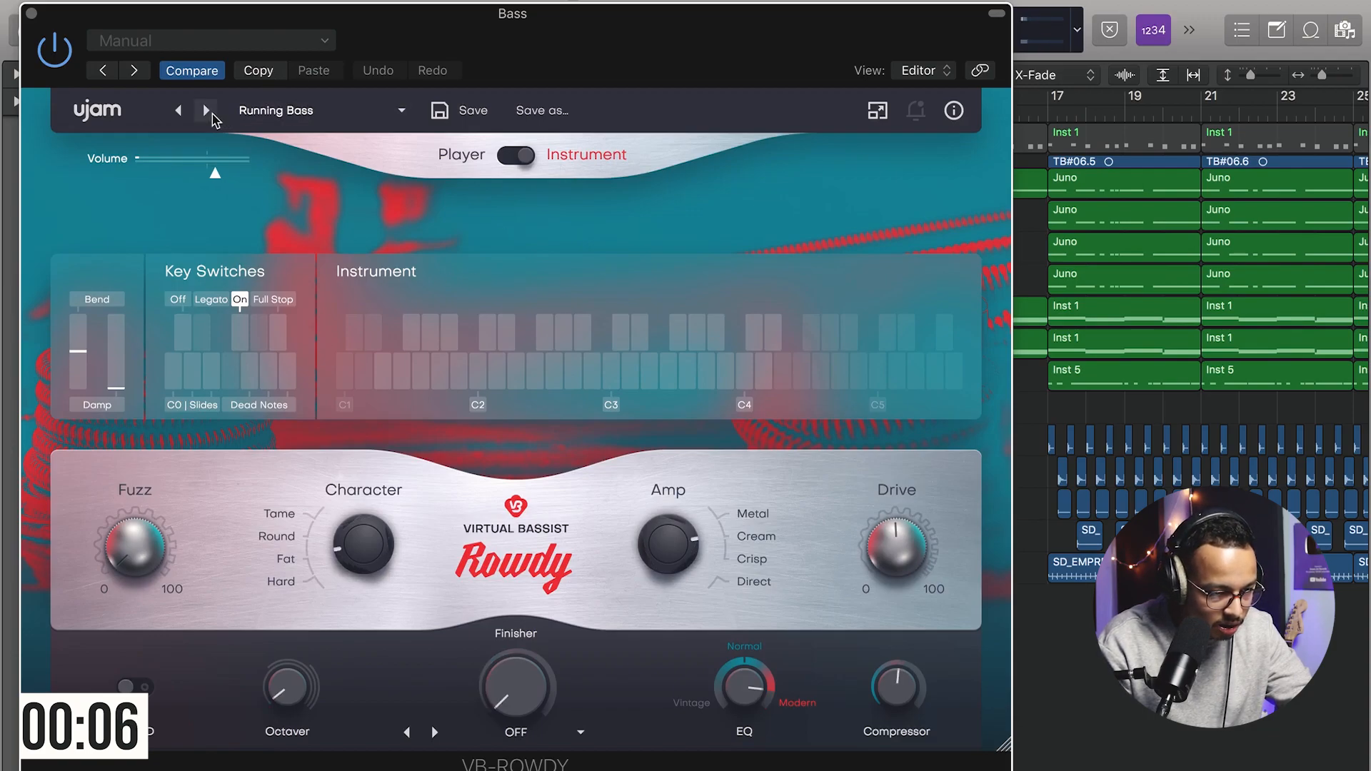
click(208, 112)
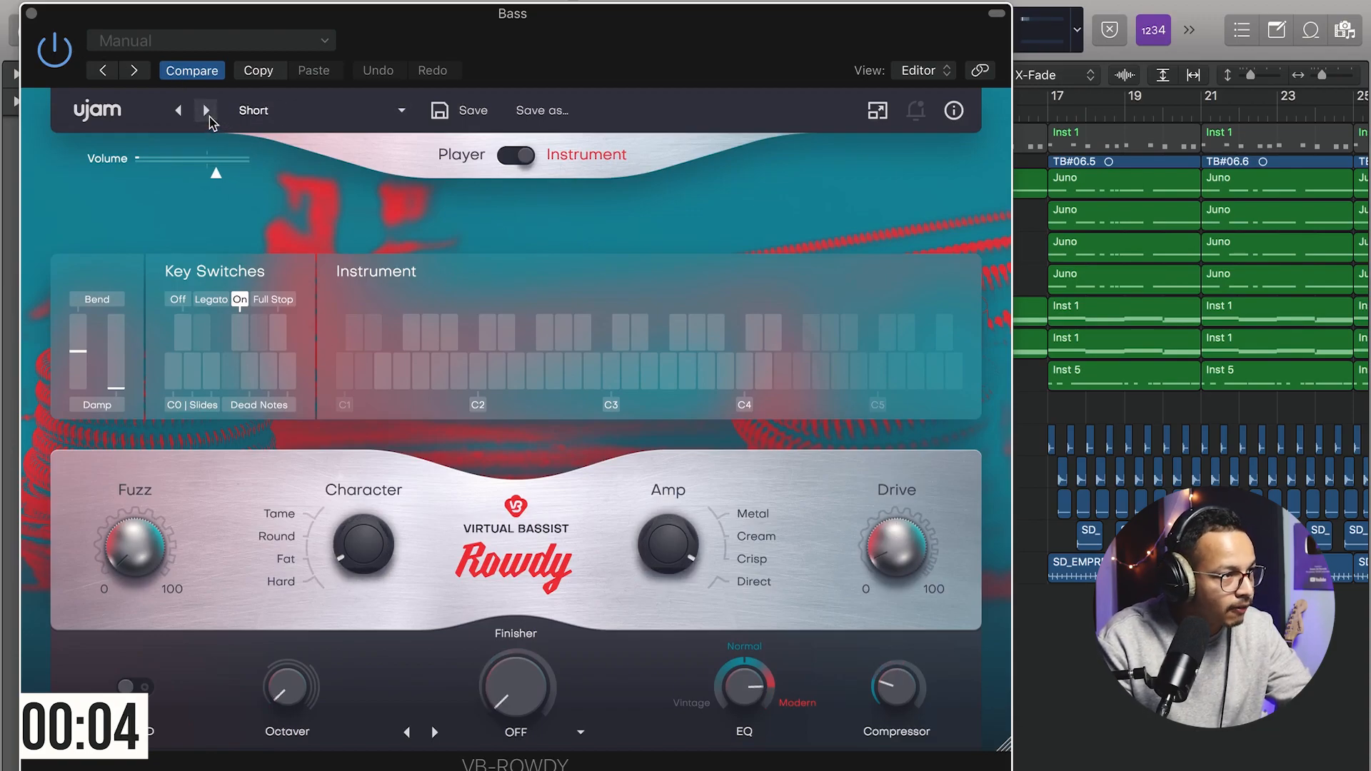
click(207, 112)
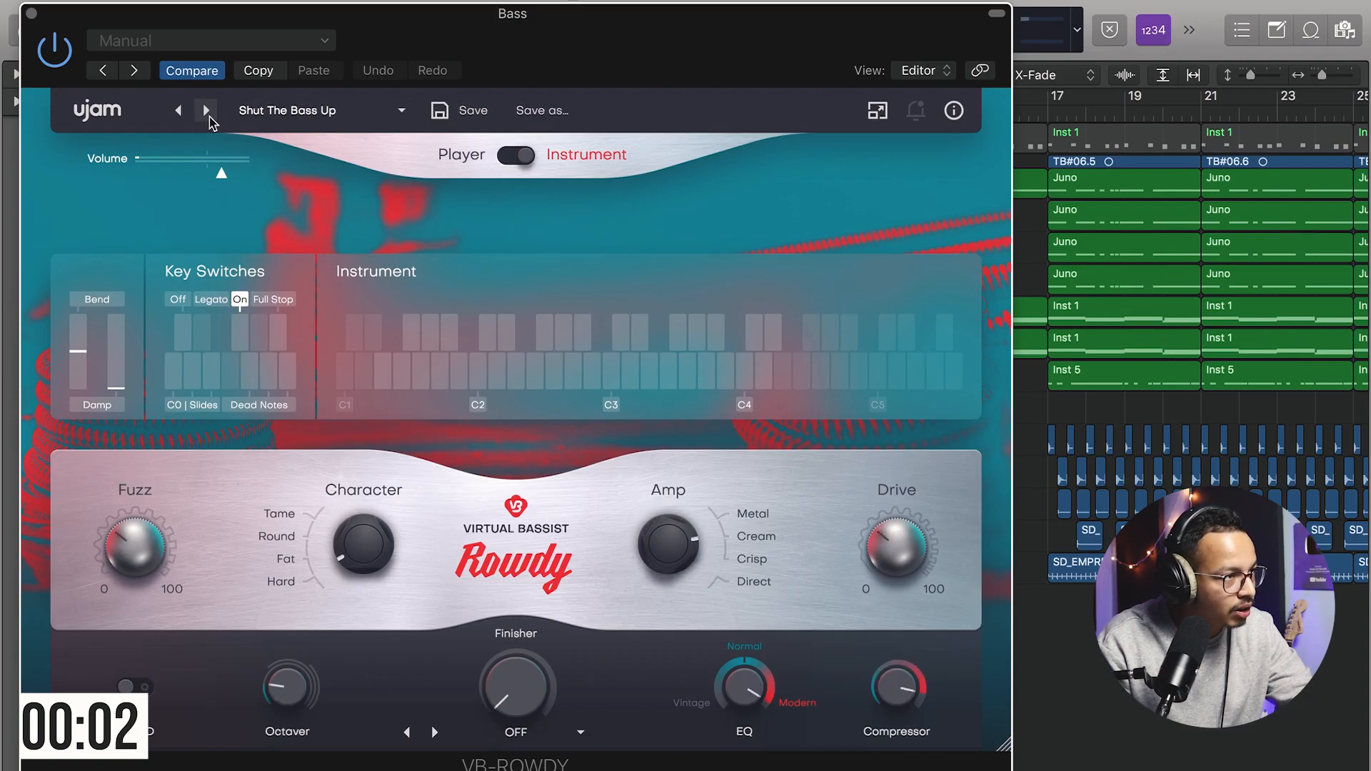
click(208, 112)
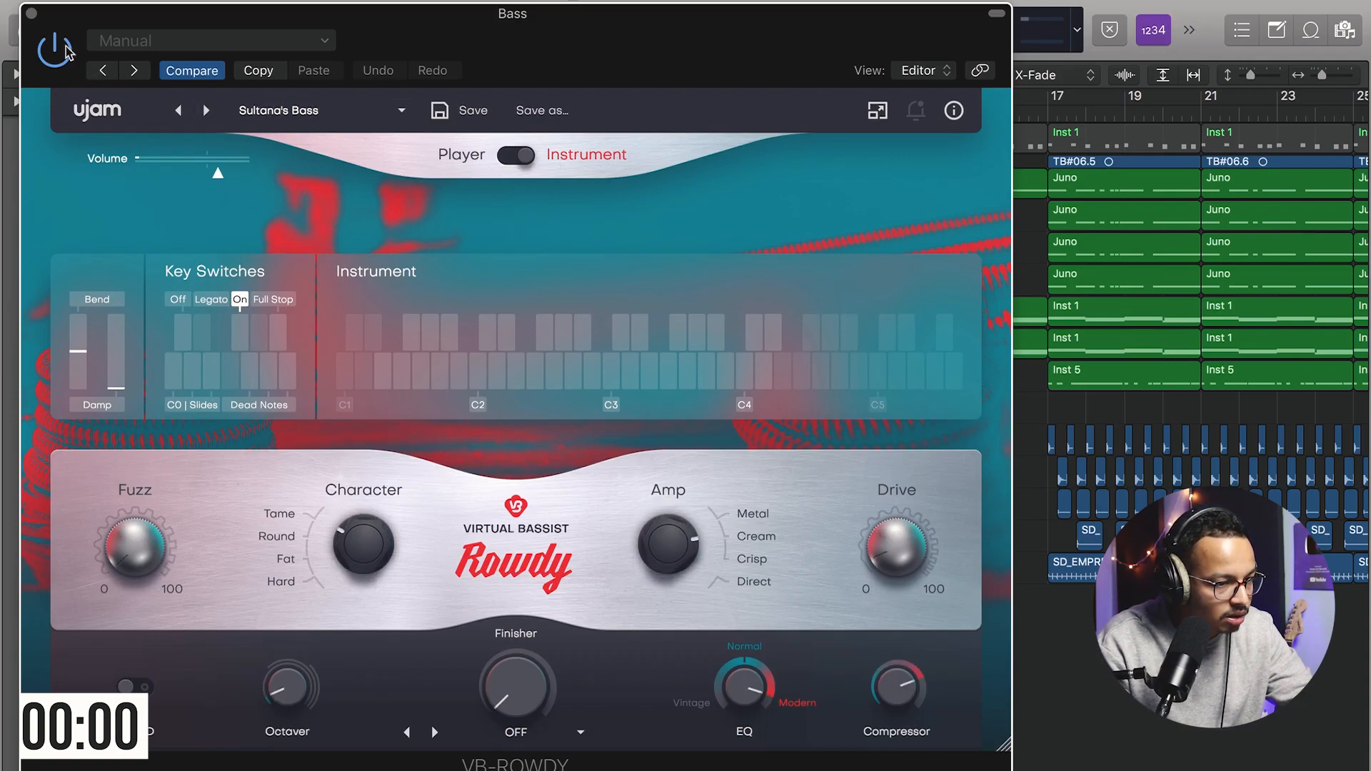
click(32, 14)
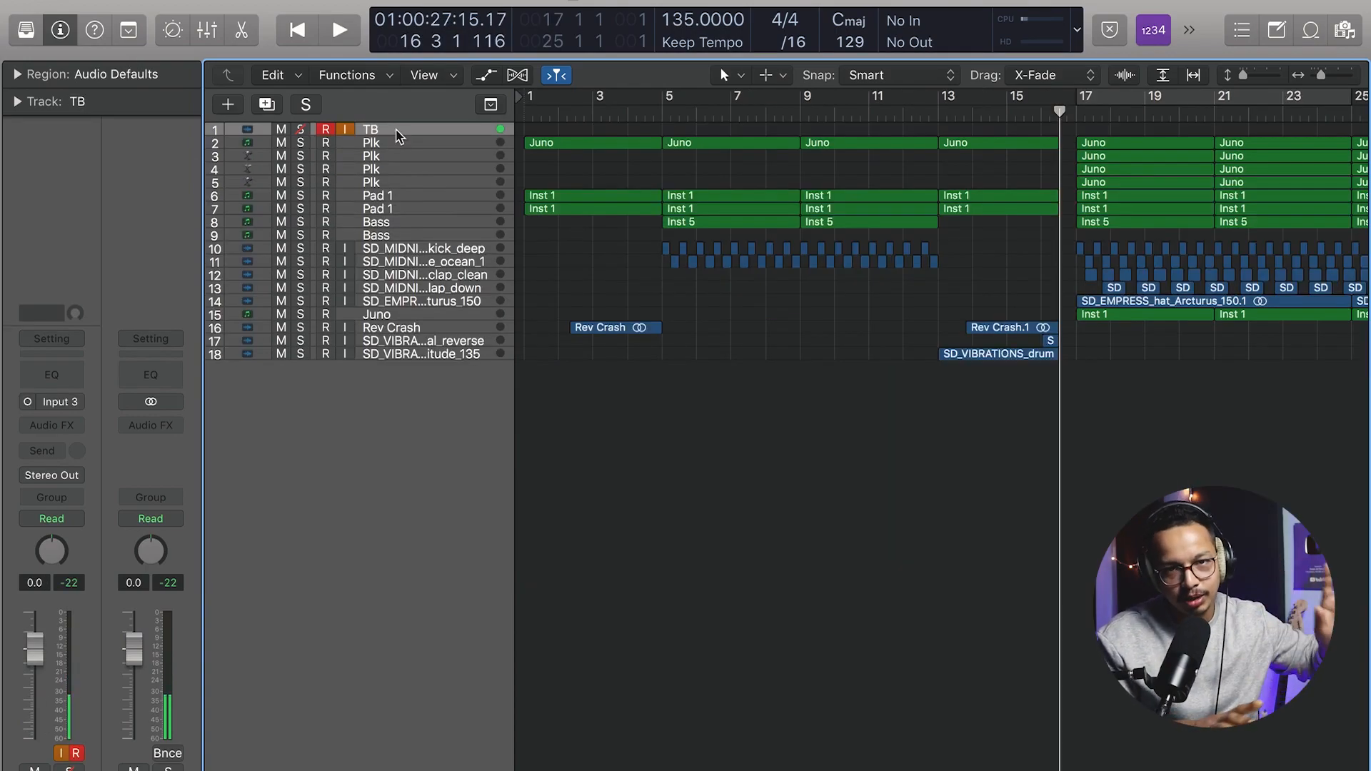
Step: Solo the Rev Crash track and audition it from bar 3 and from bar 16
click(593, 110)
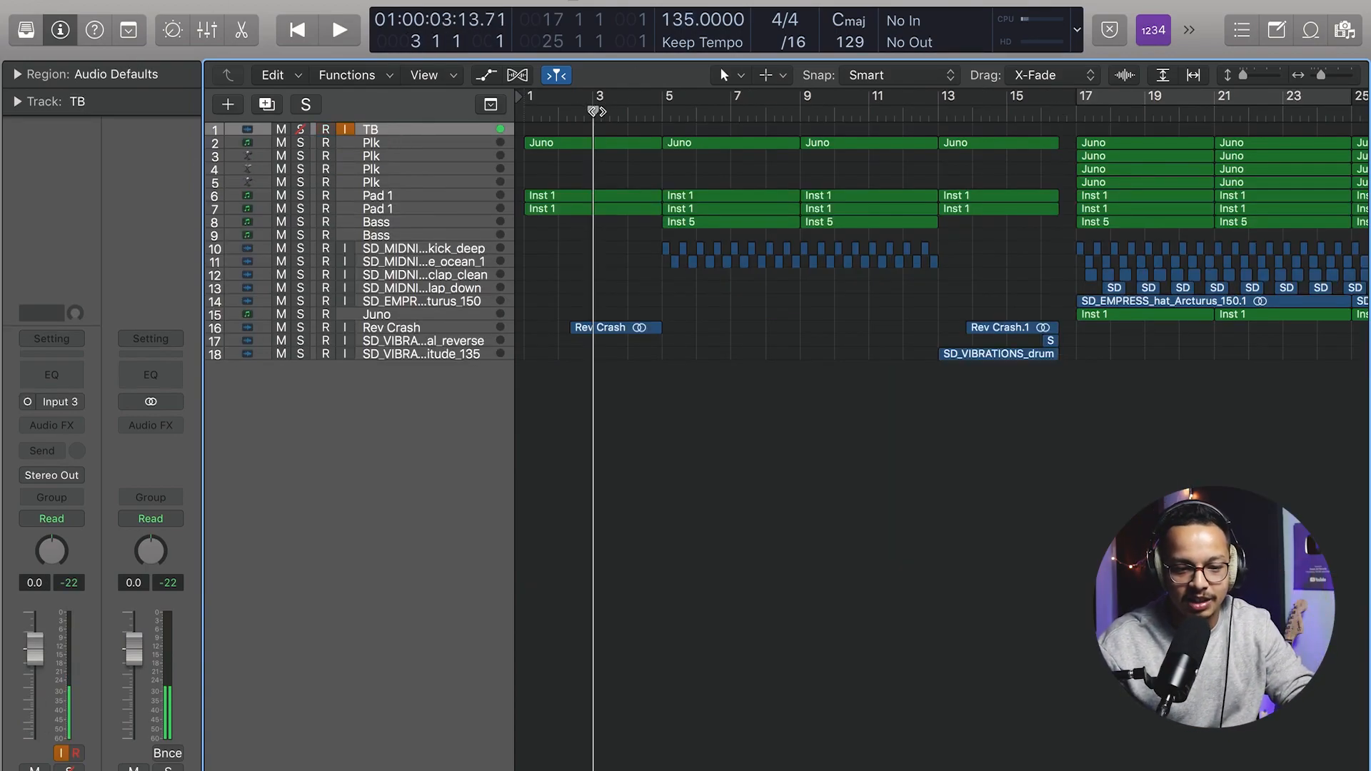
click(300, 328)
key(space)
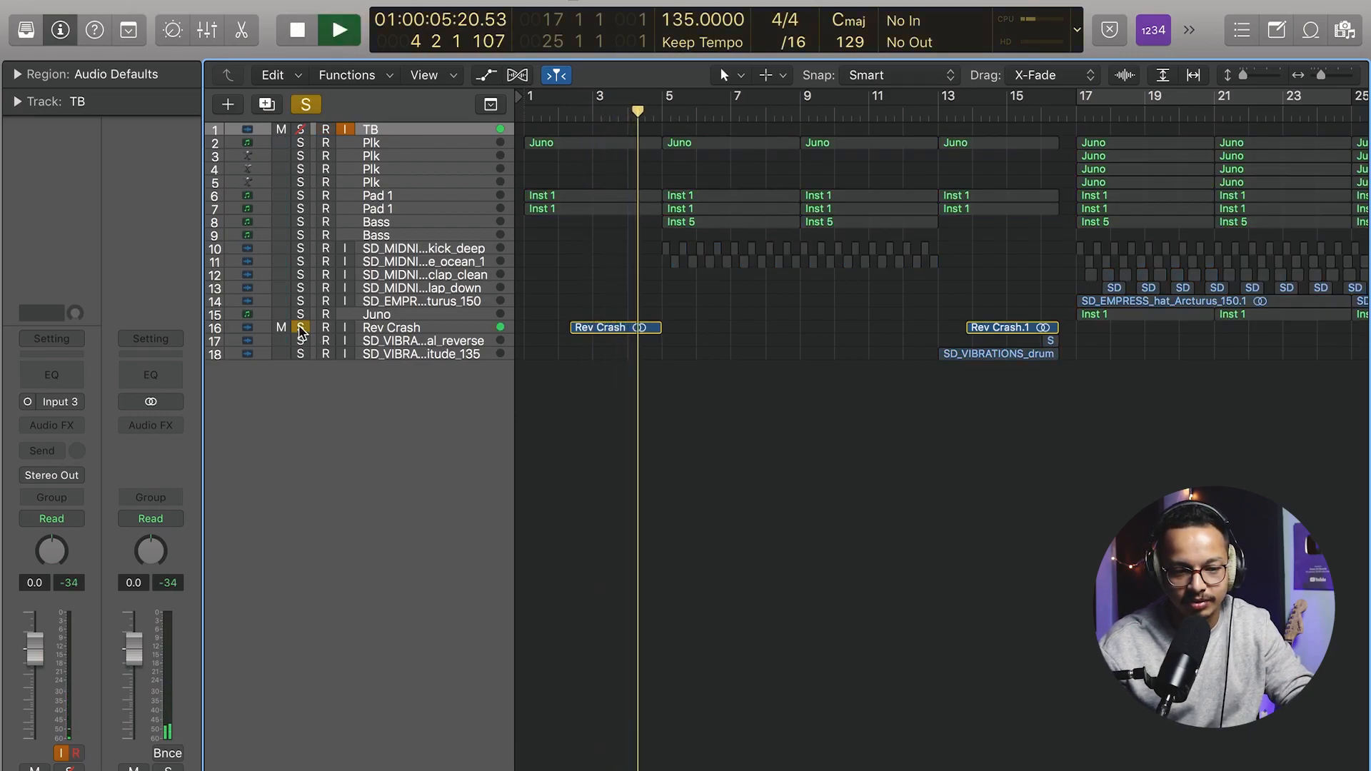
key(space)
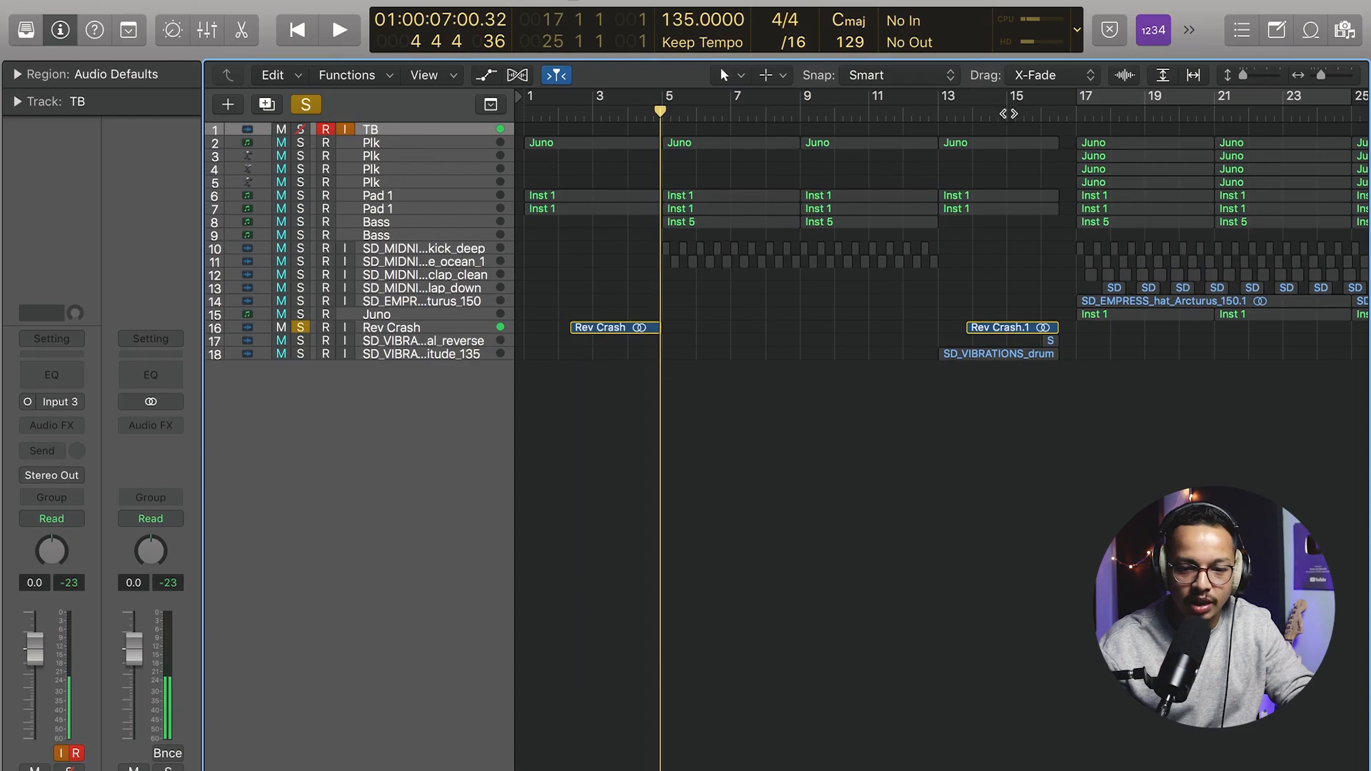
click(1041, 113)
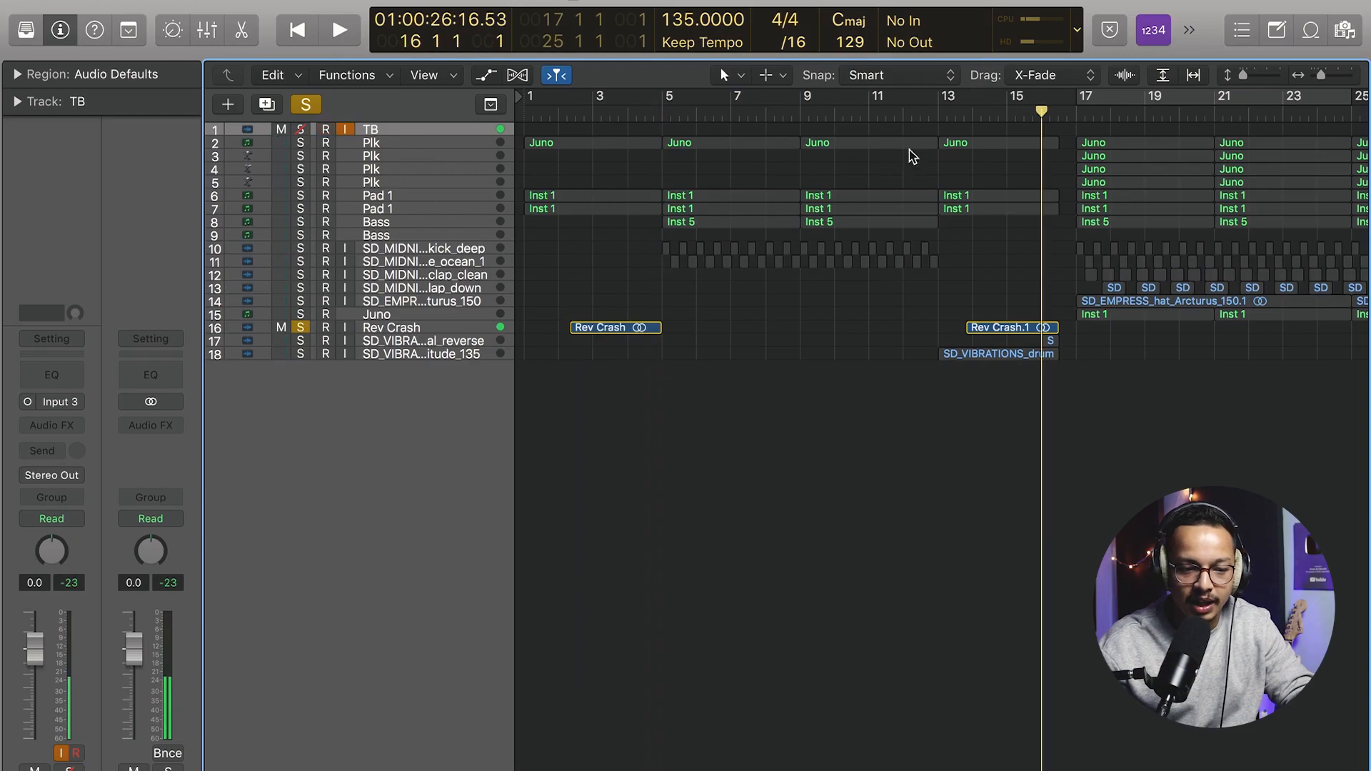
key(space)
key(space)
Step: Solo the SD_VIBRATIONS magnitude drum fill track, audition it from bar 13, then clear the solo
click(303, 341)
click(301, 354)
click(938, 114)
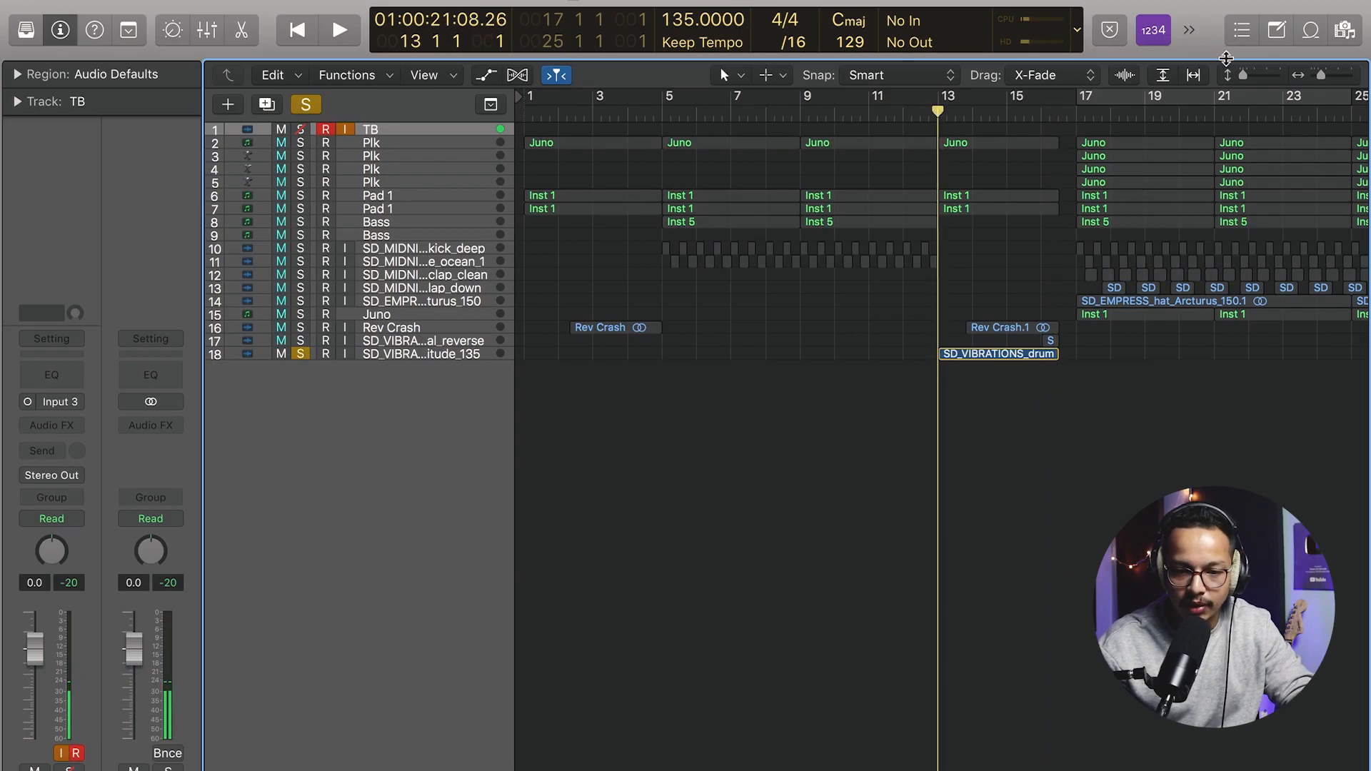
drag(1250, 80, 1270, 80)
scroll(1079, 415, down, 15)
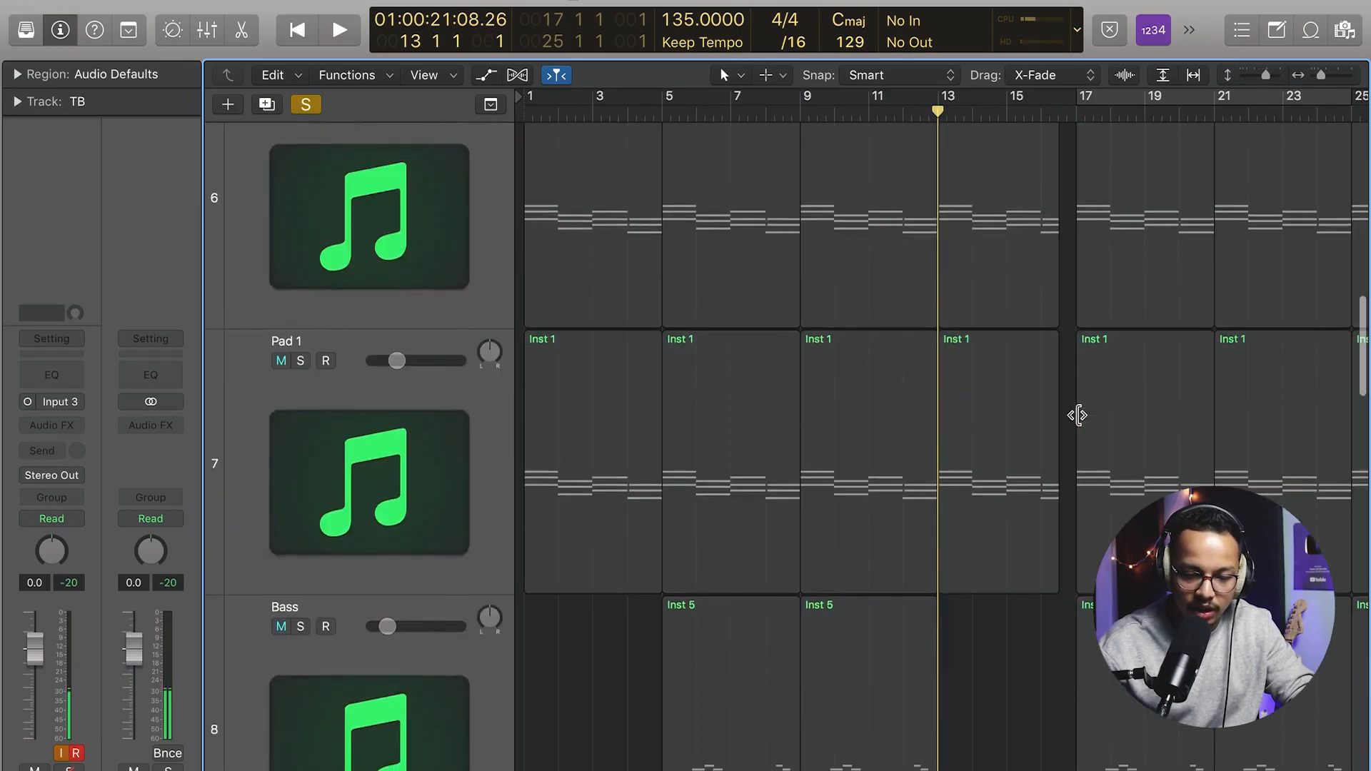
scroll(1078, 416, down, 15)
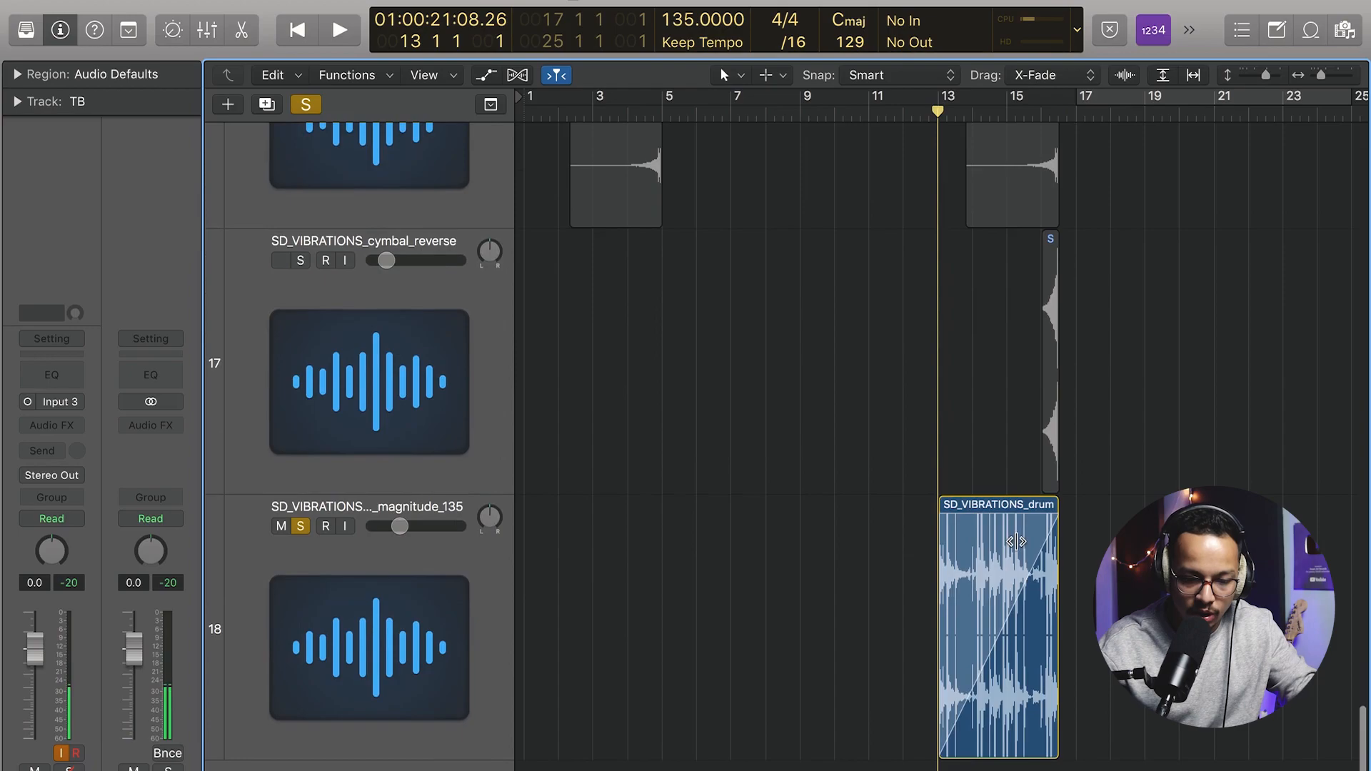
key(space)
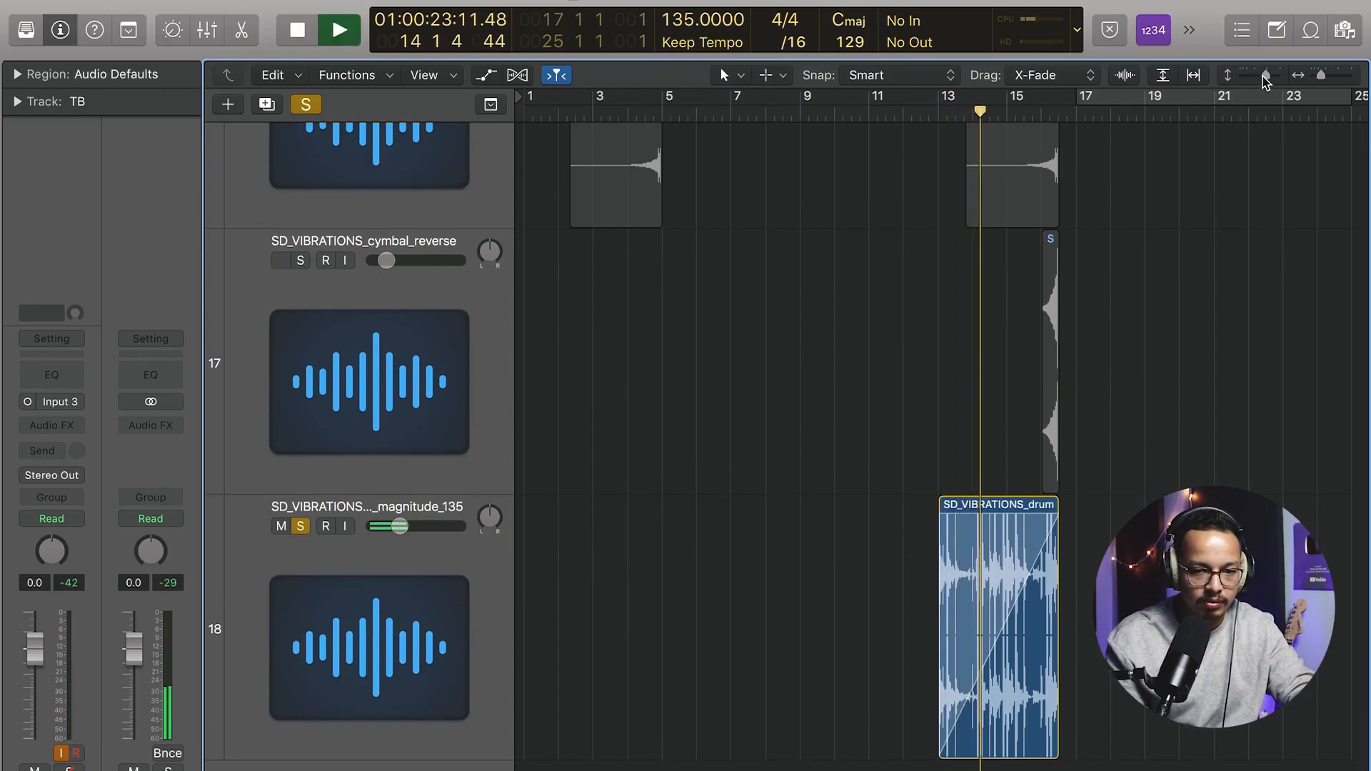
drag(1263, 74, 1243, 76)
key(space)
click(300, 355)
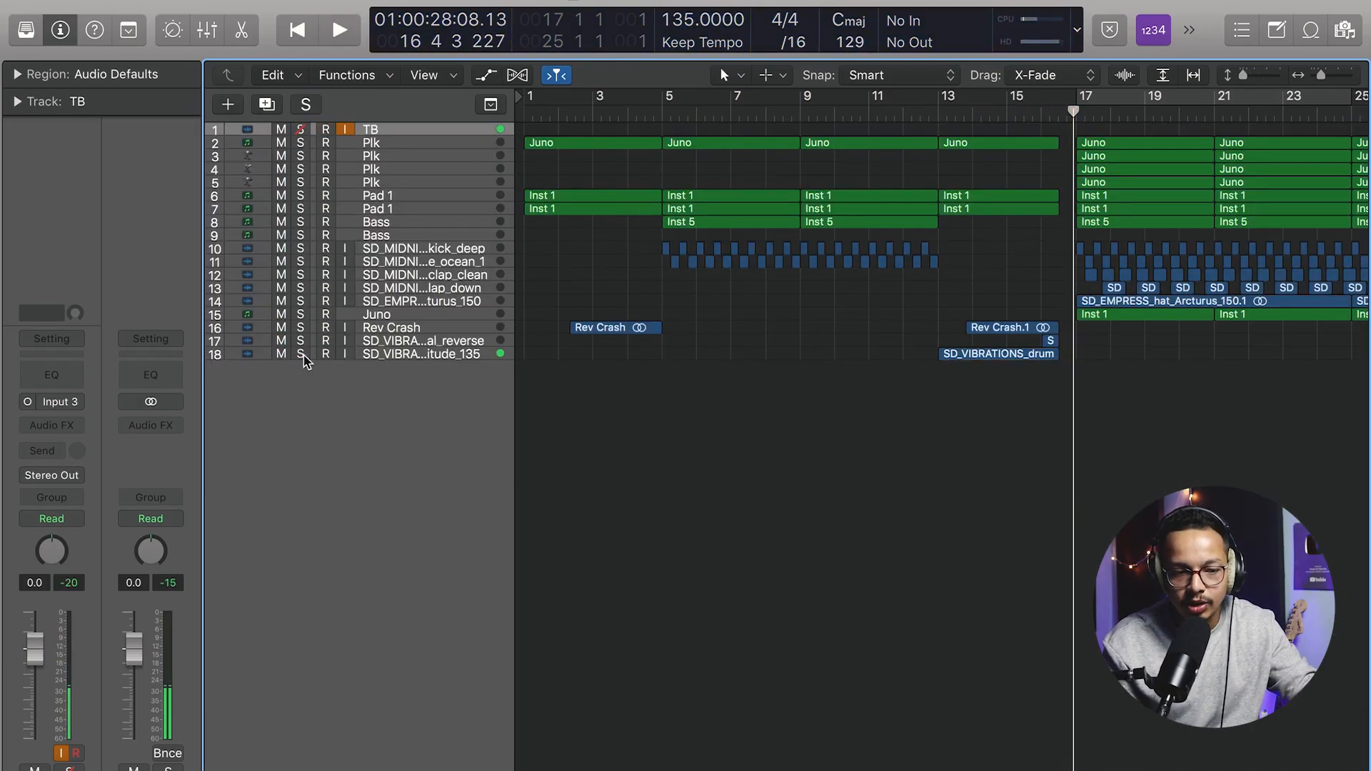
Step: Mute the TB track and play the arrangement from the start
scroll(854, 222, down, 4)
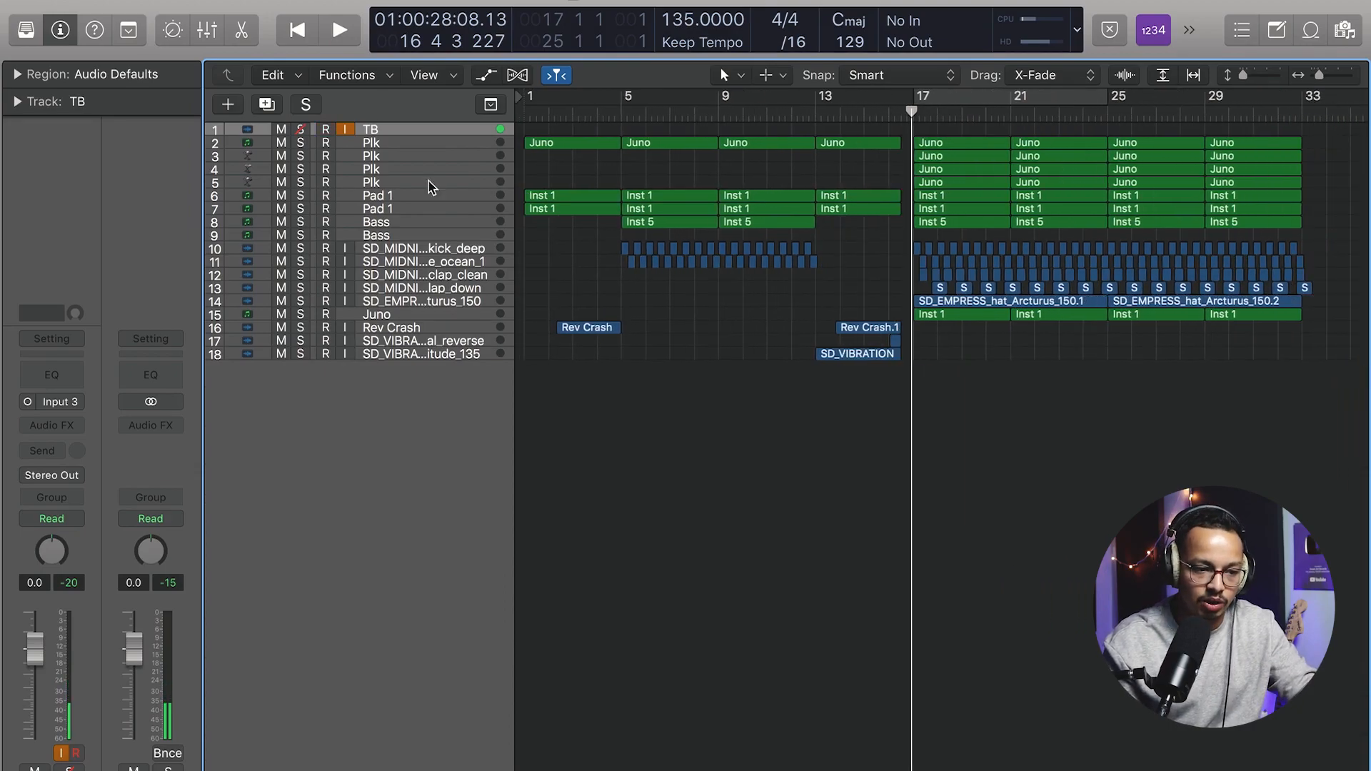
click(285, 127)
key(Return)
key(space)
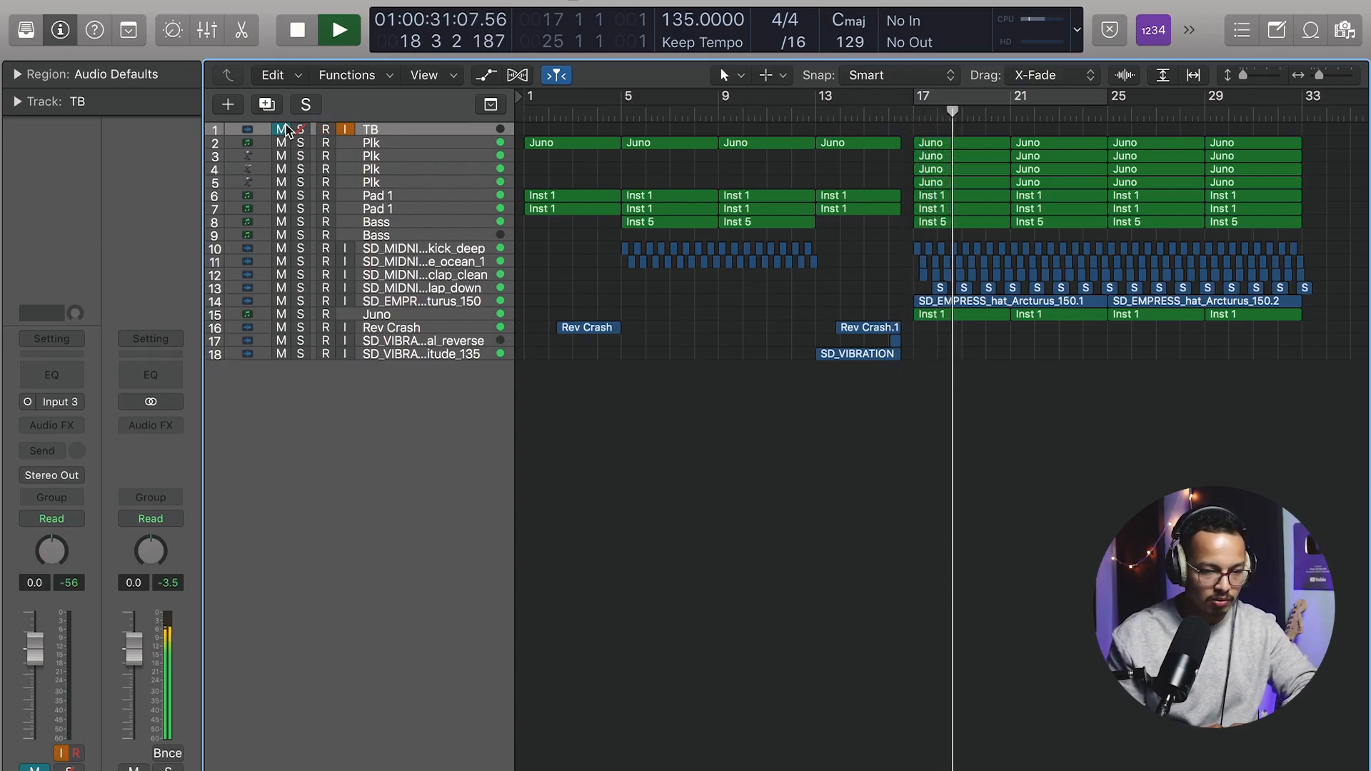
Step: Select the Juno track 15 and lower its volume to about -3.6 dB
click(415, 317)
drag(34, 670, 32, 665)
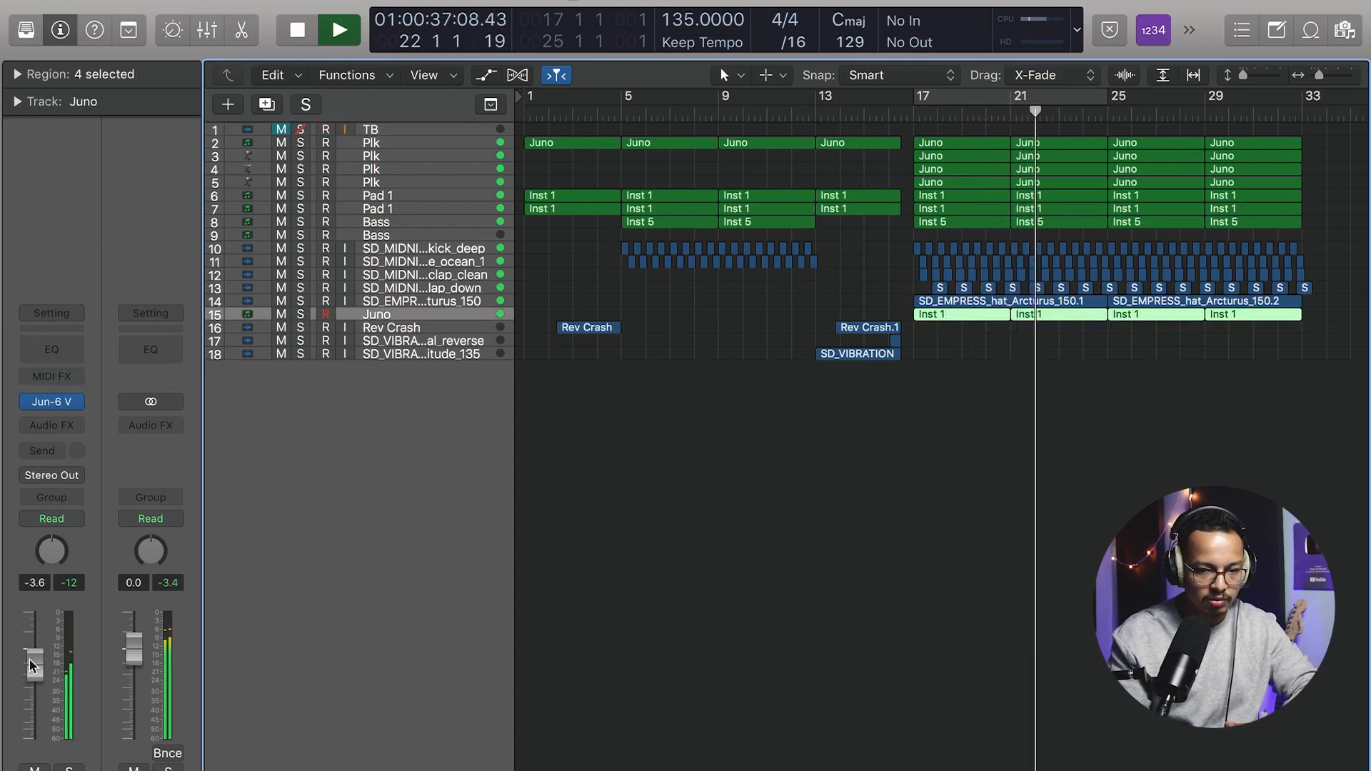